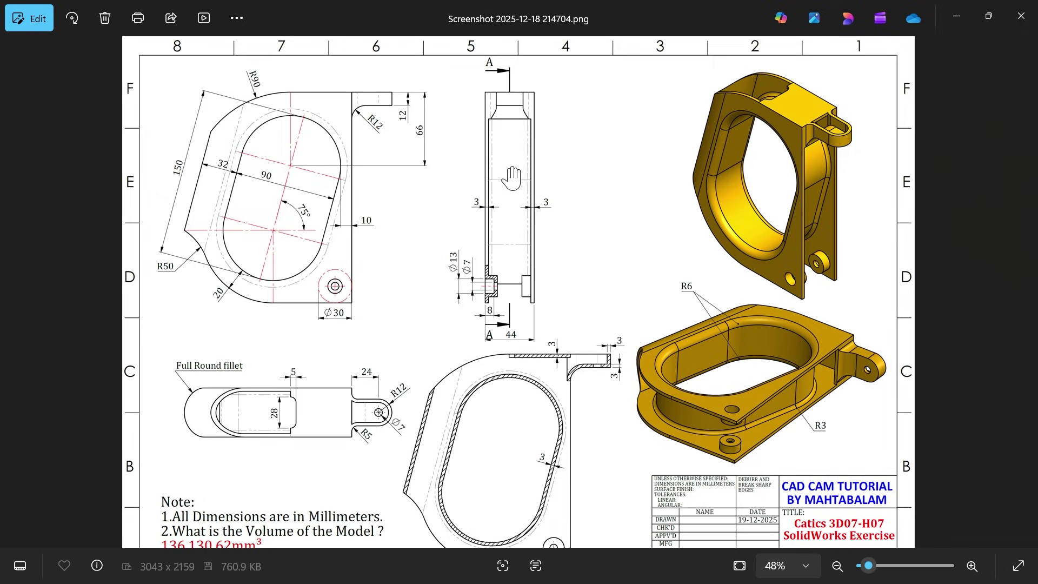
- Examine the reference drawing's front, side, top, section A-A and isometric views for their dimensions, hole sizes and fillet radii
{"action": "scroll", "coordinate": [513, 279], "scroll_direction": "down", "scroll_amount": 1}
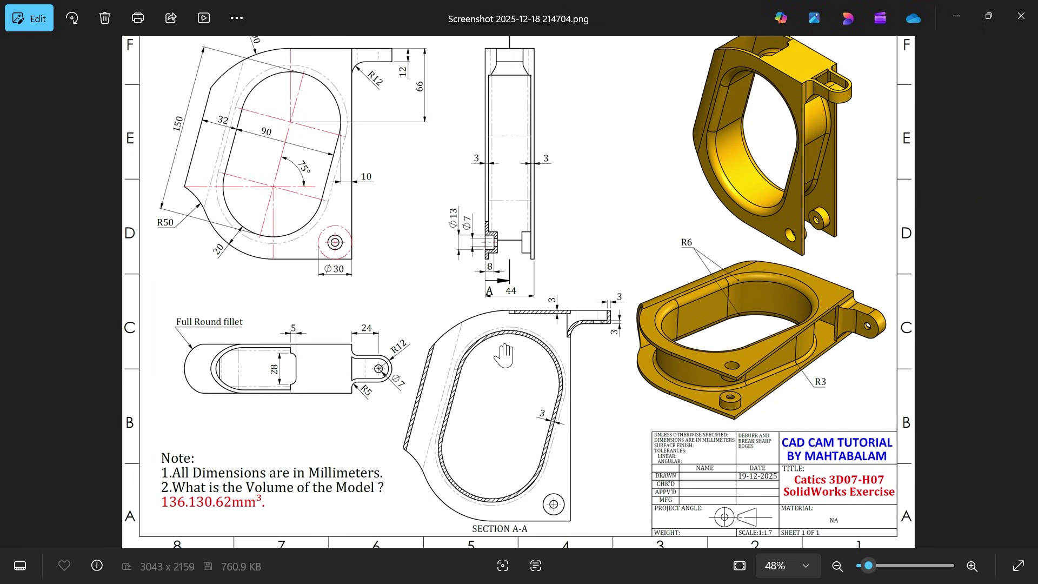
{"action": "scroll", "coordinate": [506, 355], "scroll_direction": "down", "scroll_amount": 1}
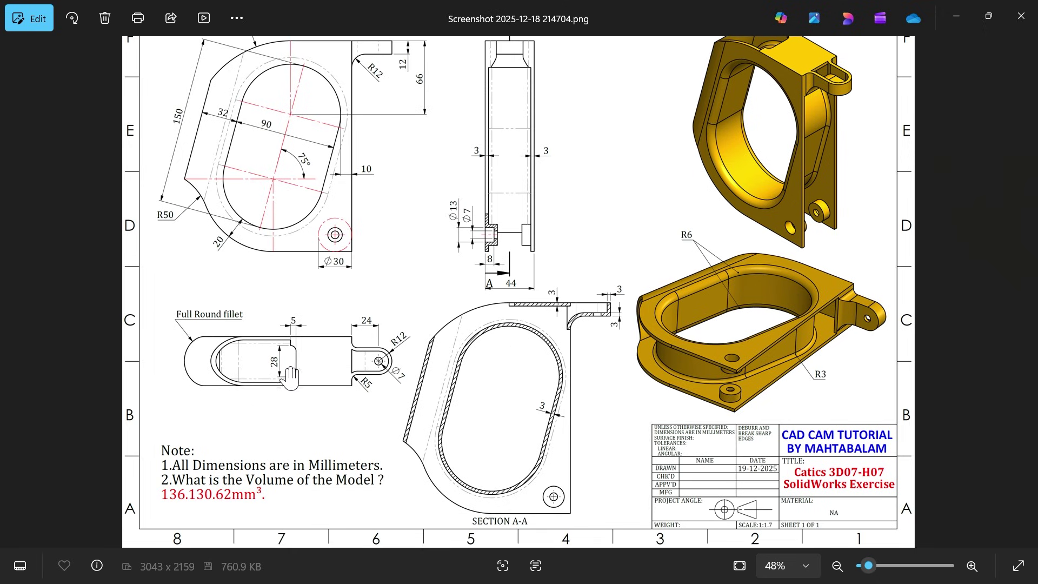
{"action": "scroll", "coordinate": [346, 262], "scroll_direction": "up", "scroll_amount": 3}
{"action": "scroll", "coordinate": [286, 217], "scroll_direction": "up", "scroll_amount": 2, "text": "ctrl"}
{"action": "scroll", "coordinate": [287, 216], "scroll_direction": "up", "scroll_amount": 1, "text": "ctrl"}
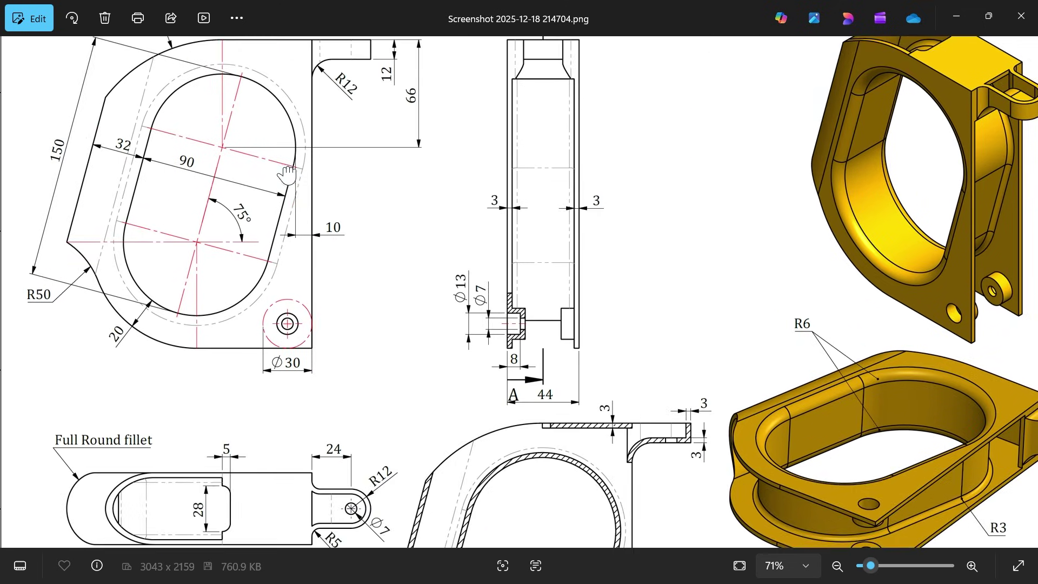
{"action": "scroll", "coordinate": [275, 233], "scroll_direction": "up", "scroll_amount": 3}
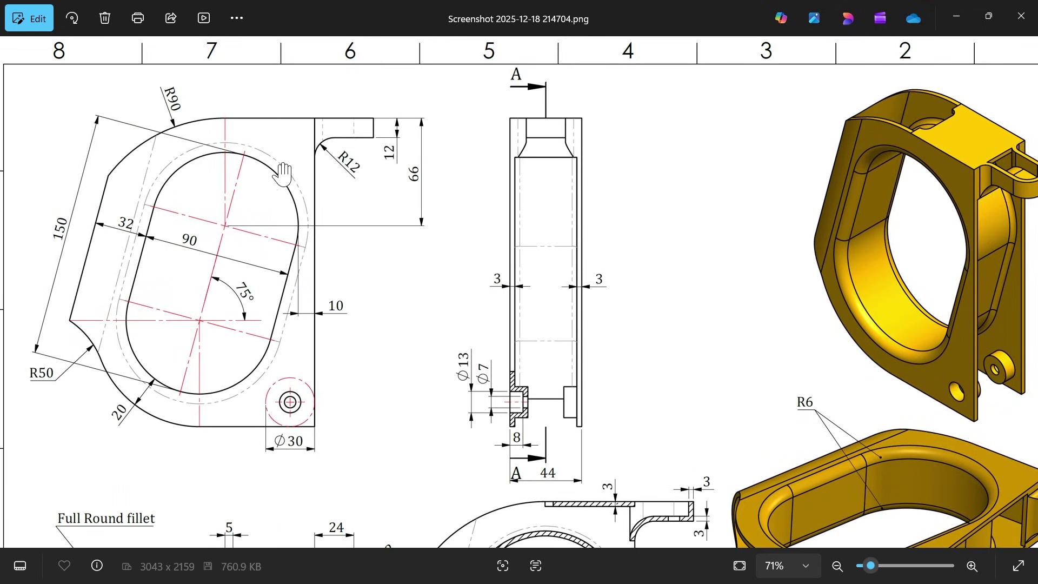
{"action": "scroll", "coordinate": [243, 253], "scroll_direction": "left", "scroll_amount": 1}
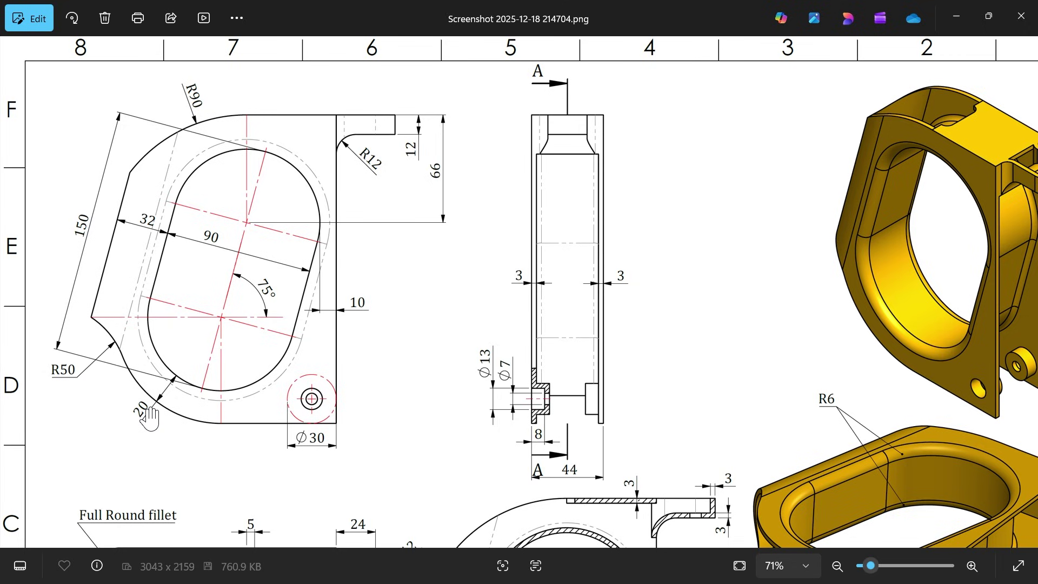
{"action": "scroll", "coordinate": [571, 470], "scroll_direction": "up", "scroll_amount": 4}
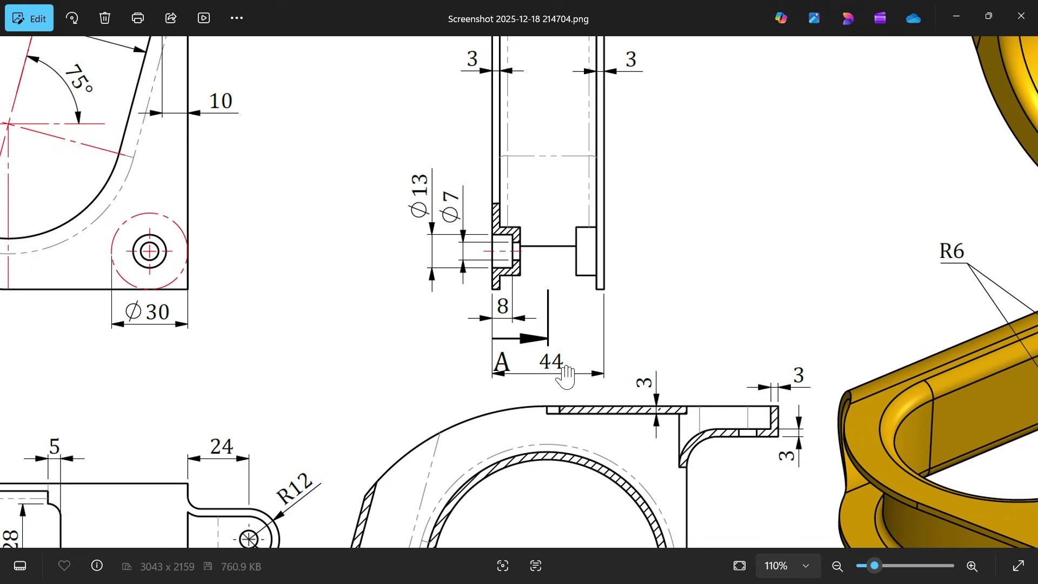
{"action": "scroll", "coordinate": [470, 188], "scroll_direction": "down", "scroll_amount": 5}
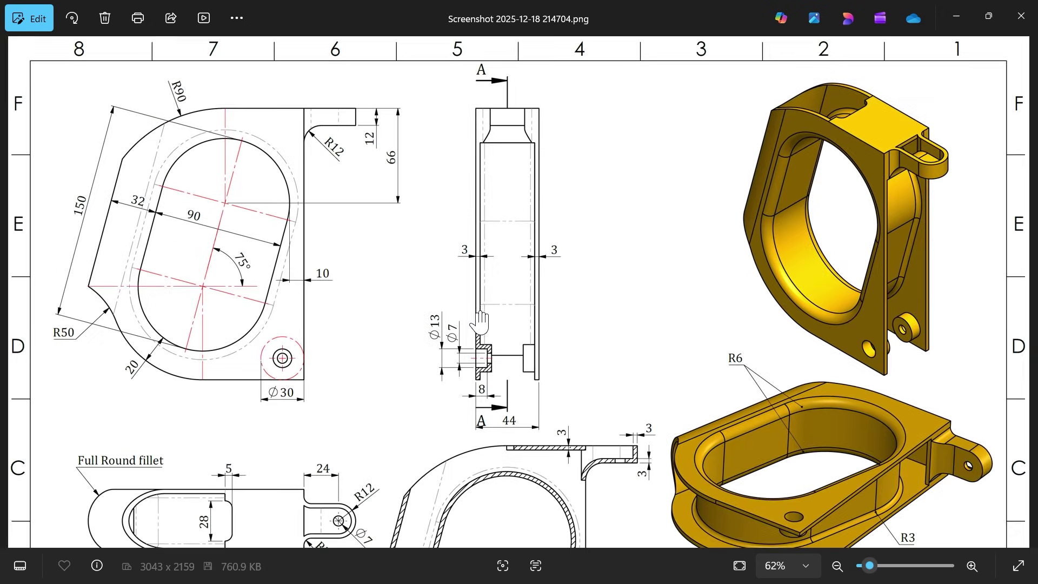
{"action": "scroll", "coordinate": [160, 254], "scroll_direction": "up", "scroll_amount": 1}
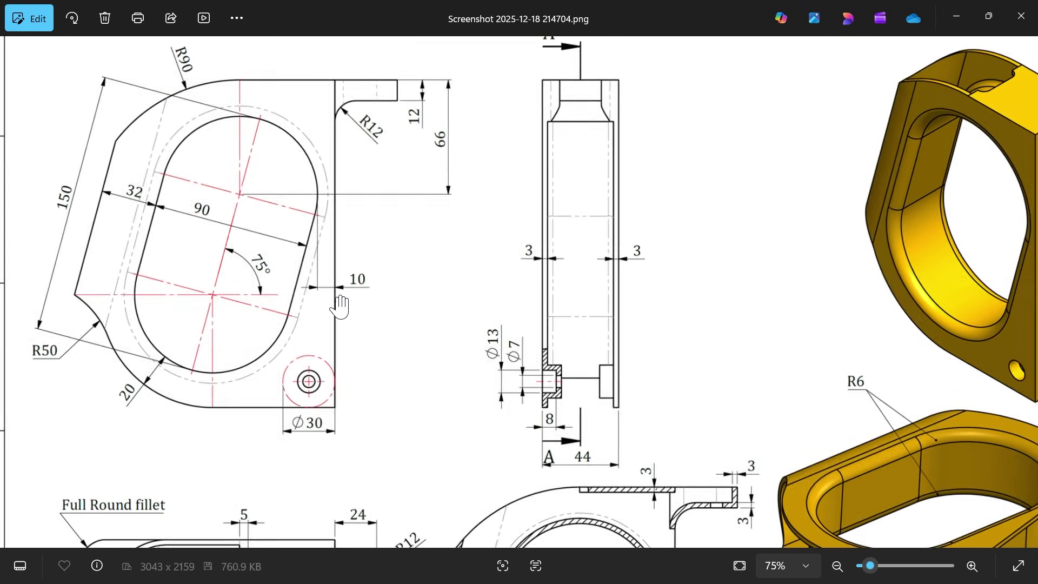
{"action": "left_click_drag", "start_coordinate": [394, 322], "coordinate": [308, 209]}
{"action": "scroll", "coordinate": [859, 308], "scroll_direction": "up", "scroll_amount": 3}
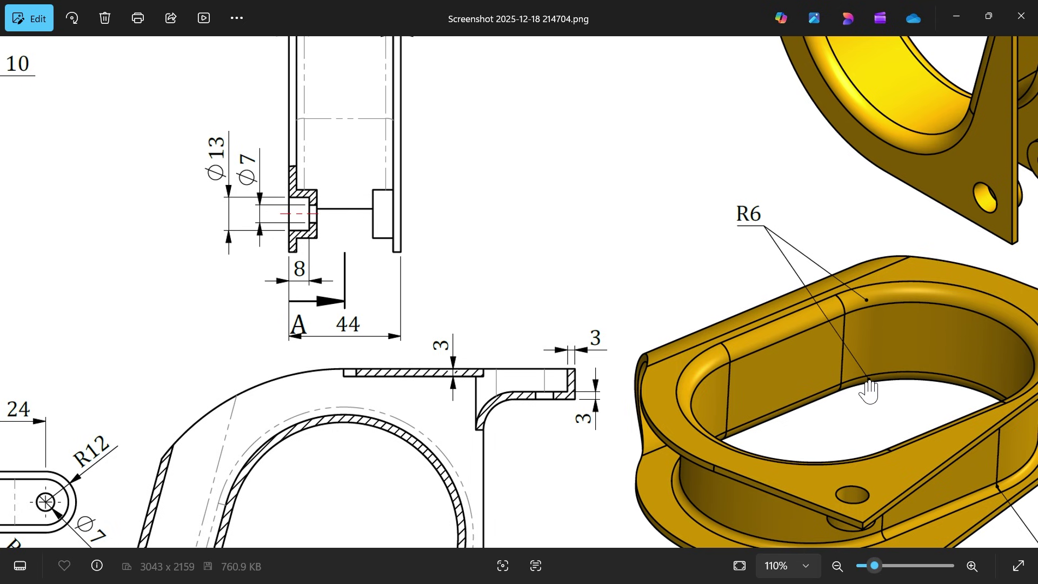
{"action": "scroll", "coordinate": [779, 282], "scroll_direction": "down", "scroll_amount": 2}
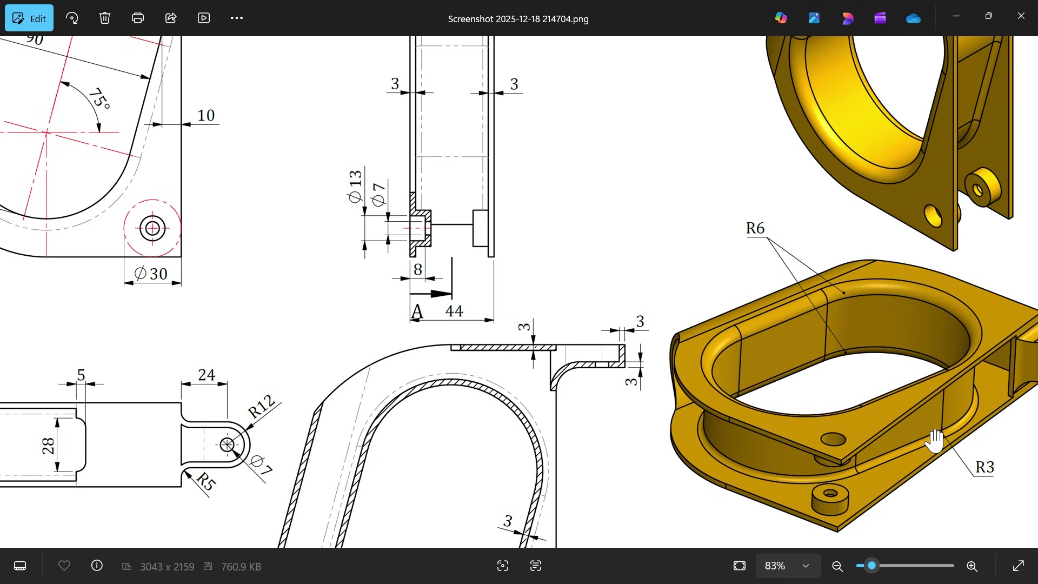
{"action": "scroll", "coordinate": [591, 301], "scroll_direction": "down", "scroll_amount": 3}
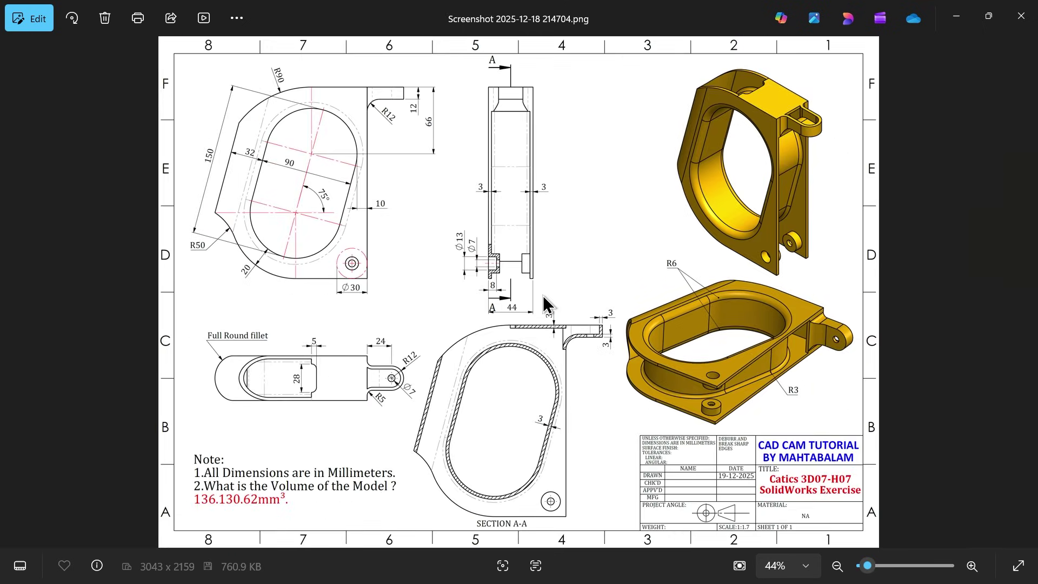
- Switch to SOLIDWORKS and start a new sketch on the Front Plane
{"action": "left_click", "coordinate": [964, 19]}
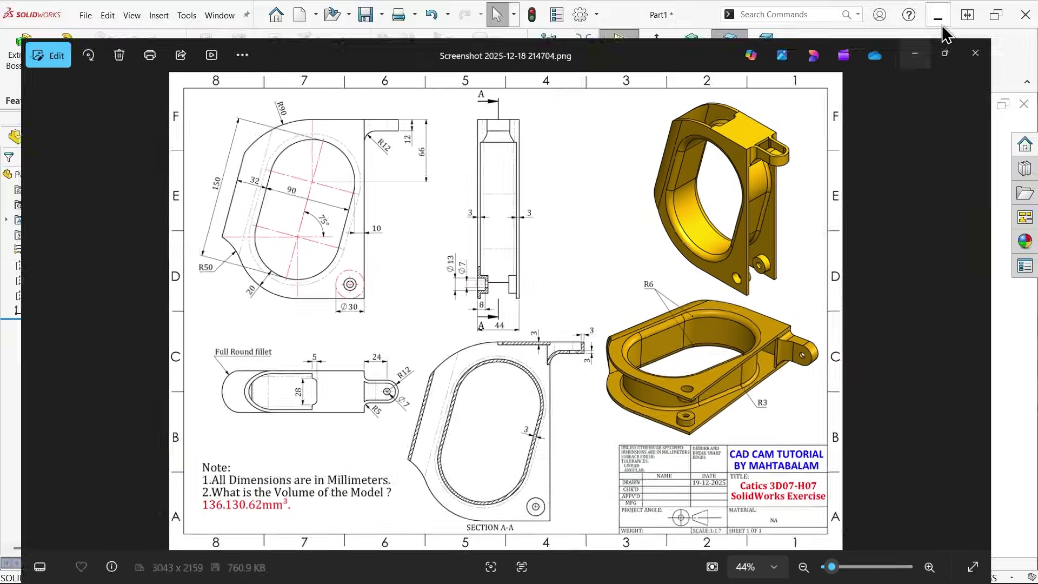
{"action": "left_click", "coordinate": [75, 265]}
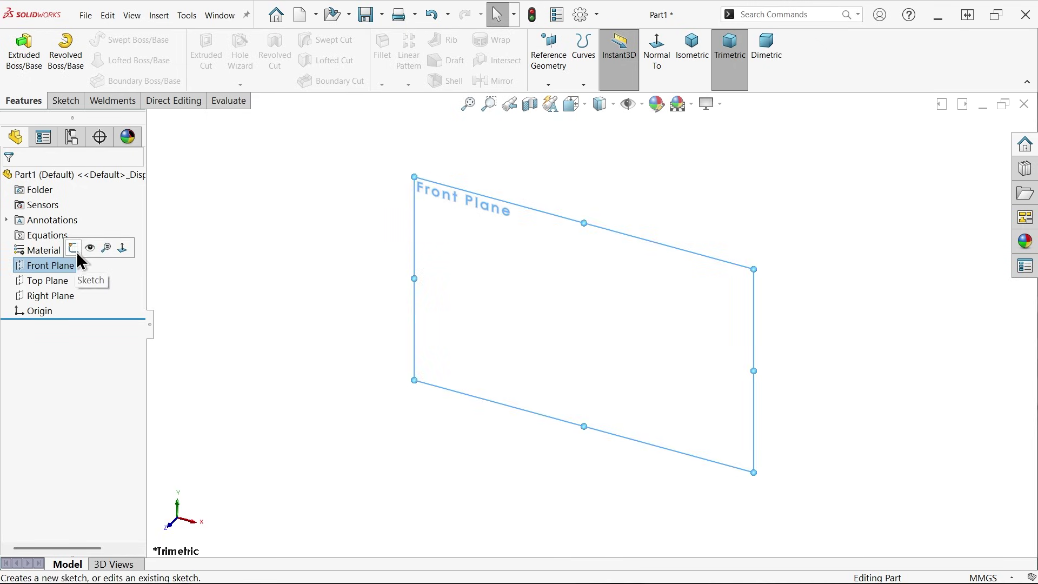
{"action": "left_click", "coordinate": [74, 247]}
- Sketch an open three-sided outline with an about 80 mm vertical line ending at the origin and horizontal lines extending left from both its ends
{"action": "left_click", "coordinate": [88, 45]}
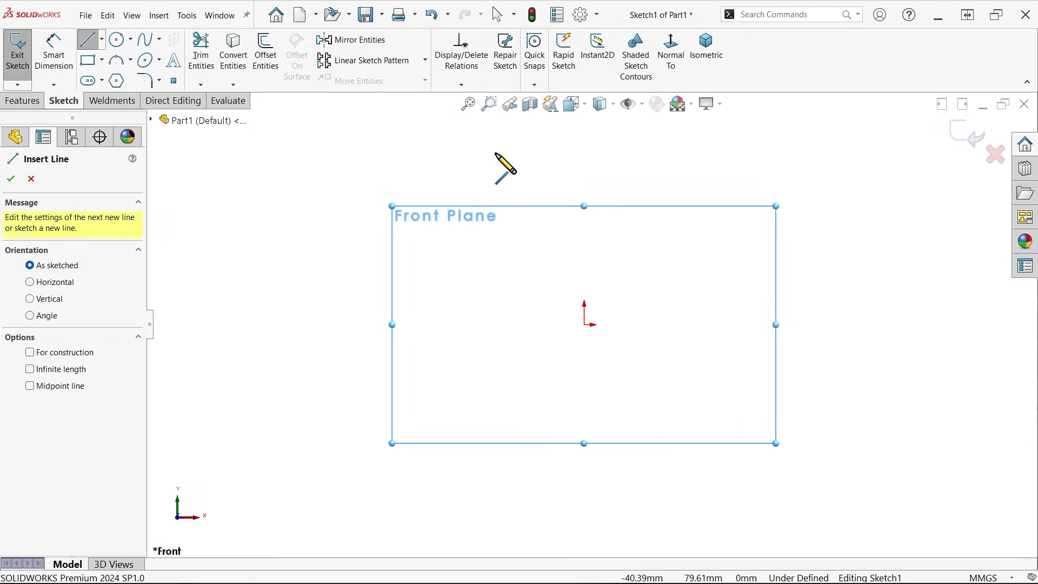
{"action": "left_click", "coordinate": [479, 153]}
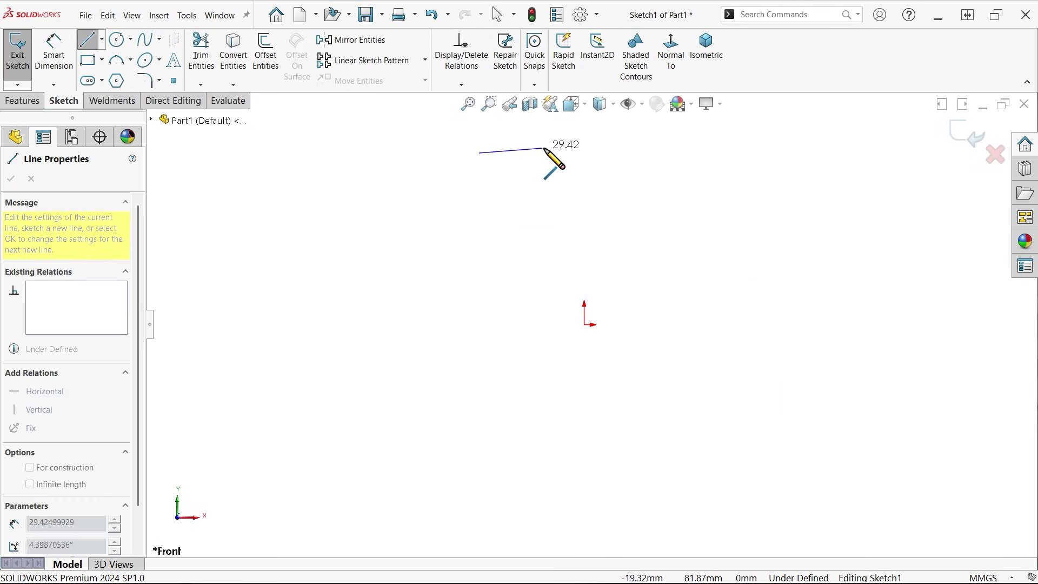
{"action": "left_click", "coordinate": [584, 152]}
{"action": "left_click", "coordinate": [583, 324]}
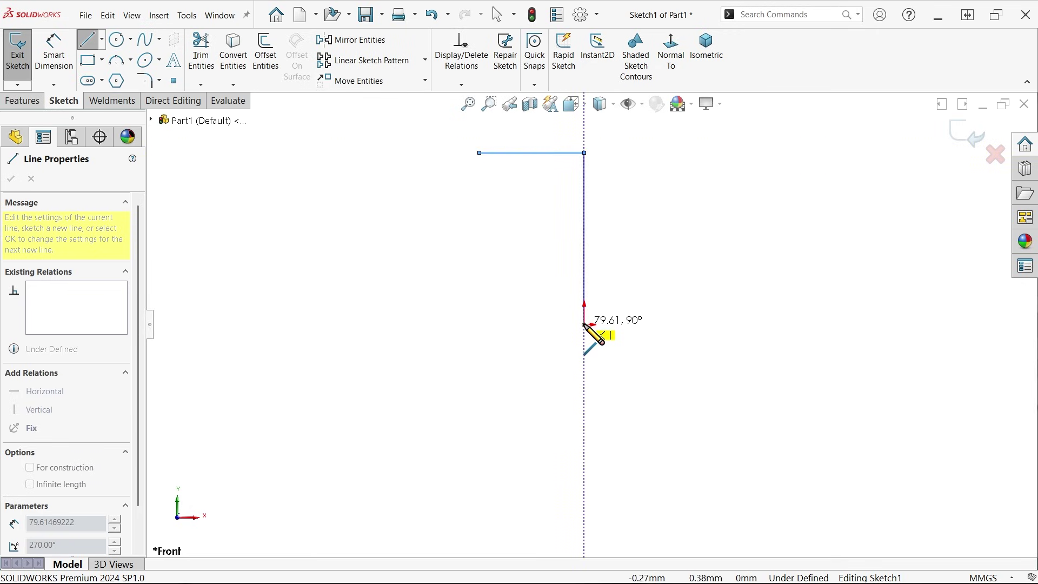
{"action": "left_click", "coordinate": [456, 325]}
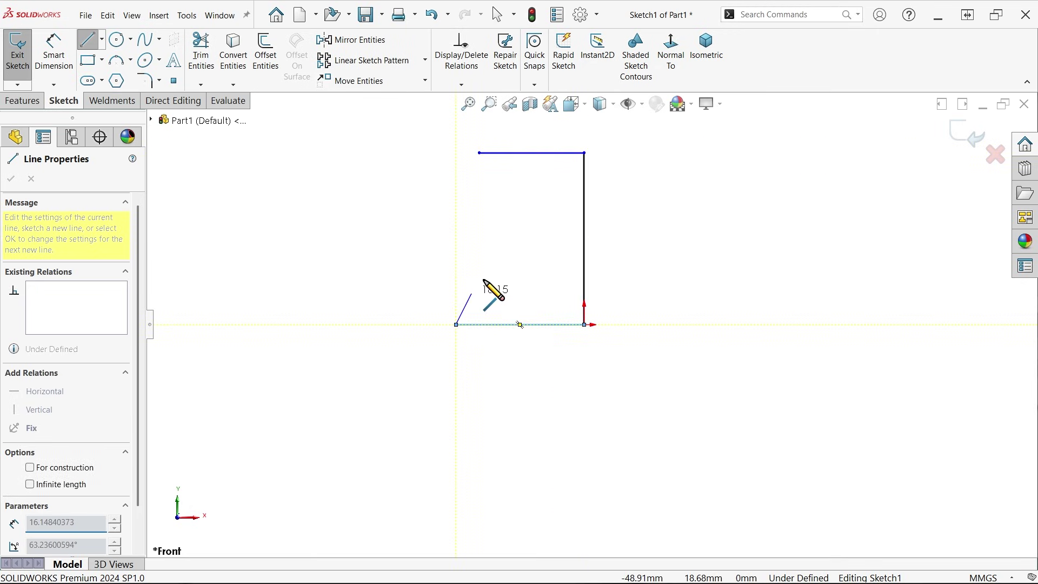
{"action": "right_click", "coordinate": [486, 272]}
{"action": "left_click", "coordinate": [522, 283]}
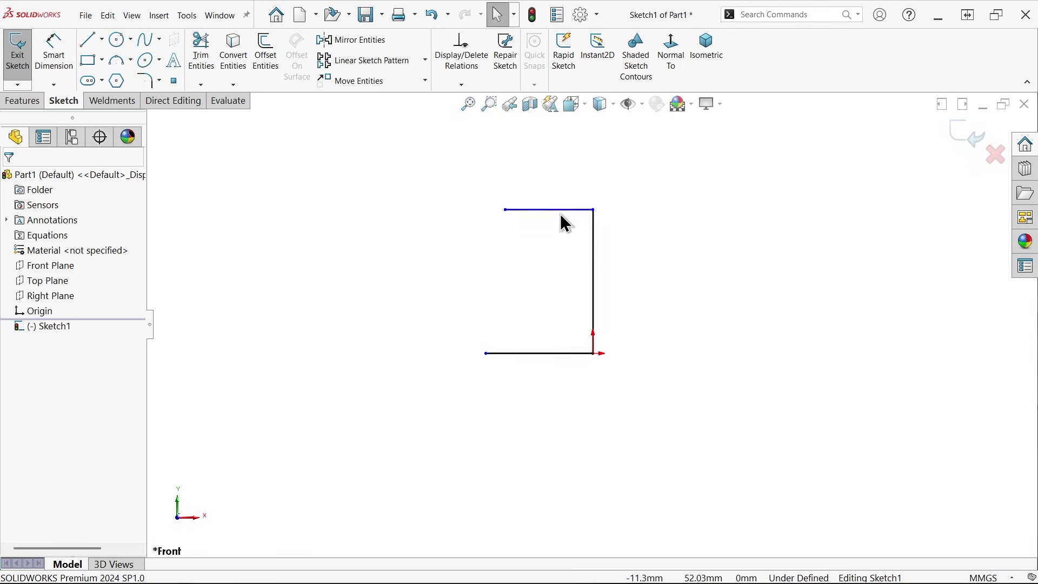
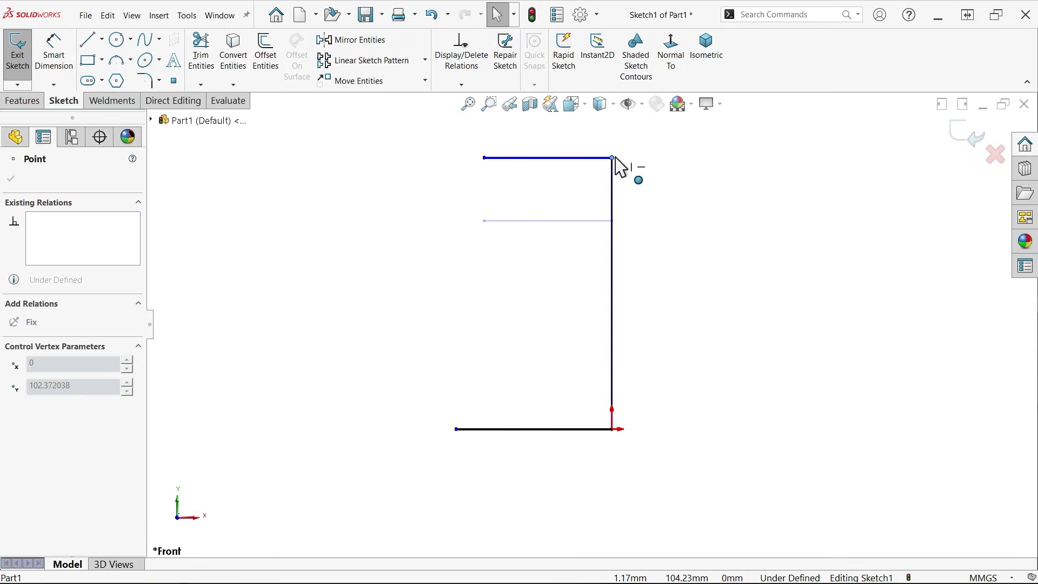
- Connect the outline's two open ends with a centerline chain: vertical from the top, slanted about 43 mm, and vertical down to the bottom line
{"action": "left_click", "coordinate": [103, 41]}
{"action": "left_click", "coordinate": [111, 75]}
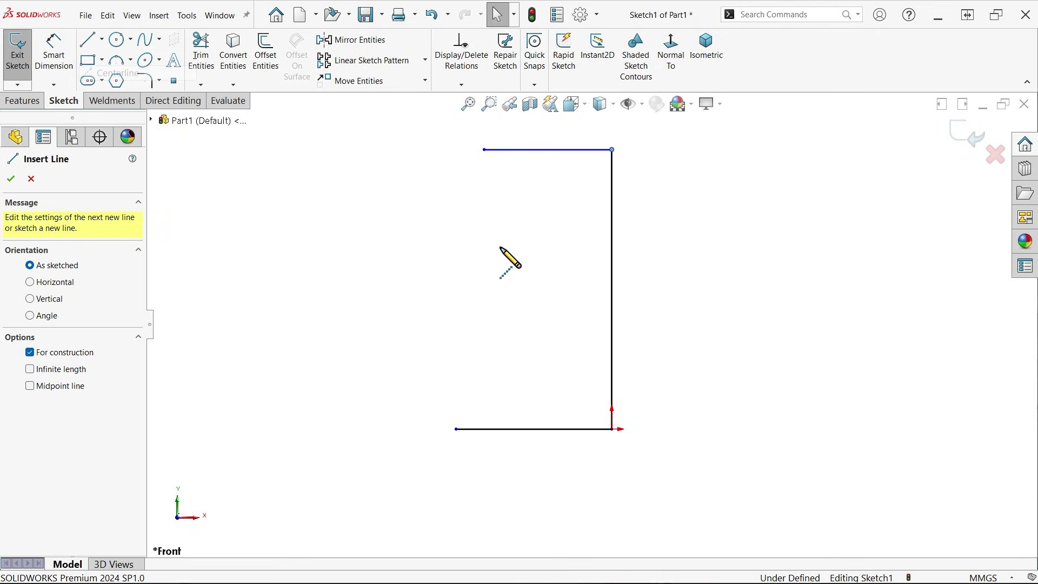
{"action": "left_click", "coordinate": [484, 150]}
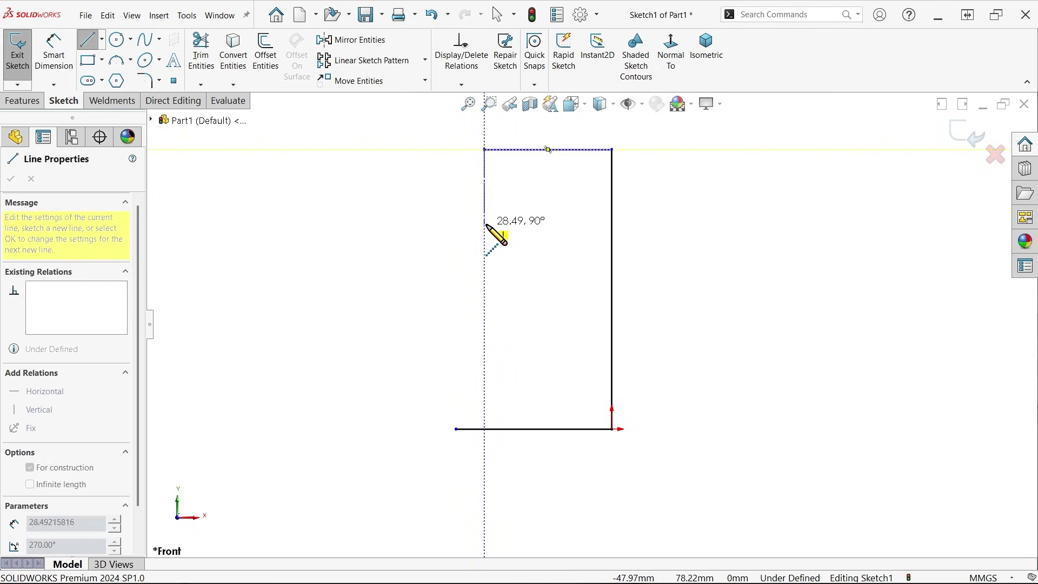
{"action": "left_click", "coordinate": [485, 217]}
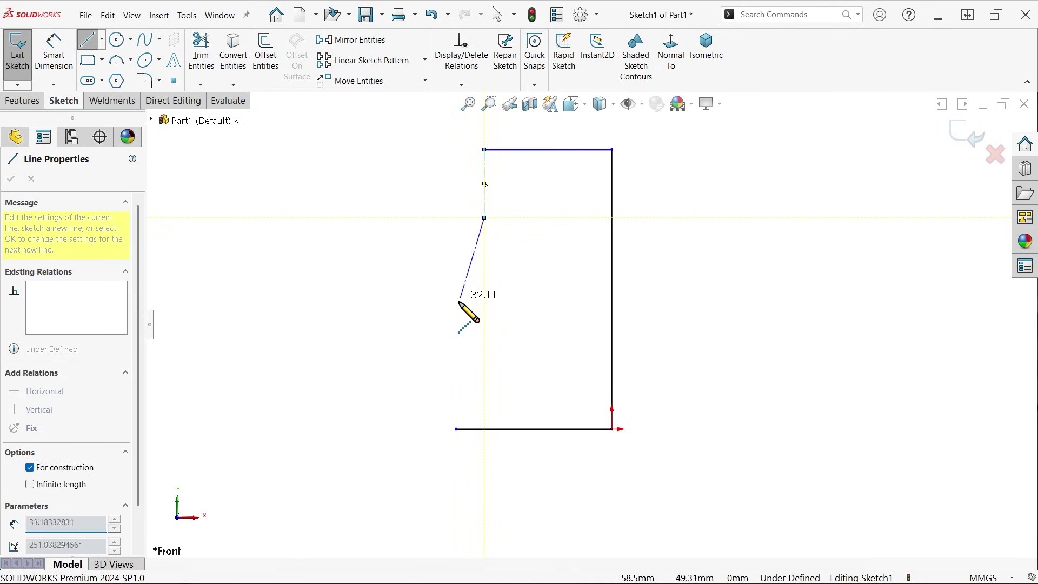
{"action": "left_click", "coordinate": [456, 326]}
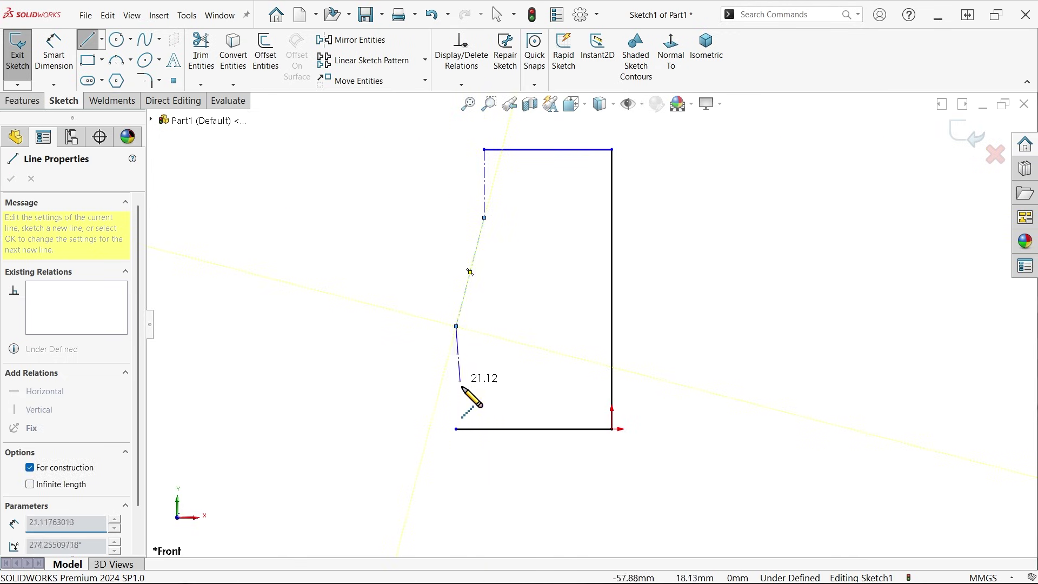
{"action": "left_click", "coordinate": [460, 429]}
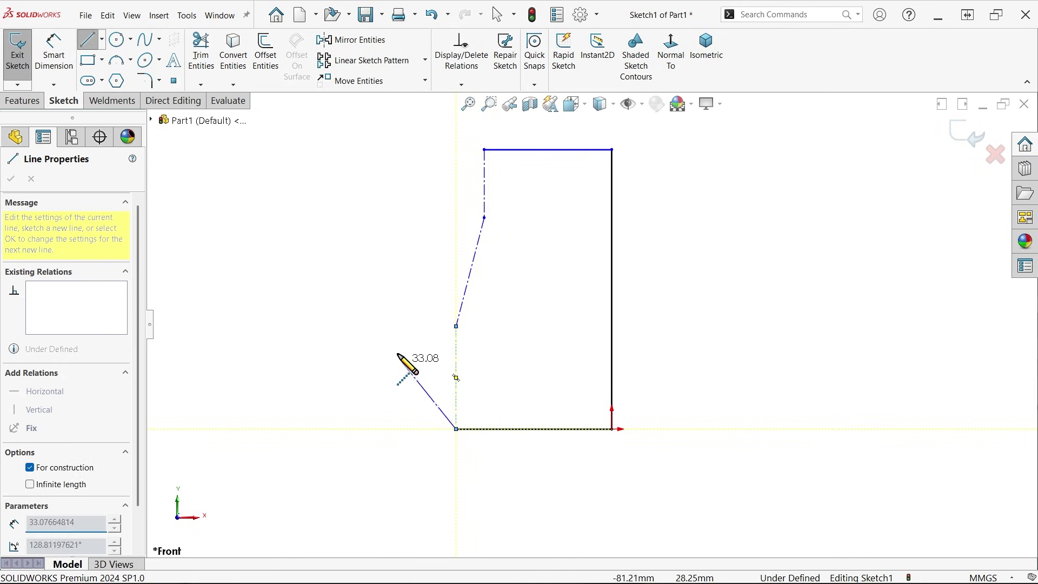
{"action": "right_click", "coordinate": [403, 356]}
{"action": "left_click", "coordinate": [433, 360]}
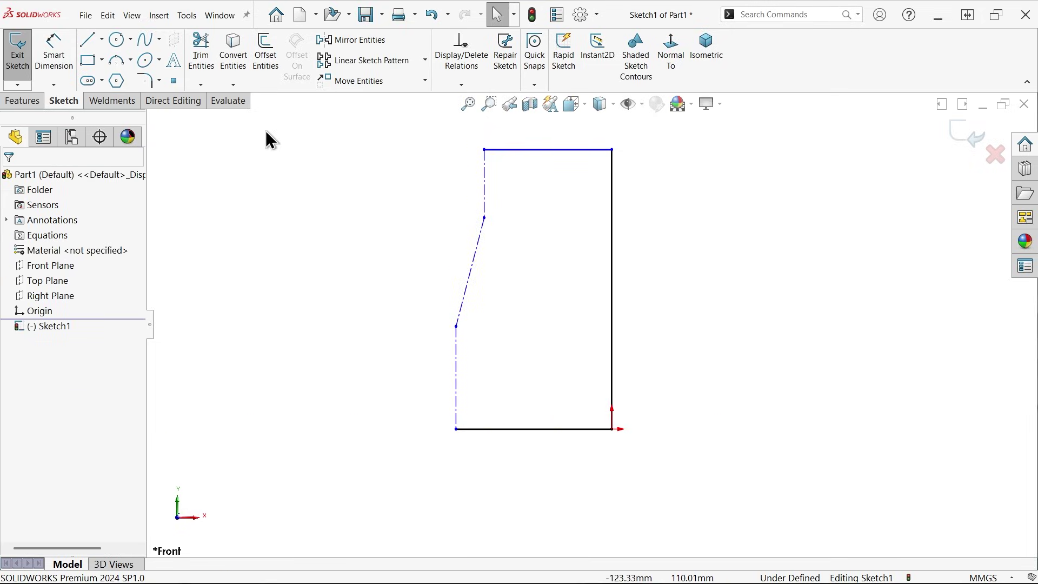
- Sketch a straight slot about 86 mm long overall along the slanted centerline, with end radii of about 21.5 mm
{"action": "left_click", "coordinate": [103, 81]}
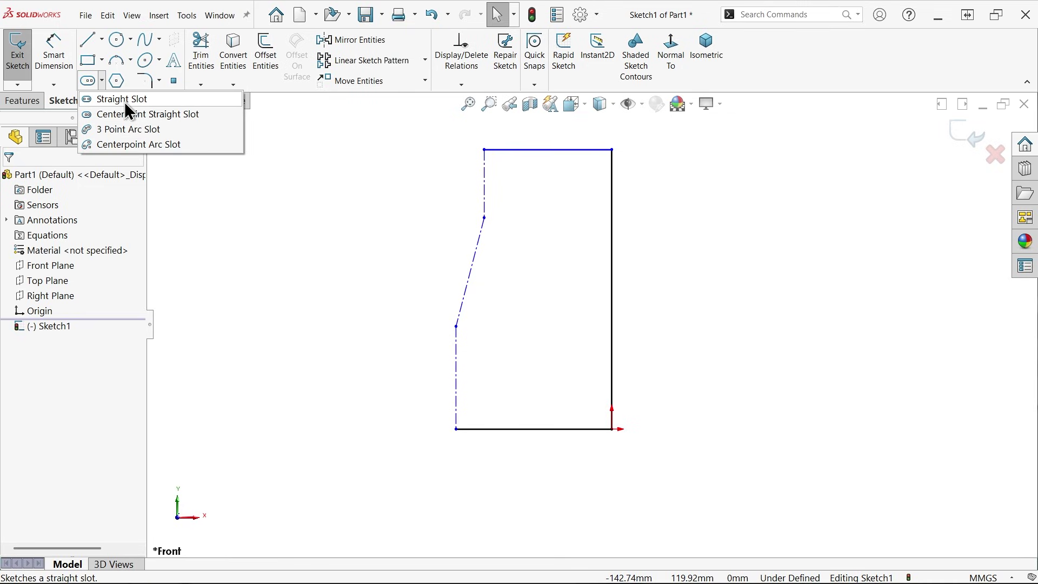
{"action": "left_click", "coordinate": [125, 104]}
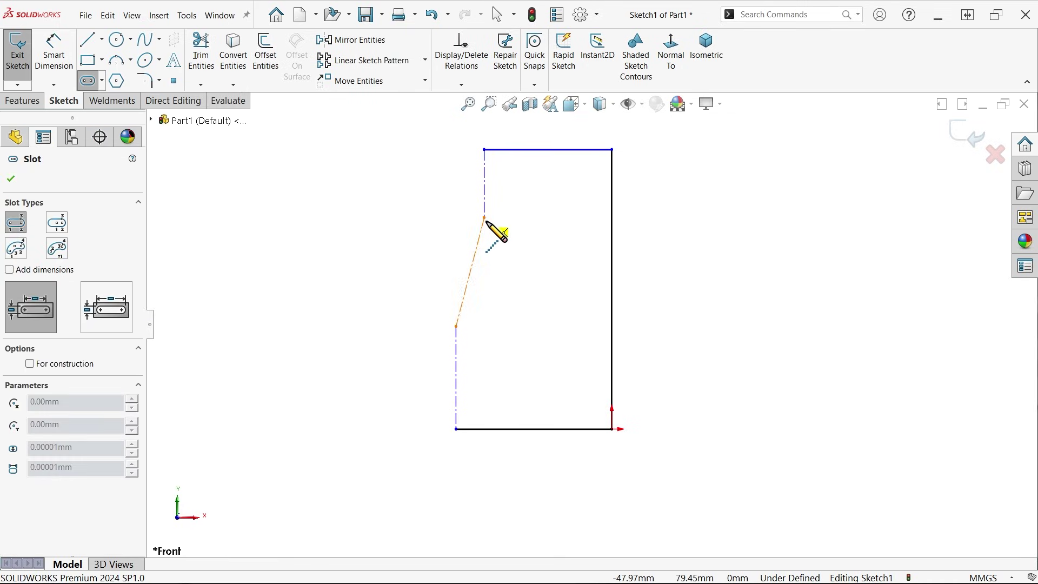
{"action": "left_click", "coordinate": [483, 218]}
{"action": "left_click", "coordinate": [456, 326]}
{"action": "left_click", "coordinate": [512, 338]}
- Dimension the slot's overall length between its outer arcs as 150 mm
{"action": "left_click", "coordinate": [49, 59]}
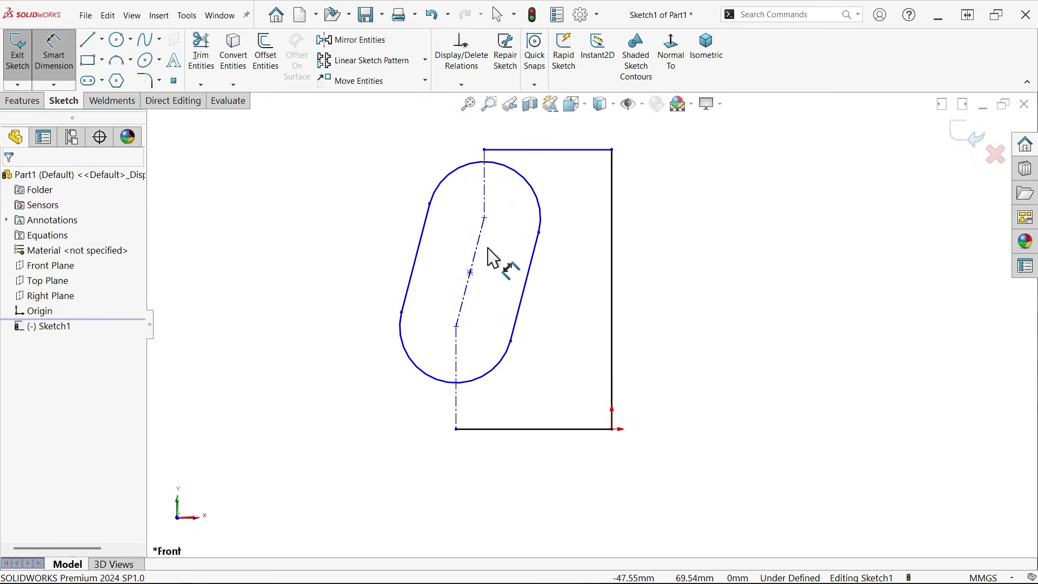
{"action": "left_click", "coordinate": [509, 167]}
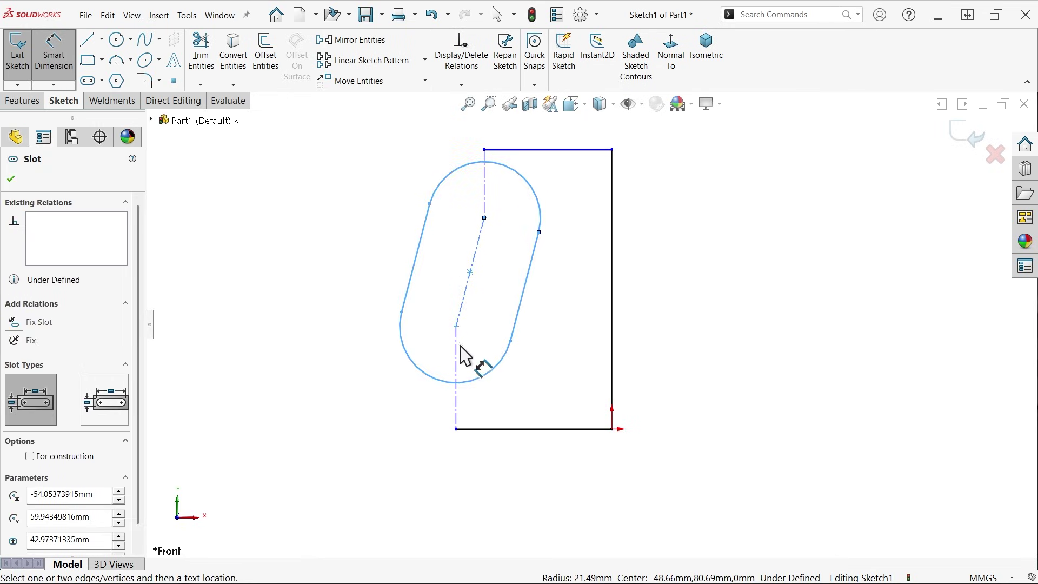
{"action": "left_click", "coordinate": [435, 377]}
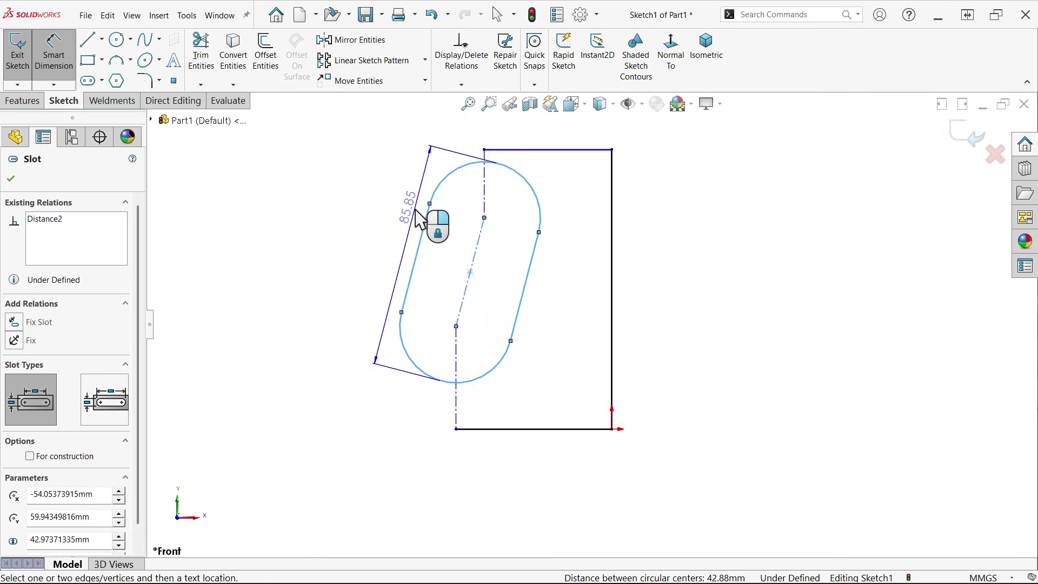
{"action": "left_click", "coordinate": [419, 213]}
{"action": "type", "text": "150"}
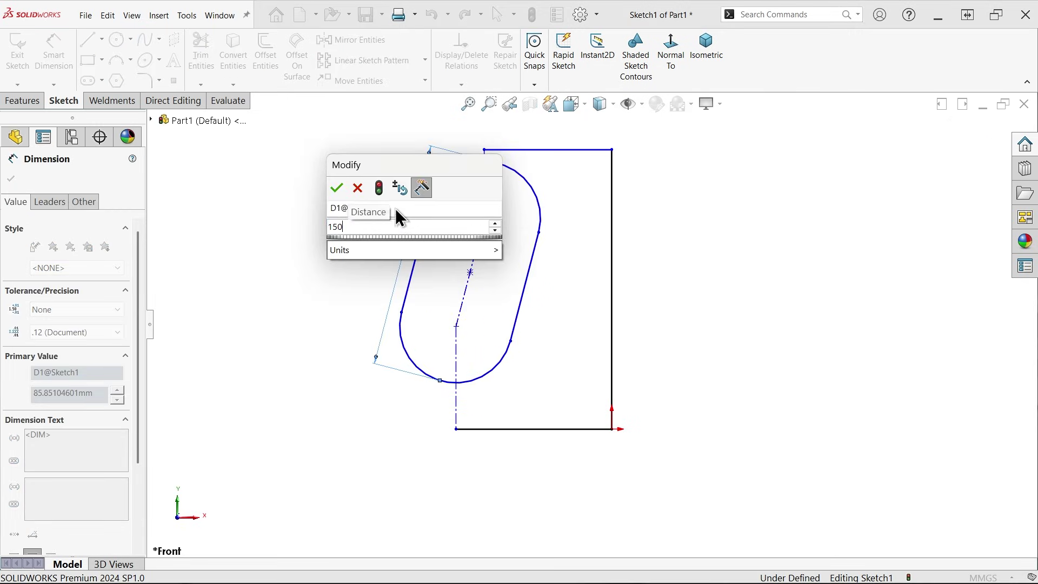
{"action": "left_click", "coordinate": [339, 192]}
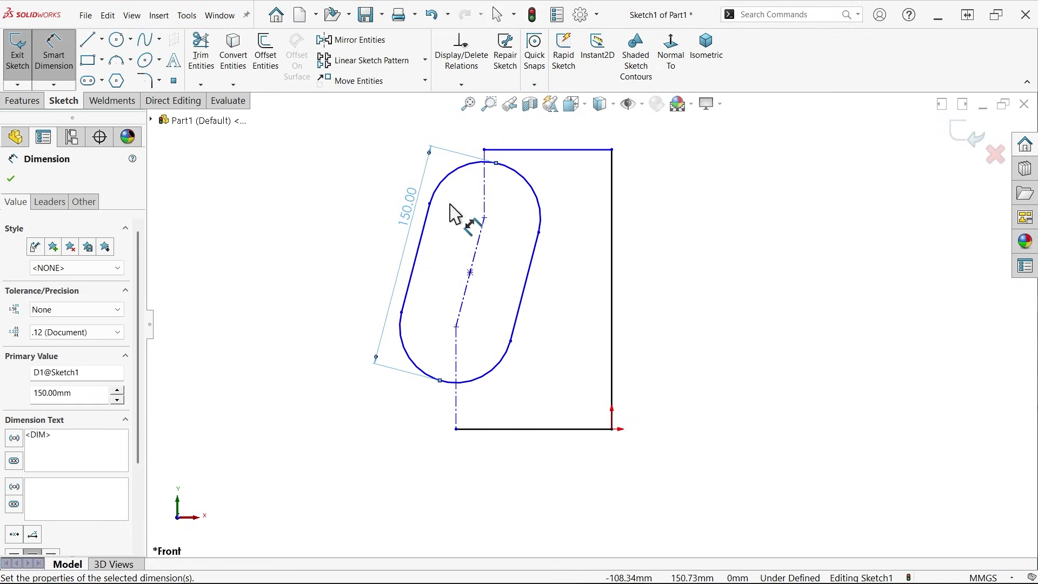
- Draw a horizontal centerline about 30 mm long from the centre of the slot's lower arc toward the outline's vertical line
{"action": "left_click", "coordinate": [58, 76]}
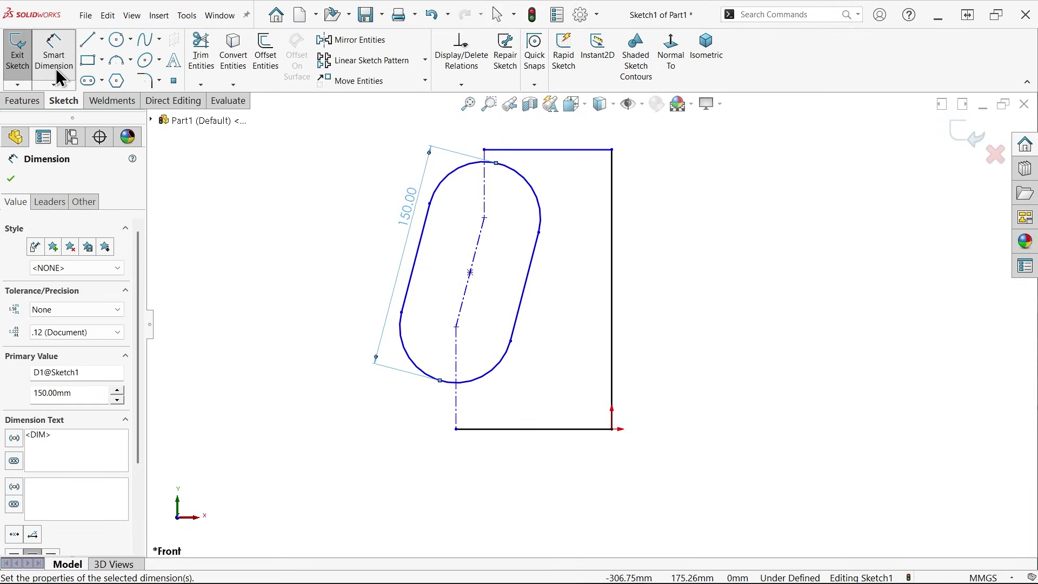
{"action": "left_click", "coordinate": [61, 75]}
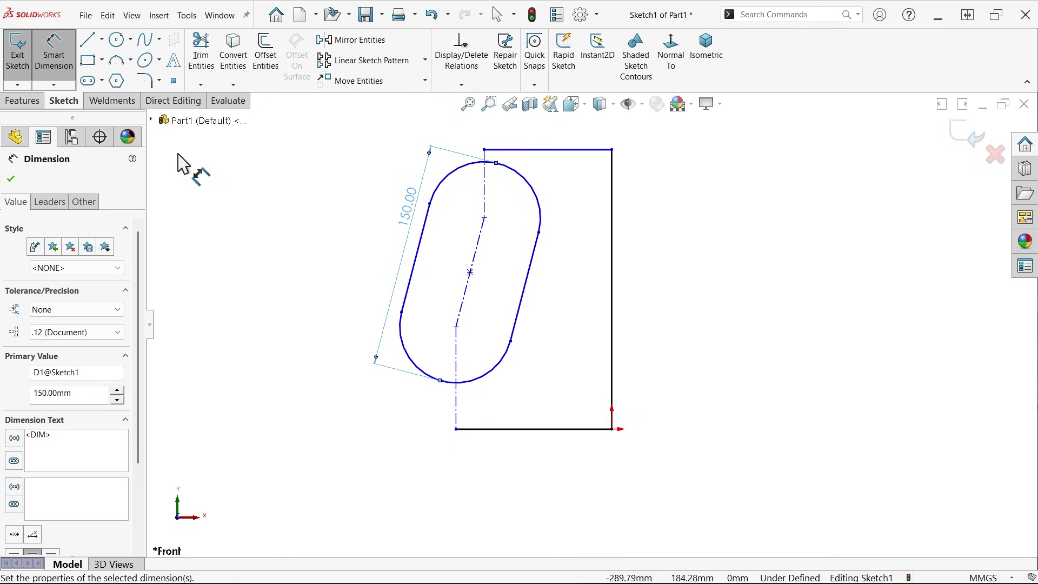
{"action": "left_click", "coordinate": [101, 39]}
{"action": "left_click", "coordinate": [110, 72]}
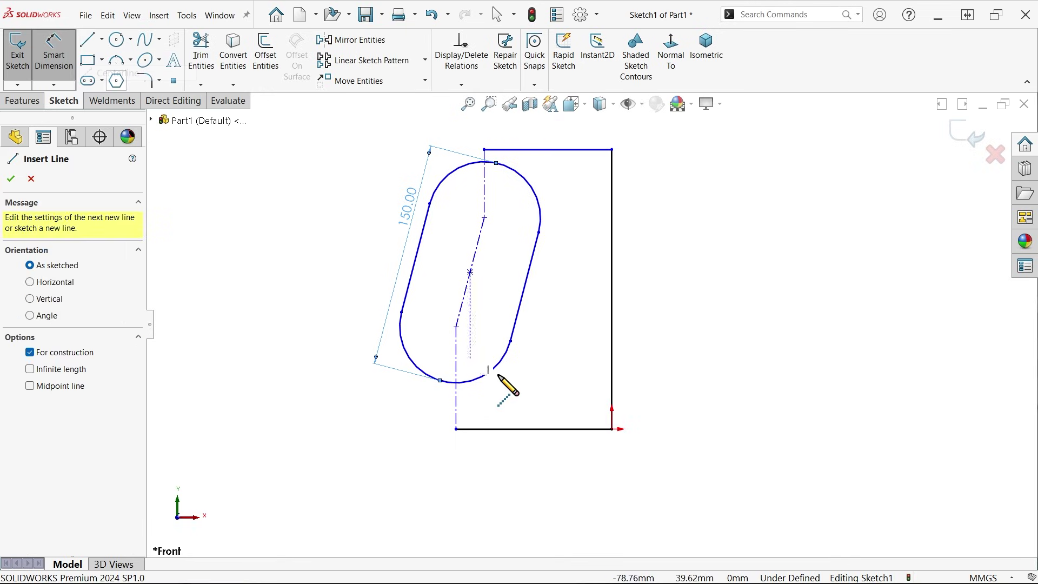
{"action": "left_click", "coordinate": [455, 326]}
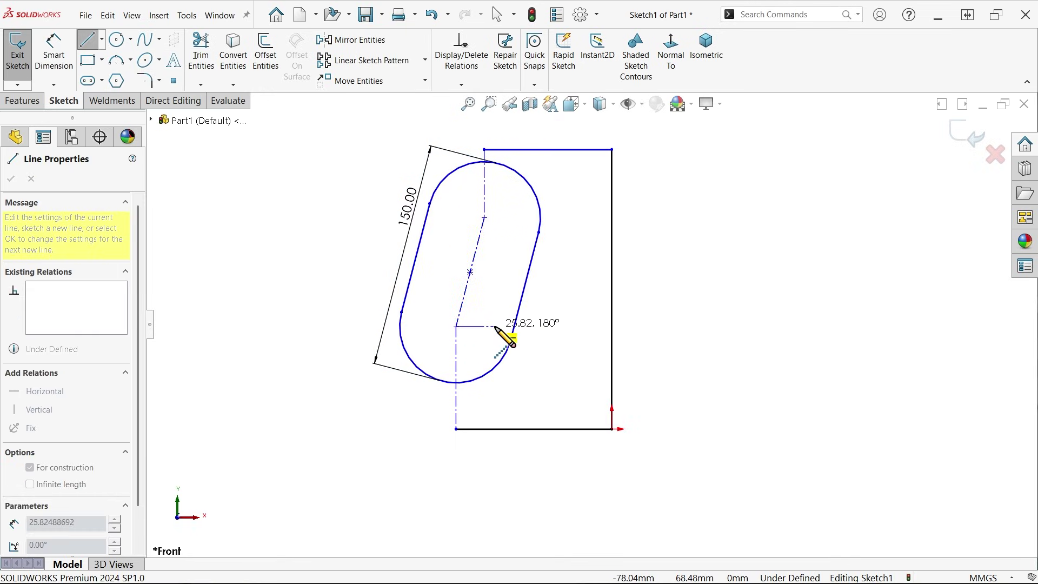
{"action": "left_click", "coordinate": [501, 326]}
{"action": "right_click", "coordinate": [557, 327]}
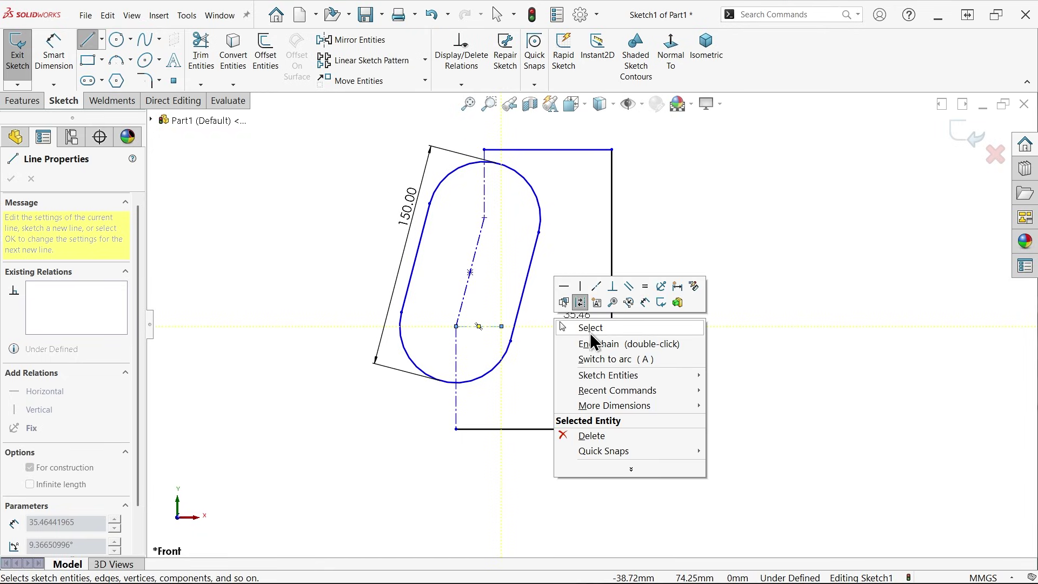
{"action": "left_click", "coordinate": [592, 331]}
- Dimension the angle between the slot's slanted centerline and the short horizontal centerline as 75°
{"action": "left_click", "coordinate": [54, 52]}
{"action": "scroll", "coordinate": [468, 285], "scroll_direction": "down", "scroll_amount": 2}
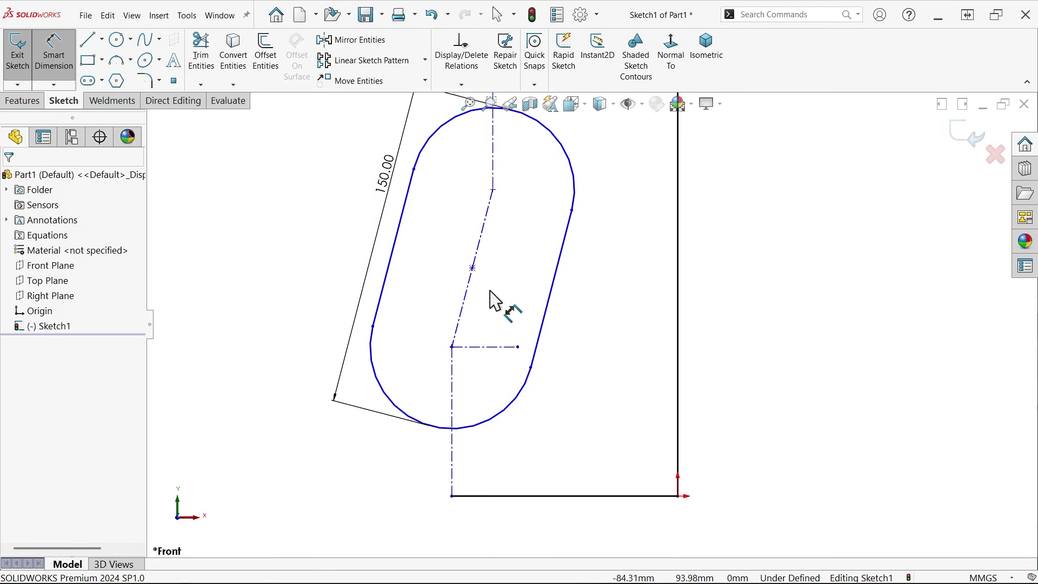
{"action": "left_click", "coordinate": [466, 306]}
{"action": "left_click", "coordinate": [507, 347]}
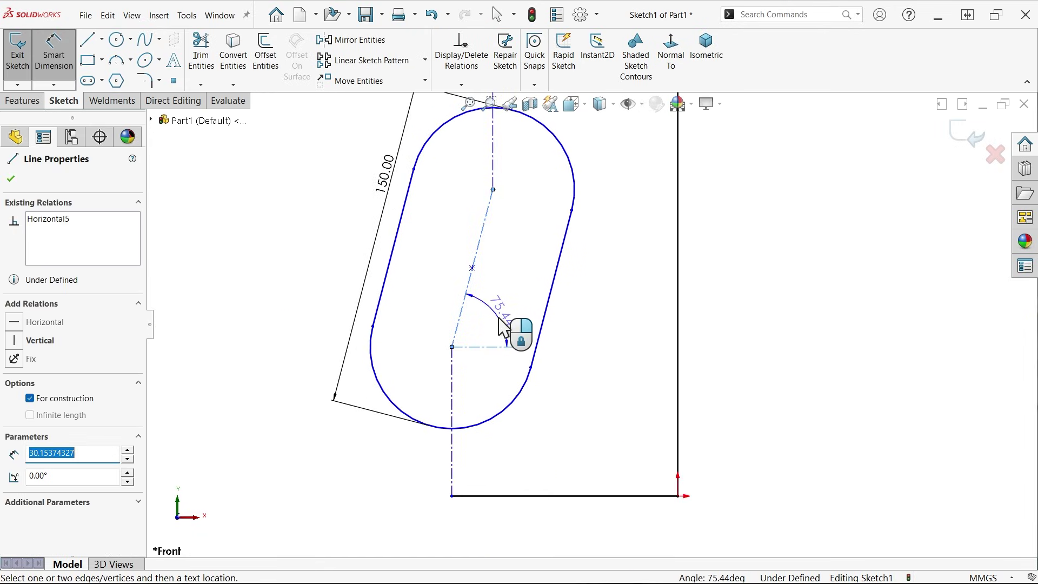
{"action": "left_click", "coordinate": [502, 326]}
{"action": "type", "text": "75"}
{"action": "key", "text": "Return"}
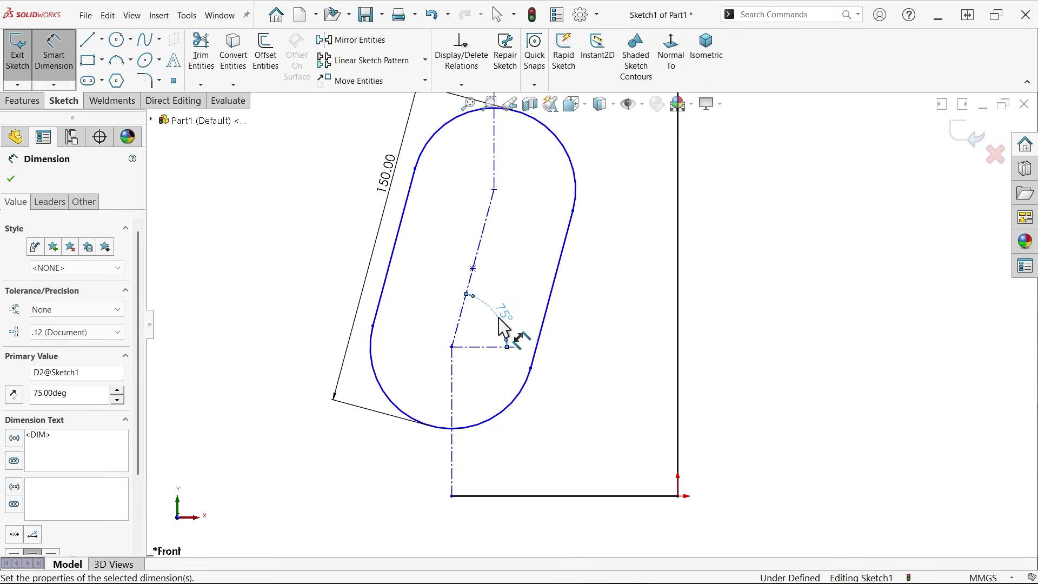
- Dimension the slot's width between its two straight sides as 90 mm
{"action": "scroll", "coordinate": [552, 349], "scroll_direction": "up", "scroll_amount": 3}
{"action": "scroll", "coordinate": [549, 298], "scroll_direction": "down", "scroll_amount": 3}
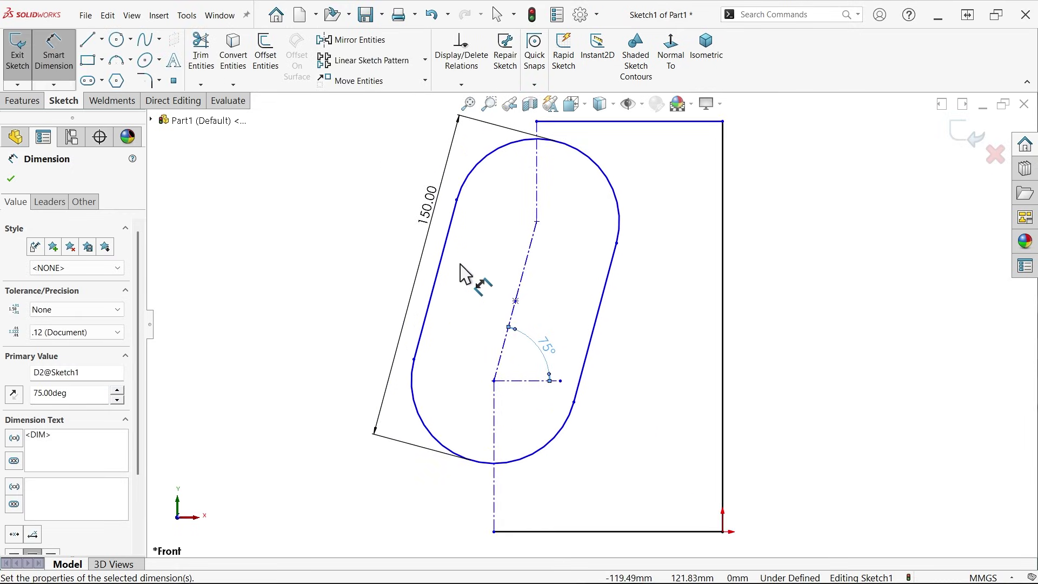
{"action": "left_click", "coordinate": [439, 265]}
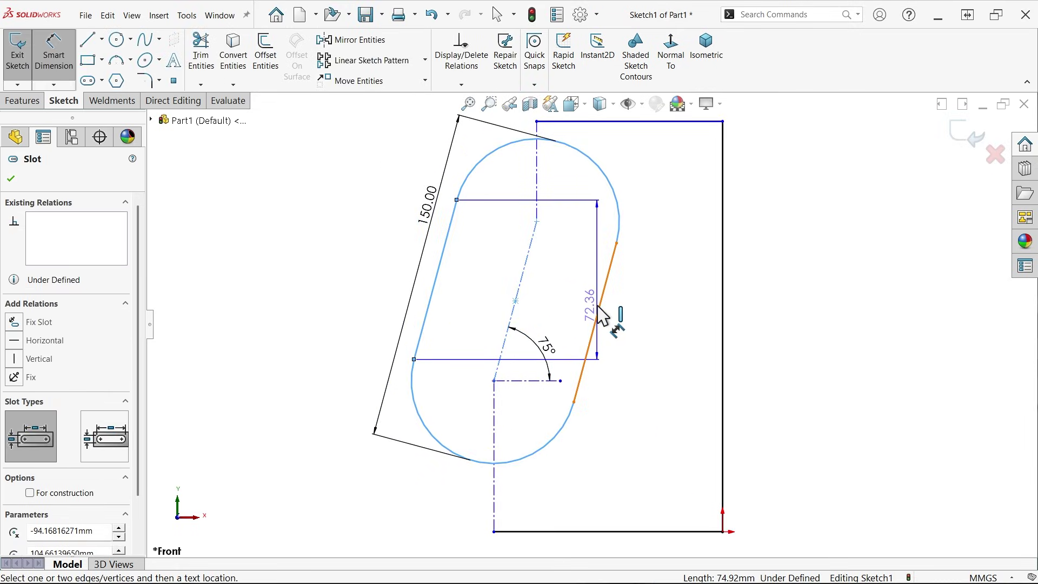
{"action": "left_click", "coordinate": [605, 315]}
{"action": "left_click", "coordinate": [578, 297]}
{"action": "type", "text": "90"}
{"action": "key", "text": "Return"}
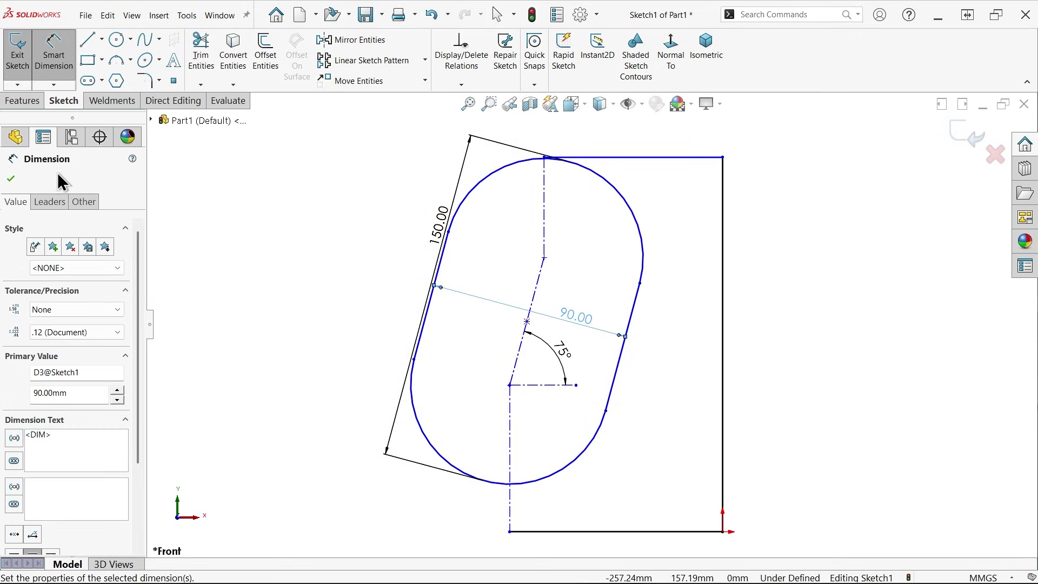
{"action": "left_click", "coordinate": [11, 179]}
- Raise the outline's top line clear above the slot and move the 150 mm dimension farther out from the slot
{"action": "key", "text": "f"}
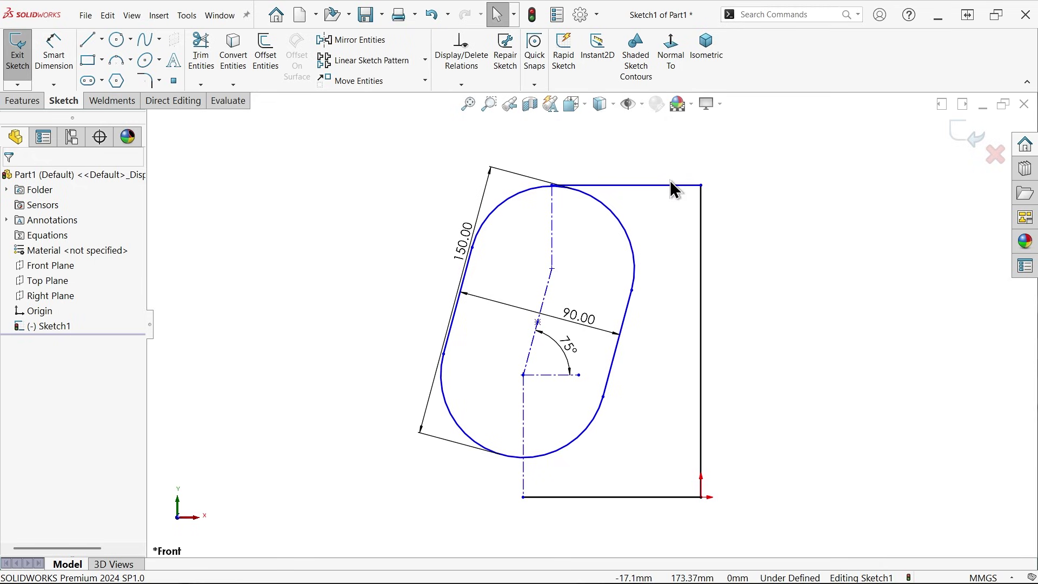
{"action": "left_click_drag", "start_coordinate": [664, 187], "coordinate": [669, 157]}
{"action": "left_click_drag", "start_coordinate": [469, 249], "coordinate": [352, 238]}
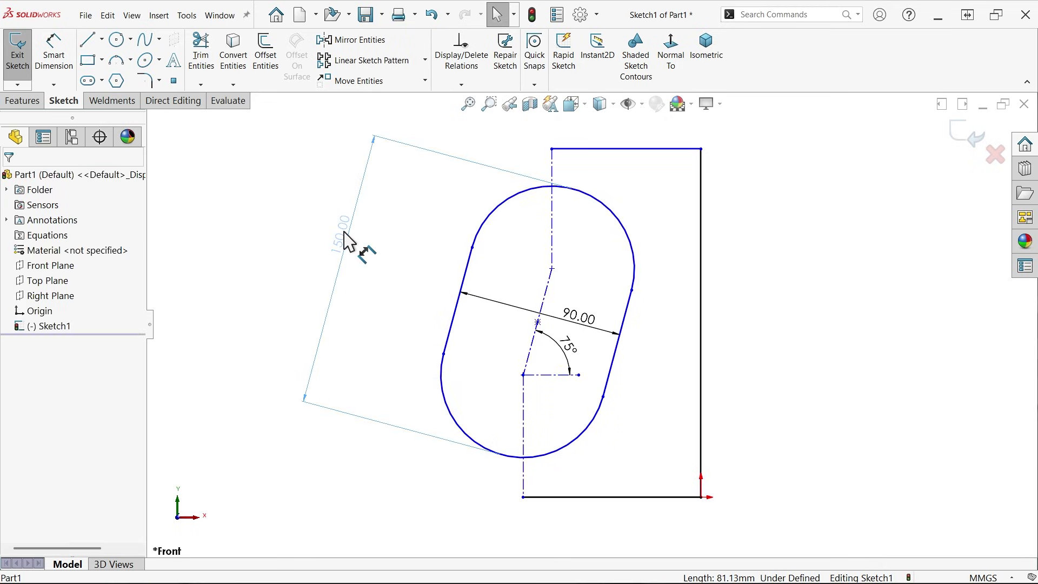
- Sketch a three-point arc of about 103 mm radius from the top line's open end, curving outward and down around the slot
{"action": "left_click", "coordinate": [116, 60]}
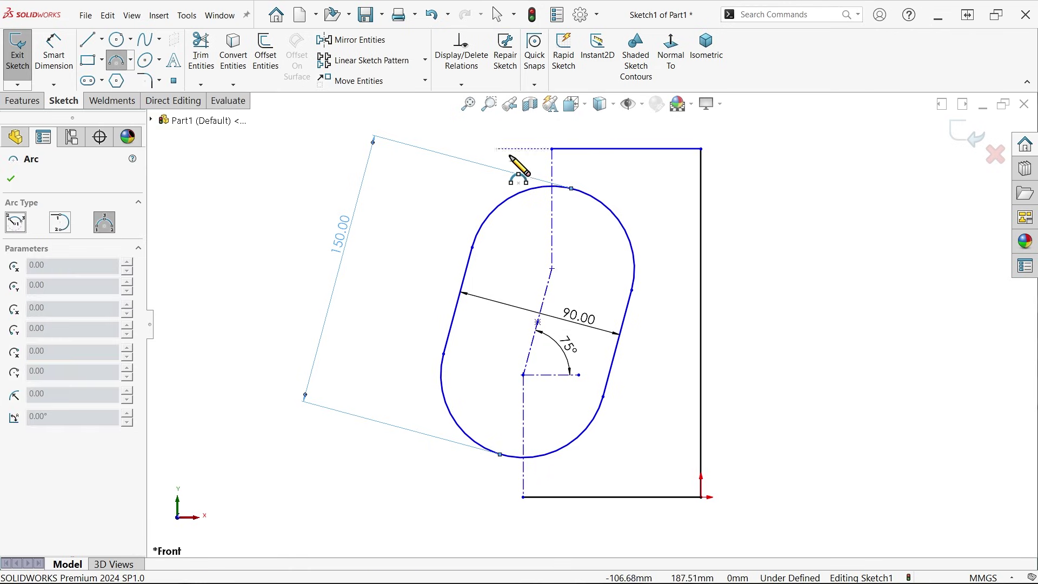
{"action": "left_click", "coordinate": [552, 150]}
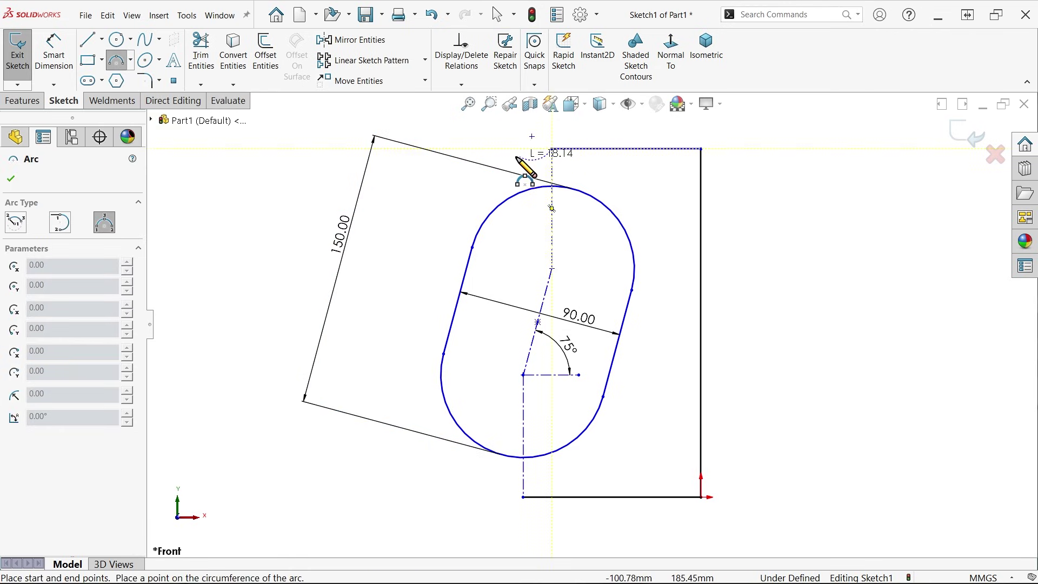
{"action": "left_click", "coordinate": [429, 208]}
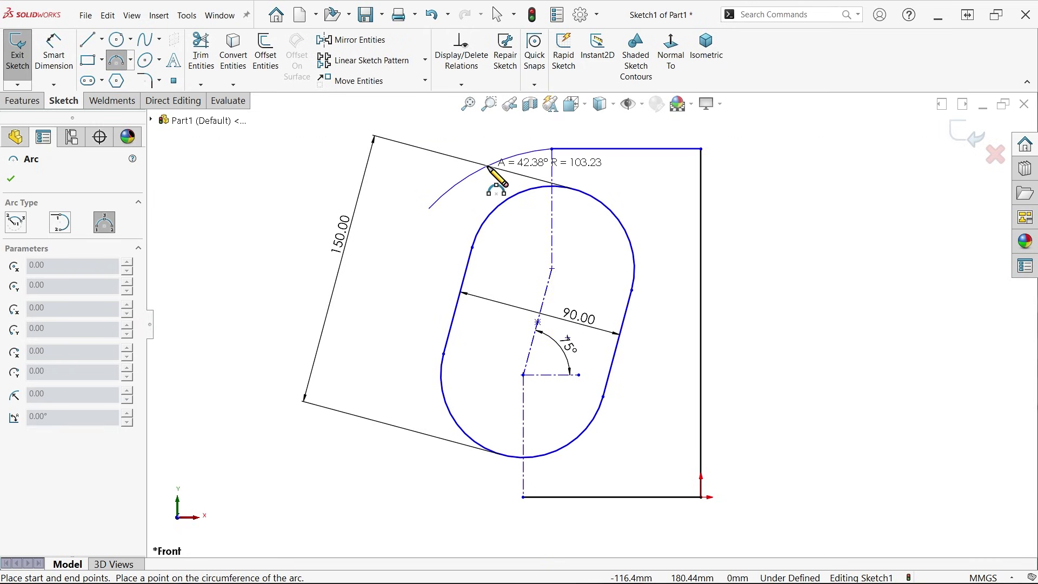
{"action": "left_click", "coordinate": [484, 167]}
- Sketch a slanted line down from the large arc's lower end, roughly parallel to the slot, ending in a short arc curving toward it
{"action": "key", "text": "ctrl+Right"}
{"action": "key", "text": "ctrl+Up"}
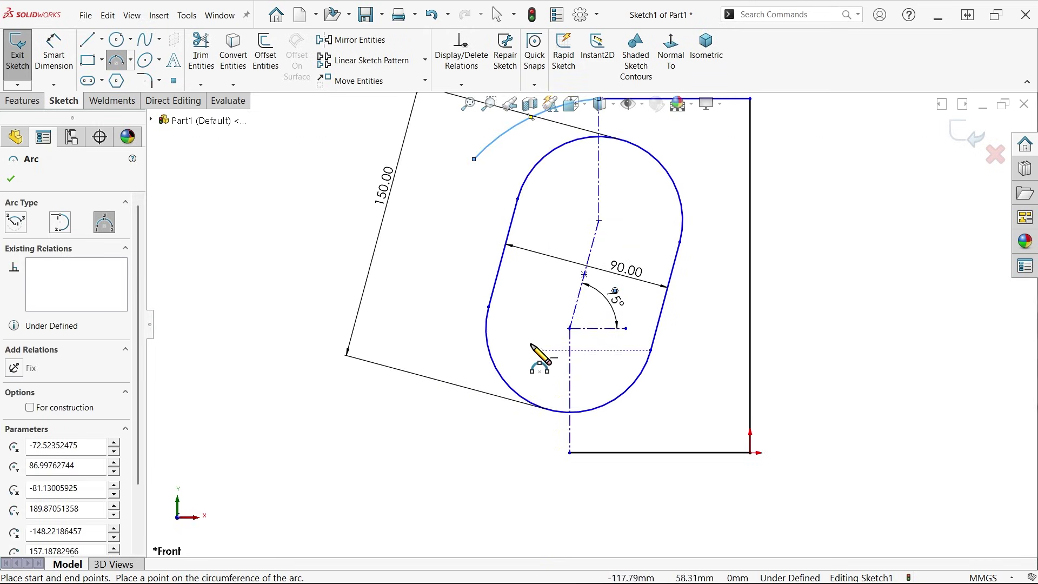
{"action": "left_click", "coordinate": [88, 40]}
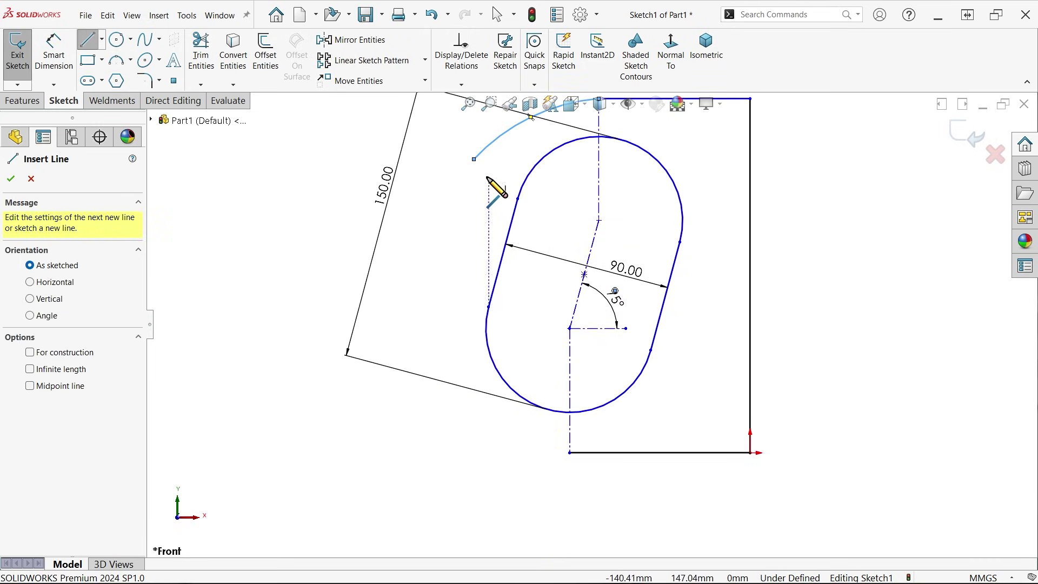
{"action": "left_click", "coordinate": [474, 160]}
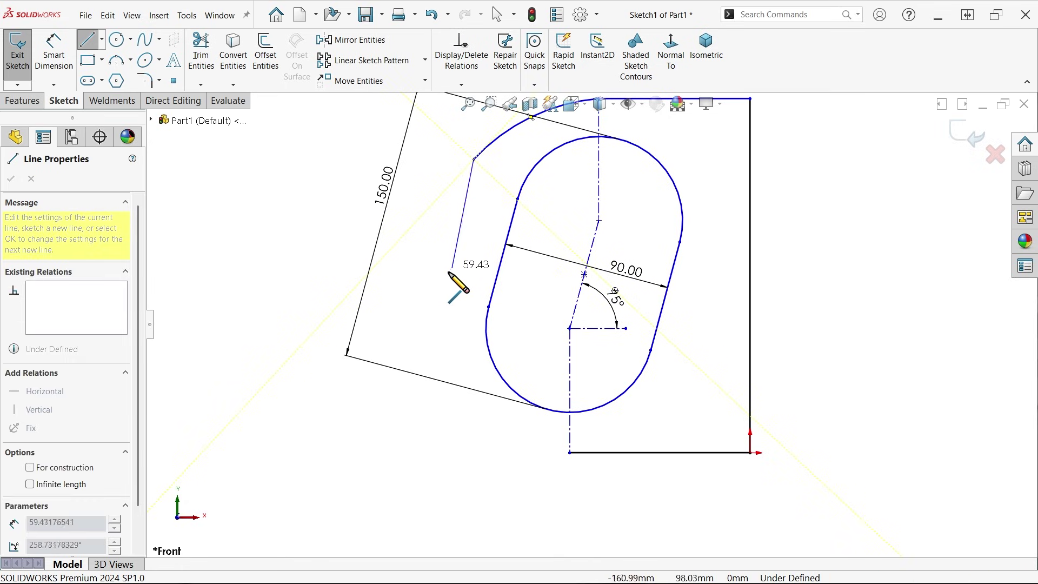
{"action": "left_click", "coordinate": [430, 319]}
{"action": "scroll", "coordinate": [422, 366], "scroll_direction": "down", "scroll_amount": 3}
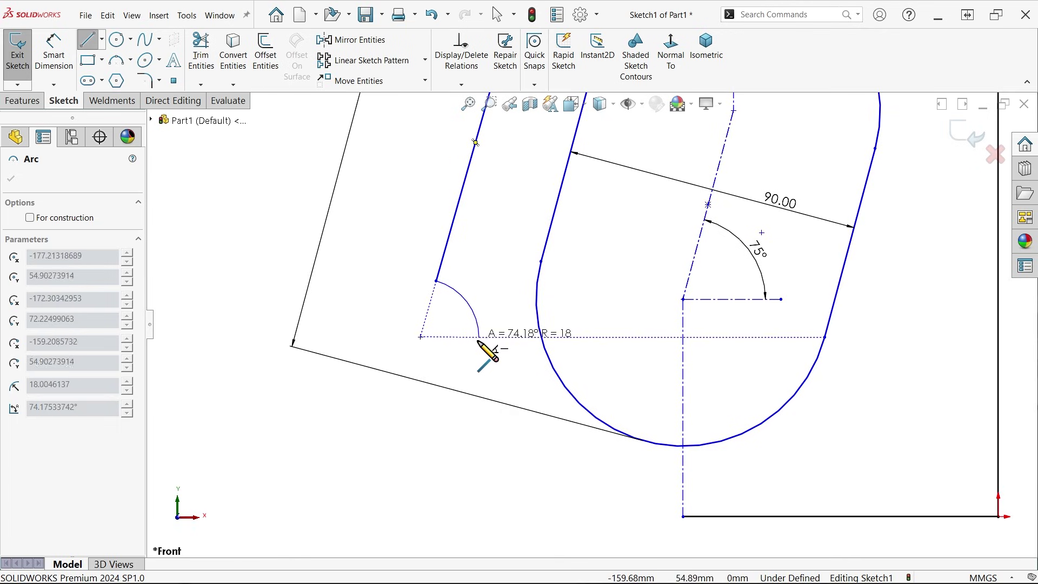
{"action": "left_click", "coordinate": [498, 371]}
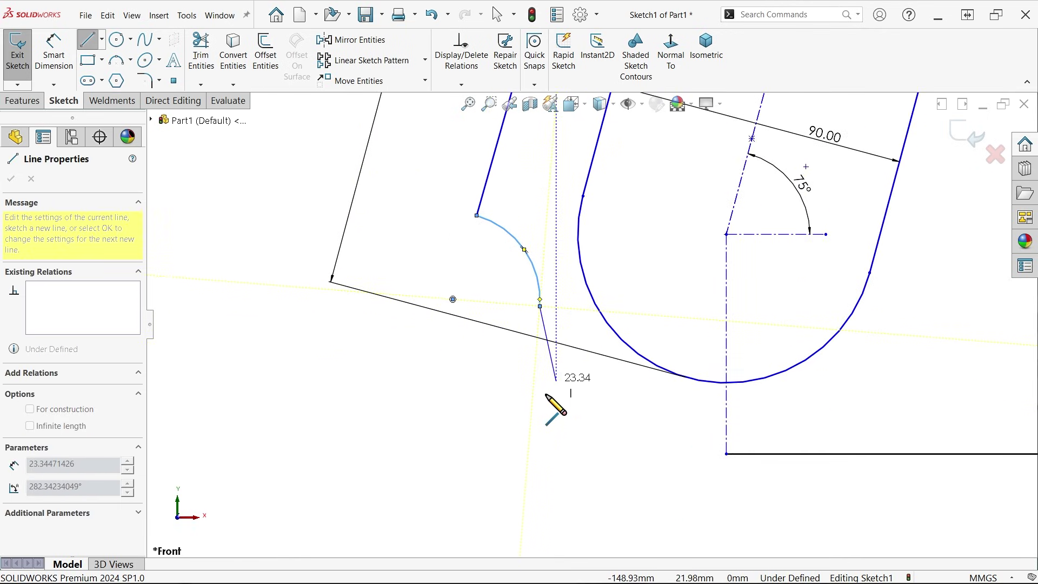
{"action": "key", "text": "Escape"}
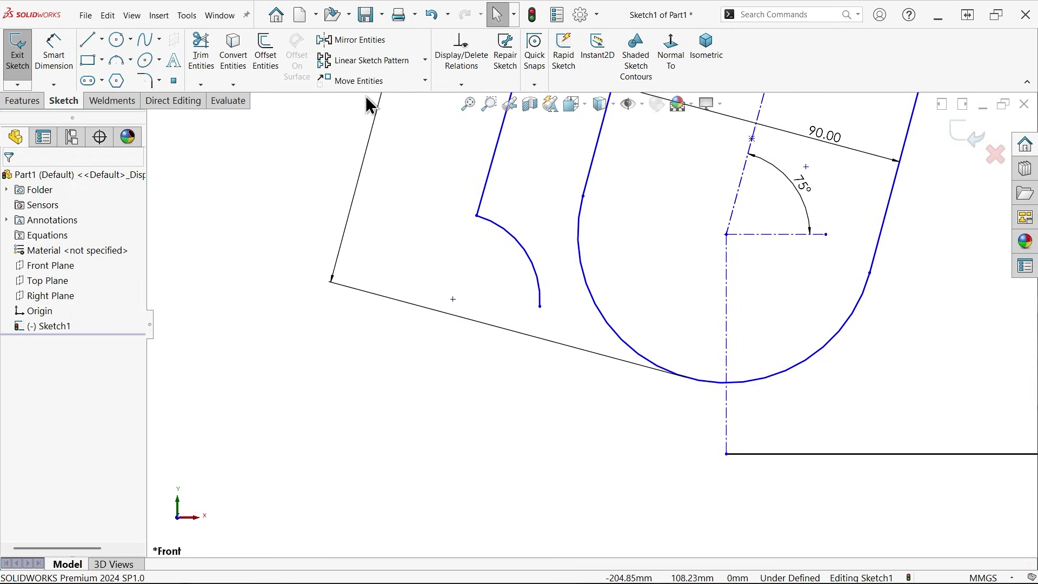
- Offset the whole slot outward by 20 mm
{"action": "left_click", "coordinate": [266, 69]}
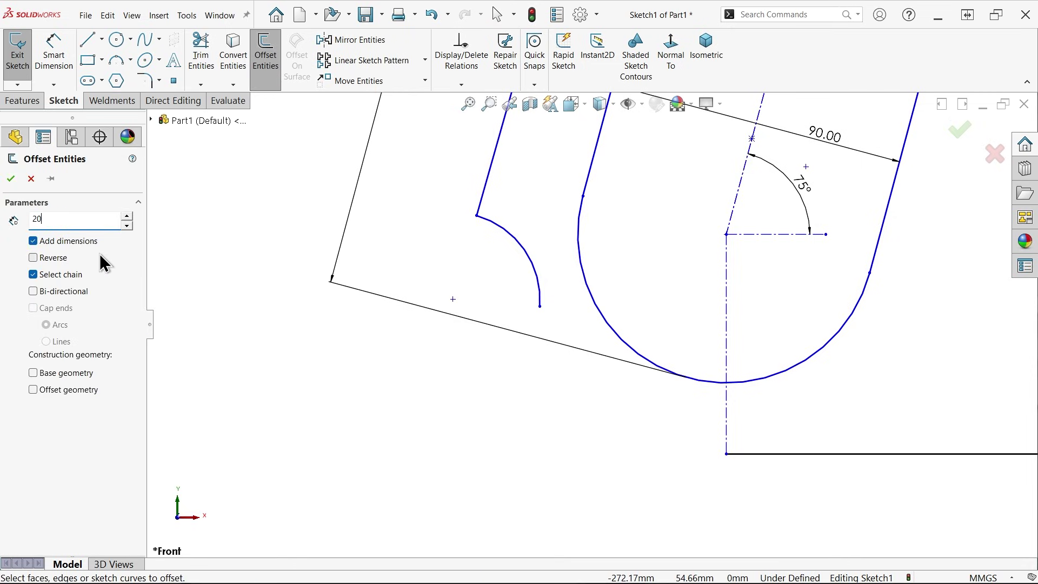
{"action": "left_click", "coordinate": [638, 360]}
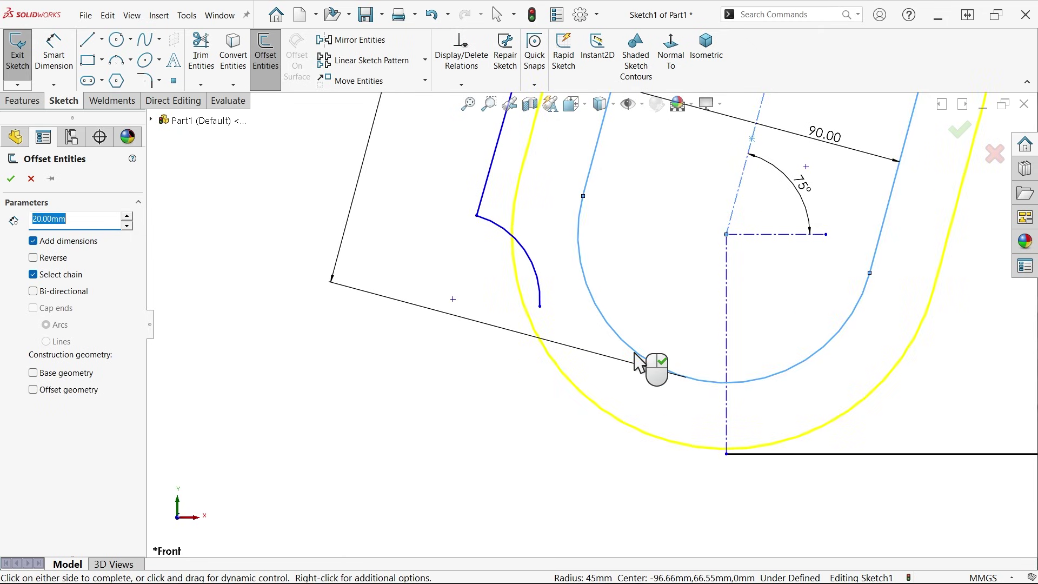
{"action": "left_click", "coordinate": [10, 179]}
- Delete the offset slot's two straight sides and upper arc, keeping only its lower arc
{"action": "scroll", "coordinate": [509, 250], "scroll_direction": "up", "scroll_amount": 5}
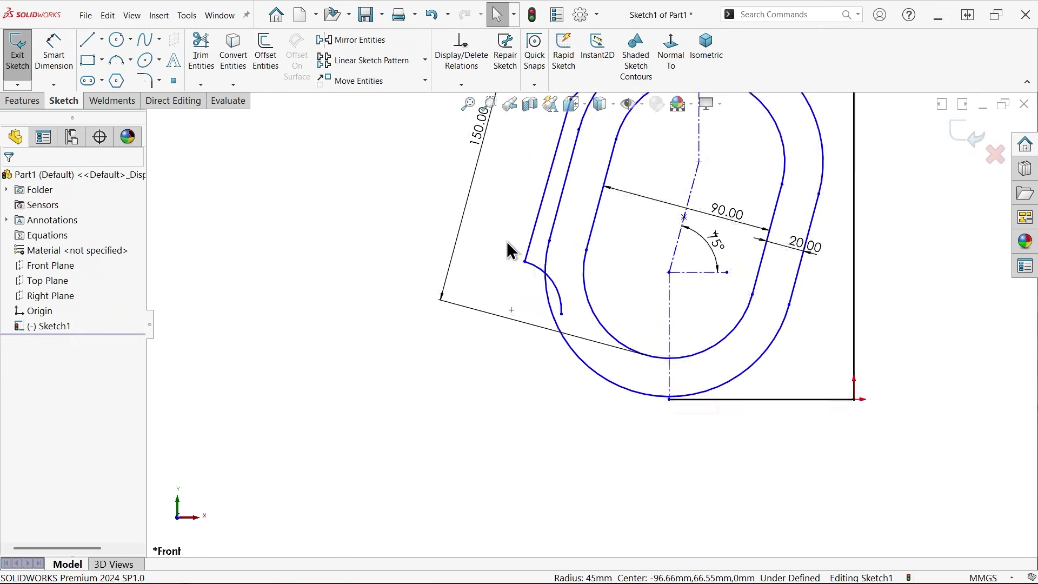
{"action": "scroll", "coordinate": [722, 244], "scroll_direction": "down", "scroll_amount": 4}
{"action": "left_click", "coordinate": [743, 255]}
{"action": "key", "text": "Delete"}
{"action": "left_click", "coordinate": [734, 331]}
{"action": "key", "text": "Delete"}
{"action": "left_click", "coordinate": [479, 307]}
{"action": "key", "text": "Delete"}
- Make the bottom line's open endpoint coincident with the lower offset arc
{"action": "scroll", "coordinate": [510, 438], "scroll_direction": "down", "scroll_amount": 2}
{"action": "scroll", "coordinate": [519, 440], "scroll_direction": "up", "scroll_amount": 1}
{"action": "scroll", "coordinate": [588, 448], "scroll_direction": "down", "scroll_amount": 3}
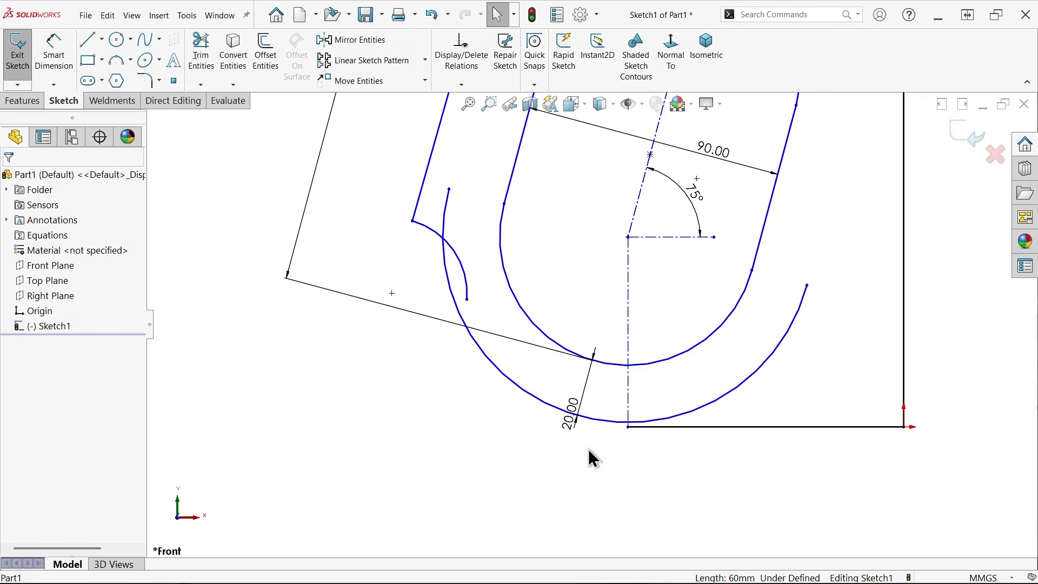
{"action": "left_click", "coordinate": [630, 422]}
{"action": "left_click", "coordinate": [641, 415], "text": "ctrl"}
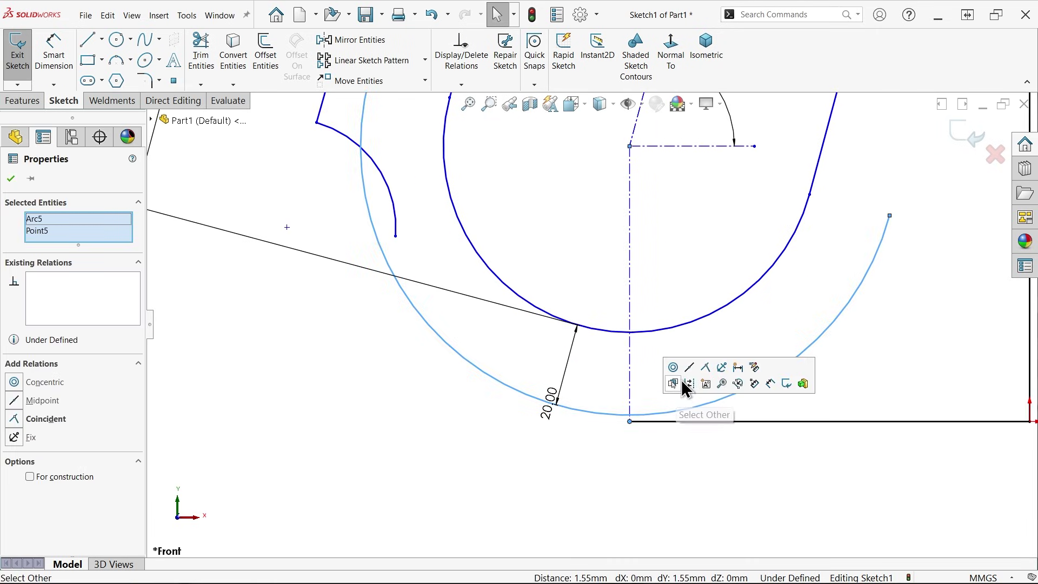
{"action": "left_click", "coordinate": [705, 367]}
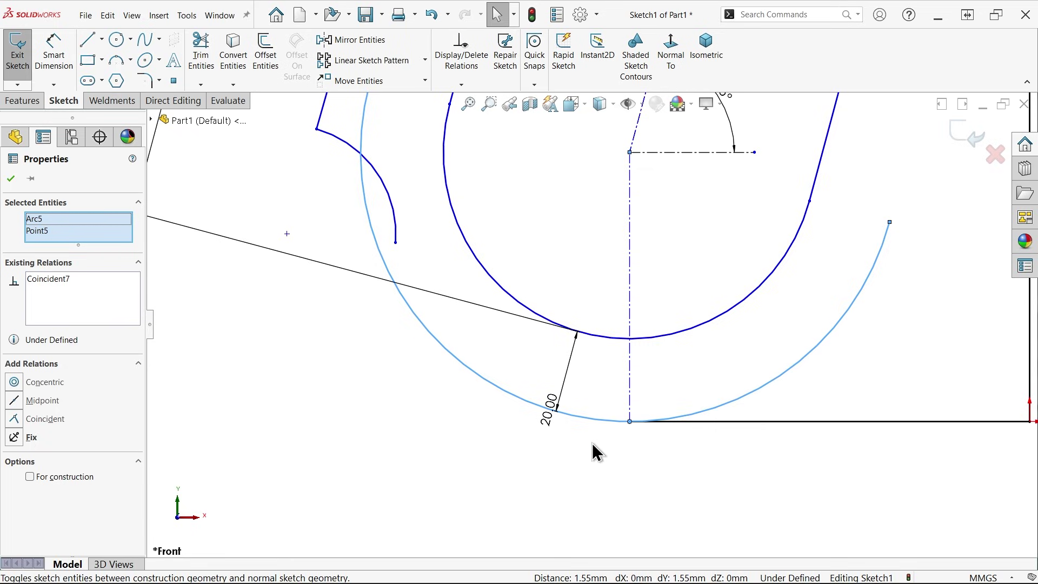
{"action": "left_click", "coordinate": [552, 372]}
- Trim the offset arc beyond the bottom line's end, and trim it and the short arc back to their intersection
{"action": "scroll", "coordinate": [578, 357], "scroll_direction": "up", "scroll_amount": 5}
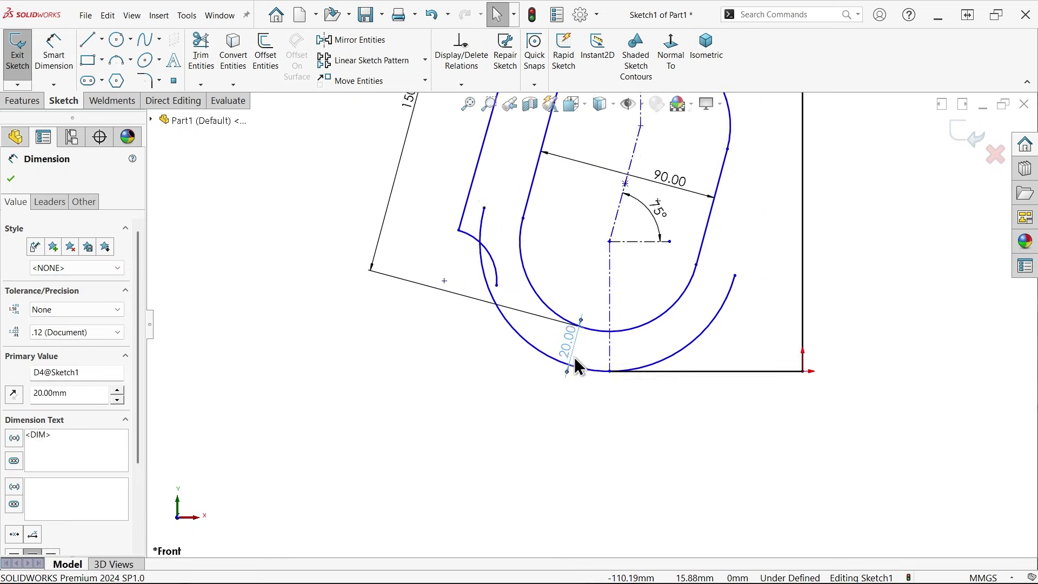
{"action": "scroll", "coordinate": [652, 249], "scroll_direction": "down", "scroll_amount": 2}
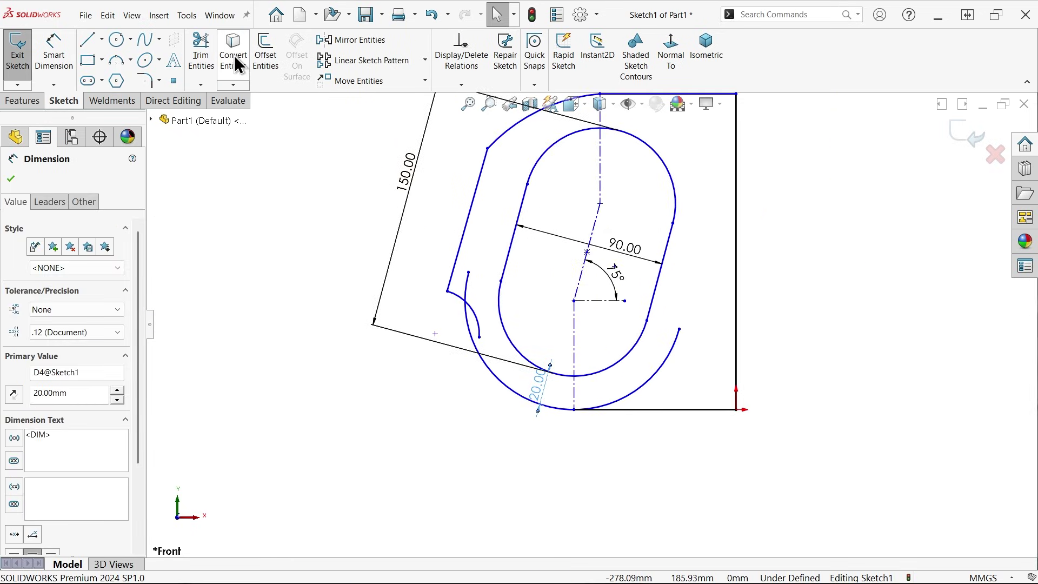
{"action": "left_click", "coordinate": [210, 63]}
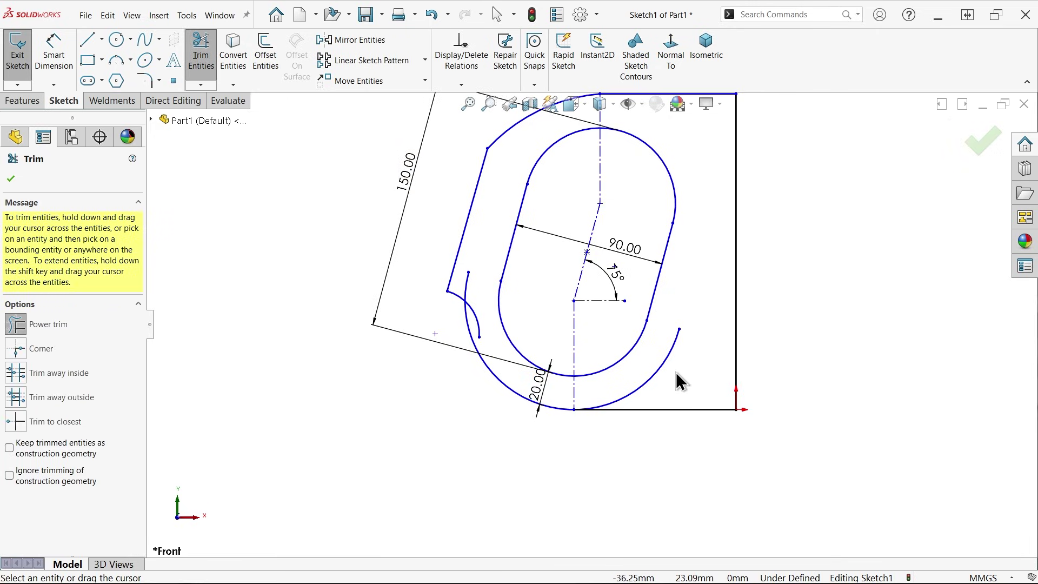
{"action": "scroll", "coordinate": [681, 379], "scroll_direction": "down", "scroll_amount": 3}
{"action": "scroll", "coordinate": [438, 385], "scroll_direction": "down", "scroll_amount": 2}
{"action": "left_click_drag", "start_coordinate": [678, 366], "coordinate": [706, 381]}
{"action": "scroll", "coordinate": [706, 381], "scroll_direction": "up", "scroll_amount": 1}
{"action": "scroll", "coordinate": [369, 215], "scroll_direction": "down", "scroll_amount": 3}
{"action": "mouse_move", "coordinate": [342, 200]}
{"action": "left_mouse_down"}
{"action": "mouse_move", "coordinate": [372, 221]}
{"action": "mouse_move", "coordinate": [379, 295]}
{"action": "left_mouse_up"}
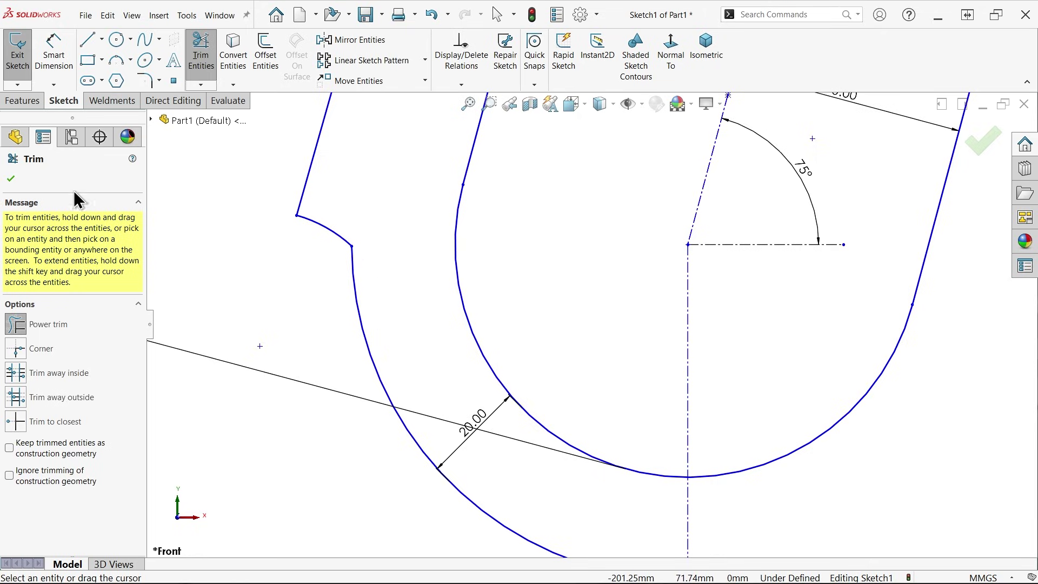
{"action": "left_click", "coordinate": [11, 180]}
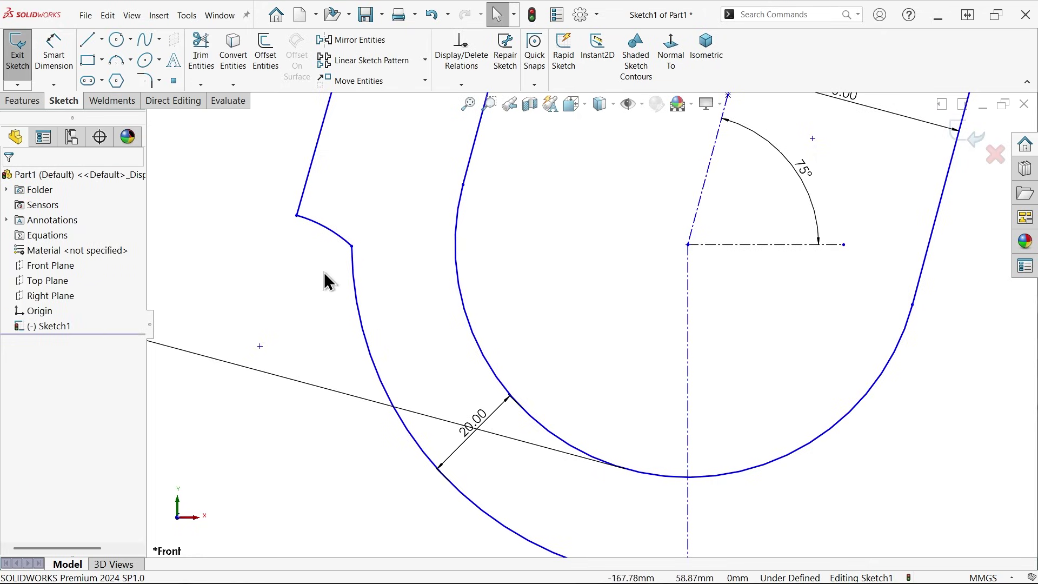
- Delete the short arc joining the slanted line to the offset arc, and pull the offset arc's free end lower along its curve
{"action": "left_click", "coordinate": [341, 239]}
{"action": "key", "text": "Delete"}
{"action": "mouse_move", "coordinate": [353, 248]}
{"action": "left_mouse_down"}
{"action": "mouse_move", "coordinate": [359, 331]}
{"action": "mouse_move", "coordinate": [377, 380]}
{"action": "left_mouse_up"}
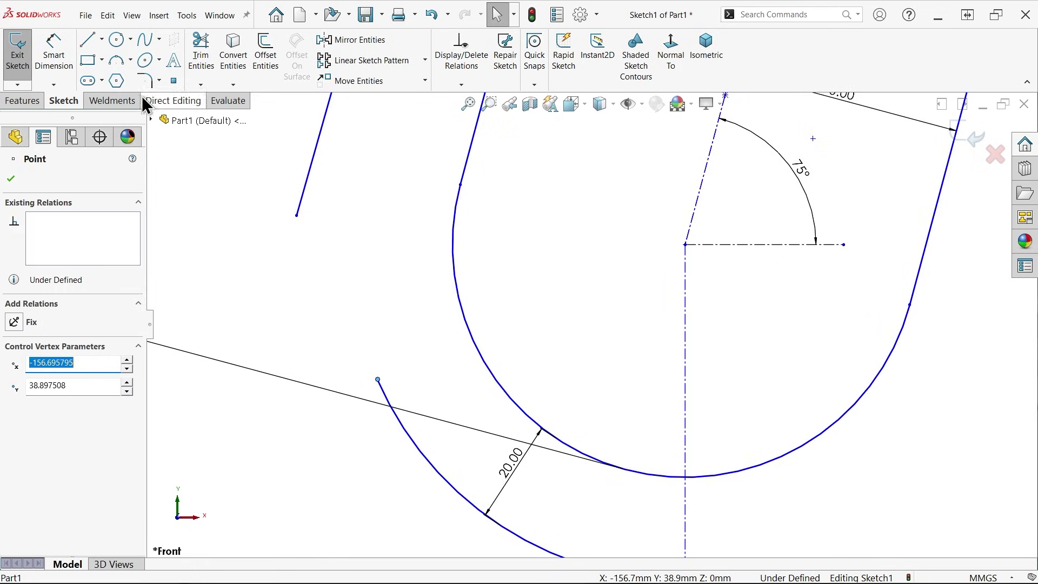
- Draw a three-point arc of about 36 mm radius from the slanted line's lower end to the offset arc's free end, tangent to the offset arc
{"action": "left_click", "coordinate": [120, 66]}
{"action": "left_click", "coordinate": [297, 215]}
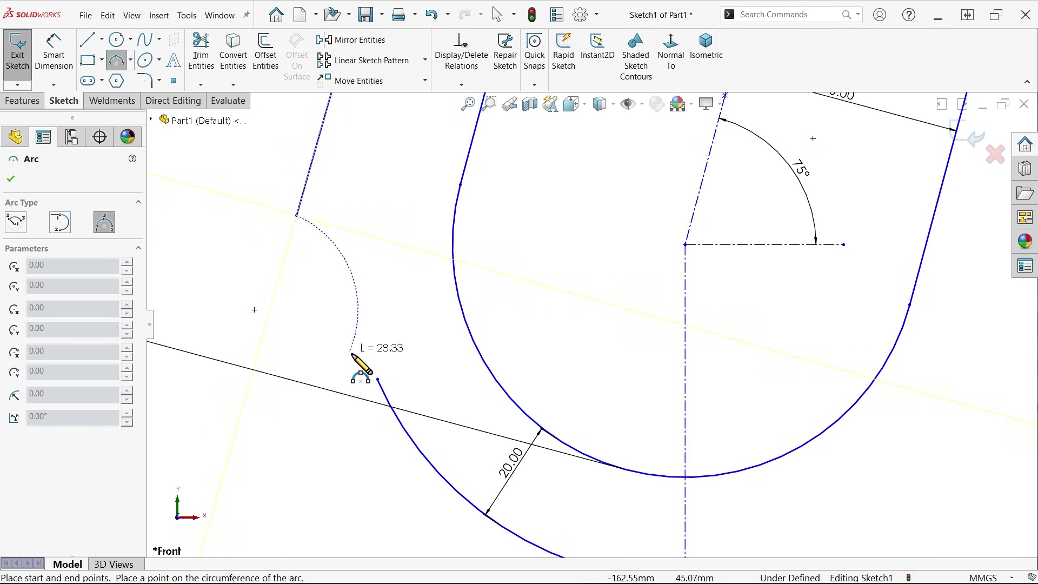
{"action": "left_click", "coordinate": [377, 380]}
{"action": "left_click", "coordinate": [371, 321]}
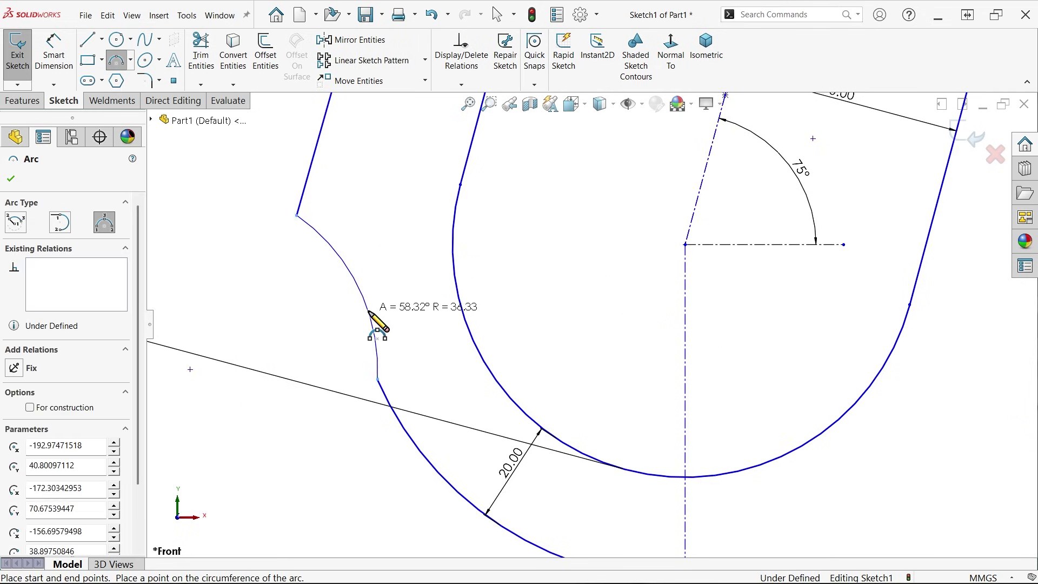
{"action": "key", "text": "Escape"}
{"action": "left_click", "coordinate": [377, 379]}
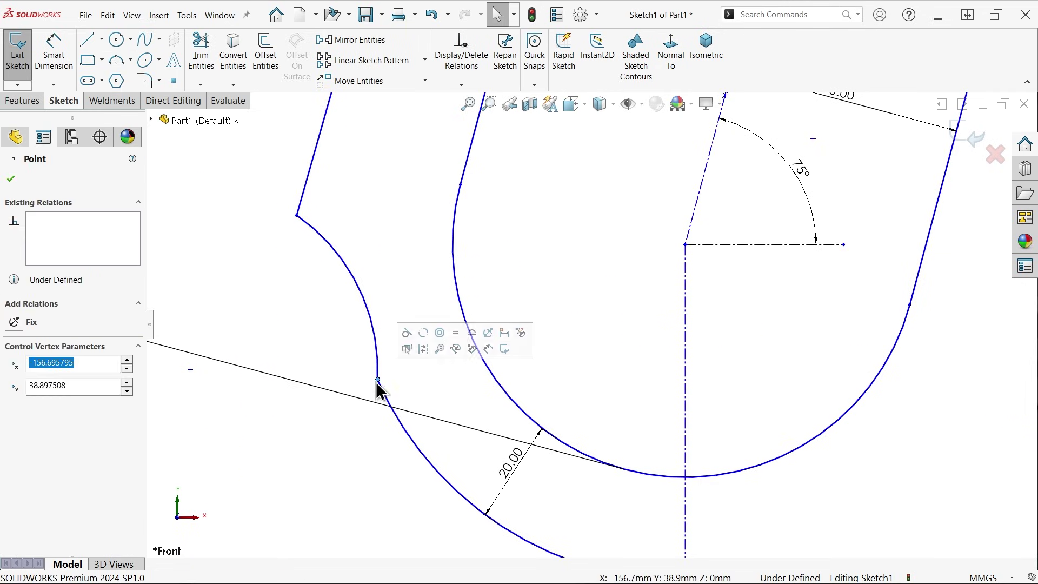
- Make the outline's upper arc tangent to the top horizontal line
{"action": "scroll", "coordinate": [412, 245], "scroll_direction": "up", "scroll_amount": 3}
{"action": "scroll", "coordinate": [597, 213], "scroll_direction": "up", "scroll_amount": 2}
{"action": "scroll", "coordinate": [556, 197], "scroll_direction": "down", "scroll_amount": 5}
{"action": "scroll", "coordinate": [540, 201], "scroll_direction": "up", "scroll_amount": 3}
{"action": "scroll", "coordinate": [654, 195], "scroll_direction": "down", "scroll_amount": 4}
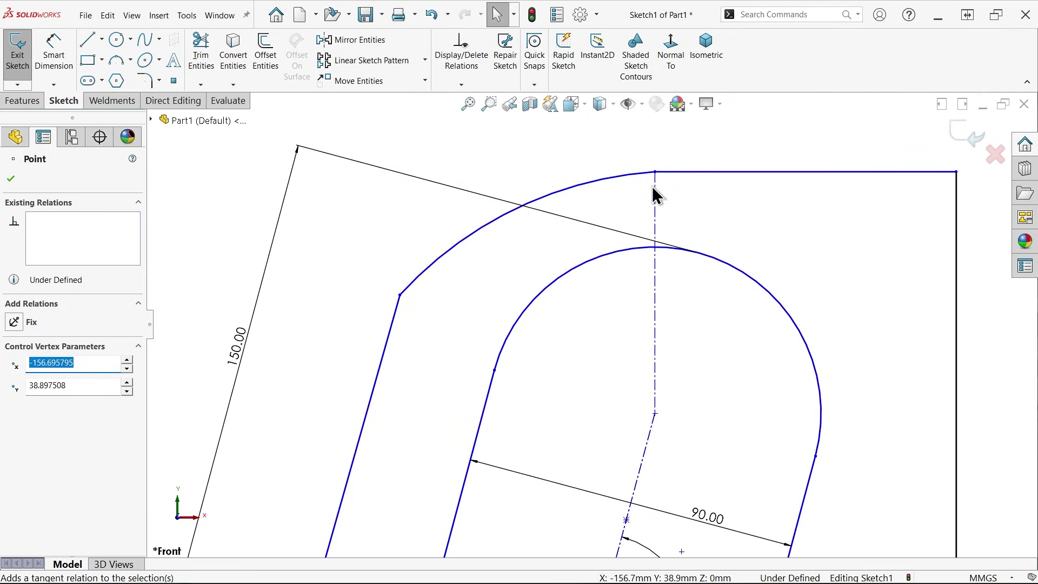
{"action": "left_click", "coordinate": [665, 173]}
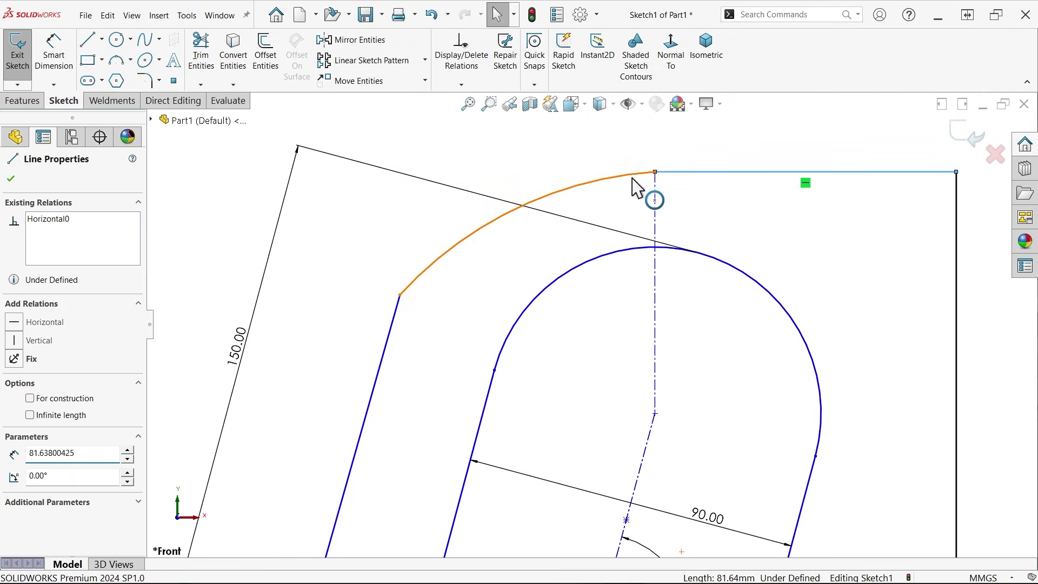
{"action": "left_click", "coordinate": [636, 186], "text": "ctrl"}
{"action": "left_click", "coordinate": [663, 129]}
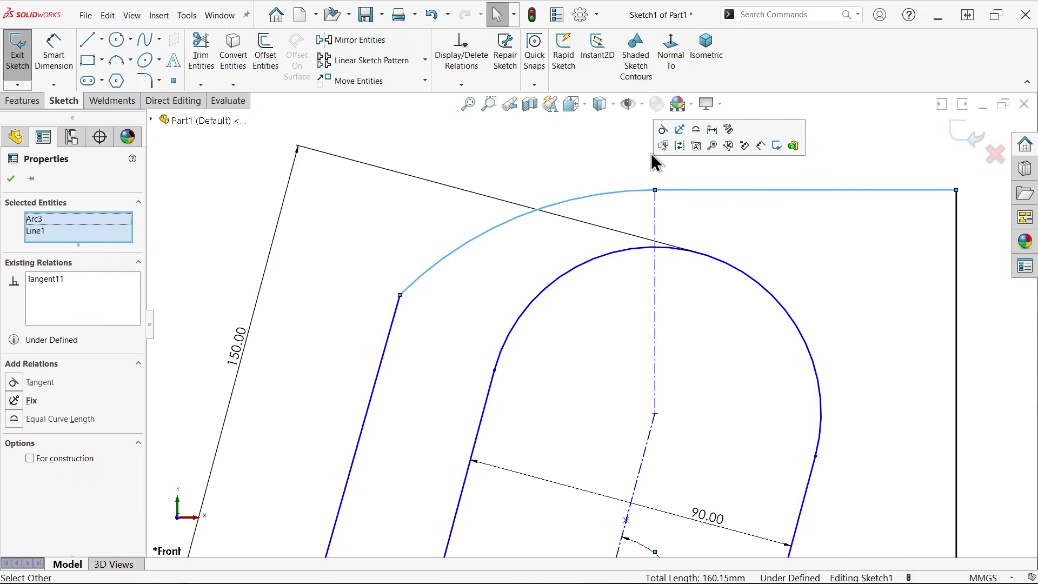
- Make the lower offset arc tangent to the bottom horizontal line
{"action": "scroll", "coordinate": [597, 162], "scroll_direction": "up", "scroll_amount": 3}
{"action": "scroll", "coordinate": [598, 163], "scroll_direction": "down", "scroll_amount": 2}
{"action": "scroll", "coordinate": [518, 468], "scroll_direction": "down", "scroll_amount": 3}
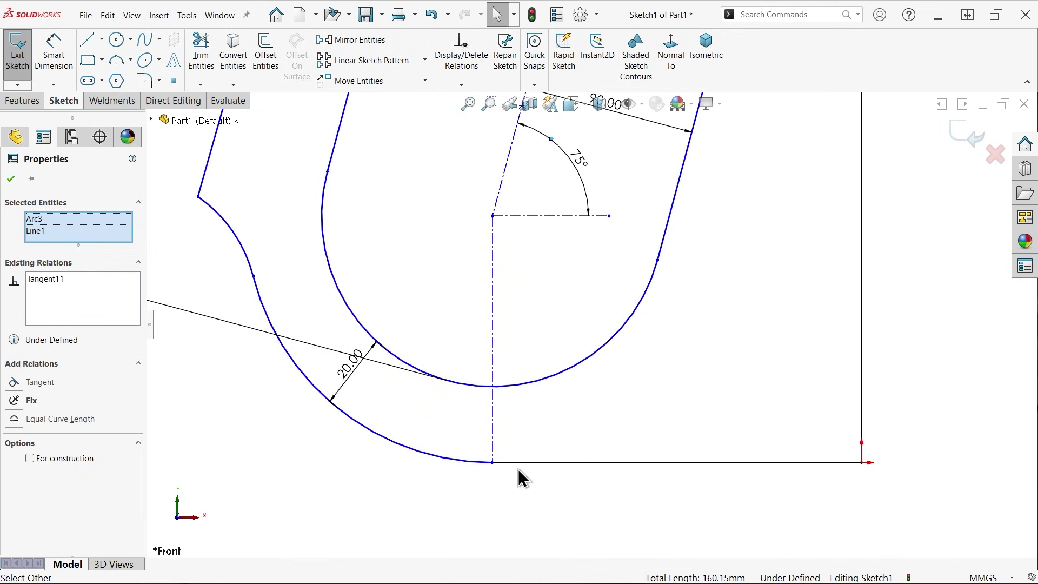
{"action": "left_click", "coordinate": [515, 463]}
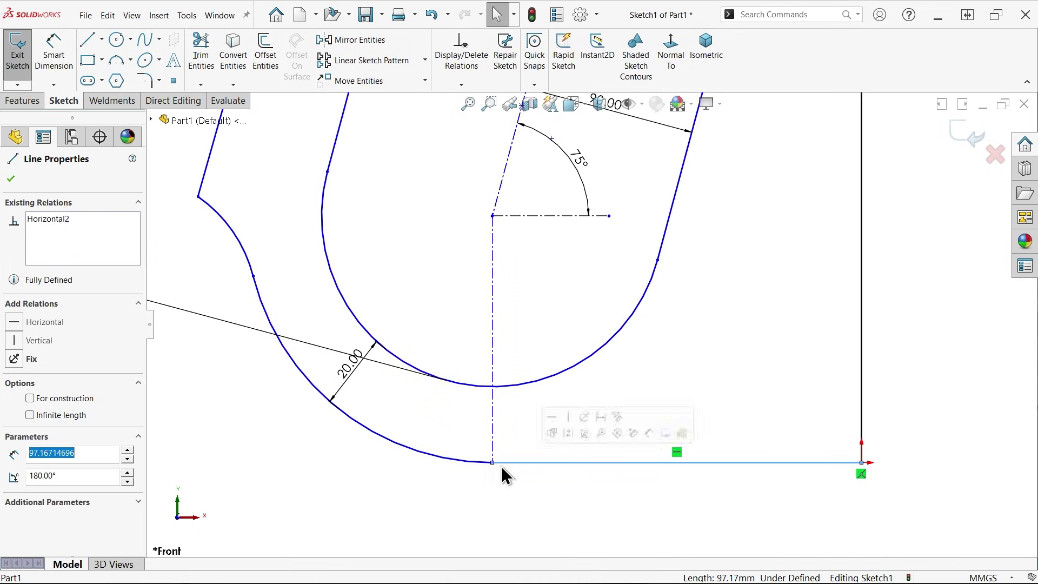
{"action": "left_click", "coordinate": [472, 462], "text": "ctrl"}
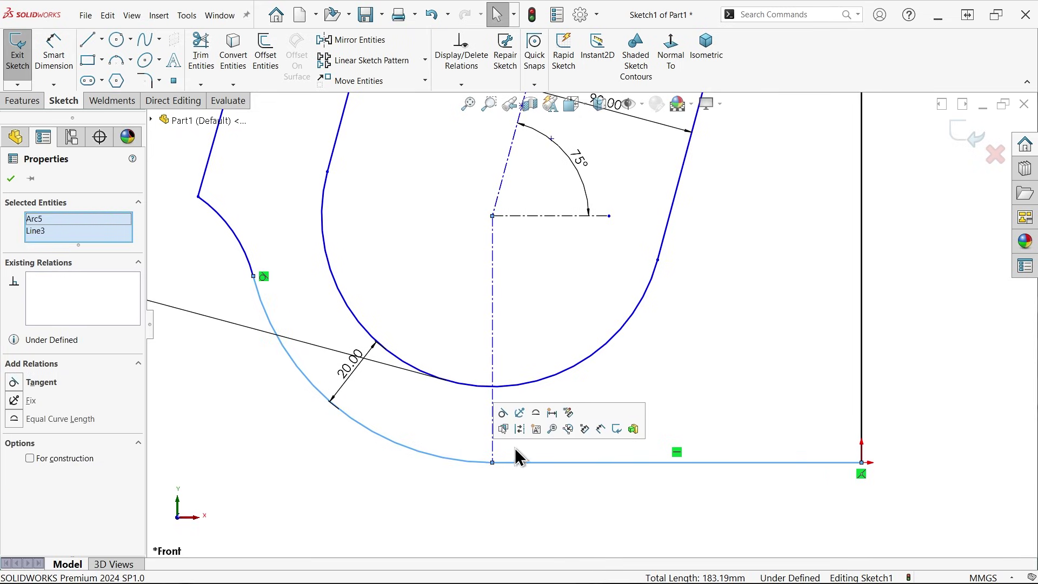
{"action": "left_click", "coordinate": [503, 413]}
{"action": "scroll", "coordinate": [670, 368], "scroll_direction": "up", "scroll_amount": 3}
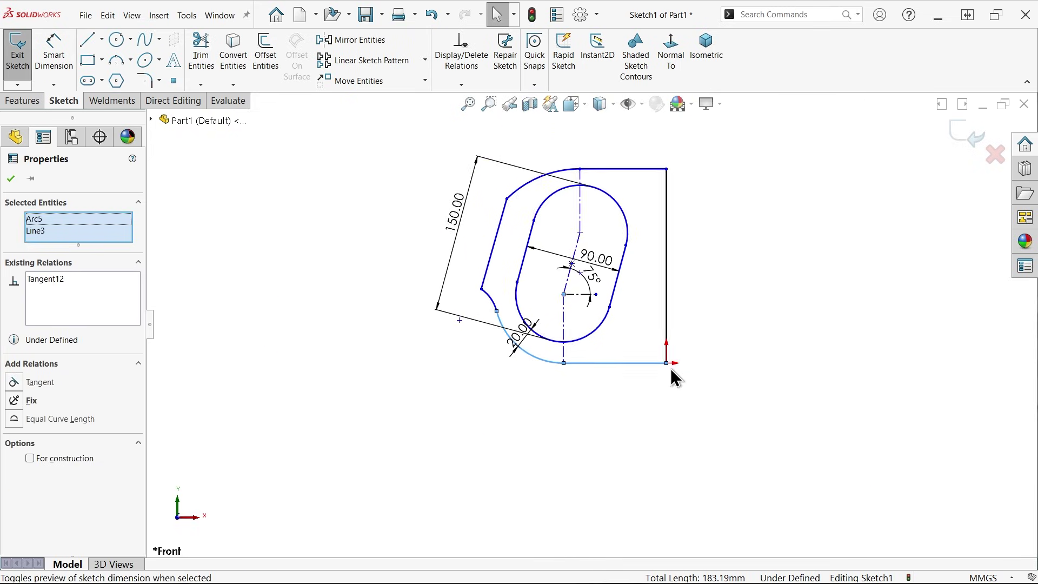
{"action": "left_click", "coordinate": [697, 291]}
- Dimension the outline's upper arc with a radius of 90 mm
{"action": "scroll", "coordinate": [618, 273], "scroll_direction": "down", "scroll_amount": 2}
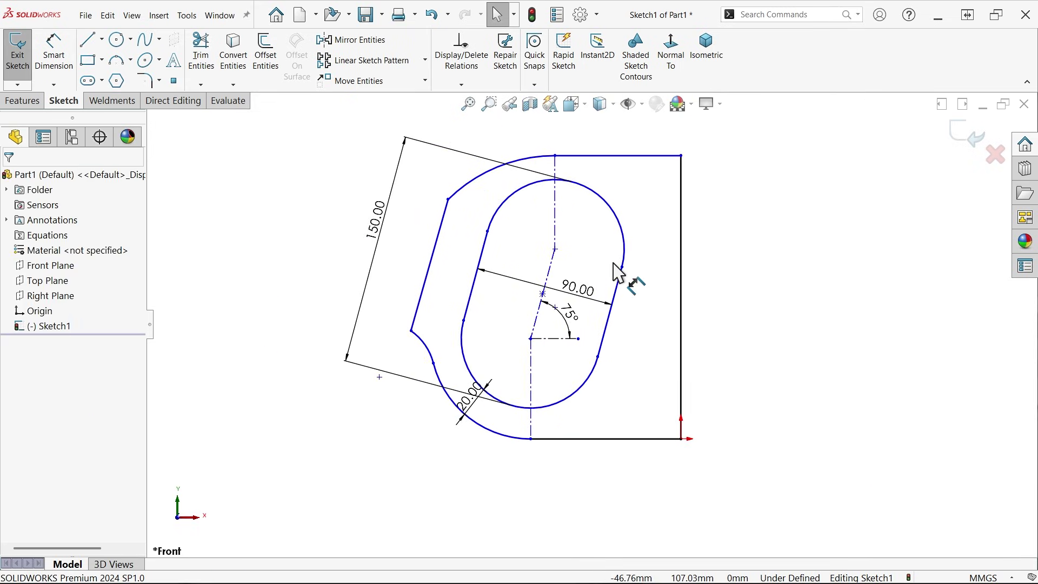
{"action": "left_click", "coordinate": [53, 51]}
{"action": "scroll", "coordinate": [411, 183], "scroll_direction": "down", "scroll_amount": 2}
{"action": "scroll", "coordinate": [429, 186], "scroll_direction": "down", "scroll_amount": 2}
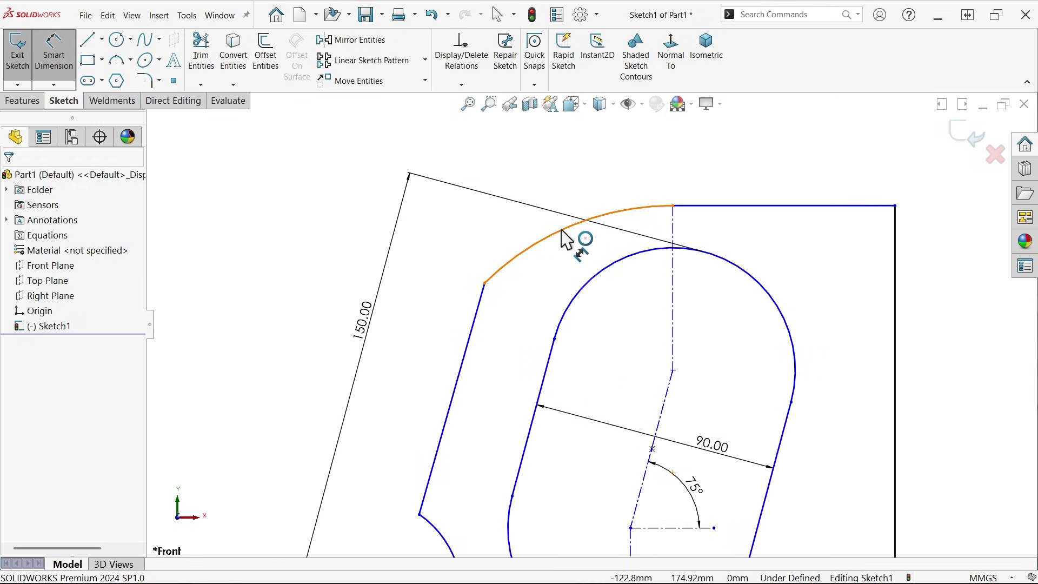
{"action": "left_click", "coordinate": [565, 227]}
{"action": "left_click", "coordinate": [529, 184]}
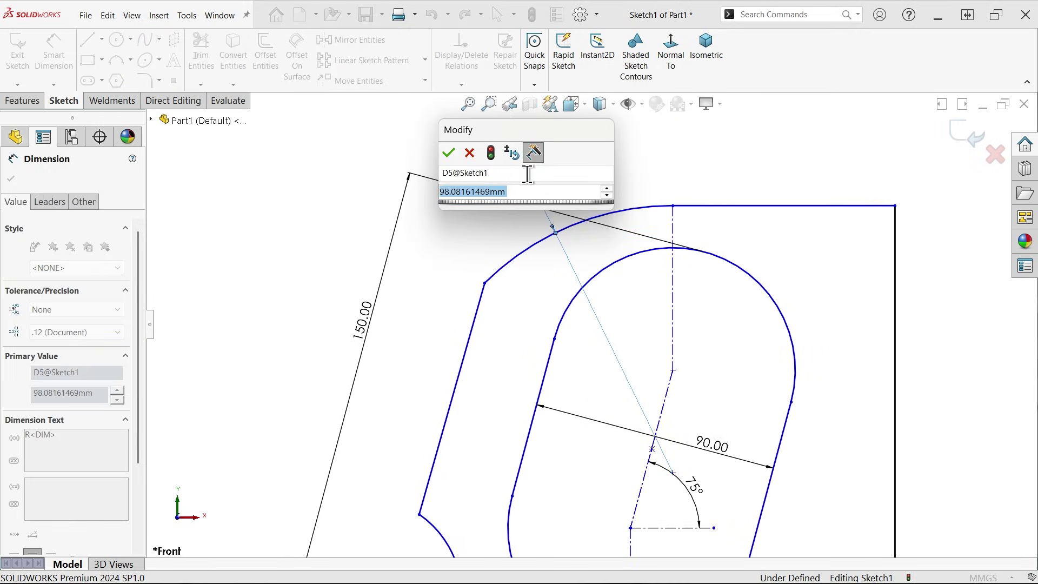
{"action": "type", "text": "90"}
{"action": "key", "text": "Return"}
- Make the outline's slanted line parallel to the slot's adjacent straight side
{"action": "scroll", "coordinate": [457, 282], "scroll_direction": "up", "scroll_amount": 3}
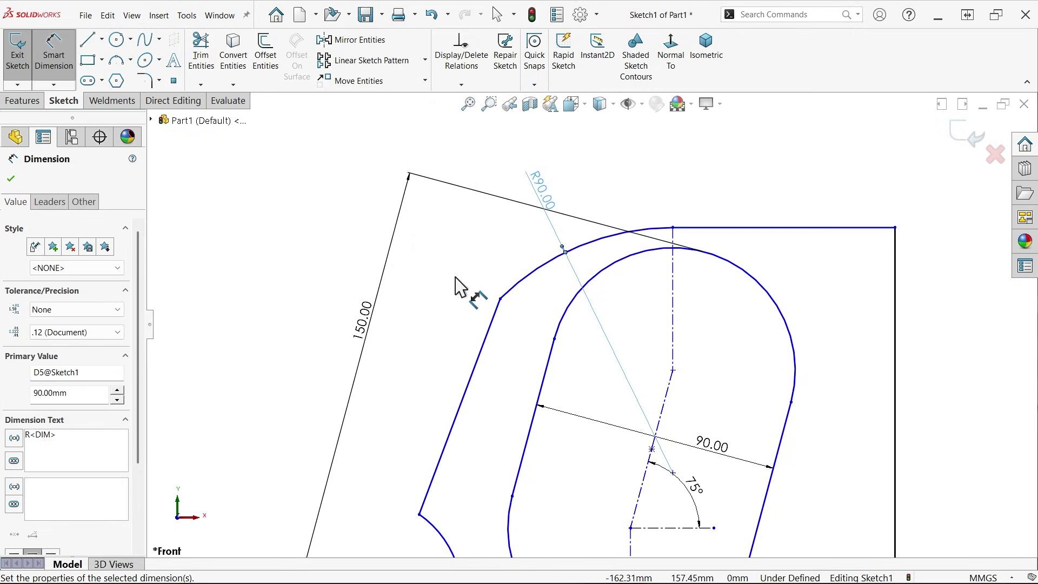
{"action": "scroll", "coordinate": [549, 389], "scroll_direction": "down", "scroll_amount": 3}
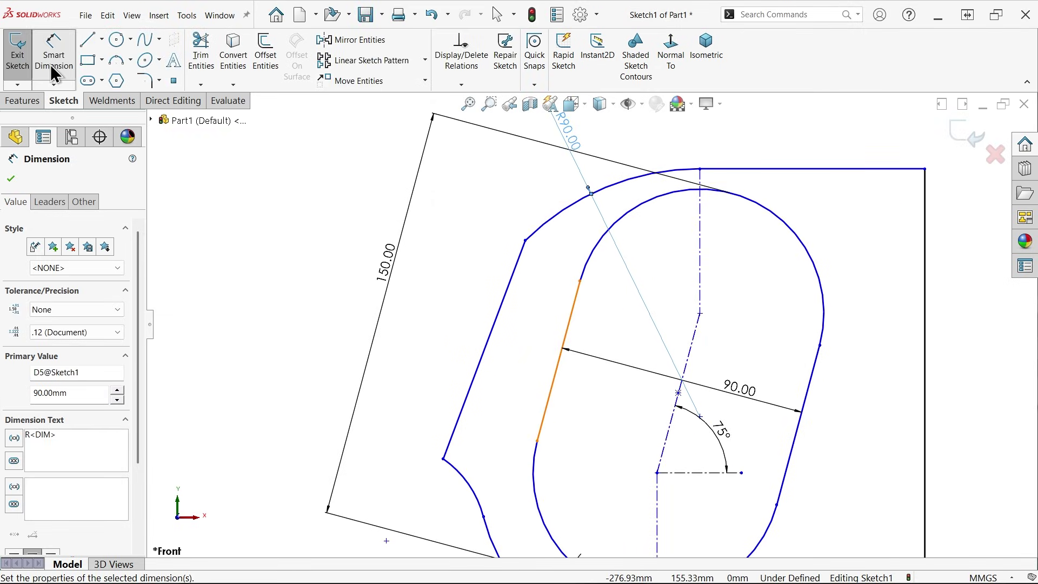
{"action": "left_click", "coordinate": [53, 54]}
{"action": "left_click", "coordinate": [552, 382]}
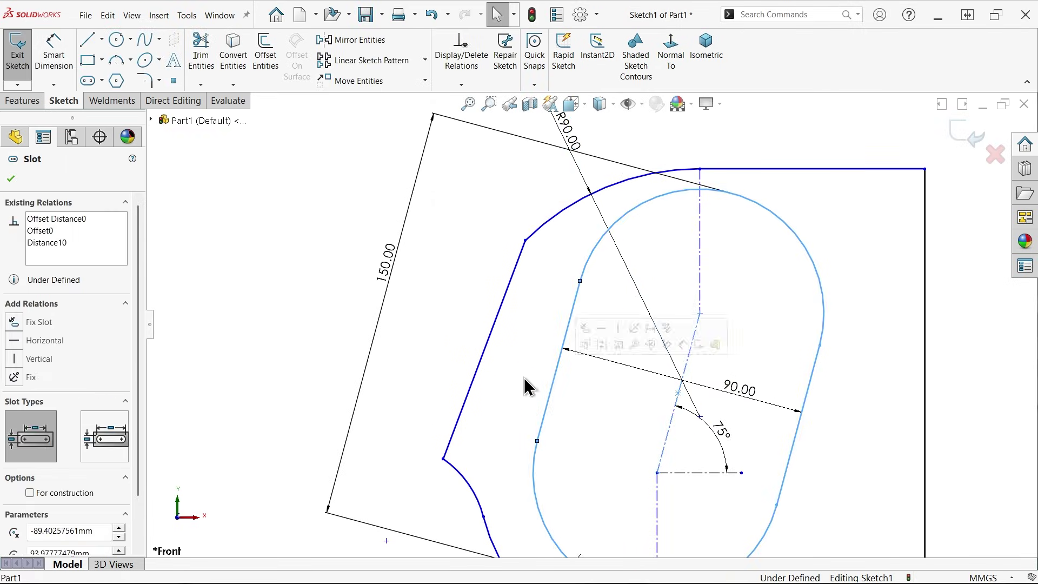
{"action": "left_click", "coordinate": [481, 373], "text": "ctrl"}
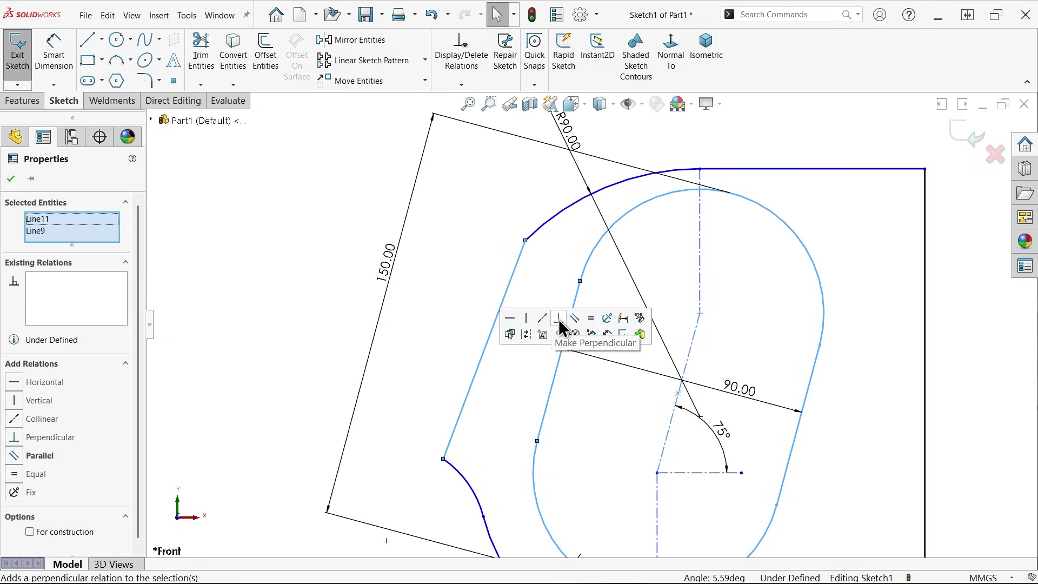
{"action": "left_click", "coordinate": [576, 322]}
- Dimension the distance between the outline's slanted line and the slot's adjacent straight side as 32 mm
{"action": "left_click", "coordinate": [54, 54]}
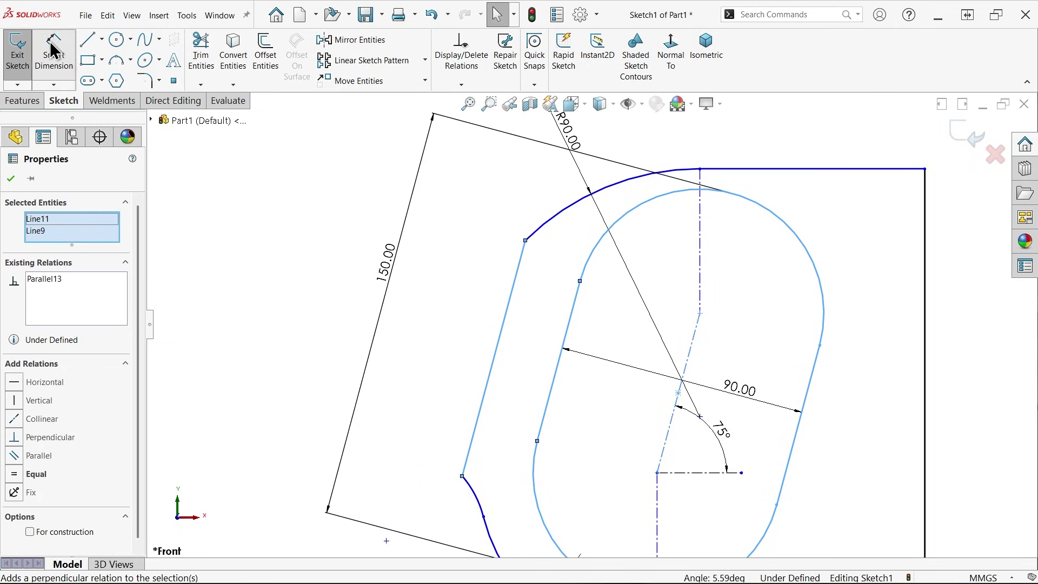
{"action": "left_click", "coordinate": [569, 330]}
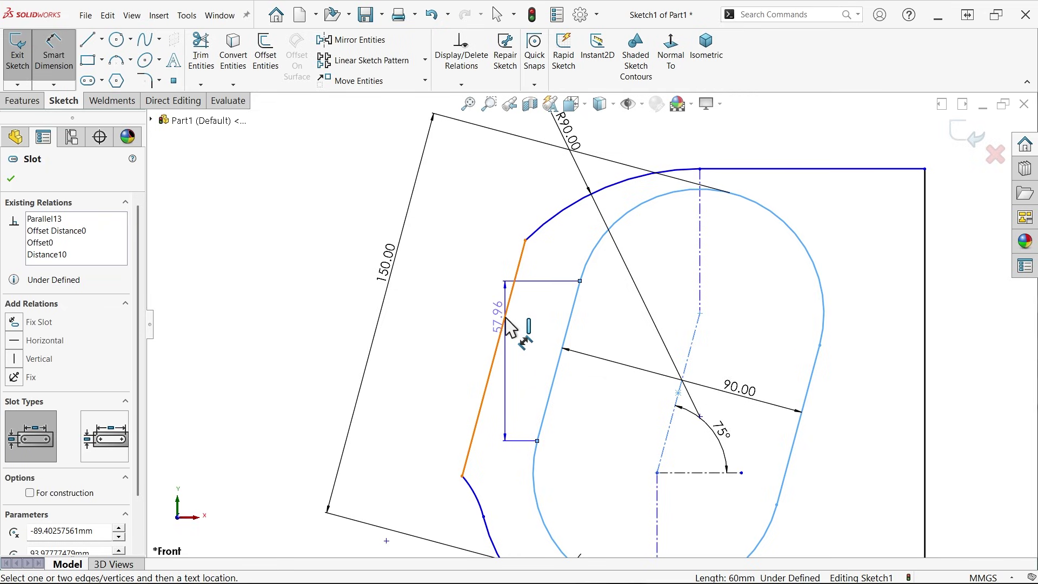
{"action": "left_click", "coordinate": [508, 331]}
{"action": "left_click", "coordinate": [546, 339]}
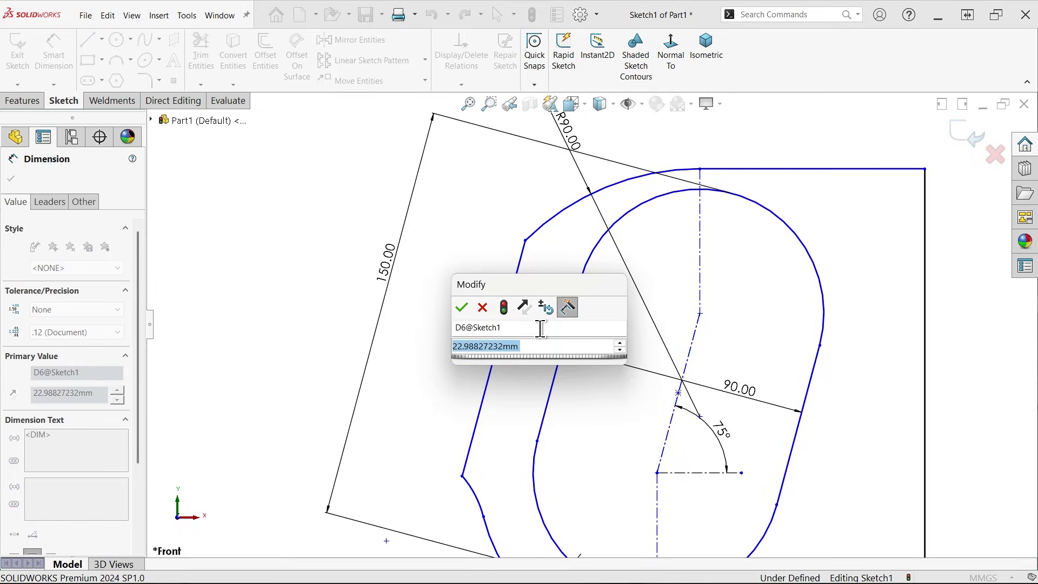
{"action": "type", "text": "32"}
{"action": "key", "text": "Return"}
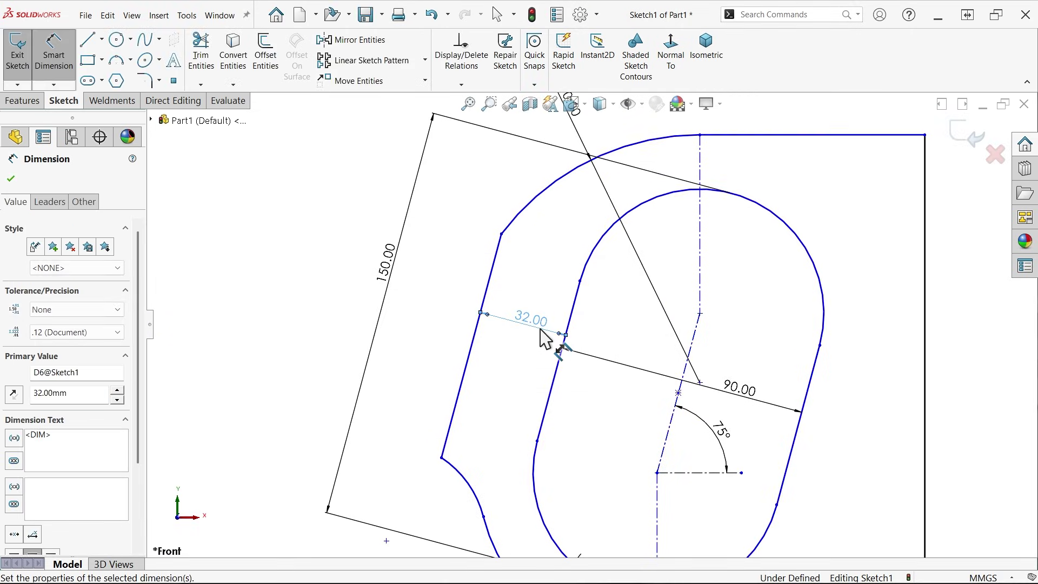
- Dimension the short arc between the slanted line and the lower offset arc with a radius of 50 mm
{"action": "scroll", "coordinate": [543, 338], "scroll_direction": "up", "scroll_amount": 3}
{"action": "scroll", "coordinate": [545, 325], "scroll_direction": "down", "scroll_amount": 4}
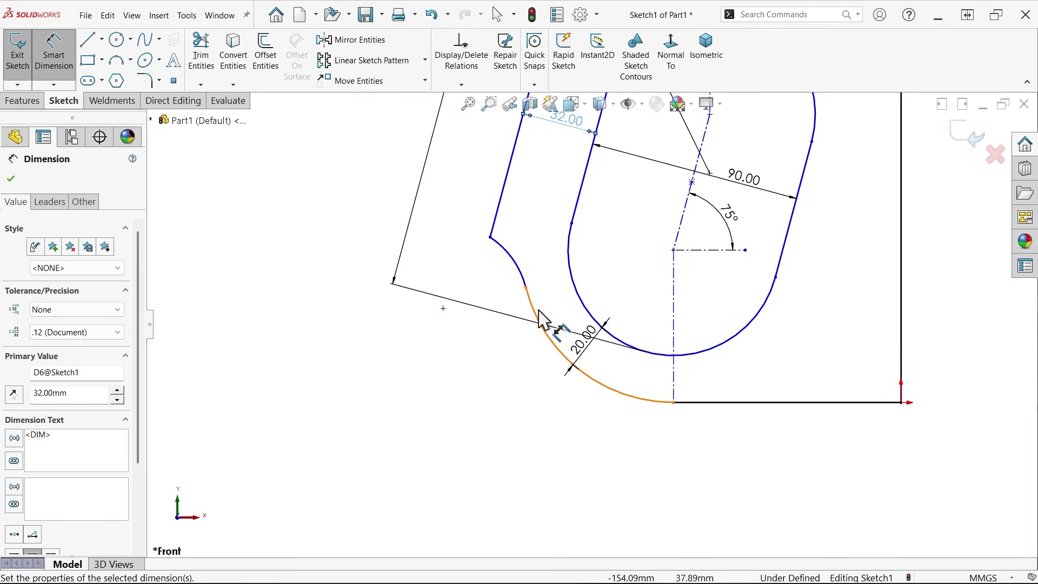
{"action": "left_click", "coordinate": [514, 266]}
{"action": "left_click", "coordinate": [494, 274]}
{"action": "type", "text": "50"}
{"action": "key", "text": "Return"}
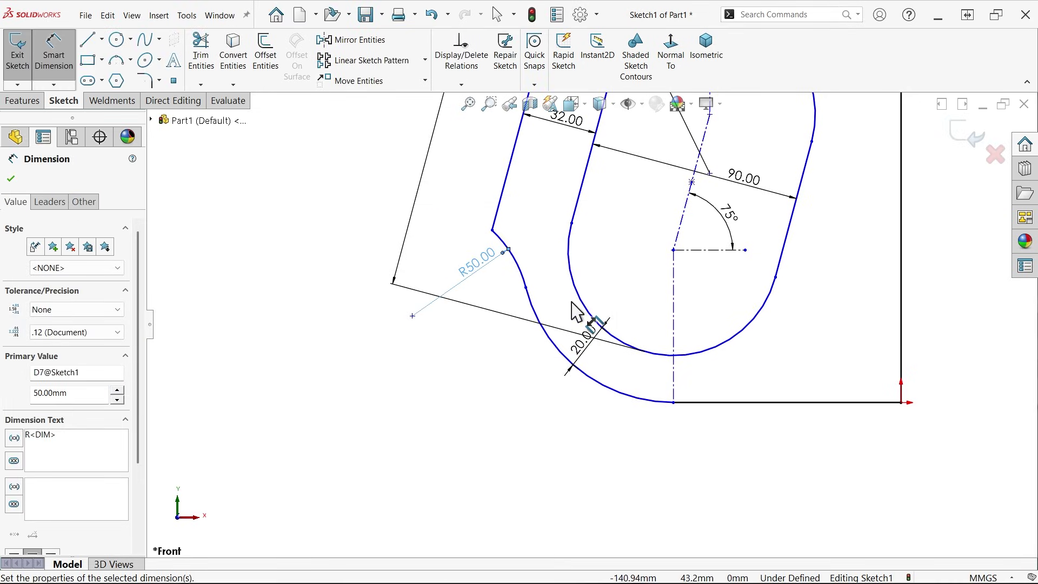
- Dimension the gap between the slot's upper arc and the outline's long vertical line as 10 mm
{"action": "scroll", "coordinate": [588, 322], "scroll_direction": "up", "scroll_amount": 3}
{"action": "scroll", "coordinate": [581, 316], "scroll_direction": "down", "scroll_amount": 2}
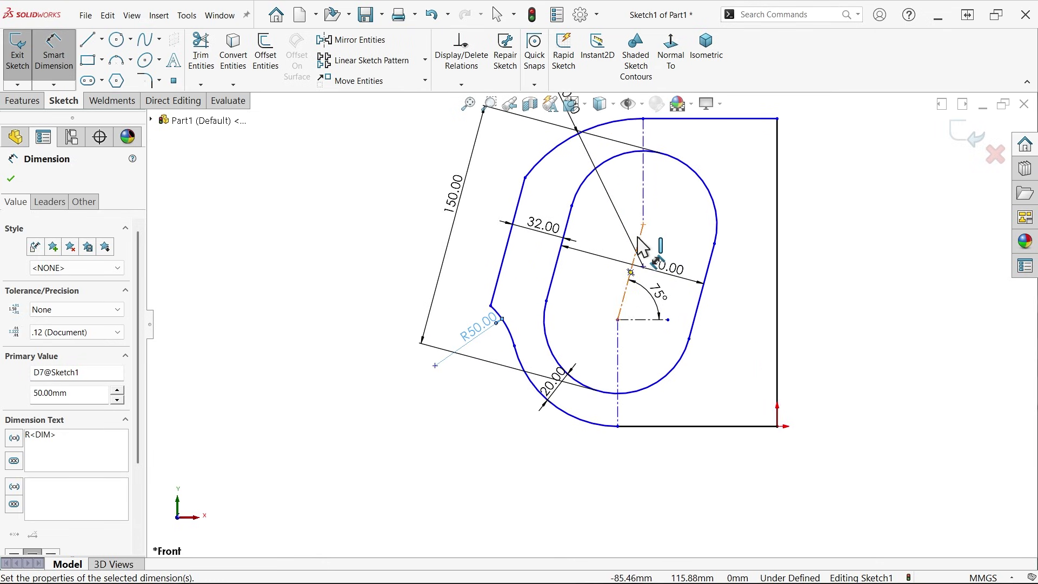
{"action": "scroll", "coordinate": [752, 236], "scroll_direction": "down", "scroll_amount": 2}
{"action": "scroll", "coordinate": [778, 248], "scroll_direction": "up", "scroll_amount": 2}
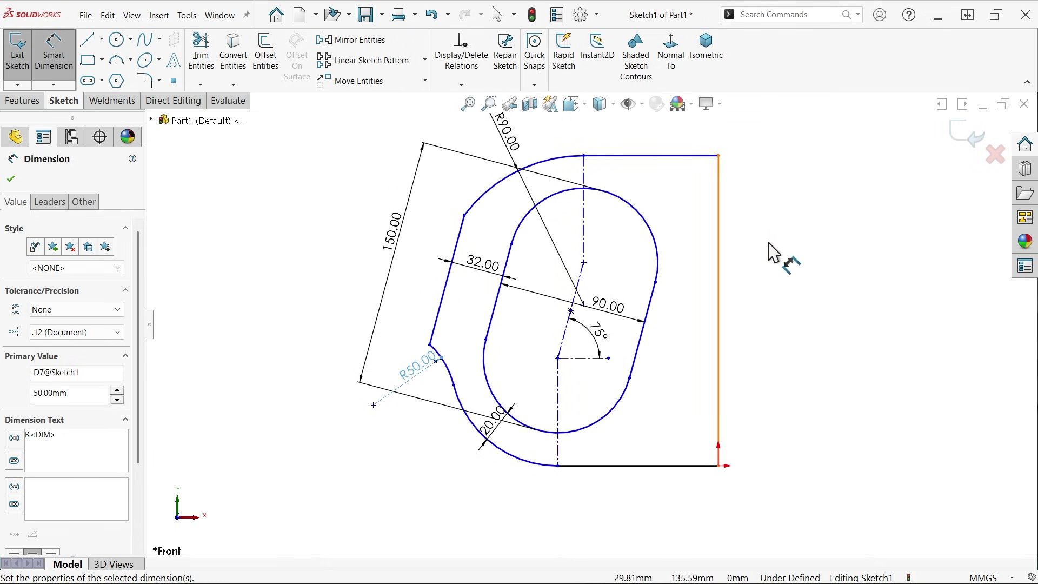
{"action": "left_click", "coordinate": [718, 277]}
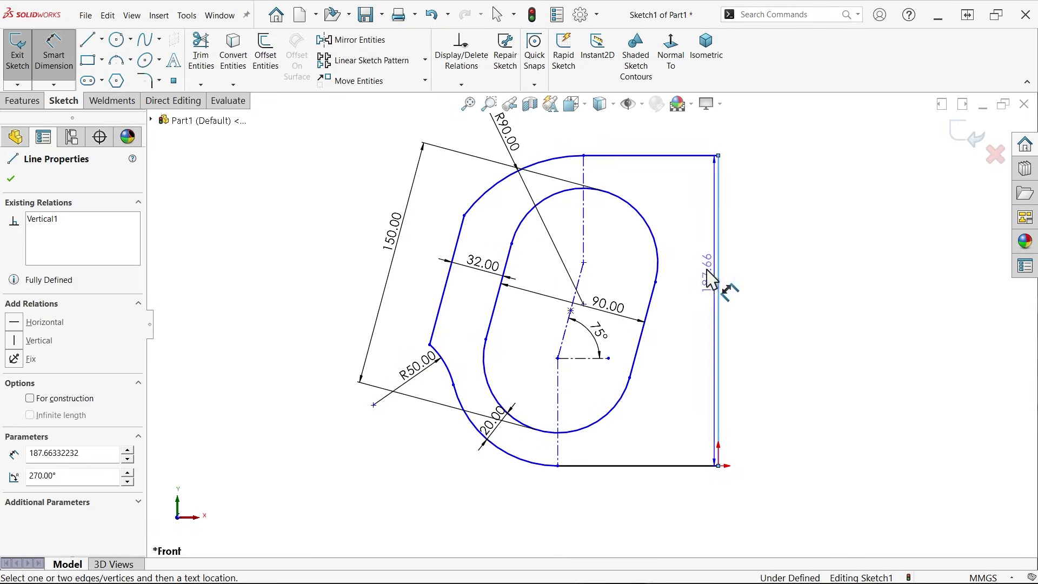
{"action": "left_click", "coordinate": [658, 266]}
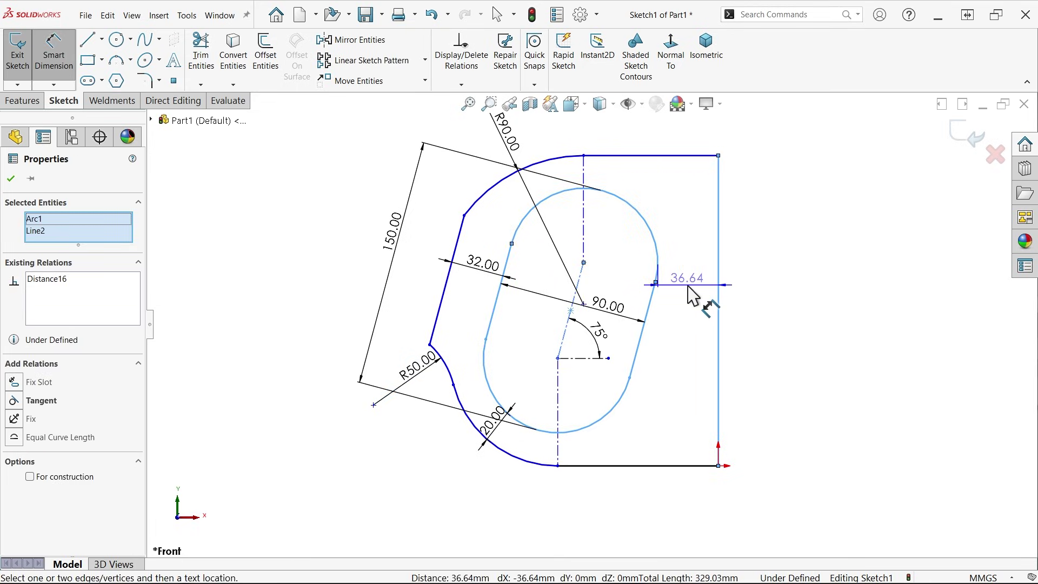
{"action": "left_click", "coordinate": [687, 323]}
{"action": "type", "text": "10"}
{"action": "key", "text": "Return"}
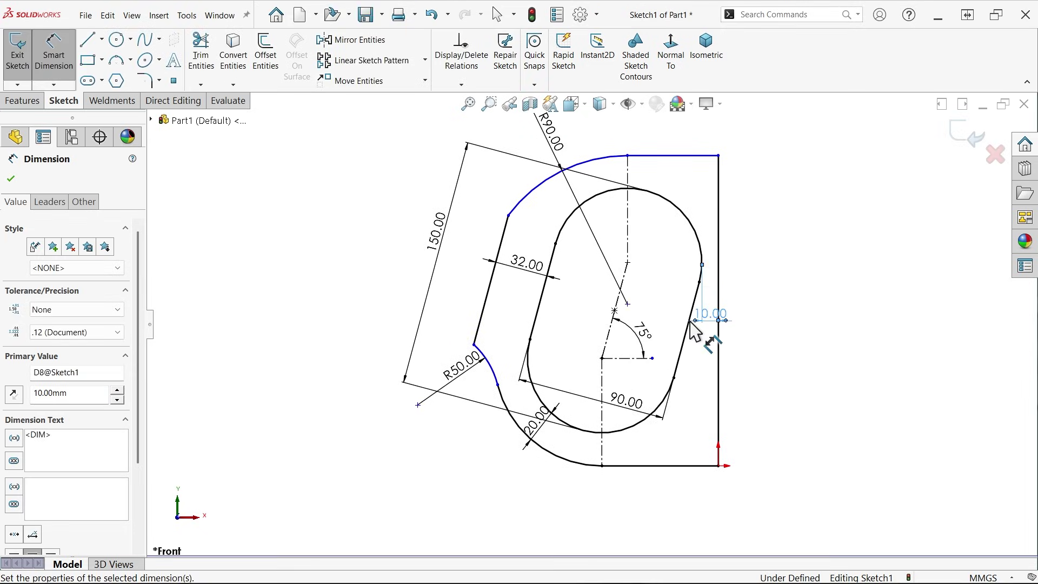
{"action": "left_click", "coordinate": [666, 238]}
- Dimension the vertical centerline between the slot's upper centre and the top line as 66 mm
{"action": "scroll", "coordinate": [693, 168], "scroll_direction": "down", "scroll_amount": 2}
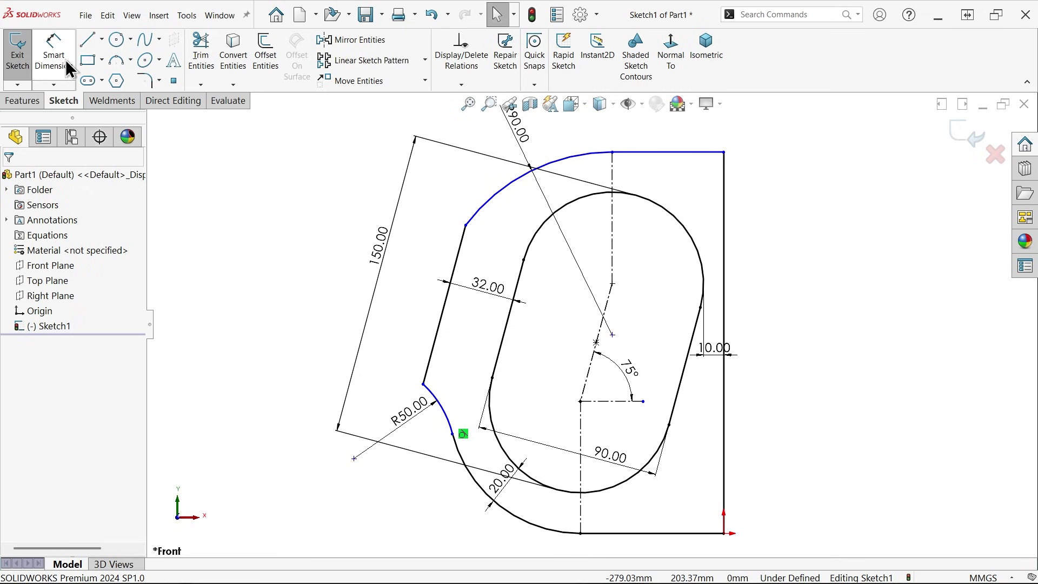
{"action": "left_click", "coordinate": [613, 246]}
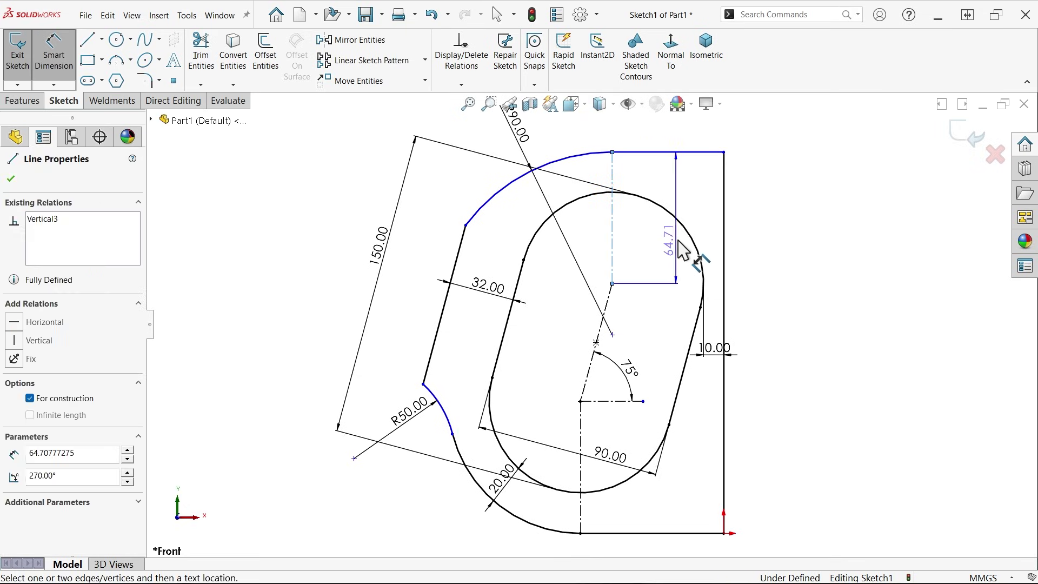
{"action": "left_click", "coordinate": [774, 227]}
{"action": "type", "text": "66"}
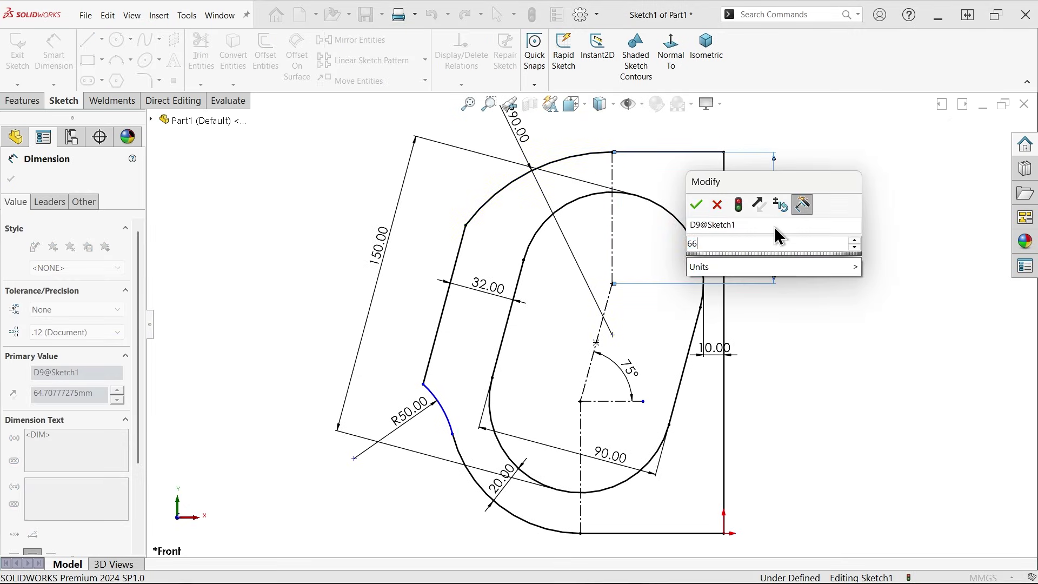
{"action": "key", "text": "Return"}
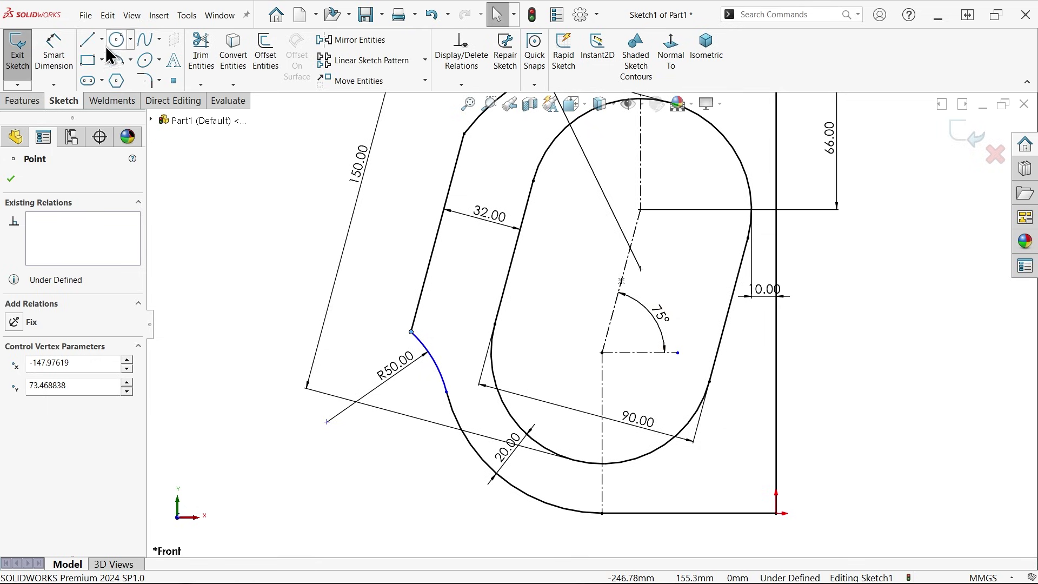
- Draw a construction centerline from the slot's lower arc centre to the lower endpoint of the outline's slanted line
{"action": "left_click", "coordinate": [101, 39]}
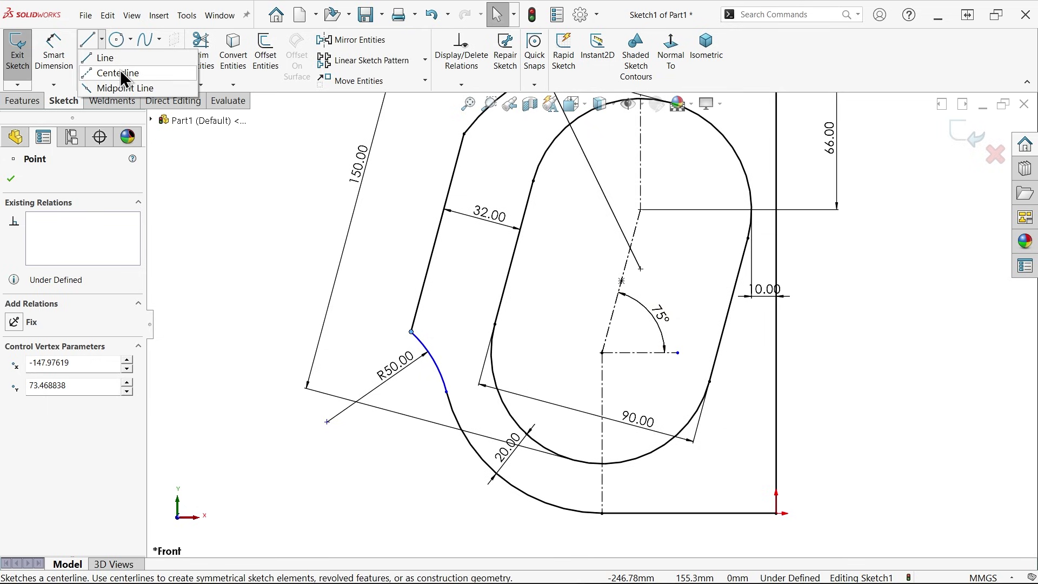
{"action": "left_click", "coordinate": [116, 72]}
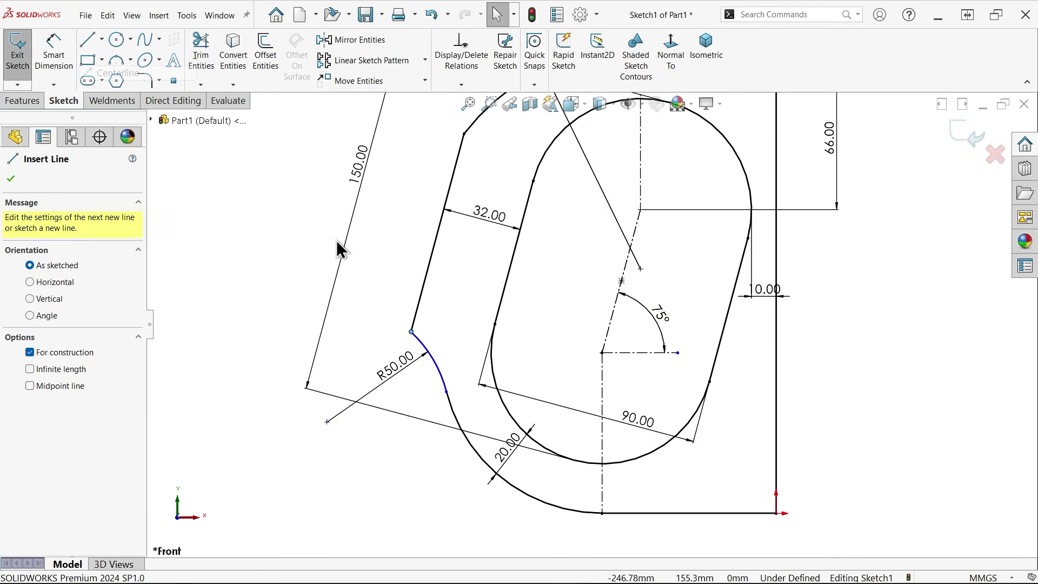
{"action": "left_click", "coordinate": [602, 352]}
{"action": "left_click", "coordinate": [411, 332]}
{"action": "right_click", "coordinate": [402, 334]}
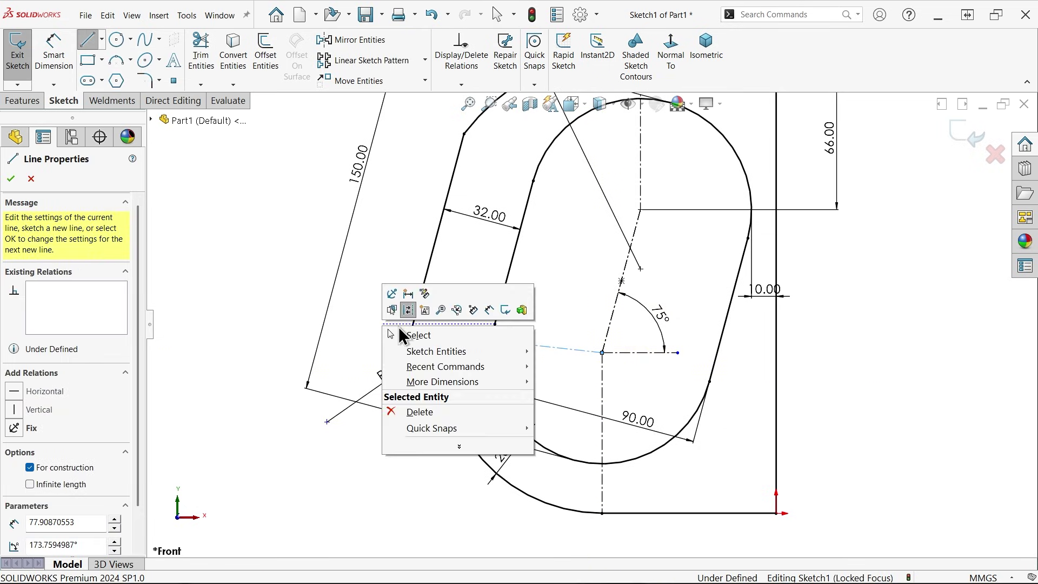
{"action": "left_click", "coordinate": [416, 335]}
- Apply a Horizontal relation to the centerline between the slot's lower centre and the slanted line's endpoint
{"action": "left_click", "coordinate": [543, 350]}
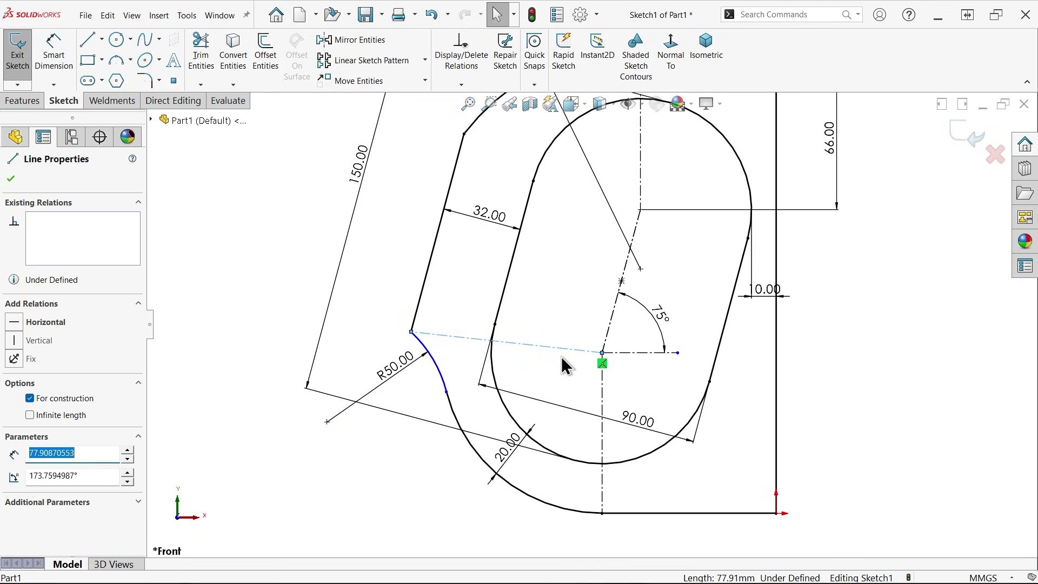
{"action": "left_click", "coordinate": [40, 327]}
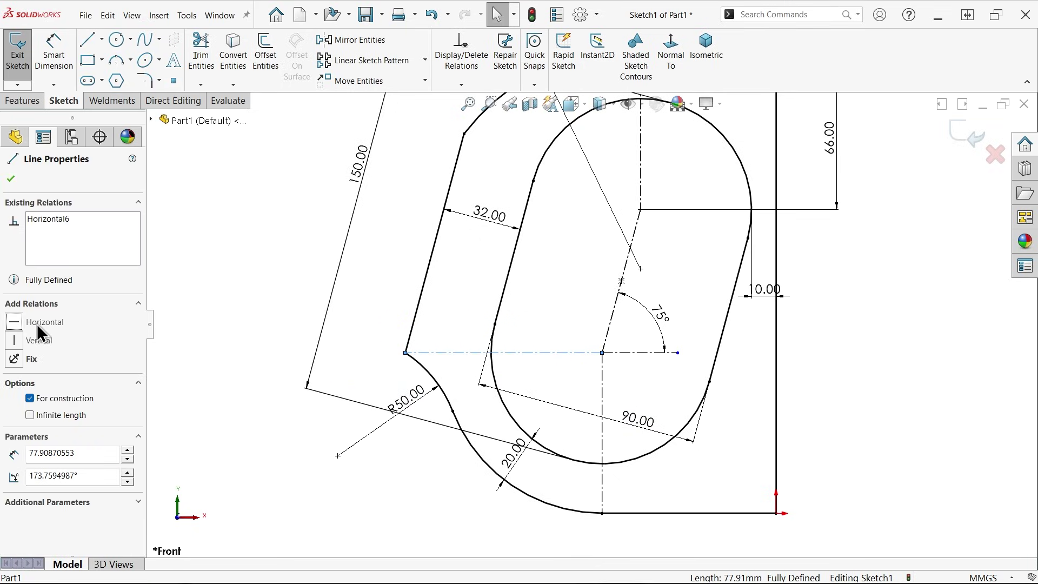
{"action": "left_click", "coordinate": [173, 282]}
- Extrude the sketch as a boss with the Mid Plane end condition and a depth of 44 mm
{"action": "scroll", "coordinate": [447, 325], "scroll_direction": "up", "scroll_amount": 2}
{"action": "scroll", "coordinate": [635, 297], "scroll_direction": "down", "scroll_amount": 1}
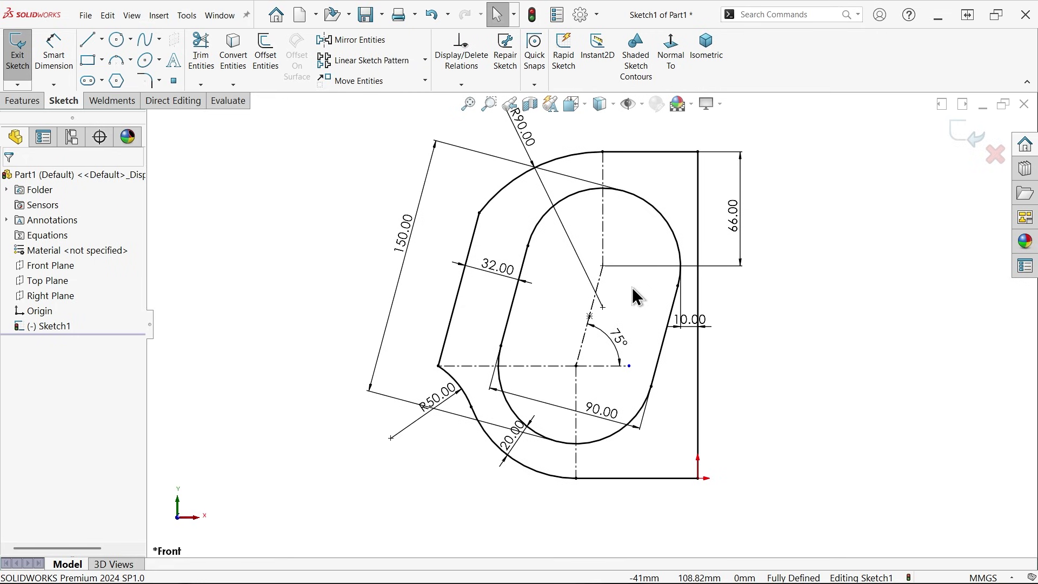
{"action": "left_click", "coordinate": [16, 103]}
{"action": "left_click", "coordinate": [38, 70]}
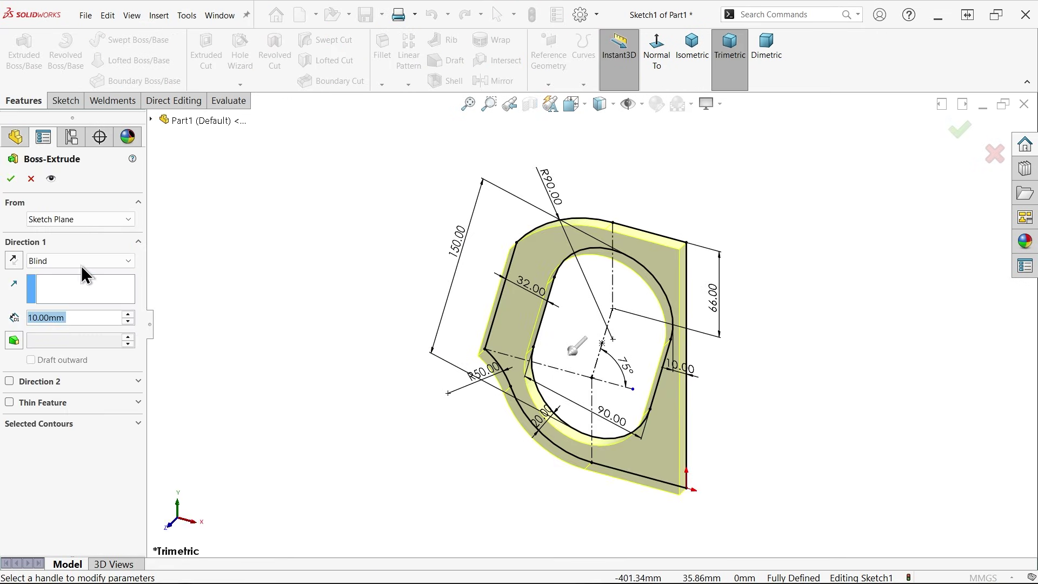
{"action": "left_click", "coordinate": [79, 261]}
{"action": "left_click", "coordinate": [61, 333]}
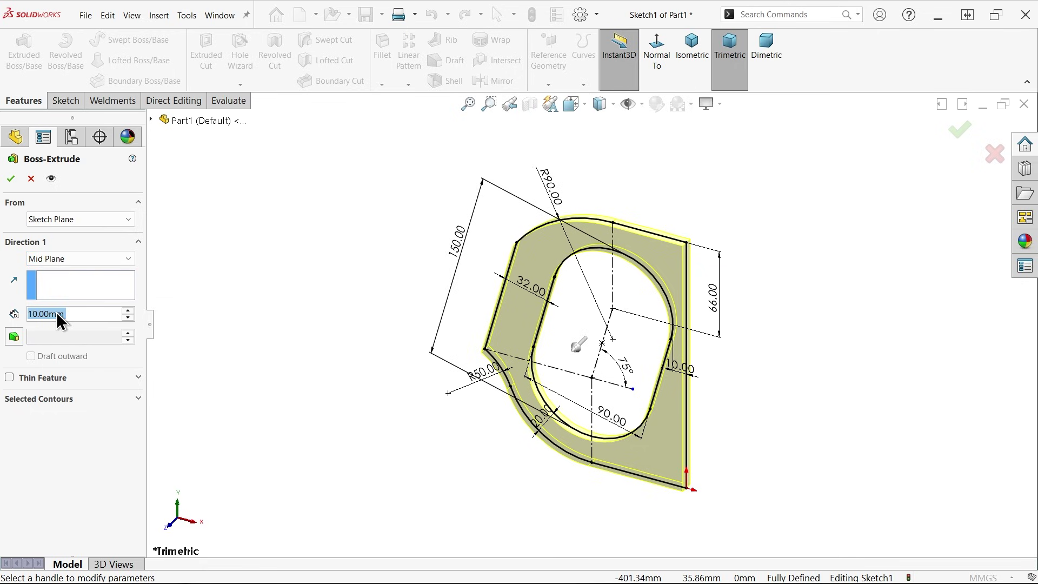
{"action": "type", "text": "44"}
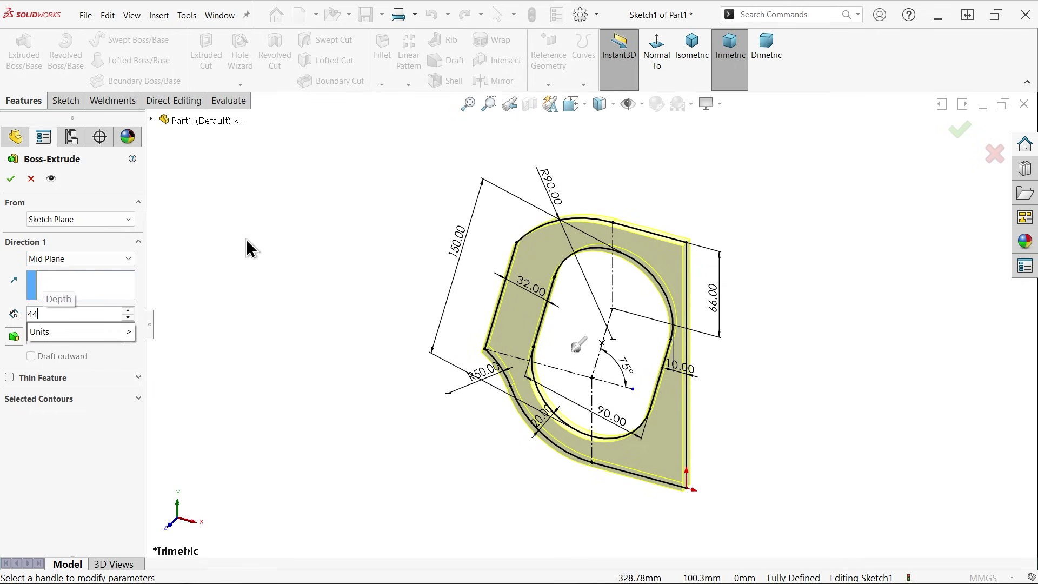
{"action": "key", "text": "Return"}
{"action": "scroll", "coordinate": [654, 400], "scroll_direction": "down", "scroll_amount": 2}
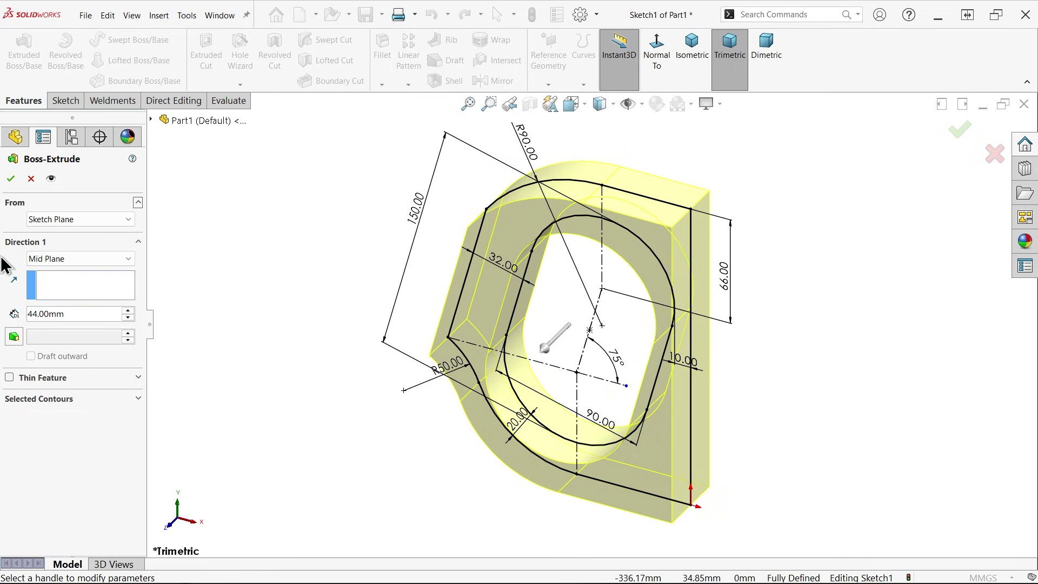
{"action": "left_click", "coordinate": [11, 178]}
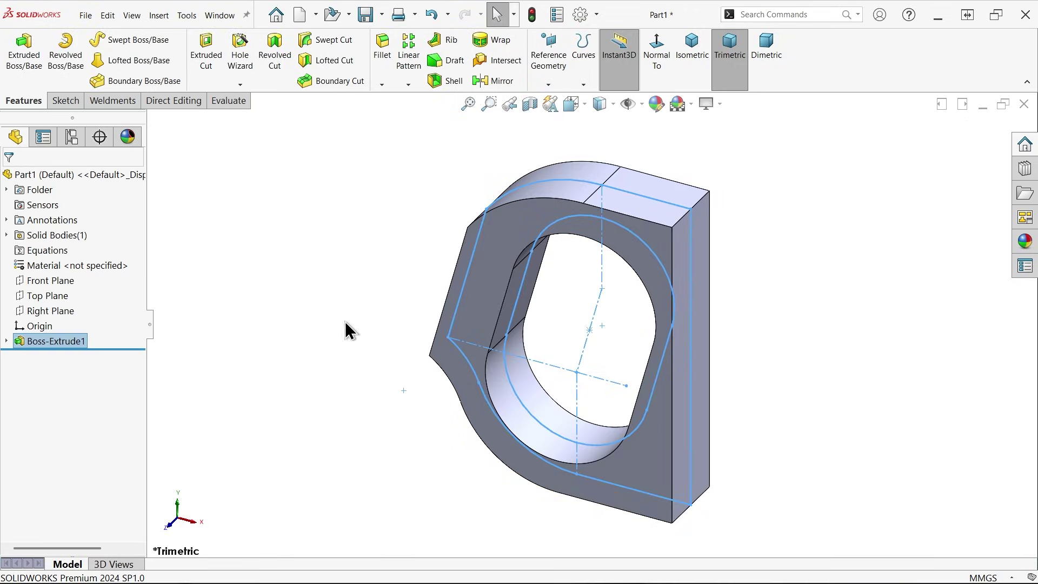
{"action": "left_click", "coordinate": [758, 333]}
- Fillet the front and back edges of the slot opening with a symmetric 6 mm radius and circular profile
{"action": "scroll", "coordinate": [690, 385], "scroll_direction": "down", "scroll_amount": 2}
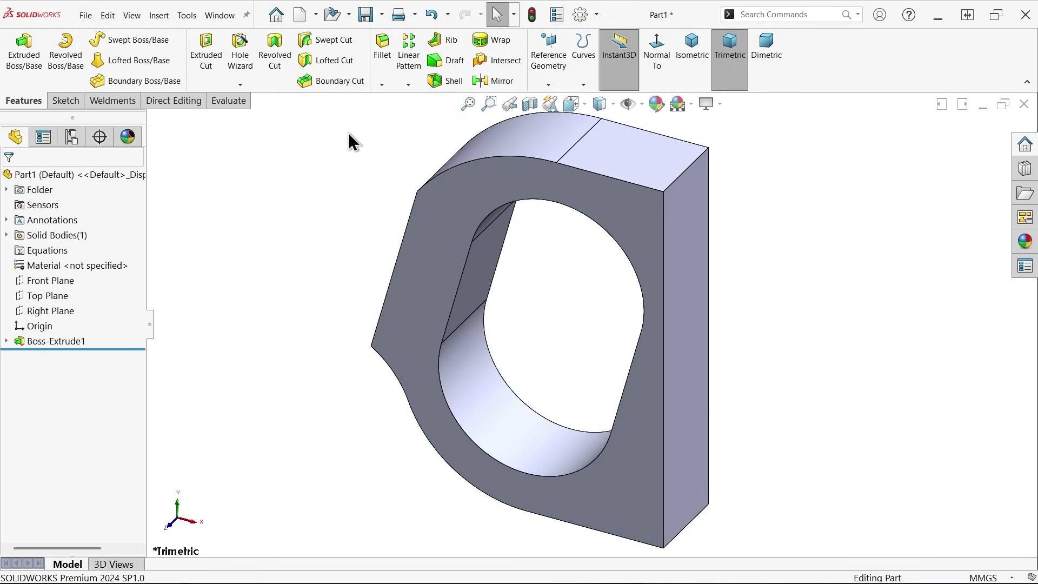
{"action": "left_click", "coordinate": [385, 61]}
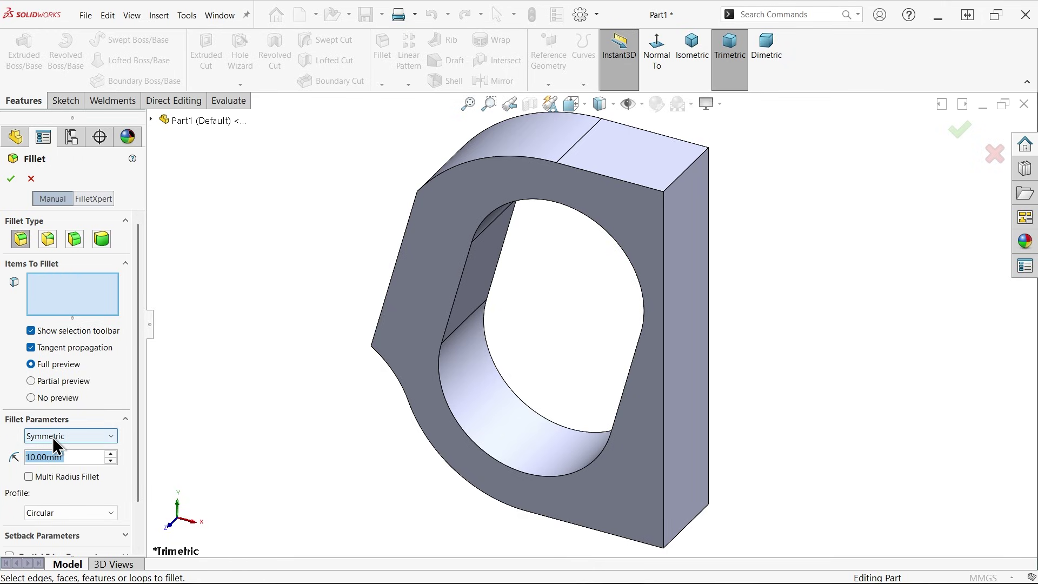
{"action": "type", "text": "6"}
{"action": "key", "text": "Return"}
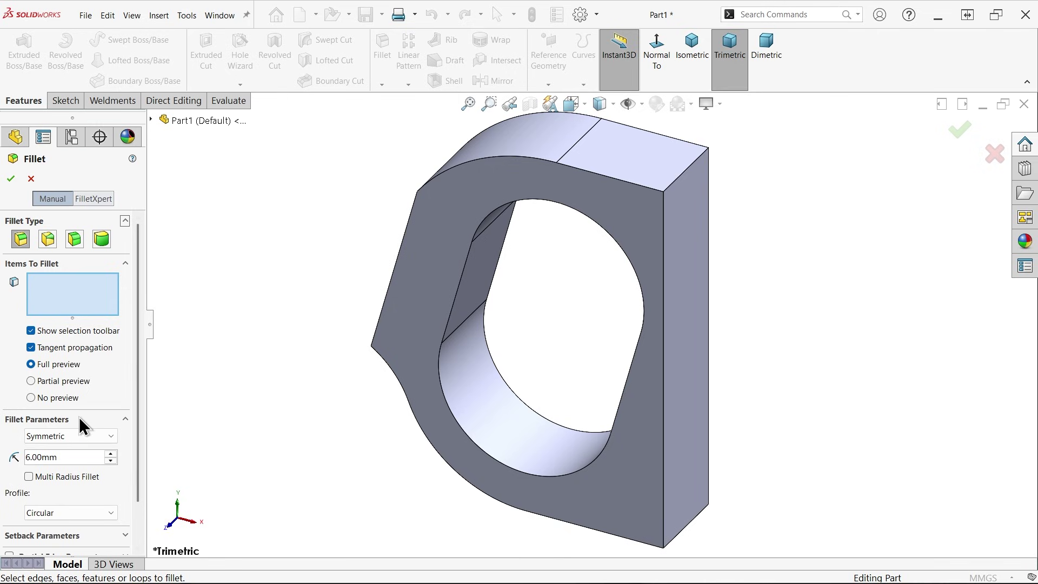
{"action": "left_click", "coordinate": [47, 514]}
{"action": "left_click", "coordinate": [46, 514]}
{"action": "left_click", "coordinate": [456, 296]}
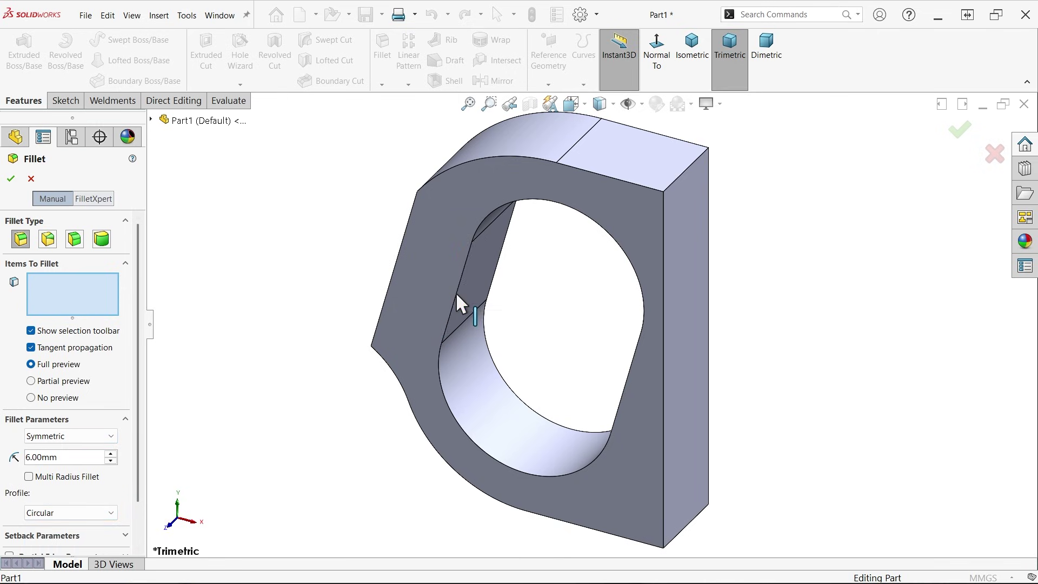
{"action": "left_click", "coordinate": [493, 284]}
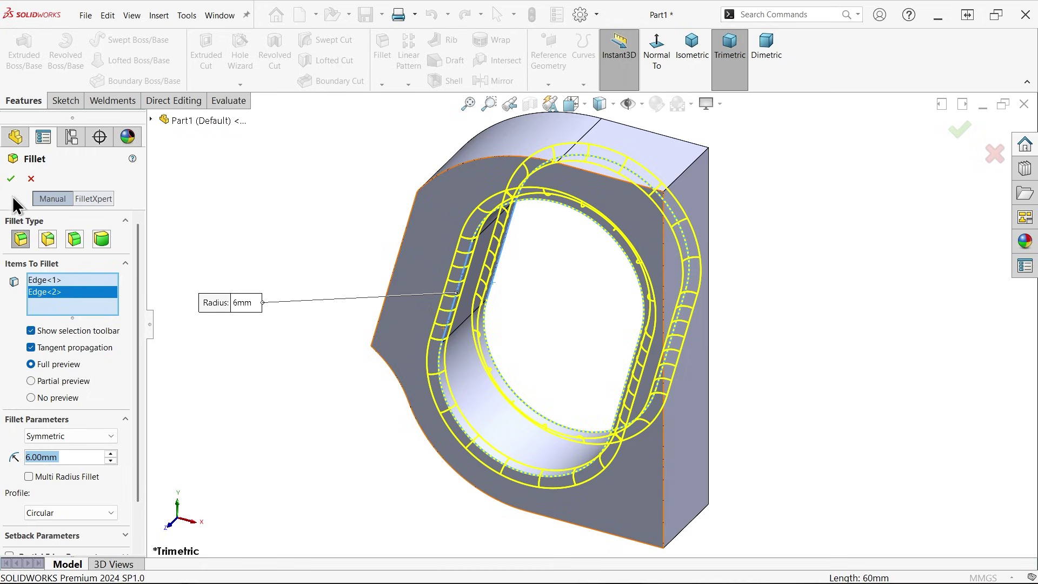
{"action": "left_click", "coordinate": [12, 179]}
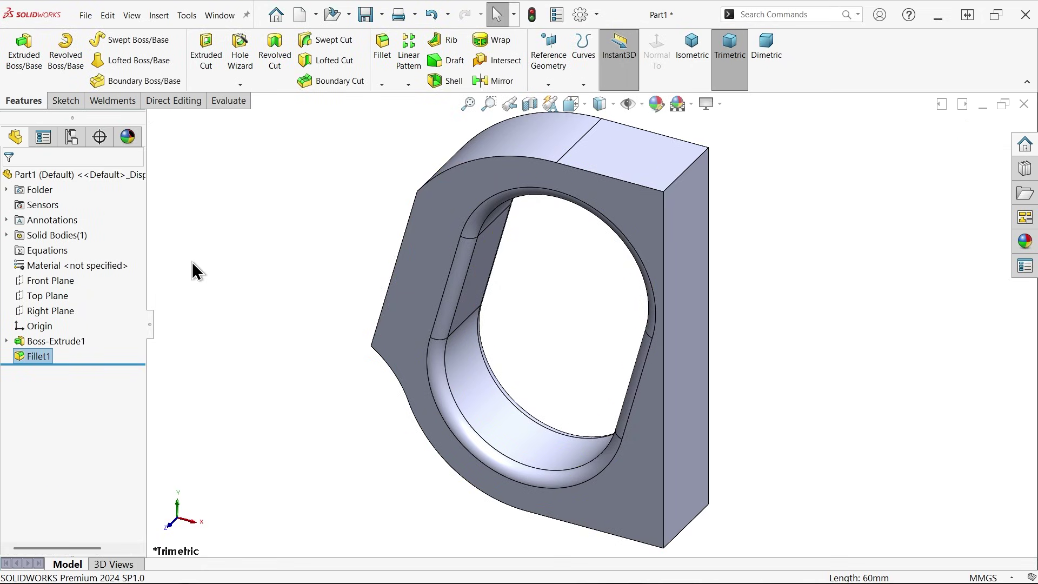
{"action": "middle_click_drag", "start_coordinate": [667, 354], "coordinate": [692, 340]}
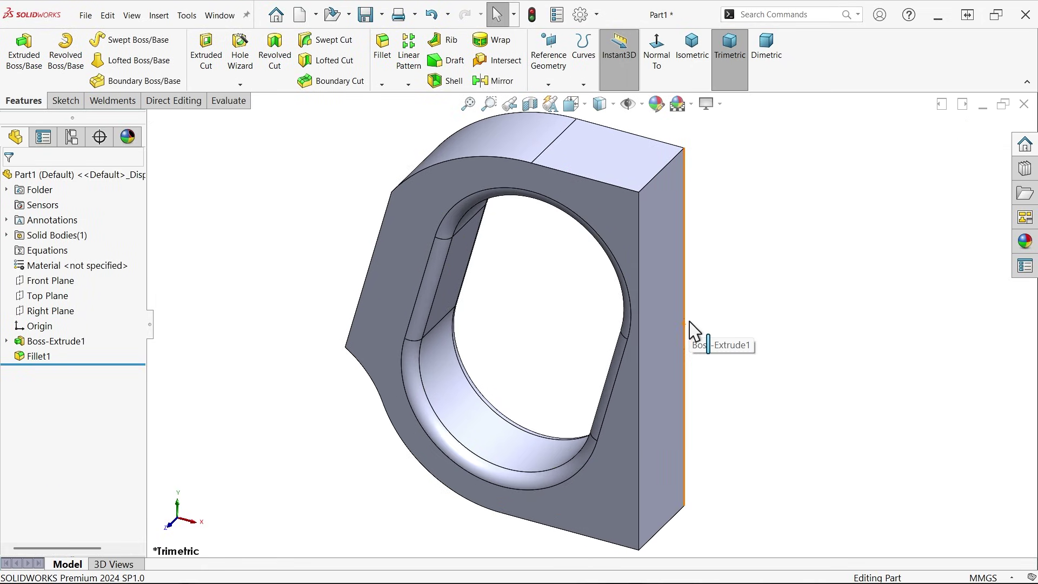
- Switch to the part drawing image and examine the lower corner boss's diameters and depth in the front and side views
{"action": "key", "text": "alt+Tab"}
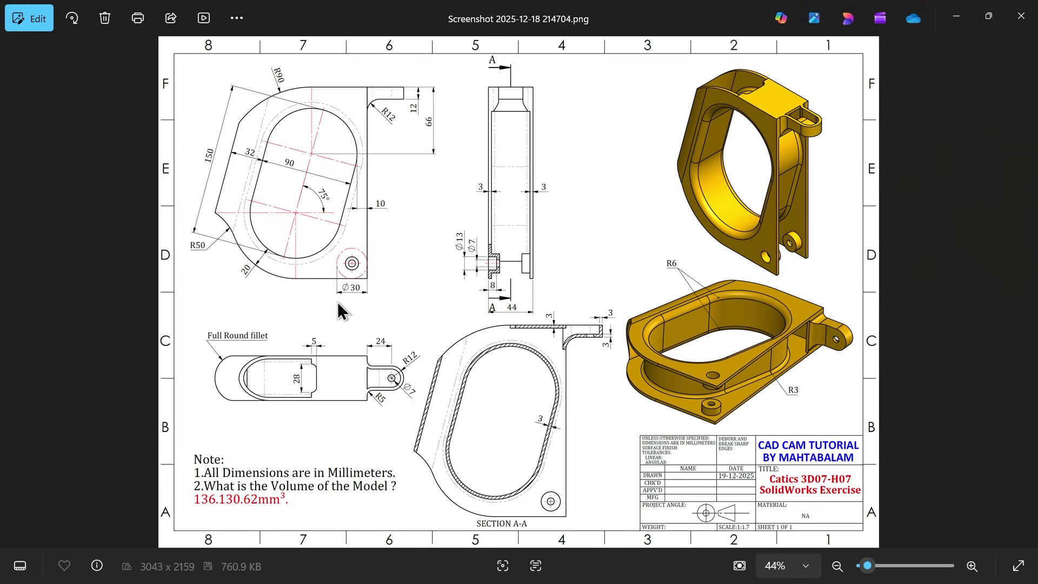
{"action": "scroll", "coordinate": [356, 265], "scroll_direction": "up", "scroll_amount": 2}
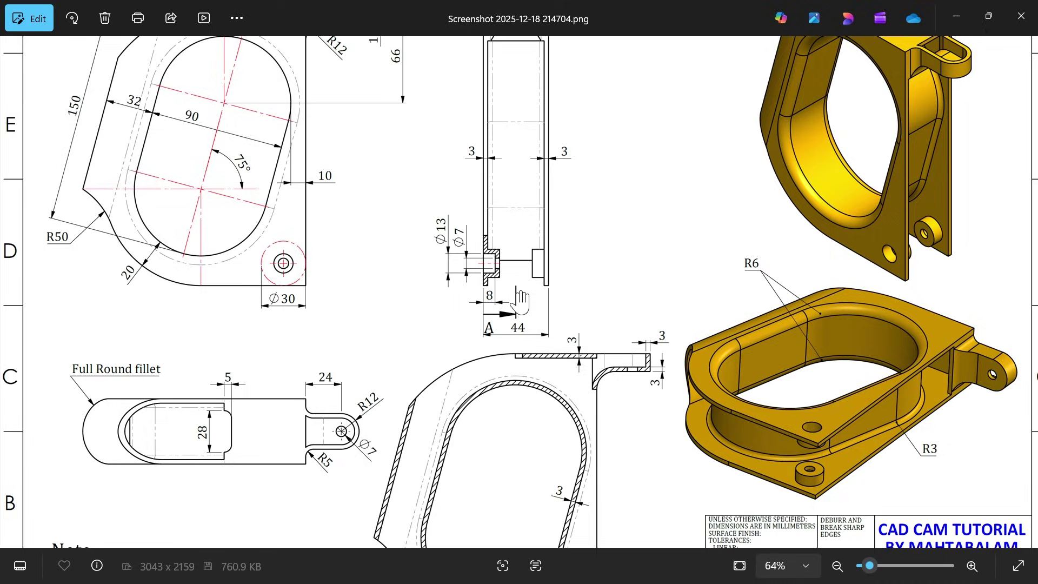
{"action": "scroll", "coordinate": [502, 268], "scroll_direction": "up", "scroll_amount": 3}
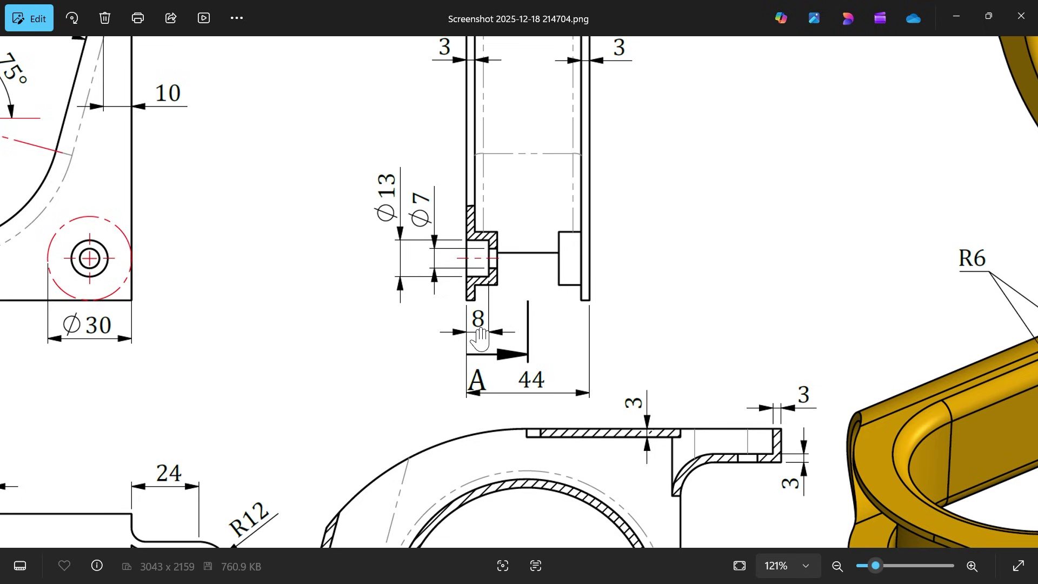
{"action": "scroll", "coordinate": [490, 289], "scroll_direction": "down", "scroll_amount": 5}
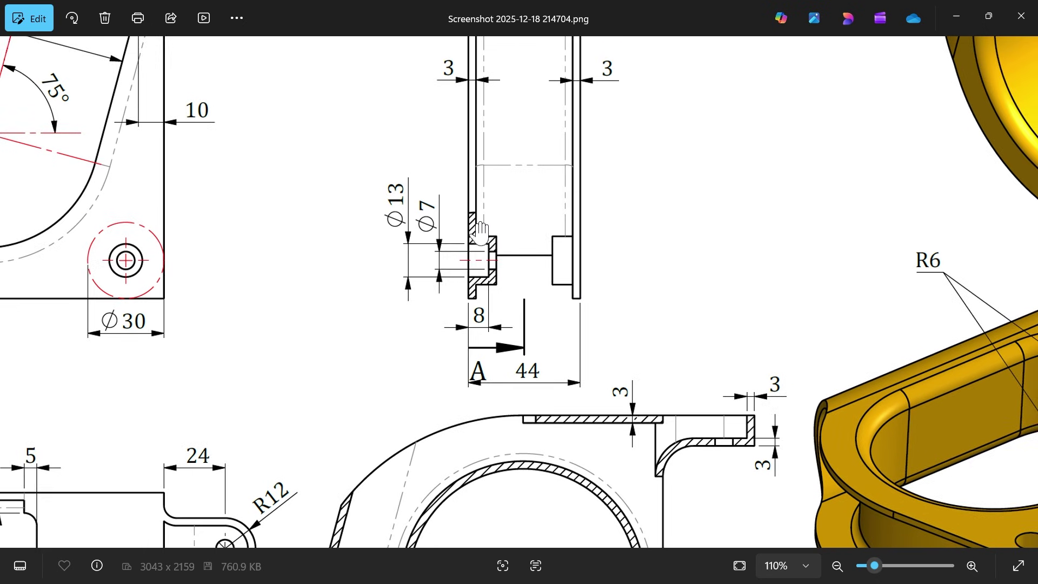
{"action": "scroll", "coordinate": [466, 314], "scroll_direction": "down", "scroll_amount": 2}
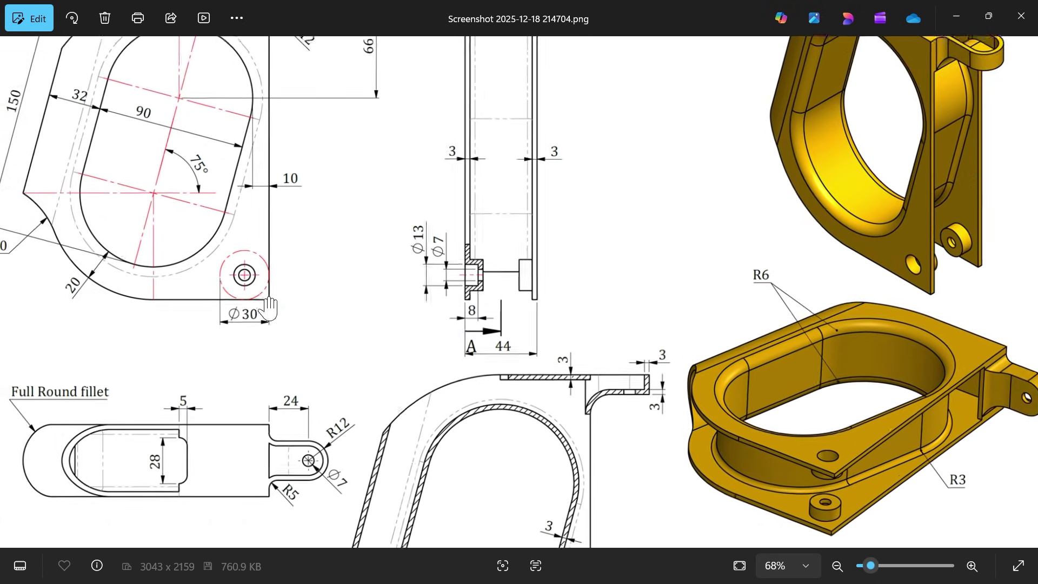
{"action": "scroll", "coordinate": [287, 299], "scroll_direction": "up", "scroll_amount": 5}
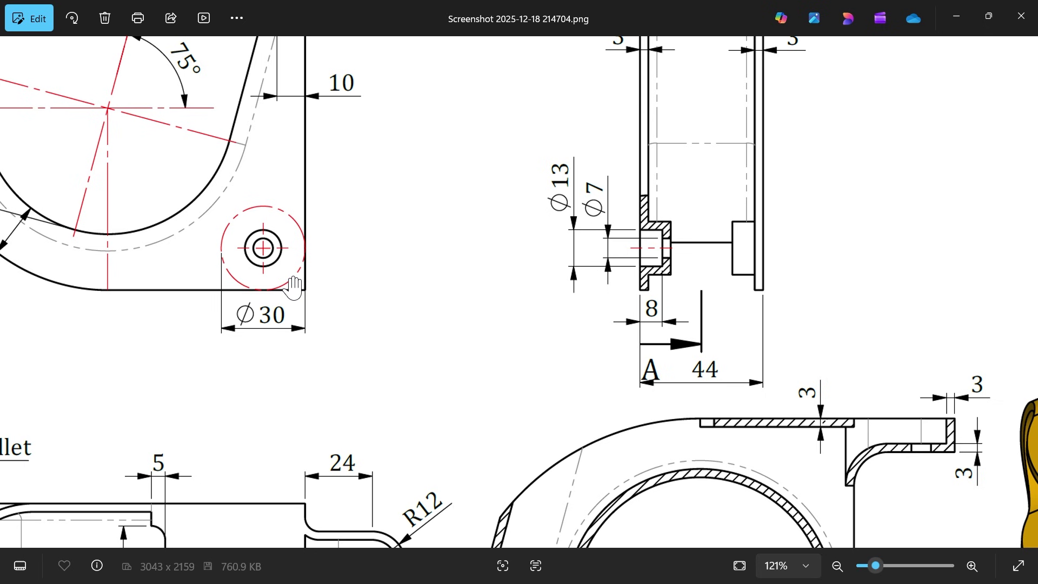
{"action": "scroll", "coordinate": [302, 292], "scroll_direction": "down", "scroll_amount": 7}
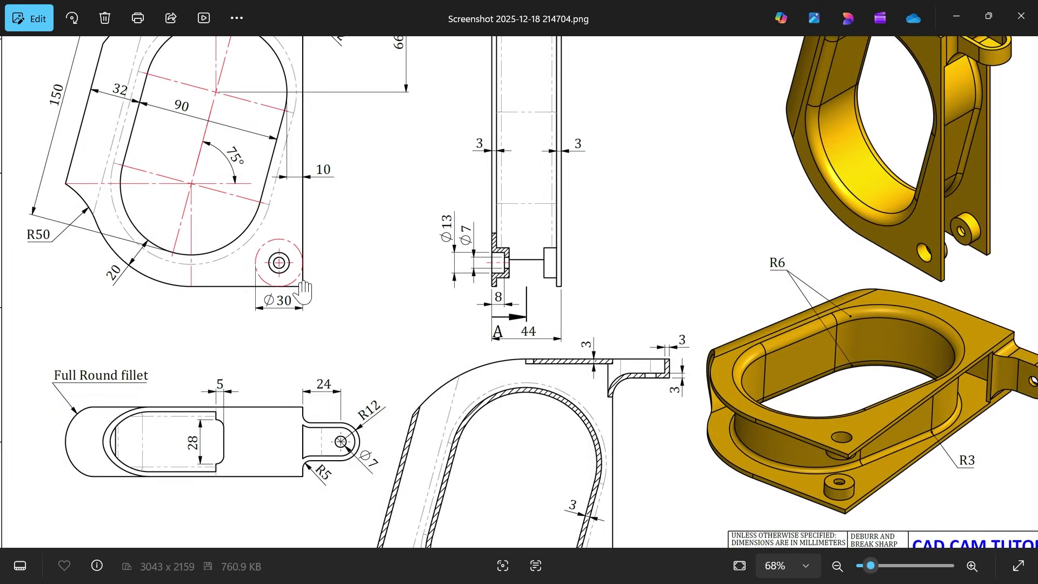
- Examine the drawing's upper lug, full round fillet, top notch and wall thickness across the front, bottom and section views
{"action": "scroll", "coordinate": [304, 292], "scroll_direction": "down", "scroll_amount": 1}
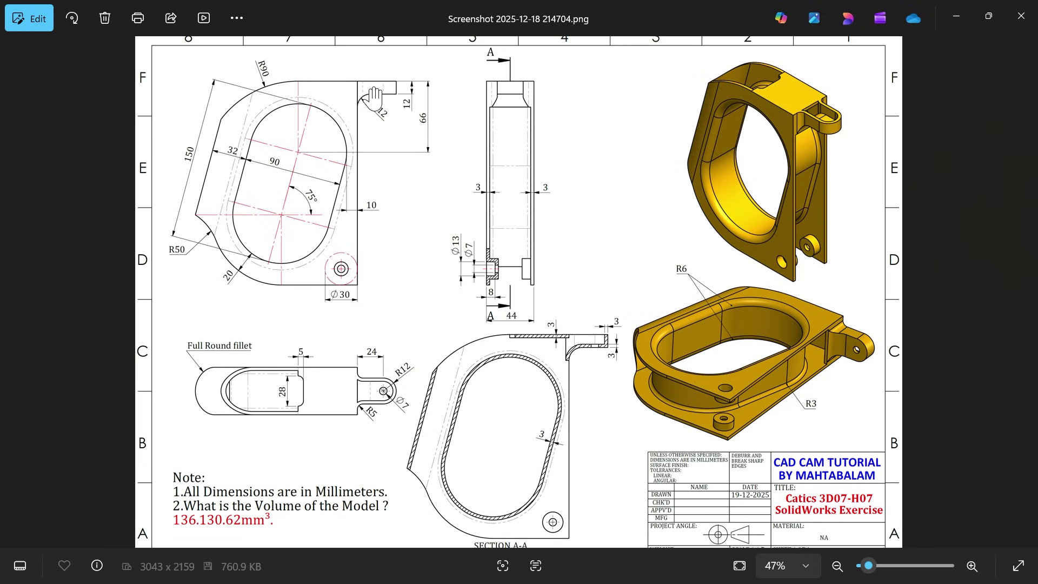
{"action": "scroll", "coordinate": [373, 98], "scroll_direction": "up", "scroll_amount": 4}
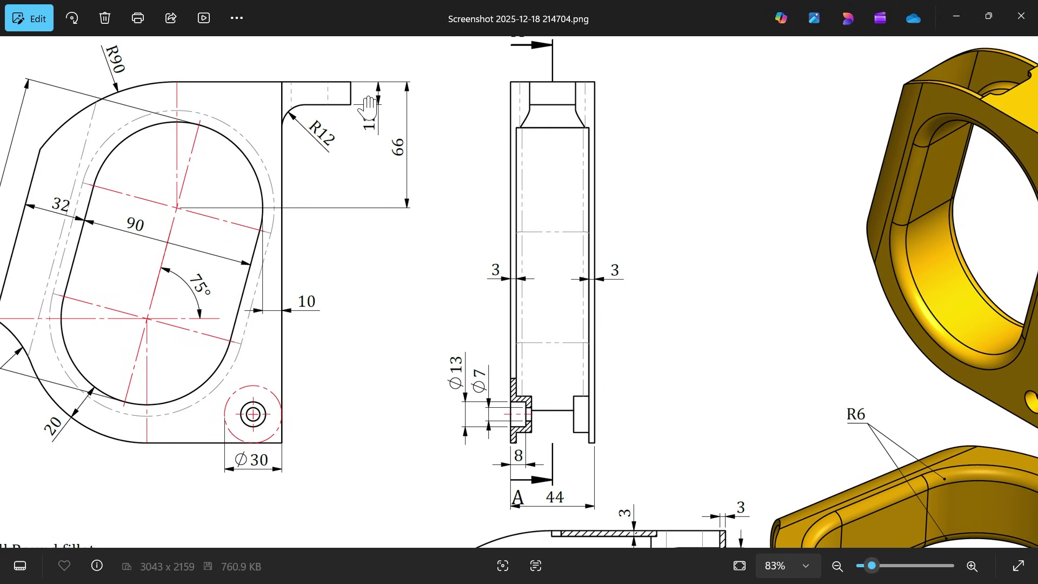
{"action": "scroll", "coordinate": [352, 283], "scroll_direction": "down", "scroll_amount": 5}
{"action": "scroll", "coordinate": [366, 336], "scroll_direction": "up", "scroll_amount": 1}
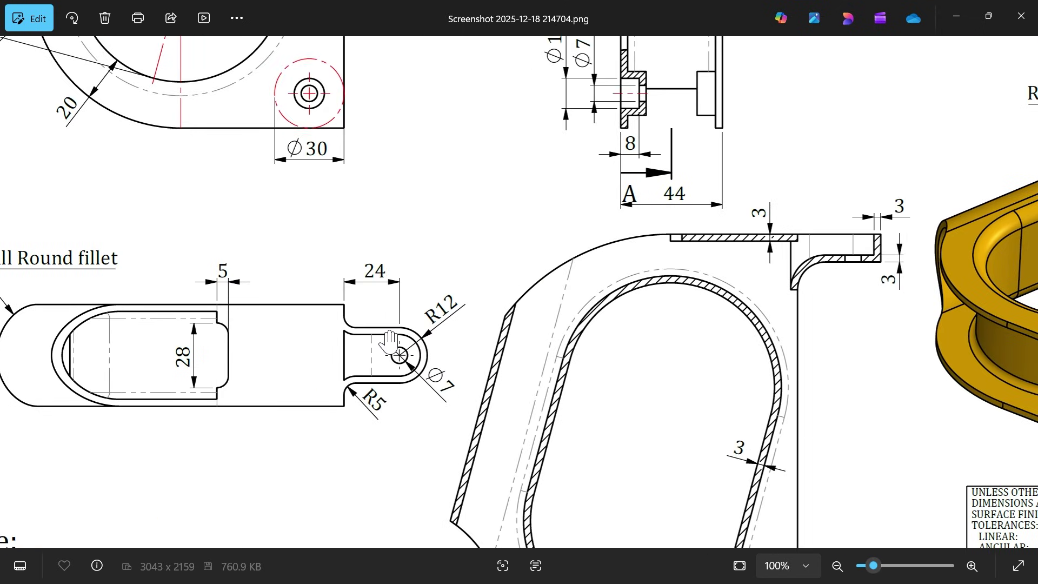
{"action": "scroll", "coordinate": [360, 398], "scroll_direction": "up", "scroll_amount": 8}
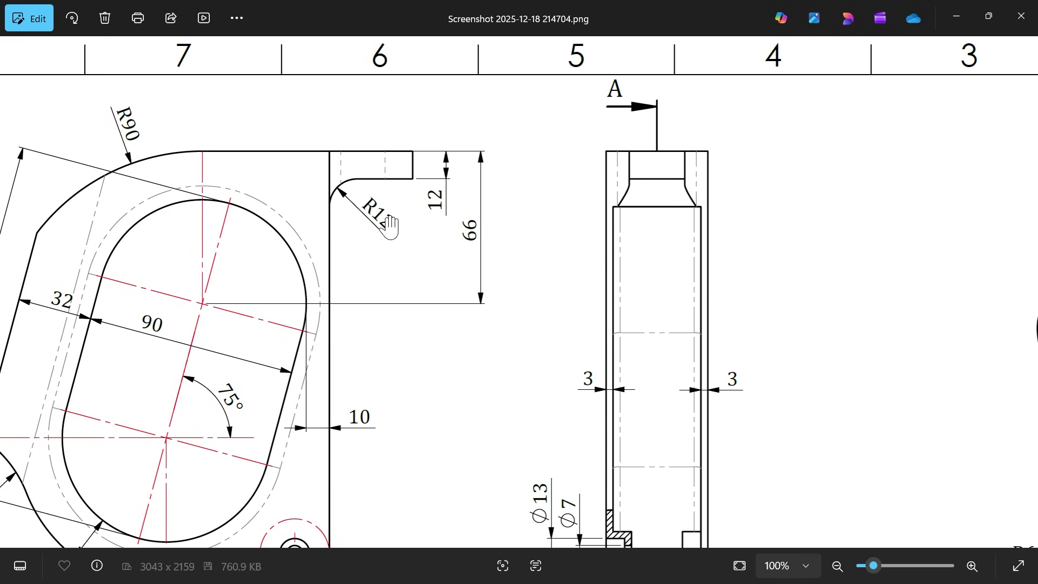
{"action": "scroll", "coordinate": [389, 226], "scroll_direction": "down", "scroll_amount": 3}
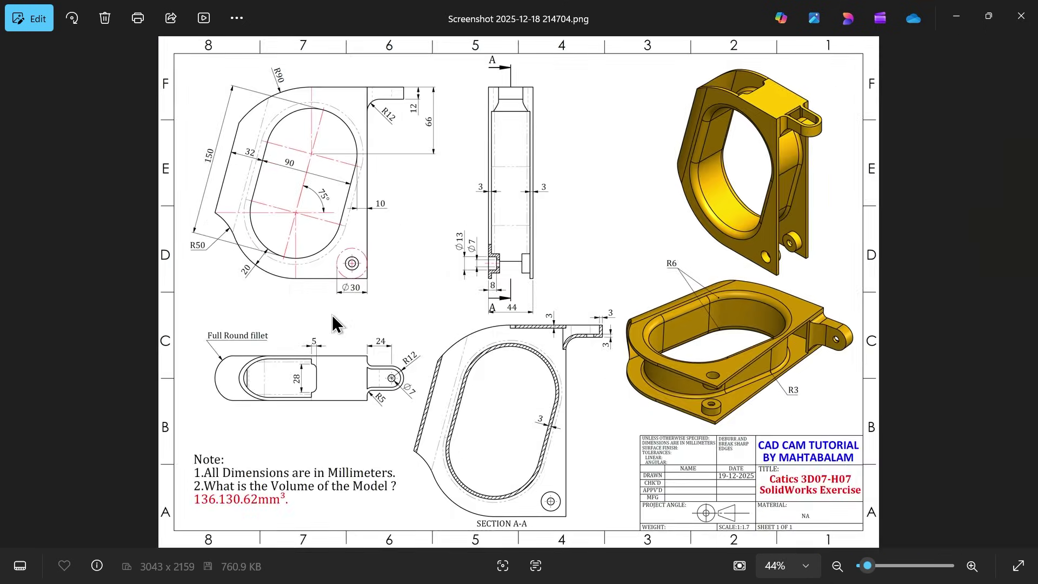
{"action": "scroll", "coordinate": [290, 393], "scroll_direction": "up", "scroll_amount": 3}
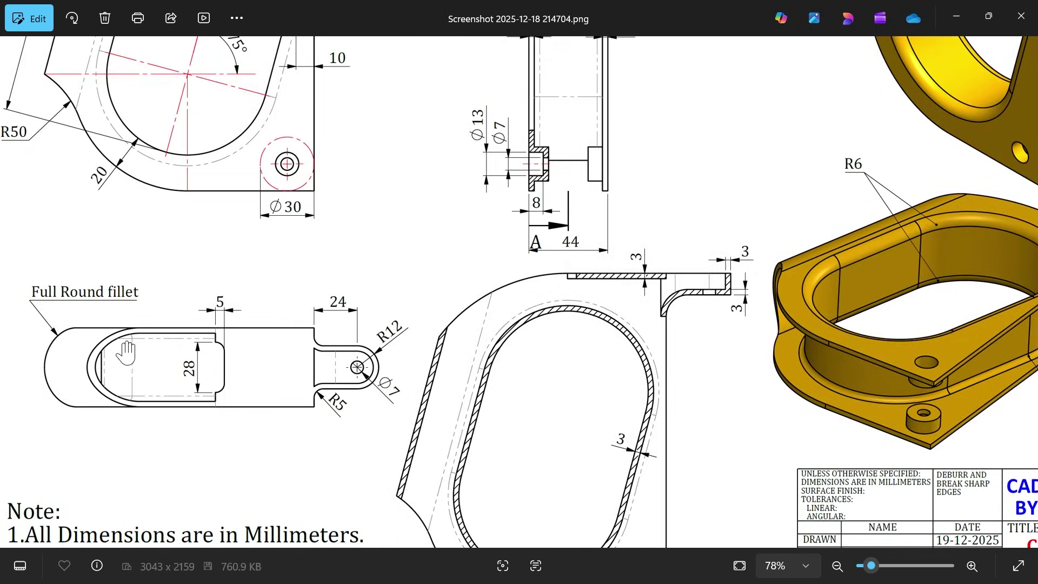
{"action": "scroll", "coordinate": [355, 396], "scroll_direction": "up", "scroll_amount": 4}
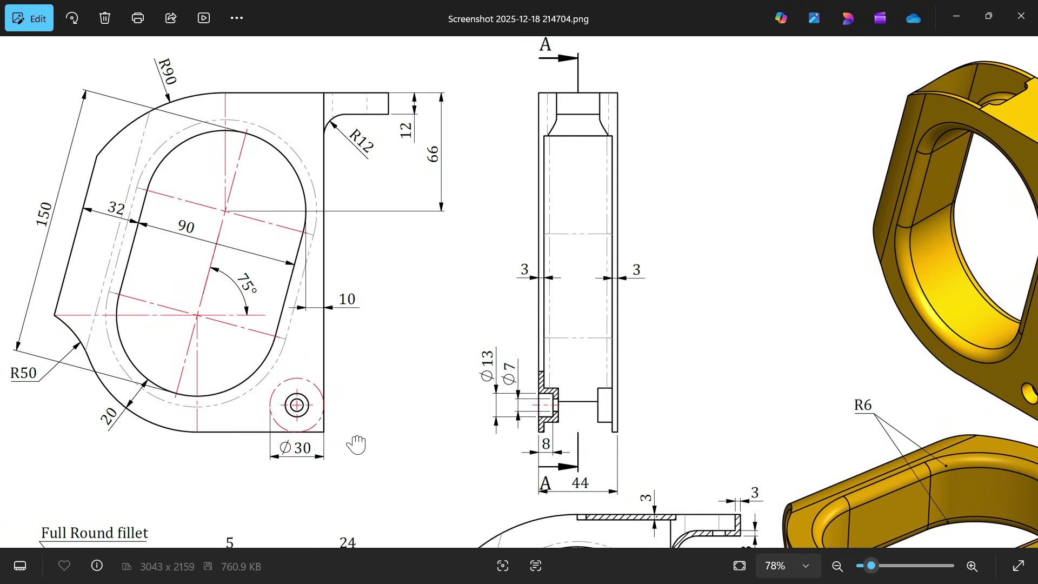
{"action": "mouse_move", "coordinate": [357, 444]}
{"action": "left_mouse_down"}
{"action": "mouse_move", "coordinate": [340, 408]}
{"action": "mouse_move", "coordinate": [326, 254]}
{"action": "left_mouse_up"}
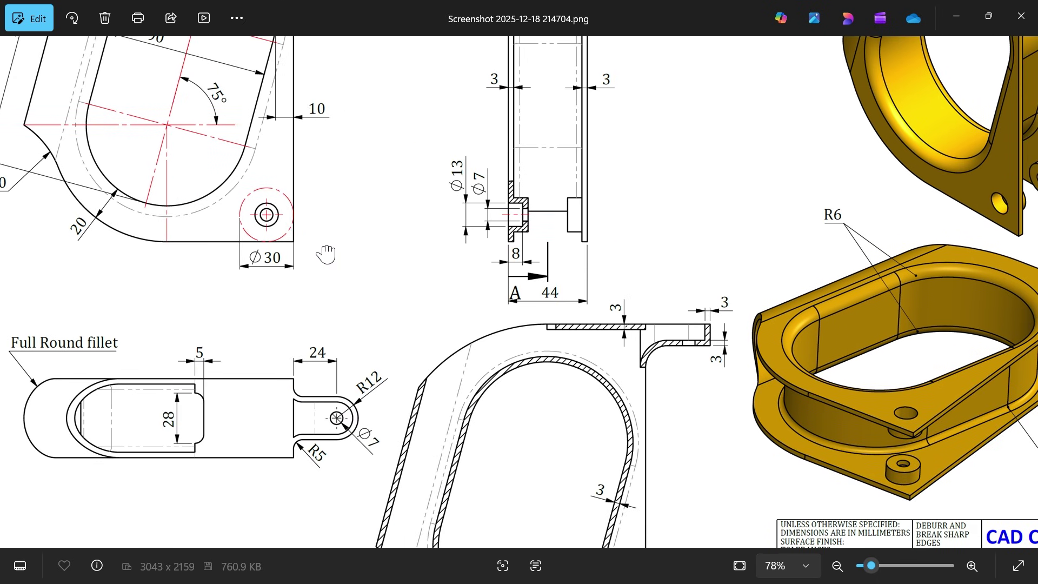
{"action": "scroll", "coordinate": [327, 254], "scroll_direction": "down", "scroll_amount": 3}
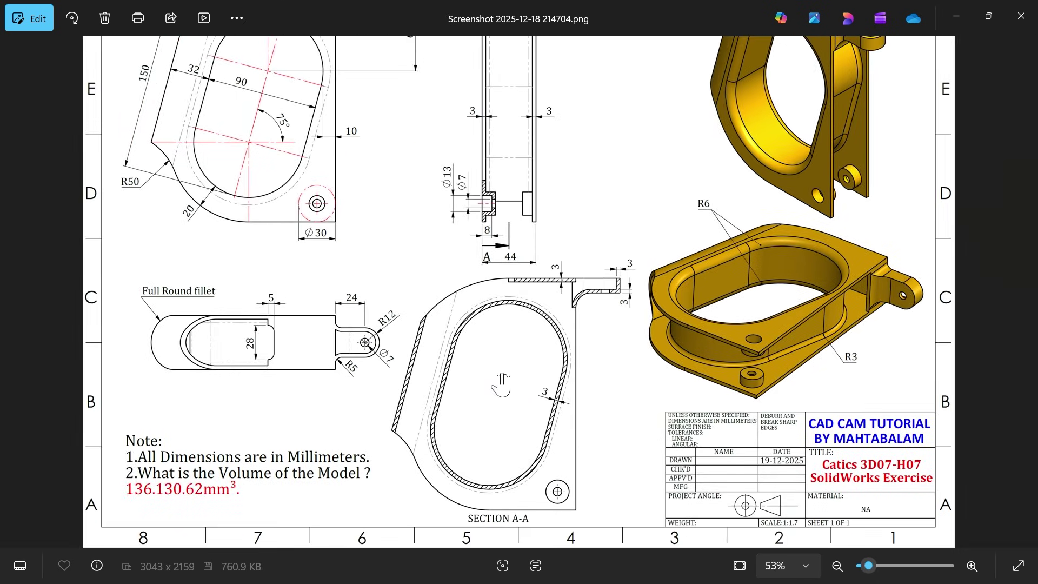
{"action": "scroll", "coordinate": [503, 399], "scroll_direction": "up", "scroll_amount": 2}
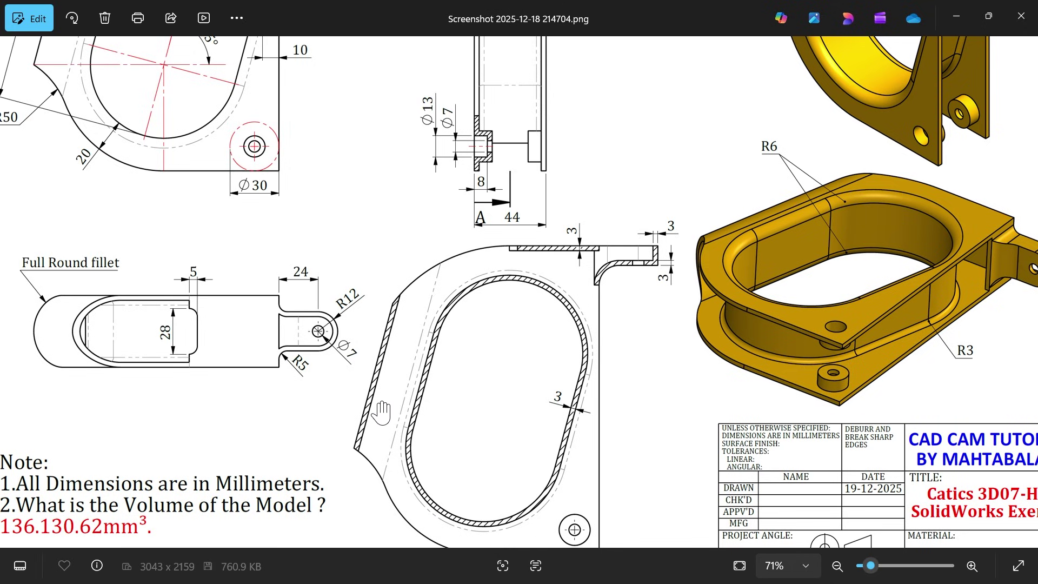
- Return to SOLIDWORKS and sketch a rectangle about 35 by 25 mm on the flat top face's plane, extending outward from its right edge
{"action": "left_click_drag", "start_coordinate": [564, 296], "coordinate": [551, 246]}
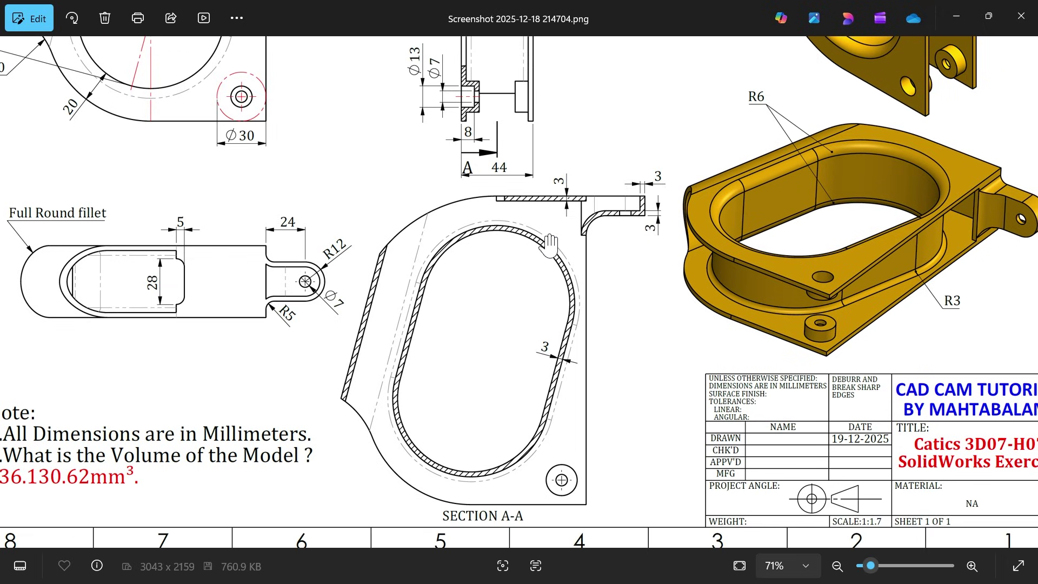
{"action": "scroll", "coordinate": [533, 306], "scroll_direction": "down", "scroll_amount": 2}
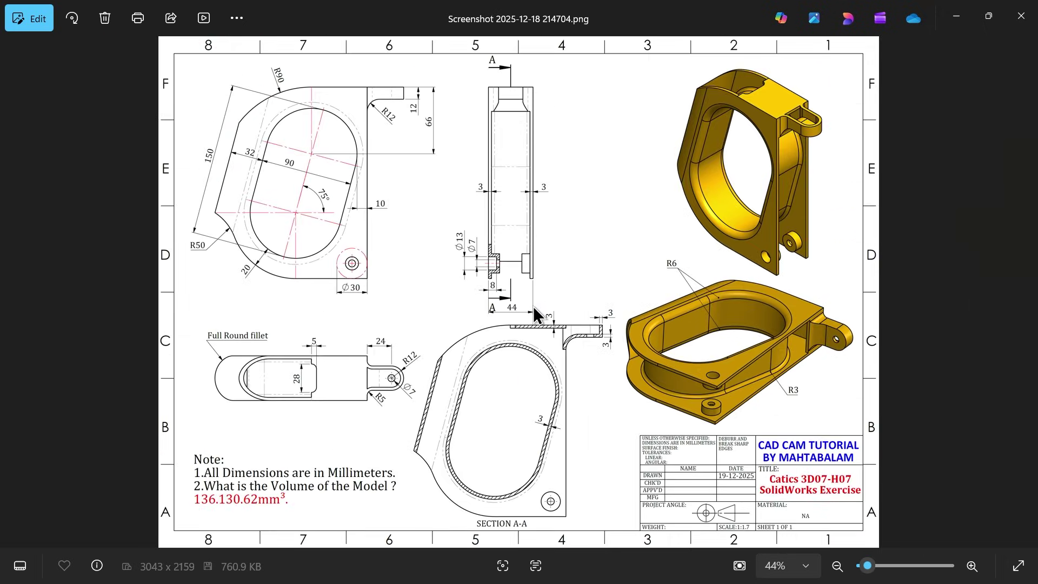
{"action": "left_click", "coordinate": [957, 16]}
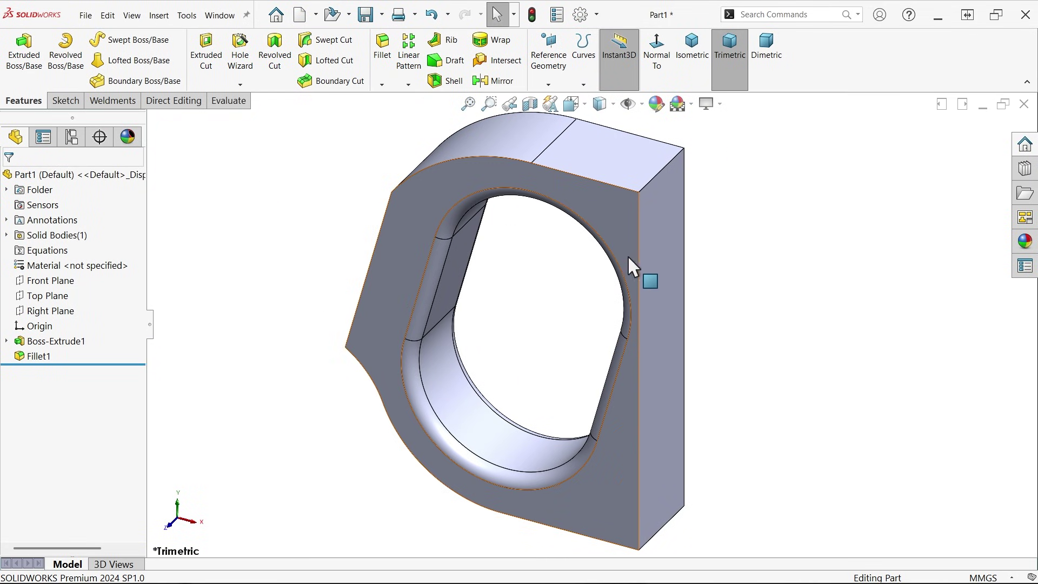
{"action": "left_click", "coordinate": [622, 159]}
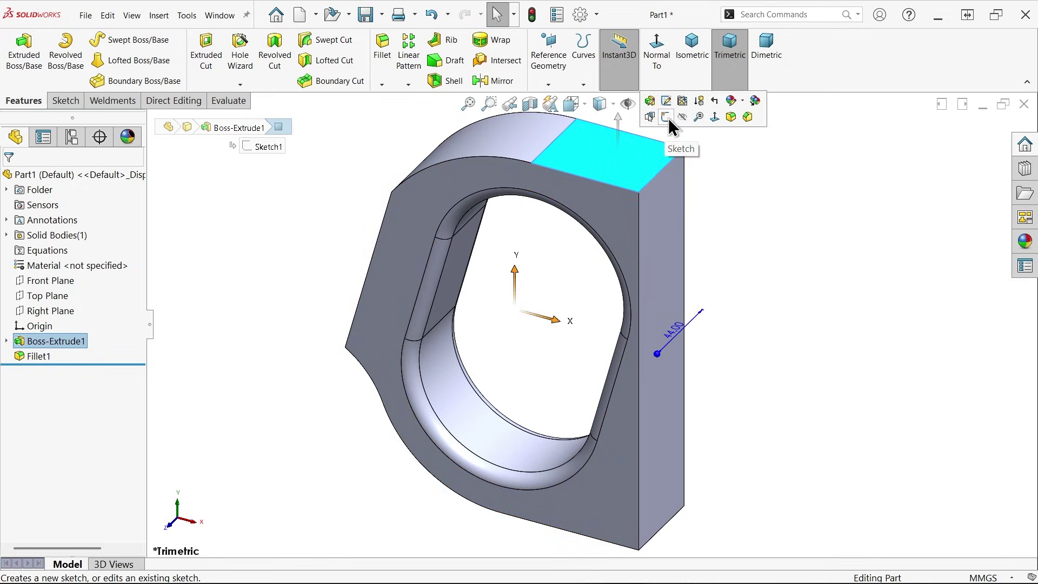
{"action": "left_click", "coordinate": [668, 117]}
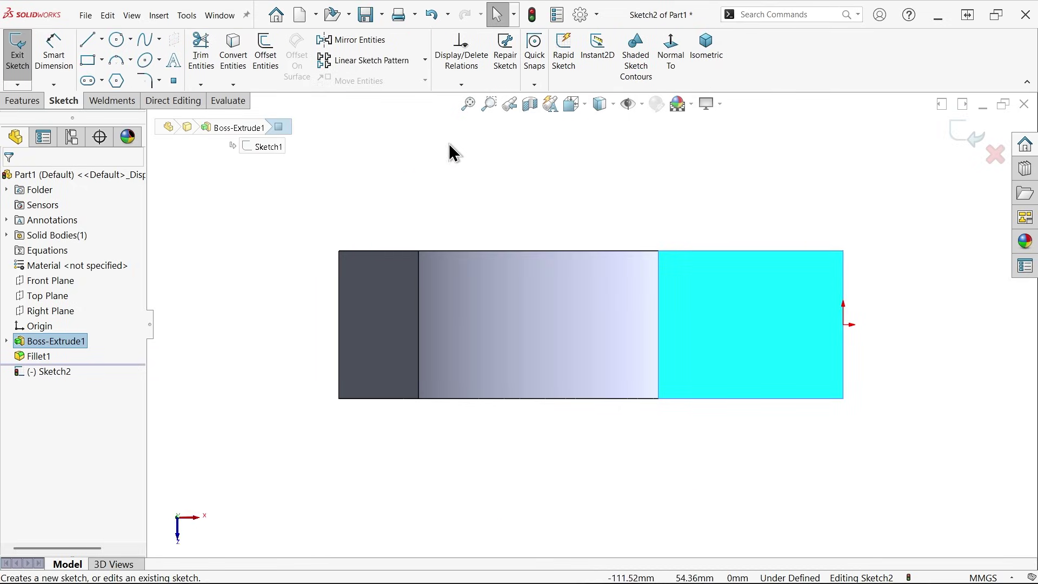
{"action": "left_click", "coordinate": [89, 60]}
{"action": "scroll", "coordinate": [655, 317], "scroll_direction": "up", "scroll_amount": 2}
{"action": "scroll", "coordinate": [789, 317], "scroll_direction": "down", "scroll_amount": 4}
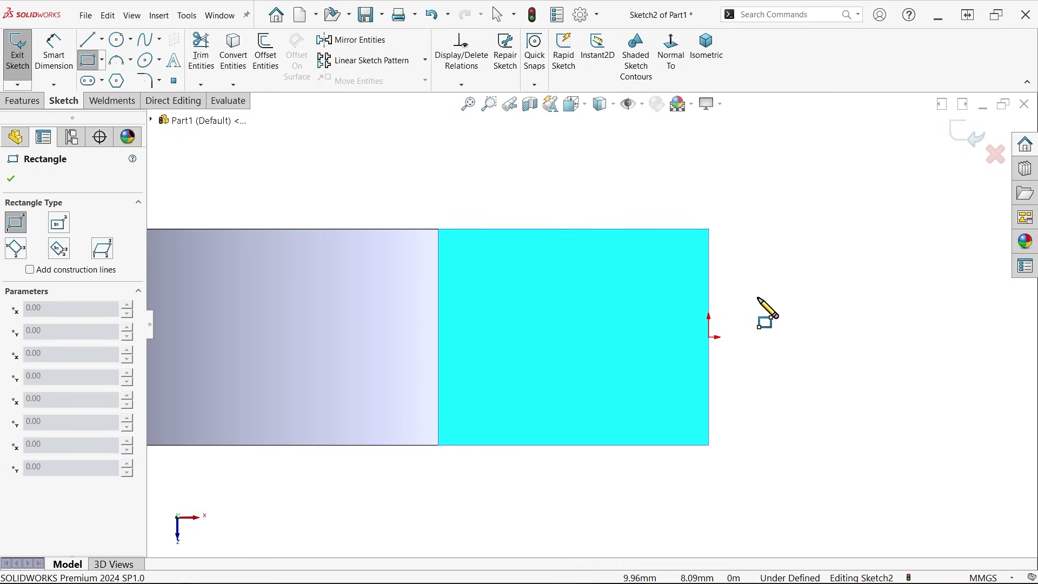
{"action": "left_click", "coordinate": [709, 266]}
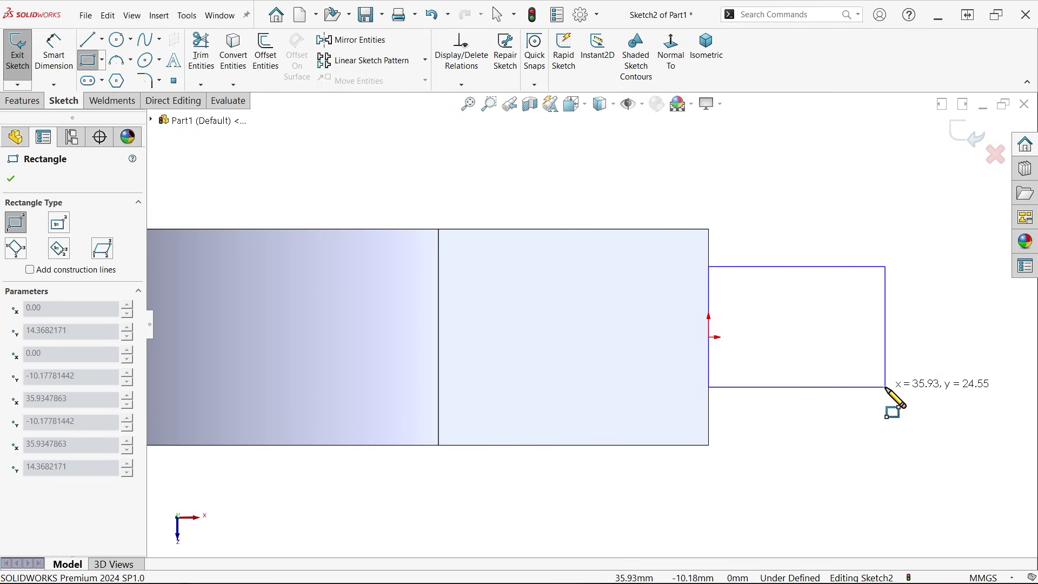
{"action": "left_click", "coordinate": [879, 391]}
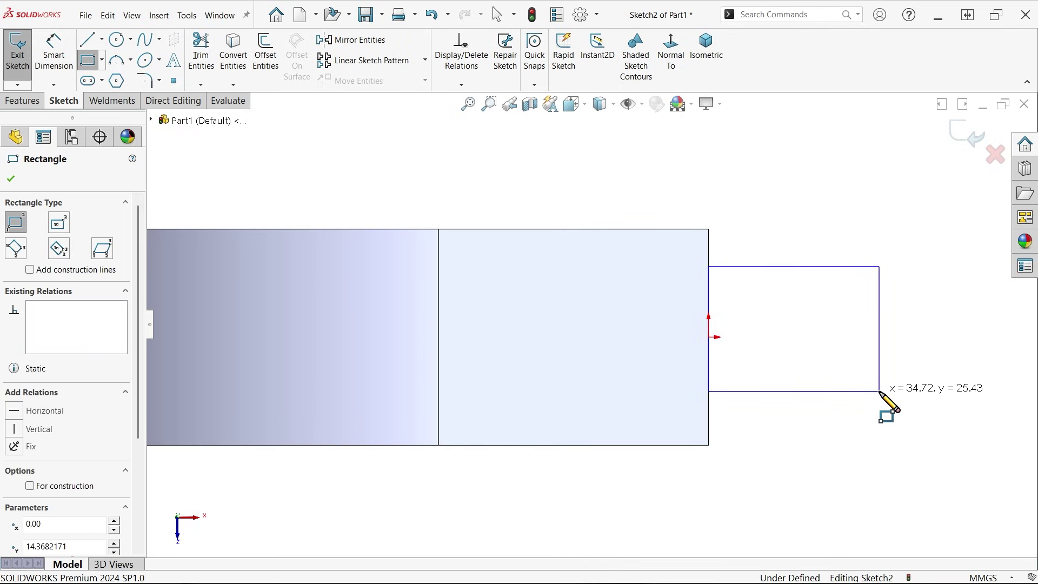
- Add a circle centered on the rectangle's outer edge and through its corner, and trim the inner half and edge to leave a rounded end
{"action": "left_click", "coordinate": [117, 39]}
{"action": "left_click", "coordinate": [879, 329]}
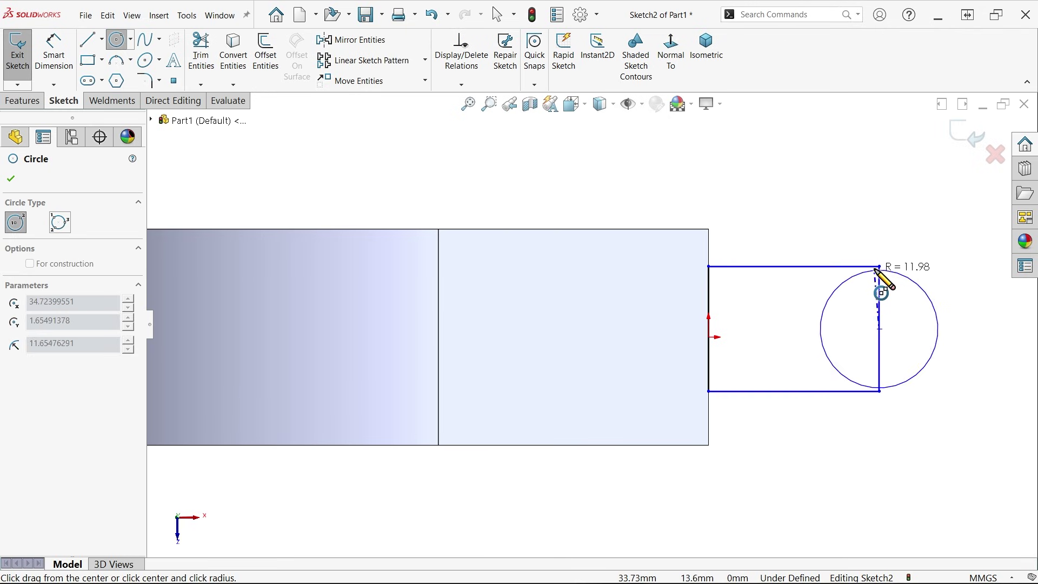
{"action": "left_click", "coordinate": [878, 267]}
{"action": "left_click", "coordinate": [202, 60]}
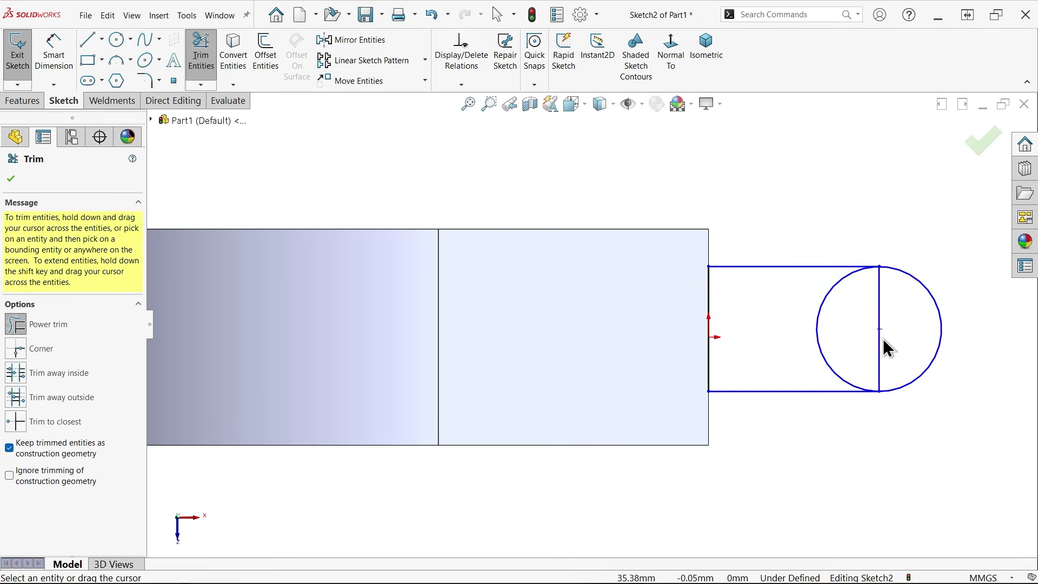
{"action": "mouse_move", "coordinate": [827, 304]}
{"action": "left_mouse_down"}
{"action": "mouse_move", "coordinate": [827, 333]}
{"action": "mouse_move", "coordinate": [893, 342]}
{"action": "mouse_move", "coordinate": [908, 323]}
{"action": "mouse_move", "coordinate": [859, 309]}
{"action": "left_mouse_up"}
{"action": "left_click", "coordinate": [11, 178]}
- Draw a horizontal centerline from the midpoint of the lug profile's inner edge to the construction arc
{"action": "left_click", "coordinate": [102, 38]}
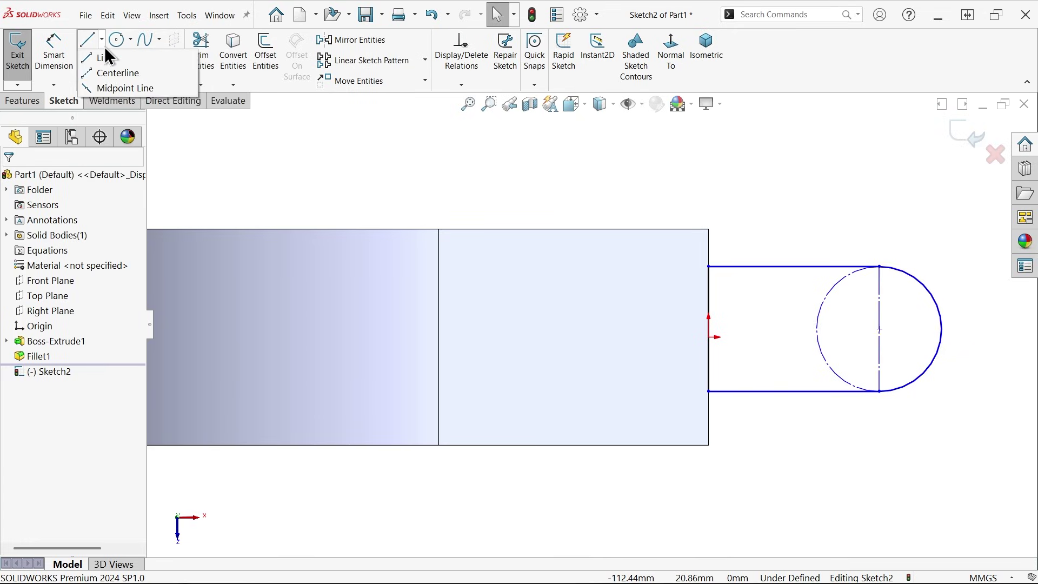
{"action": "left_click", "coordinate": [108, 72]}
{"action": "scroll", "coordinate": [713, 335], "scroll_direction": "down", "scroll_amount": 3}
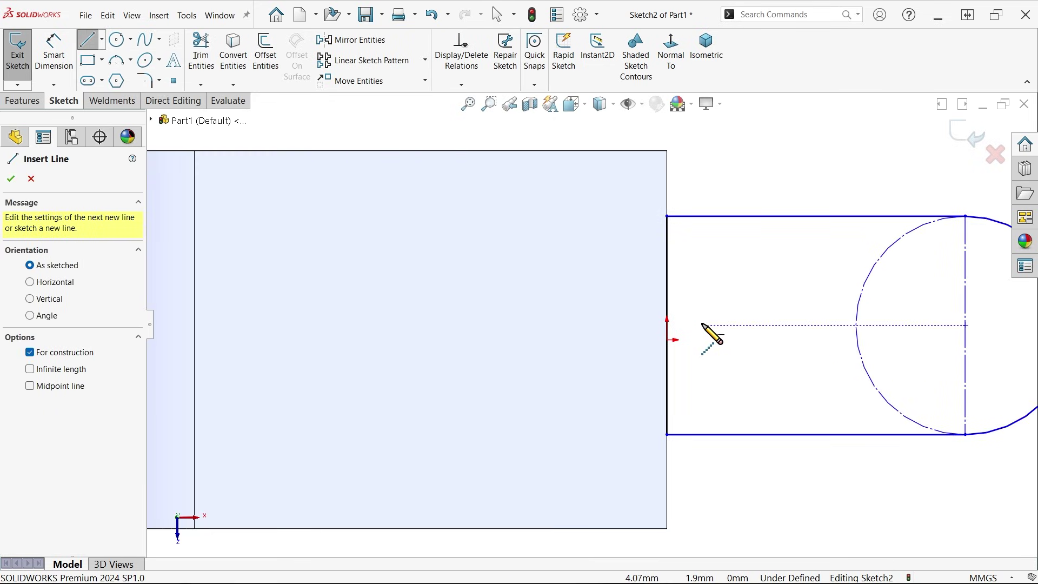
{"action": "left_click", "coordinate": [666, 324]}
{"action": "left_click", "coordinate": [856, 324]}
{"action": "right_click", "coordinate": [852, 316]}
{"action": "left_click", "coordinate": [851, 311]}
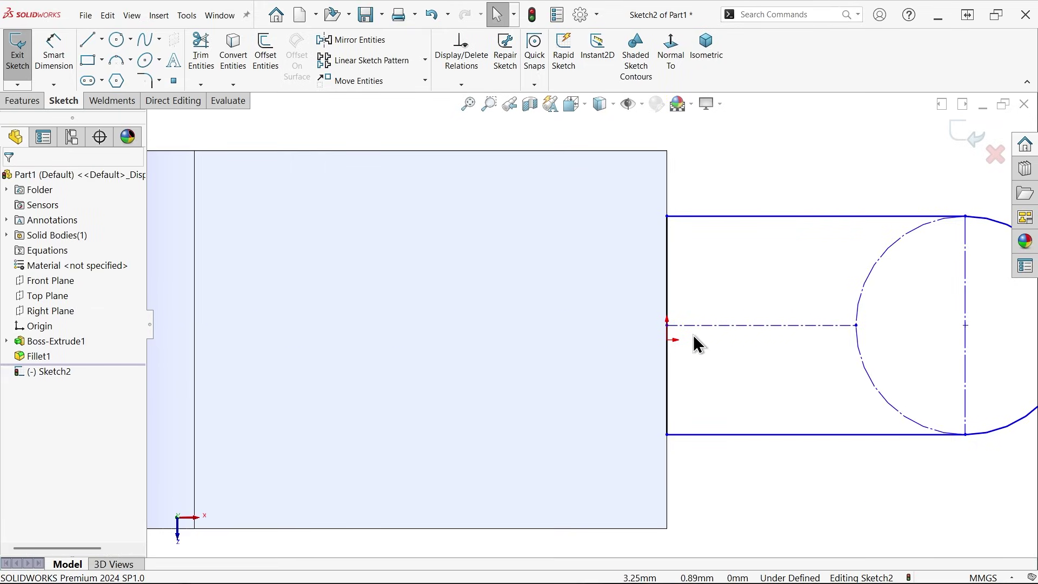
- Make the centerline's inner endpoint coincident with the origin
{"action": "left_click", "coordinate": [667, 341]}
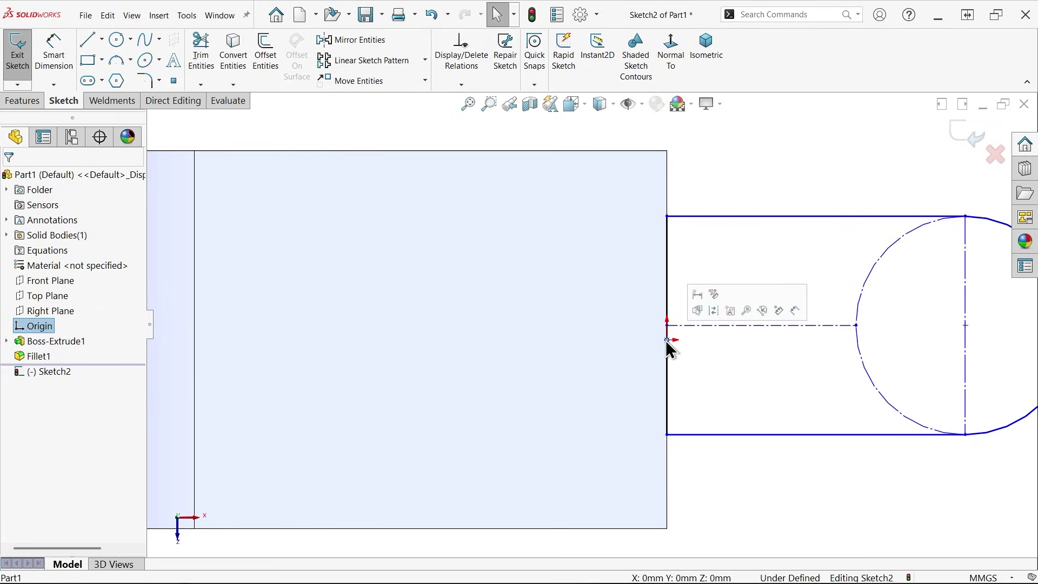
{"action": "left_click", "coordinate": [667, 338], "text": "ctrl"}
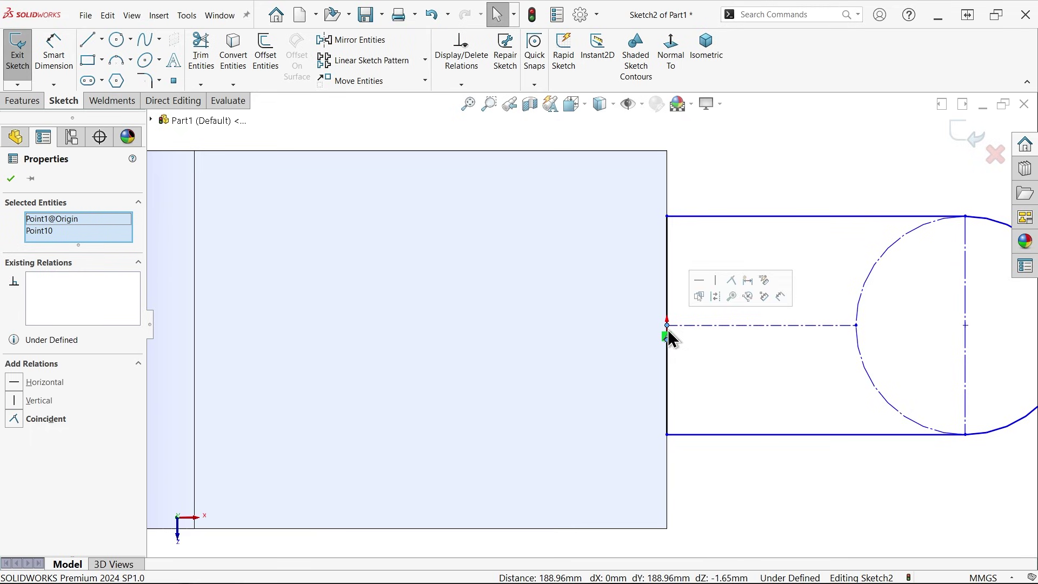
{"action": "left_click", "coordinate": [732, 280]}
- Dimension the lug profile's upper straight line to 24 mm
{"action": "left_click", "coordinate": [61, 65]}
{"action": "scroll", "coordinate": [572, 210], "scroll_direction": "up", "scroll_amount": 1}
{"action": "scroll", "coordinate": [572, 210], "scroll_direction": "up", "scroll_amount": 2}
{"action": "left_click", "coordinate": [709, 274]}
{"action": "left_click", "coordinate": [682, 180]}
{"action": "type", "text": "24"}
{"action": "key", "text": "Return"}
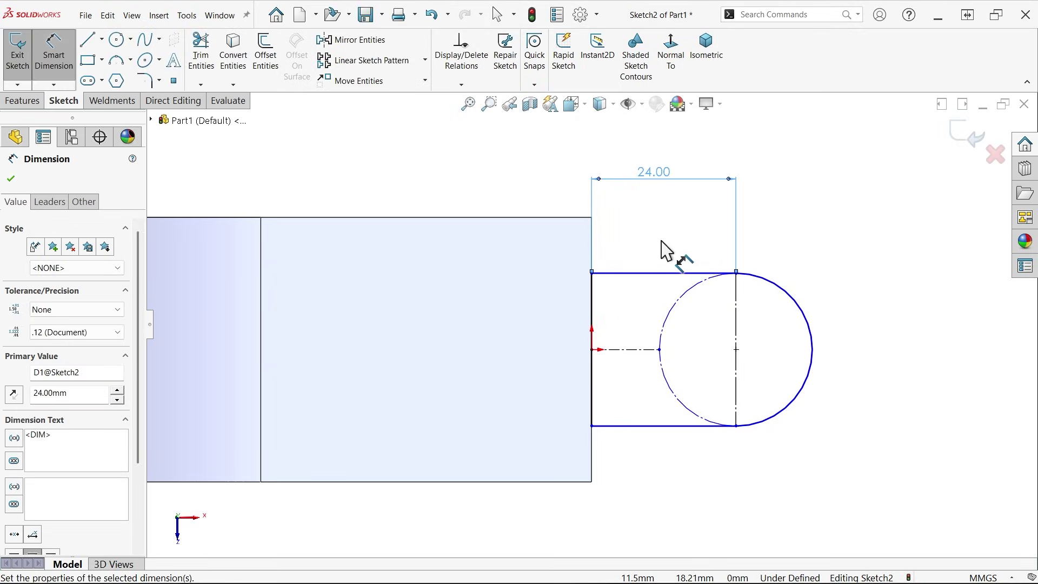
{"action": "left_click", "coordinate": [667, 222]}
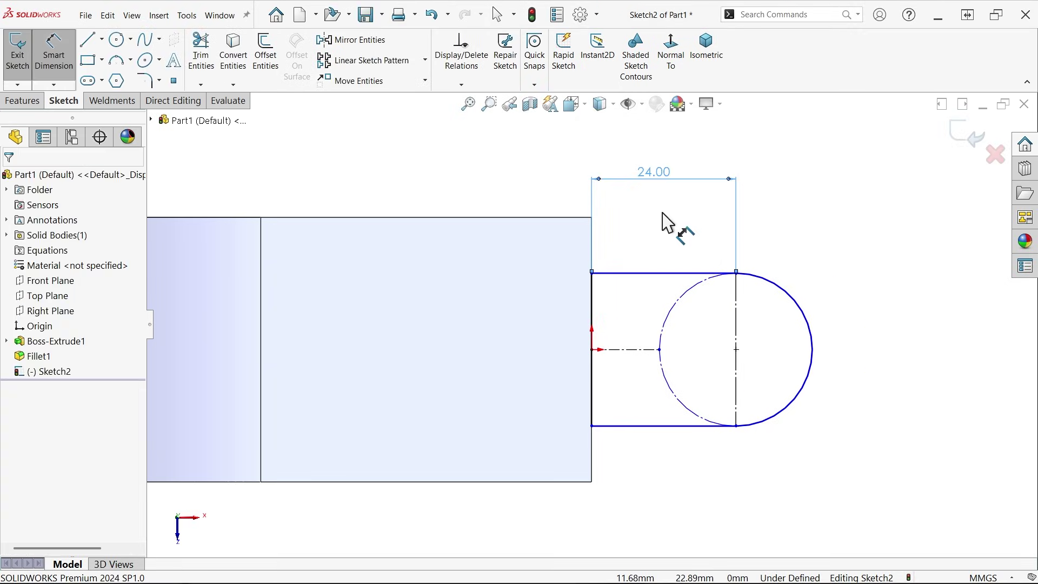
- Dimension the lug profile's end arc to a 12 mm radius
{"action": "left_click", "coordinate": [816, 344]}
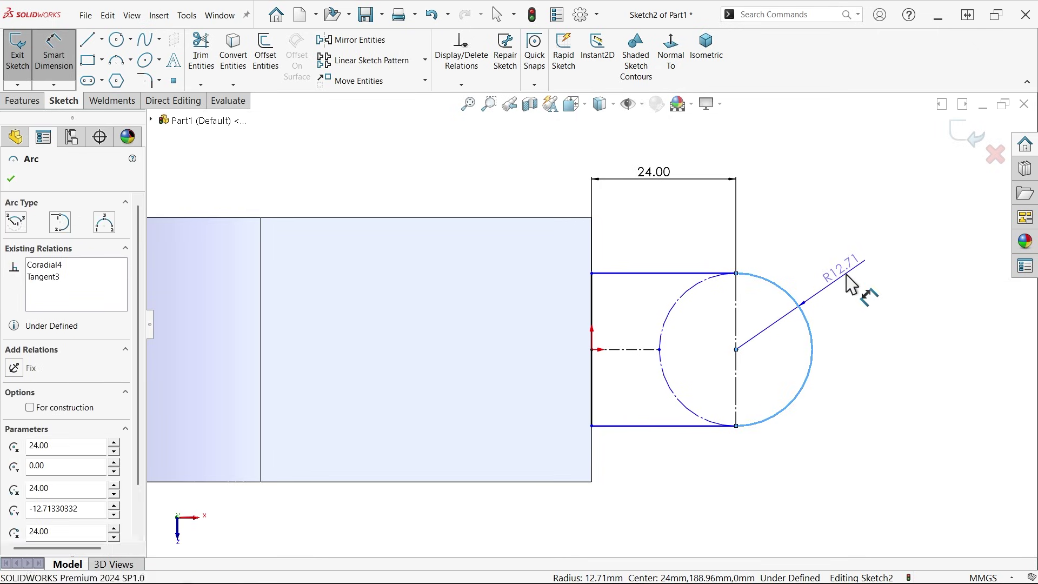
{"action": "left_click", "coordinate": [861, 295]}
{"action": "type", "text": "12"}
{"action": "key", "text": "Return"}
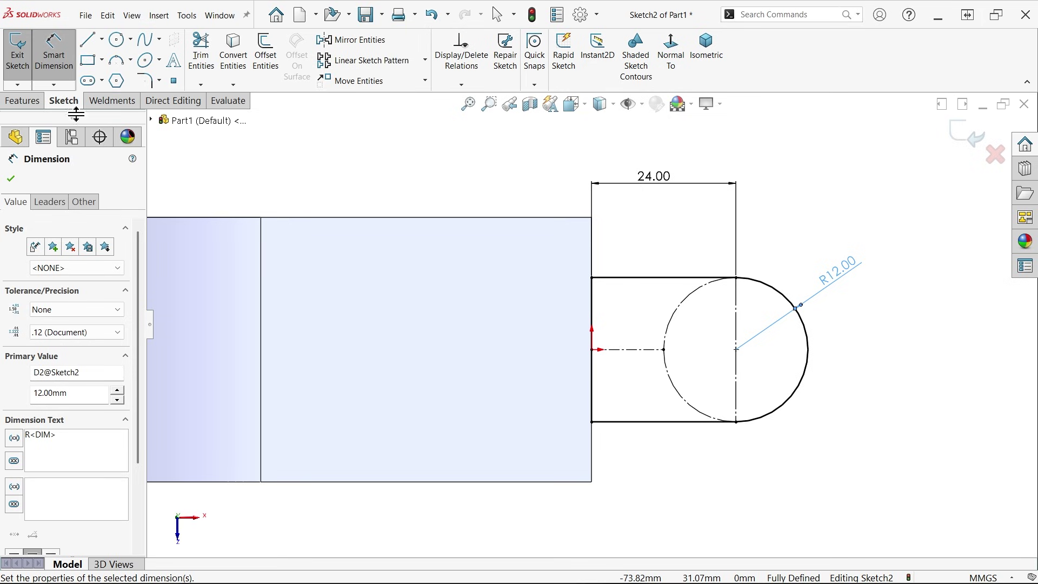
- Extrude the lug profile downward as a merged boss with the Blind end condition and a depth of 12 mm
{"action": "left_click", "coordinate": [34, 102]}
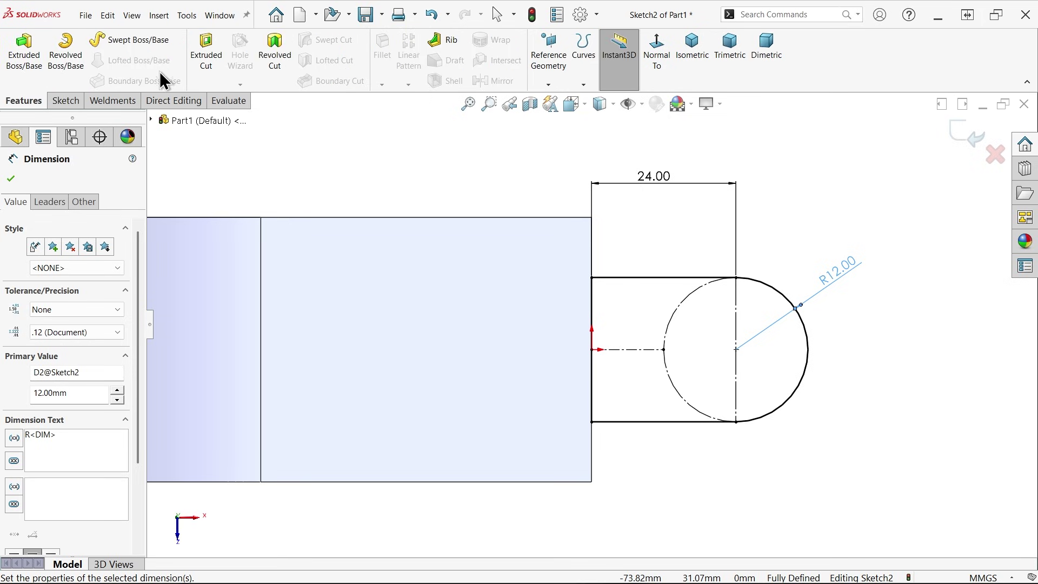
{"action": "left_click", "coordinate": [16, 51]}
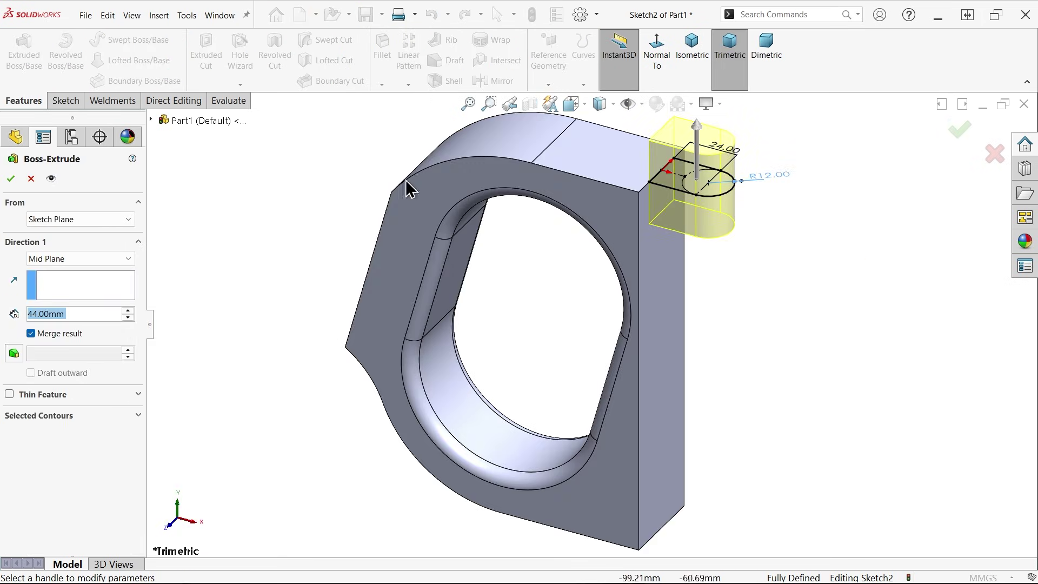
{"action": "left_click", "coordinate": [74, 259]}
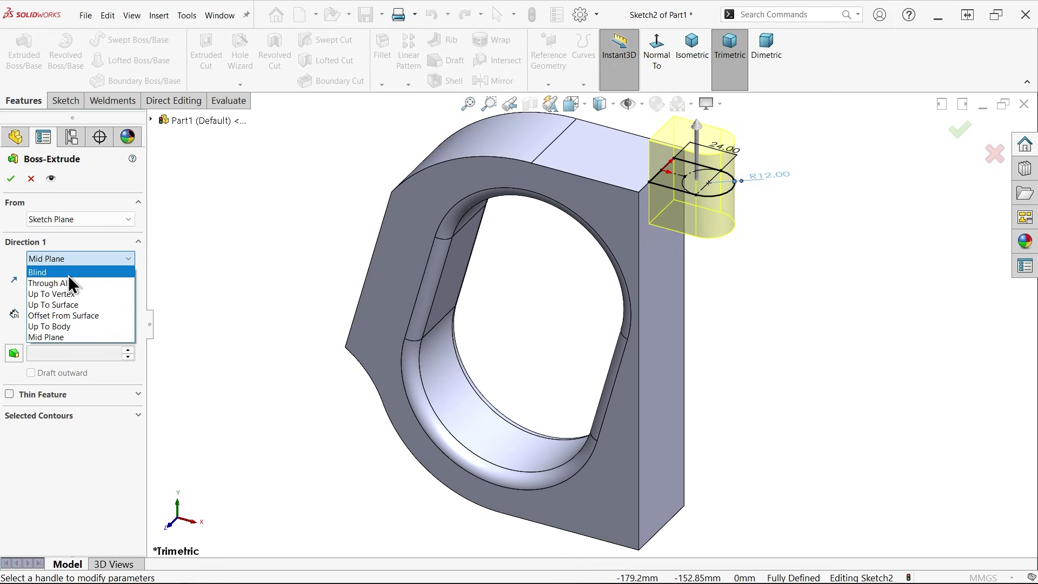
{"action": "left_click", "coordinate": [68, 275]}
{"action": "left_click", "coordinate": [14, 259]}
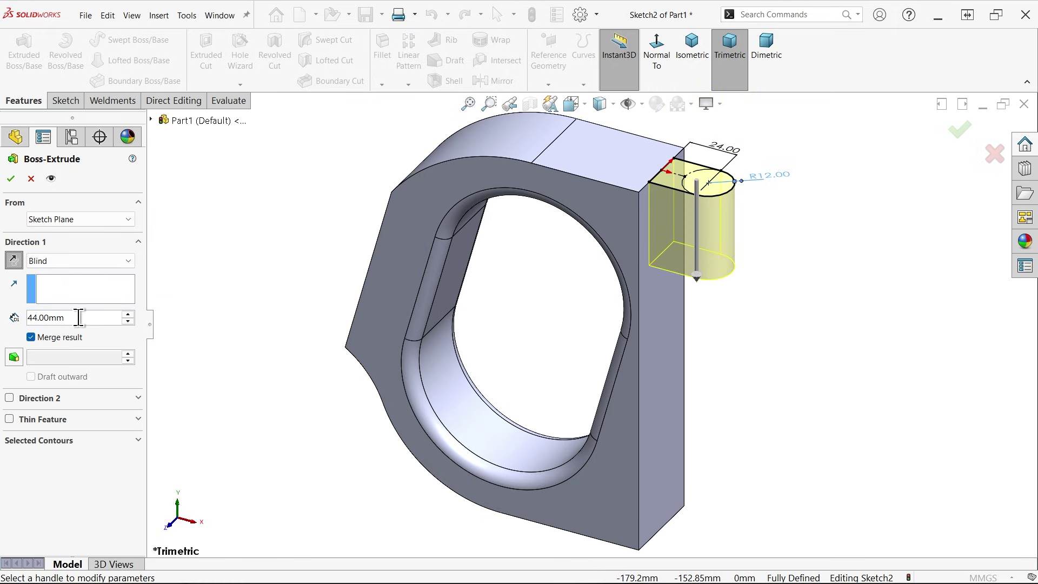
{"action": "type", "text": "12"}
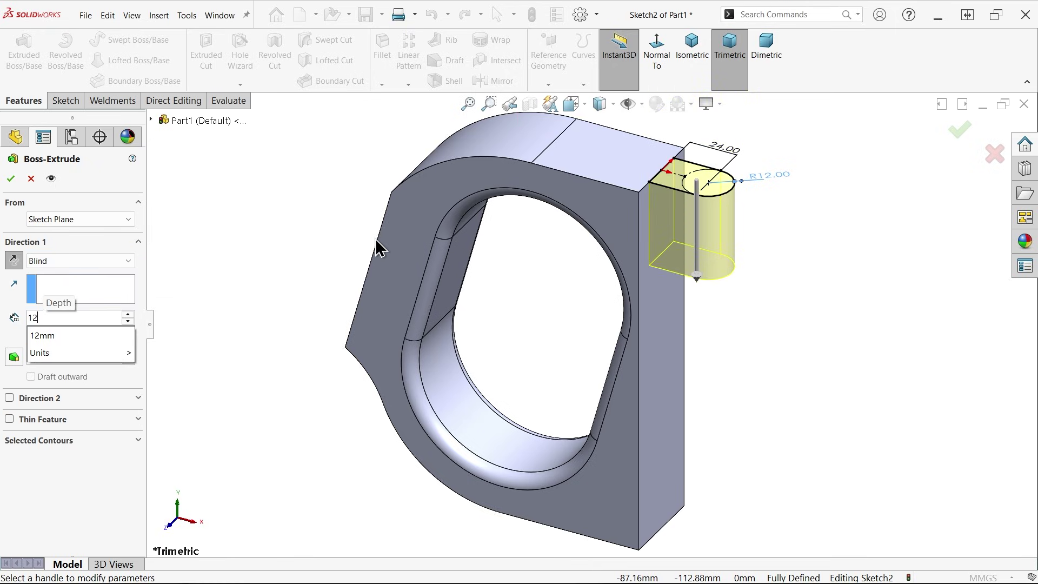
{"action": "key", "text": "Return"}
{"action": "scroll", "coordinate": [691, 213], "scroll_direction": "down", "scroll_amount": 2}
{"action": "scroll", "coordinate": [691, 212], "scroll_direction": "down", "scroll_amount": 2}
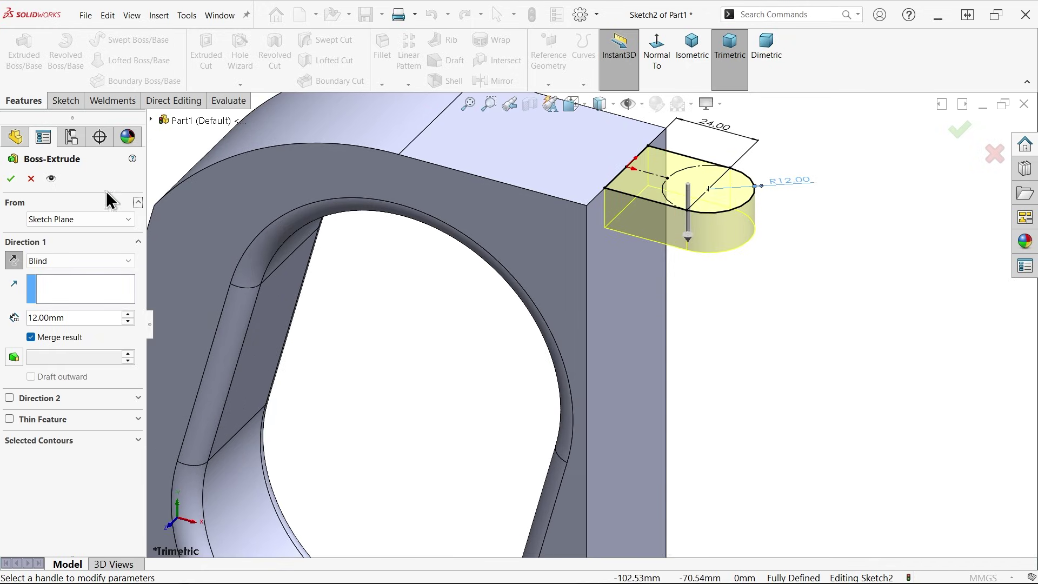
{"action": "left_click", "coordinate": [10, 181]}
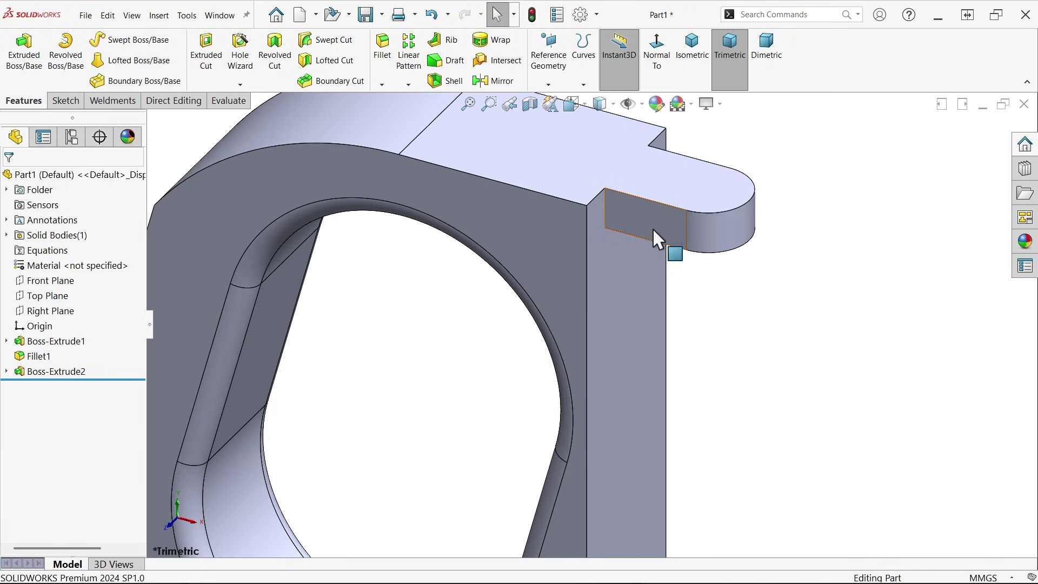
- Start a fillet on the two vertical edges where the lug meets the body, with a 5 mm radius and Multi Radius Fillet enabled
{"action": "left_click", "coordinate": [382, 47]}
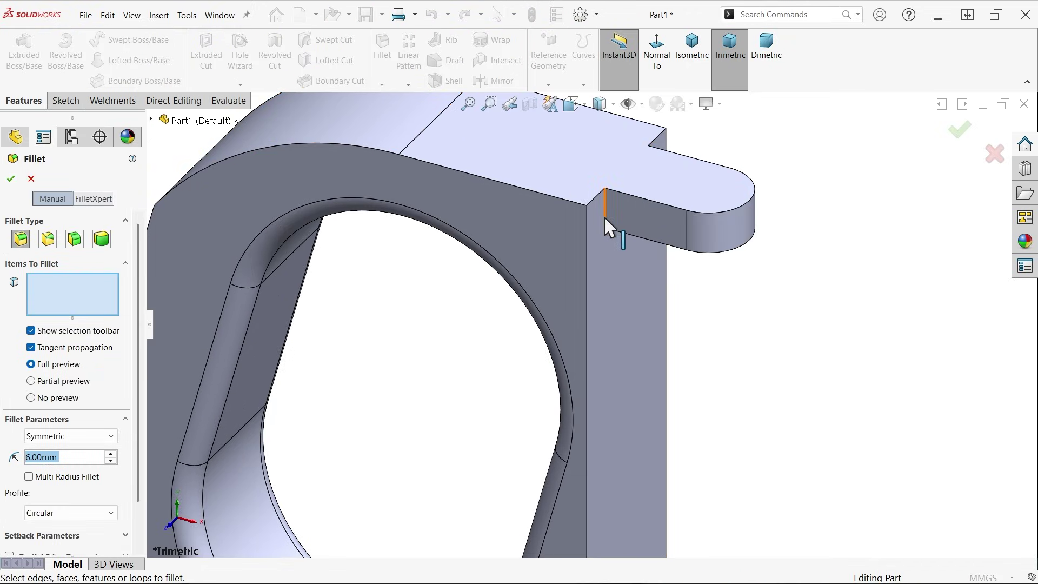
{"action": "left_click", "coordinate": [605, 217]}
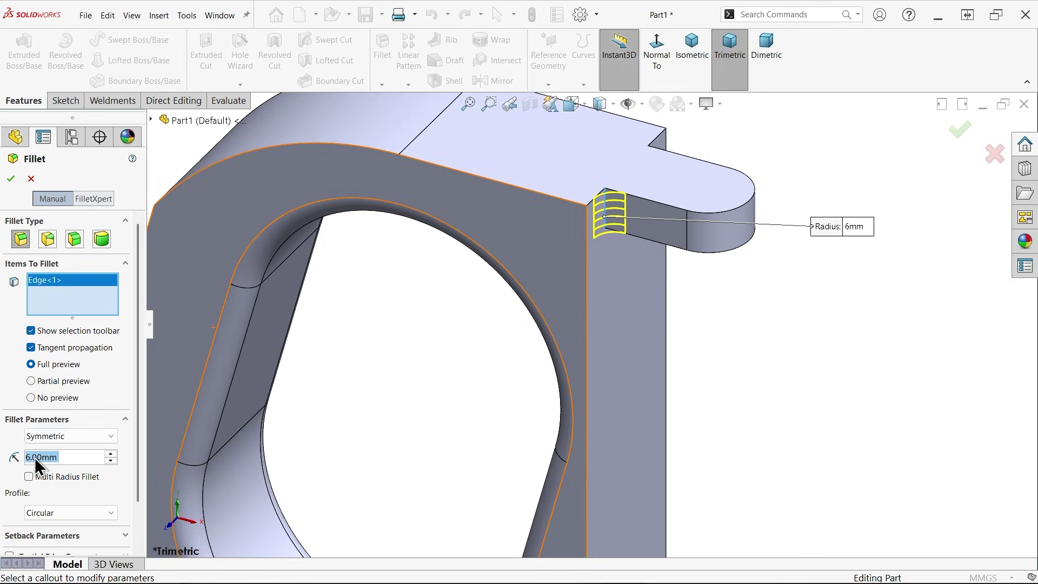
{"action": "left_click", "coordinate": [72, 436]}
{"action": "type", "text": "5"}
{"action": "key", "text": "Return"}
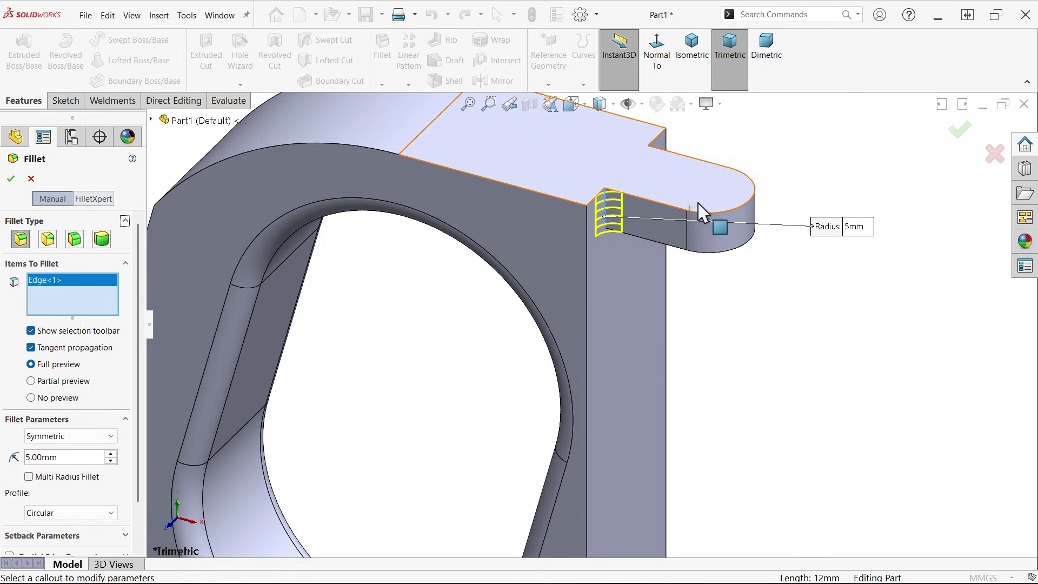
{"action": "left_click", "coordinate": [656, 161]}
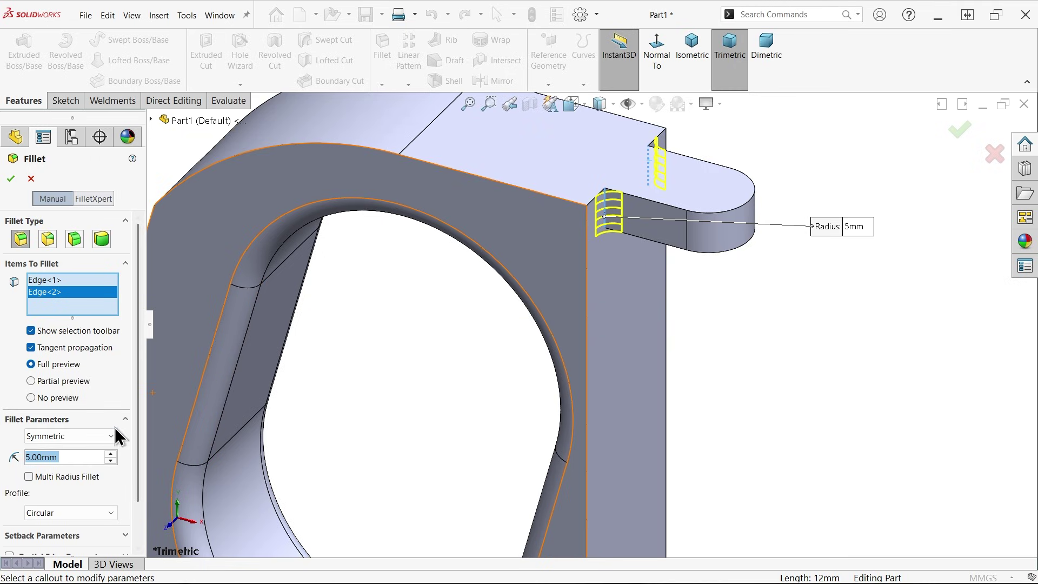
{"action": "left_click", "coordinate": [40, 478]}
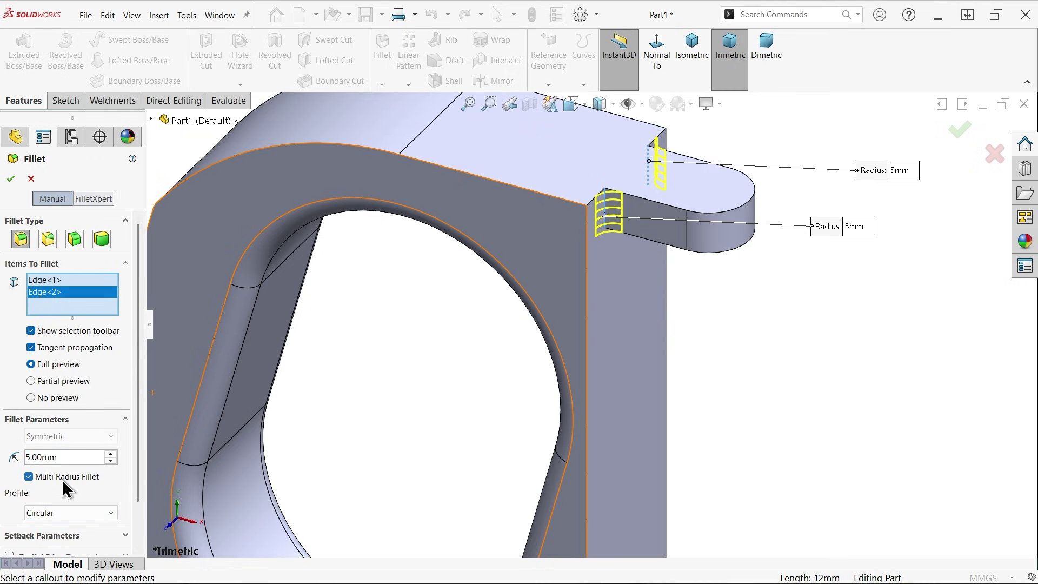
- Add the lug's underside edge at the body with its own 12 mm radius and complete the fillet
{"action": "middle_click_drag", "start_coordinate": [582, 289], "coordinate": [638, 162]}
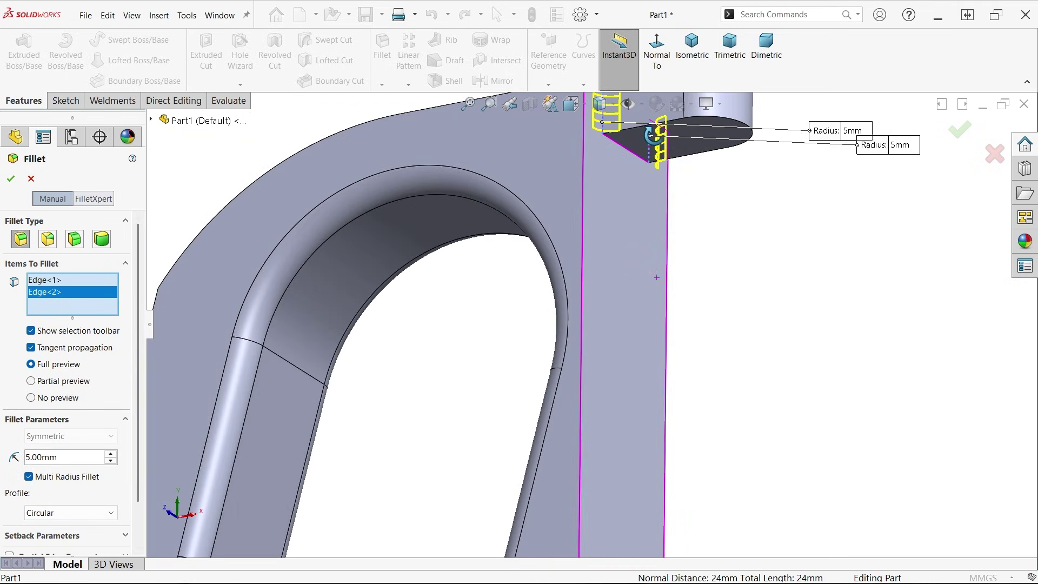
{"action": "left_click", "coordinate": [638, 161]}
{"action": "middle_click_drag", "start_coordinate": [686, 225], "coordinate": [685, 339]}
{"action": "left_click_drag", "start_coordinate": [655, 183], "coordinate": [727, 320]}
{"action": "left_click", "coordinate": [748, 305]}
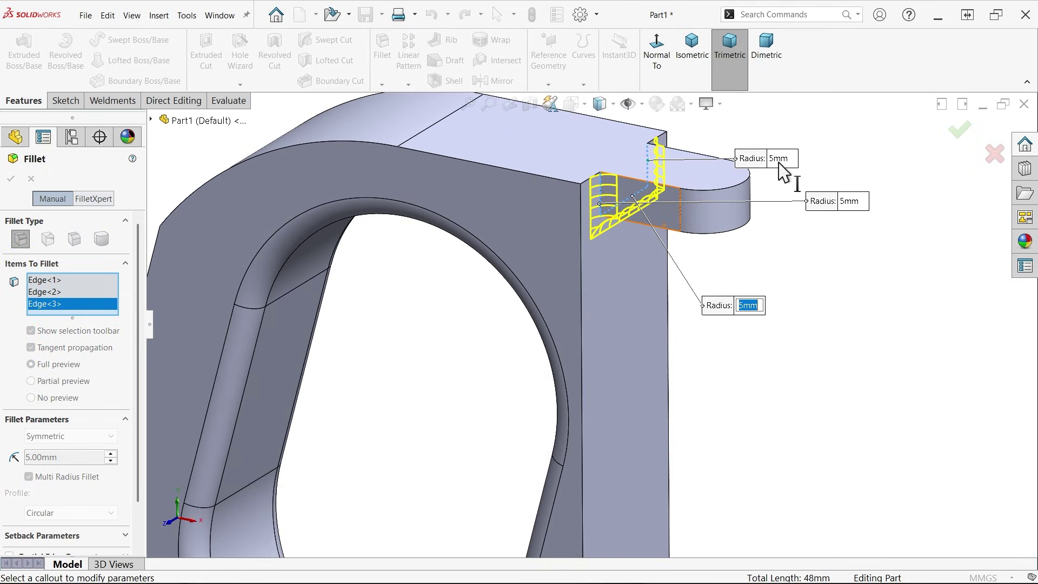
{"action": "type", "text": "12"}
{"action": "key", "text": "Return"}
{"action": "middle_click_drag", "start_coordinate": [658, 273], "coordinate": [598, 287]}
{"action": "left_click", "coordinate": [12, 175]}
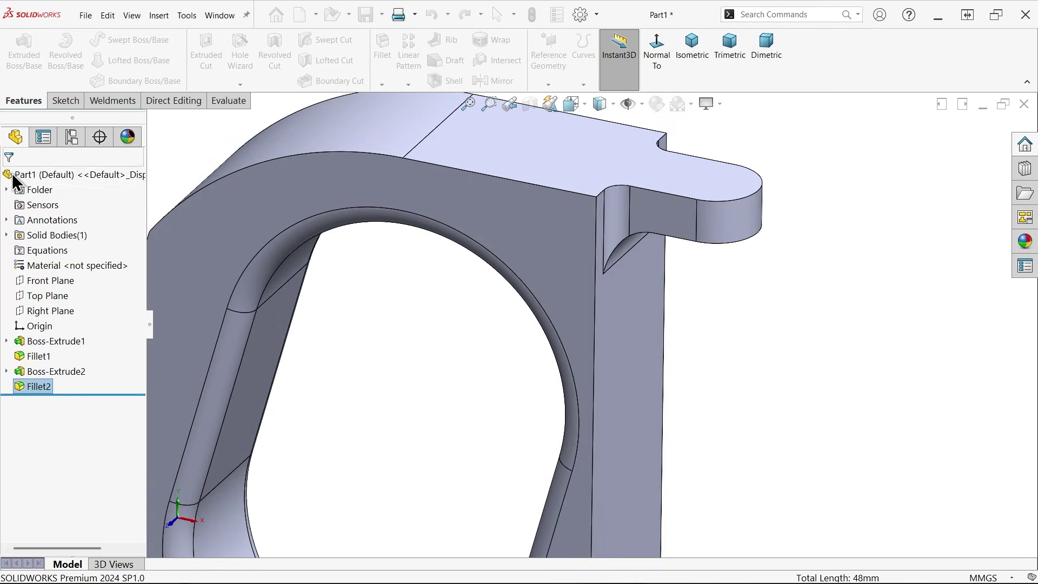
{"action": "mouse_move", "coordinate": [719, 327]}
{"action": "middle_mouse_down"}
{"action": "mouse_move", "coordinate": [741, 210]}
{"action": "mouse_move", "coordinate": [732, 167]}
{"action": "mouse_move", "coordinate": [746, 338]}
{"action": "mouse_move", "coordinate": [719, 340]}
{"action": "middle_mouse_up"}
{"action": "scroll", "coordinate": [703, 332], "scroll_direction": "up", "scroll_amount": 5}
{"action": "scroll", "coordinate": [613, 409], "scroll_direction": "down", "scroll_amount": 2}
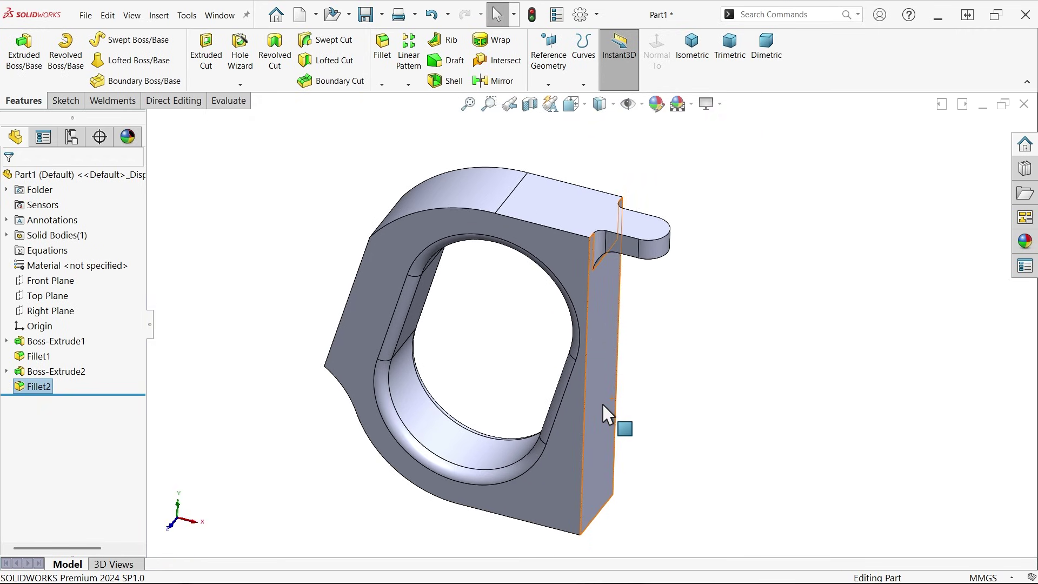
- Start a sketch on the body's flat front face around the slotted opening
{"action": "scroll", "coordinate": [575, 419], "scroll_direction": "down", "scroll_amount": 3}
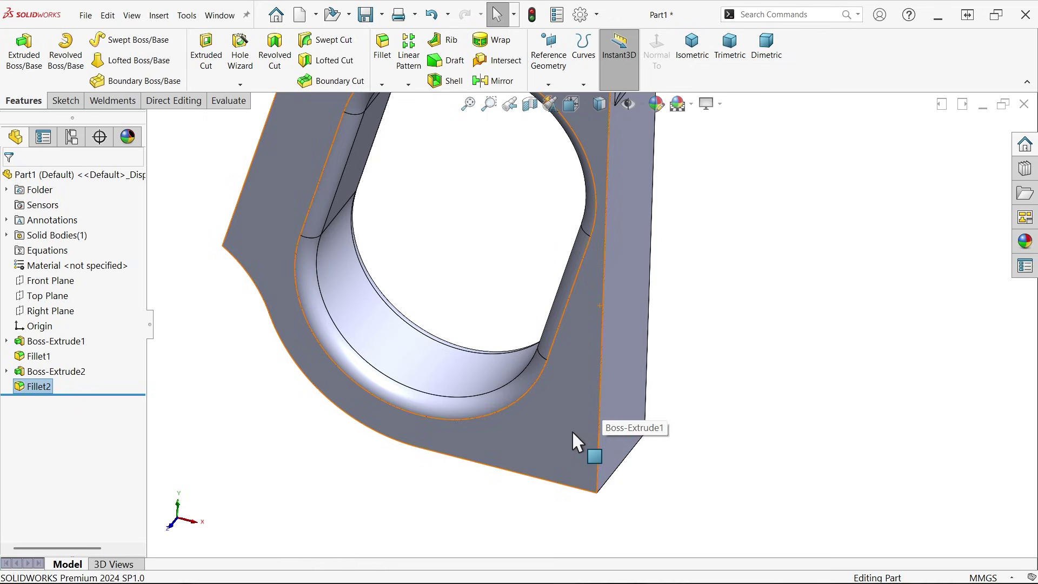
{"action": "left_click", "coordinate": [573, 431]}
{"action": "left_click", "coordinate": [620, 399]}
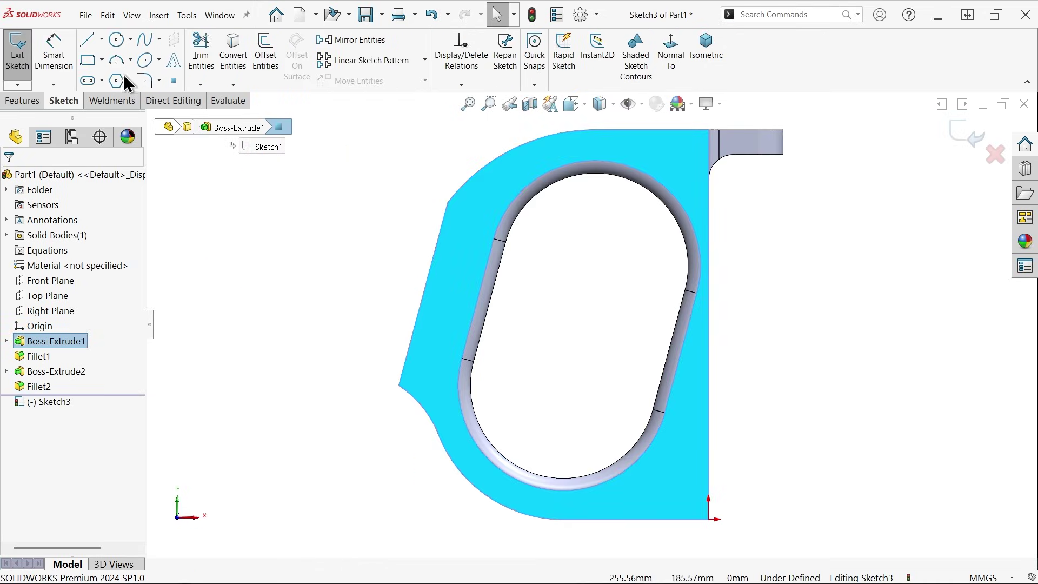
- Draw a perimeter circle of about 8.65 mm radius in the face's lower corner, reaching the vertical and bottom edges
{"action": "left_click", "coordinate": [117, 41]}
{"action": "scroll", "coordinate": [656, 433], "scroll_direction": "down", "scroll_amount": 3}
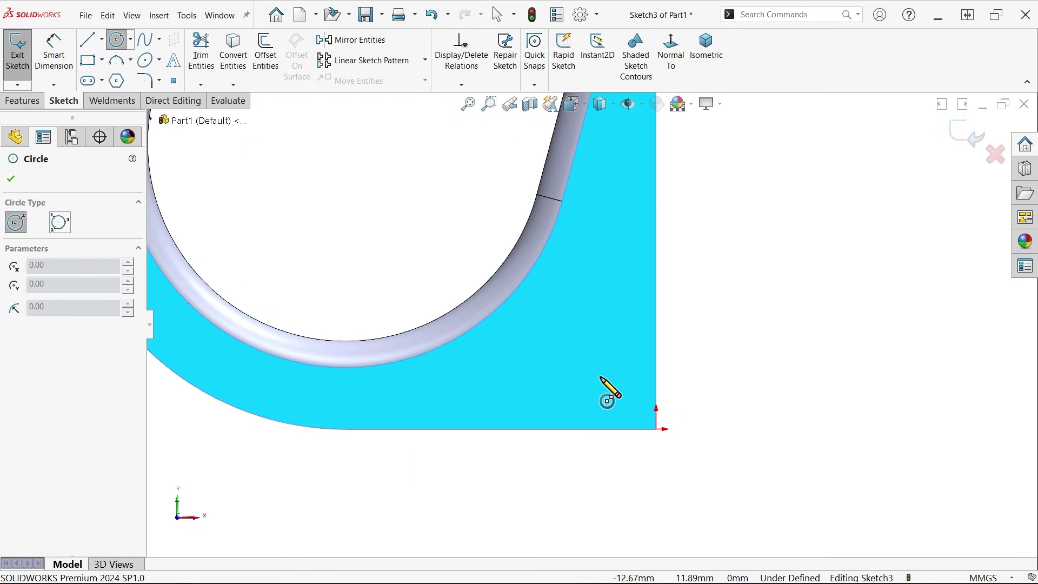
{"action": "left_click", "coordinate": [605, 371]}
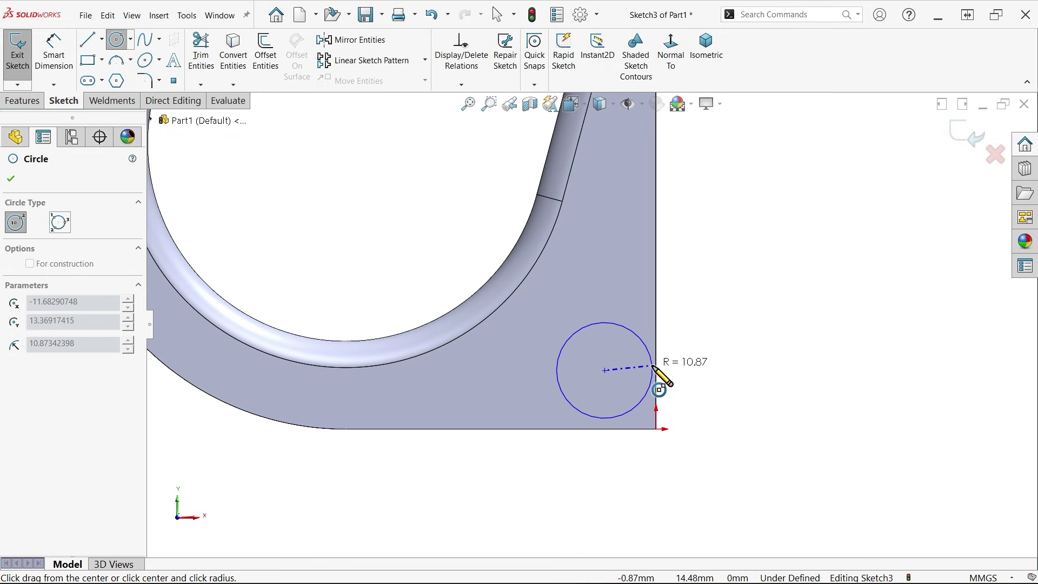
{"action": "left_click", "coordinate": [60, 225]}
{"action": "scroll", "coordinate": [629, 415], "scroll_direction": "up", "scroll_amount": 3}
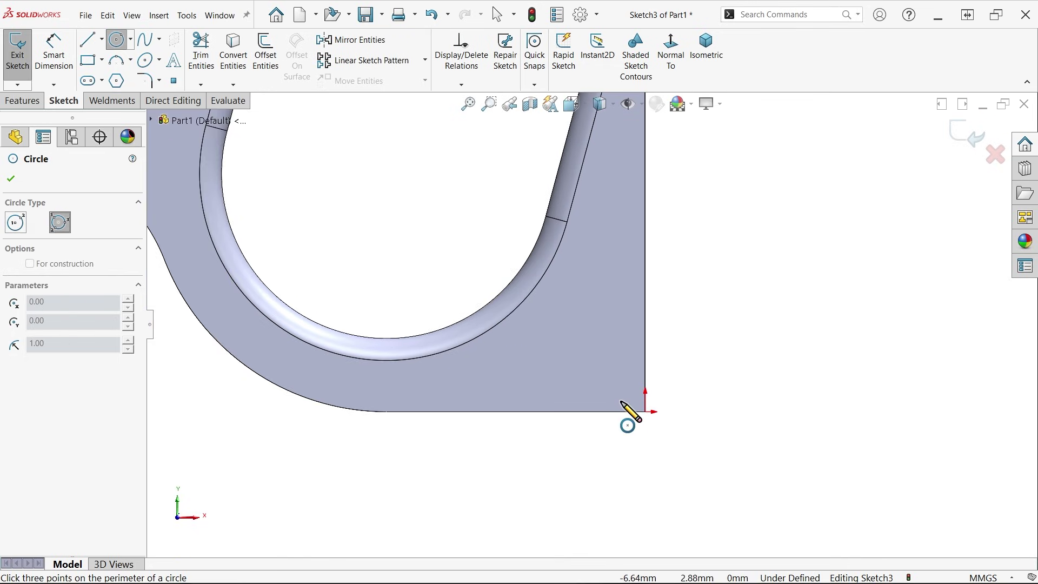
{"action": "scroll", "coordinate": [603, 371], "scroll_direction": "down", "scroll_amount": 2}
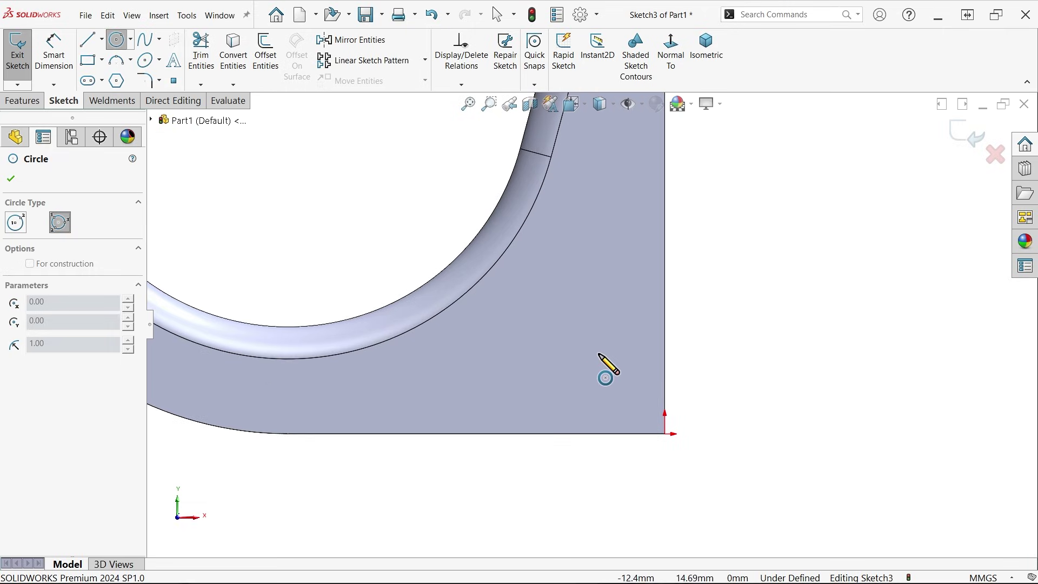
{"action": "left_click", "coordinate": [585, 356]}
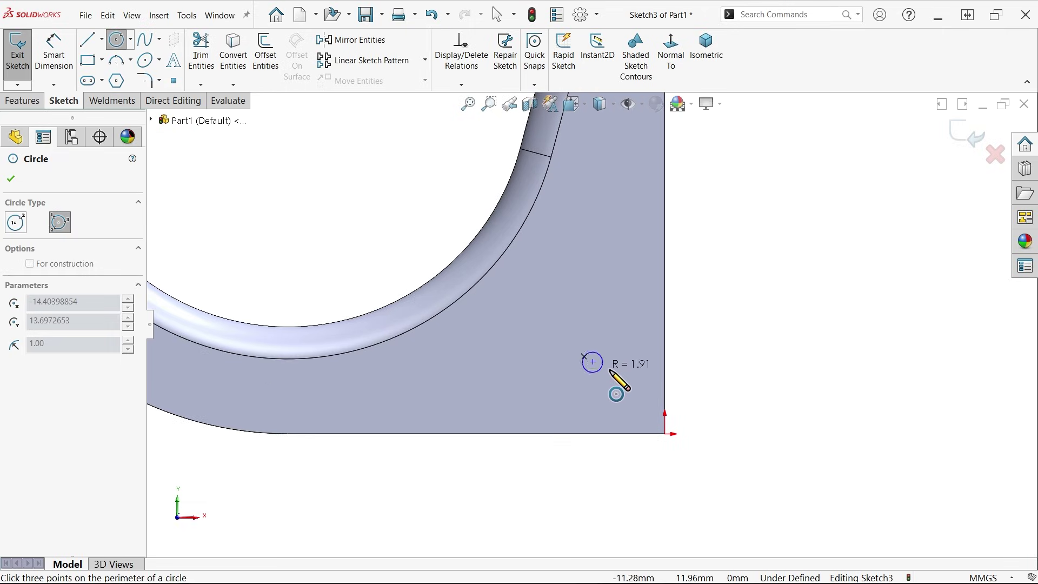
{"action": "left_click", "coordinate": [664, 381]}
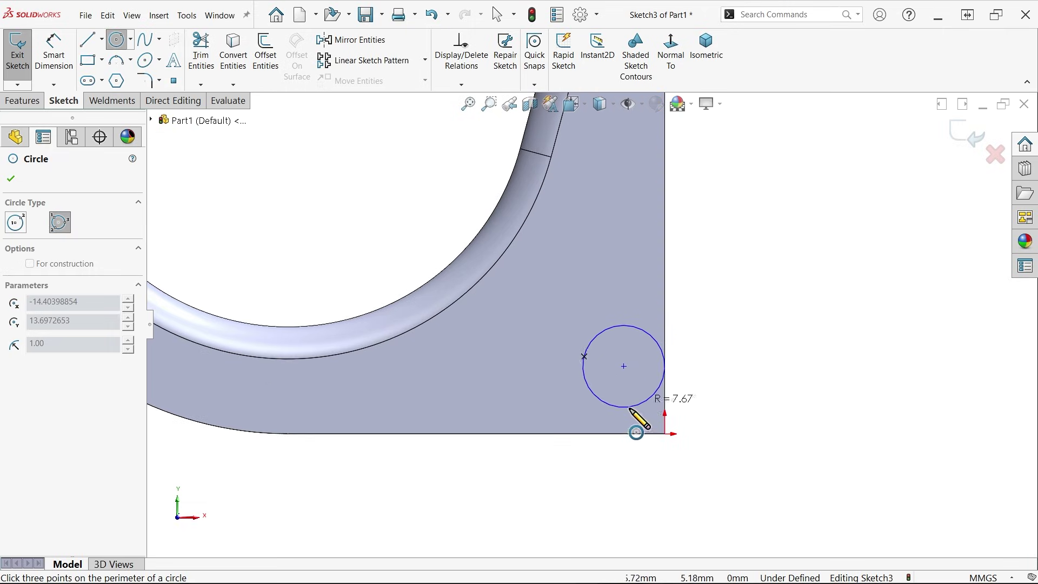
{"action": "left_click", "coordinate": [617, 433]}
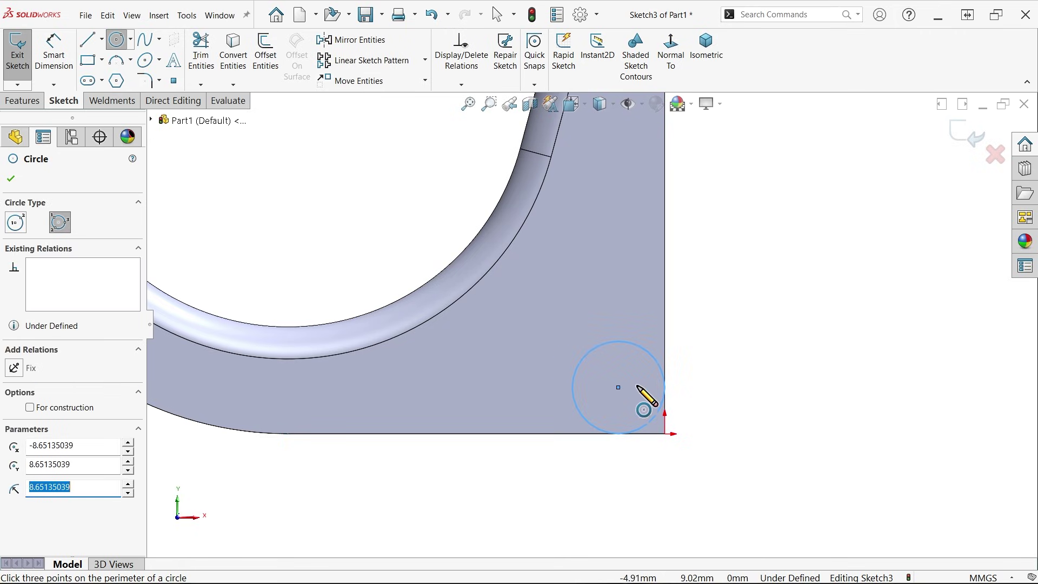
{"action": "left_click", "coordinate": [619, 388]}
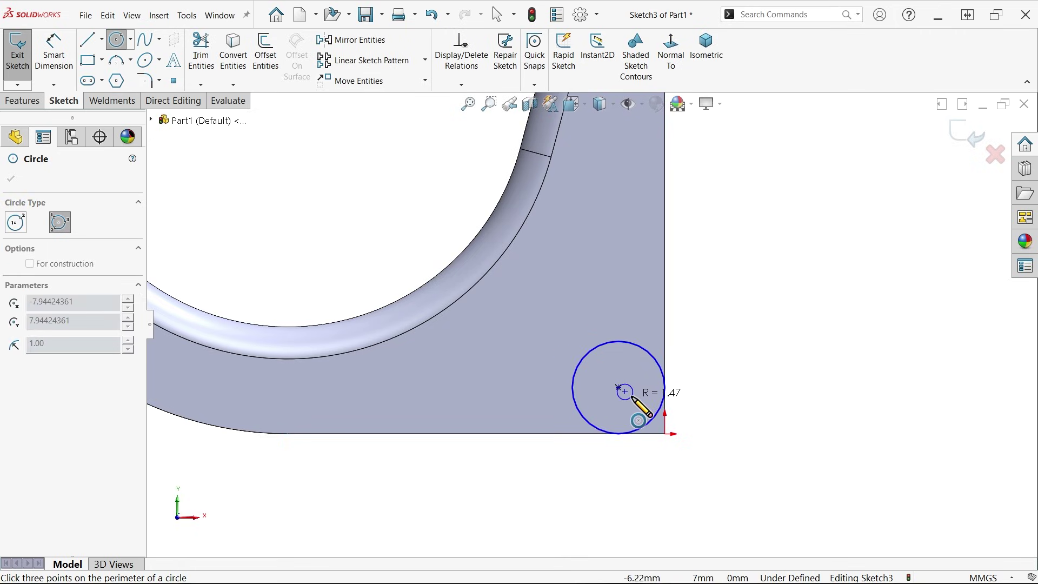
{"action": "key", "text": "Escape"}
- Draw a smaller concentric circle of about 4.29 mm radius inside the corner circle
{"action": "left_click", "coordinate": [117, 39]}
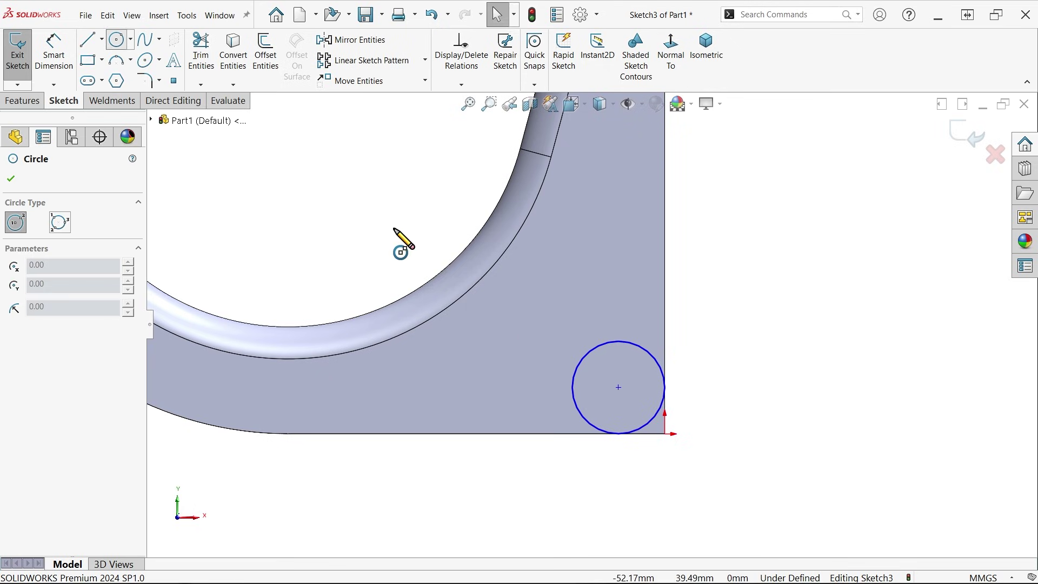
{"action": "left_click", "coordinate": [618, 388]}
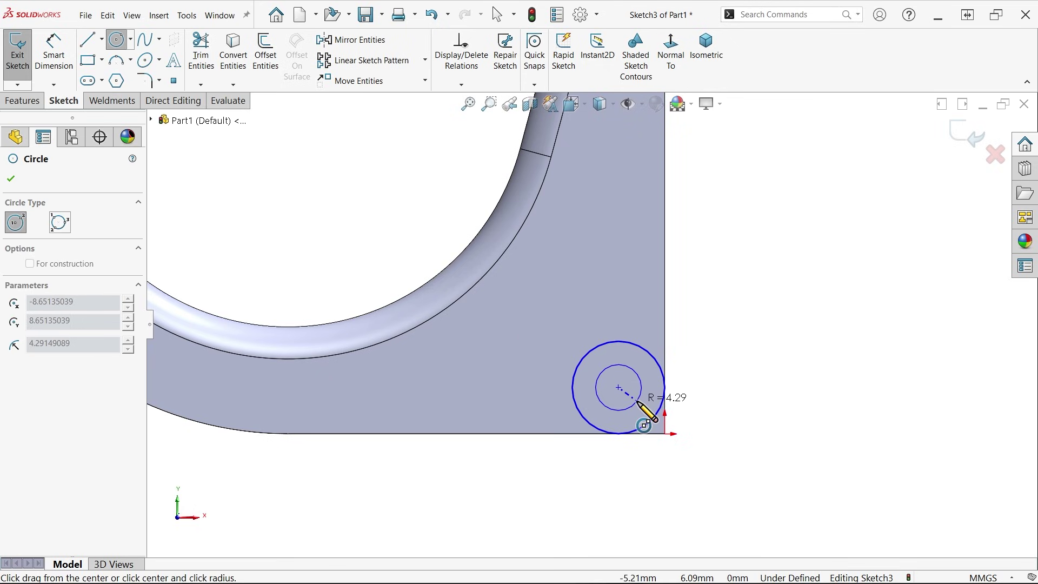
{"action": "left_click", "coordinate": [636, 402]}
- Dimension the outer corner circle to a 30 mm diameter
{"action": "left_click", "coordinate": [54, 51]}
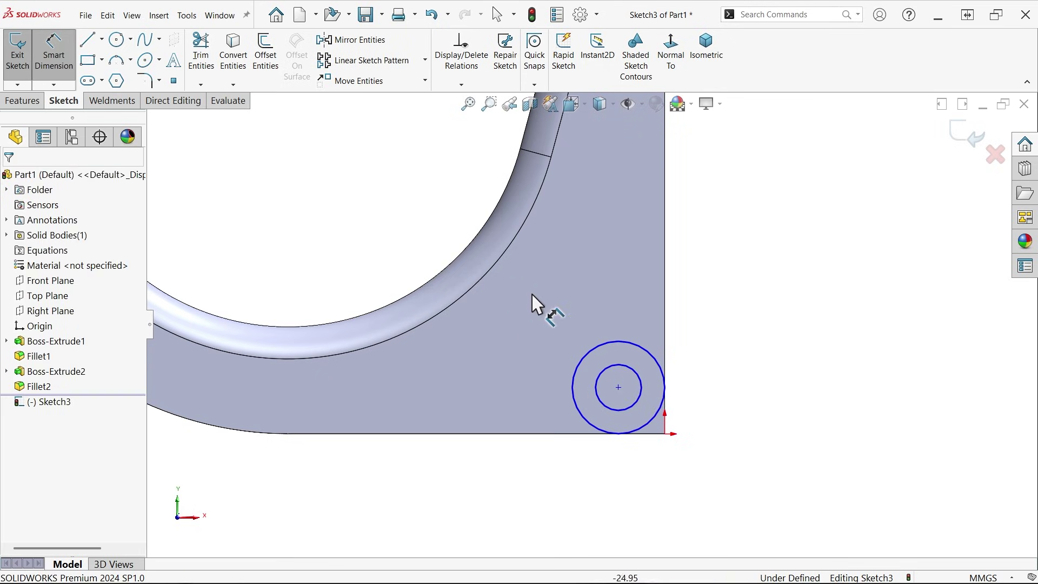
{"action": "scroll", "coordinate": [562, 318], "scroll_direction": "down", "scroll_amount": 3}
{"action": "left_click", "coordinate": [734, 415]}
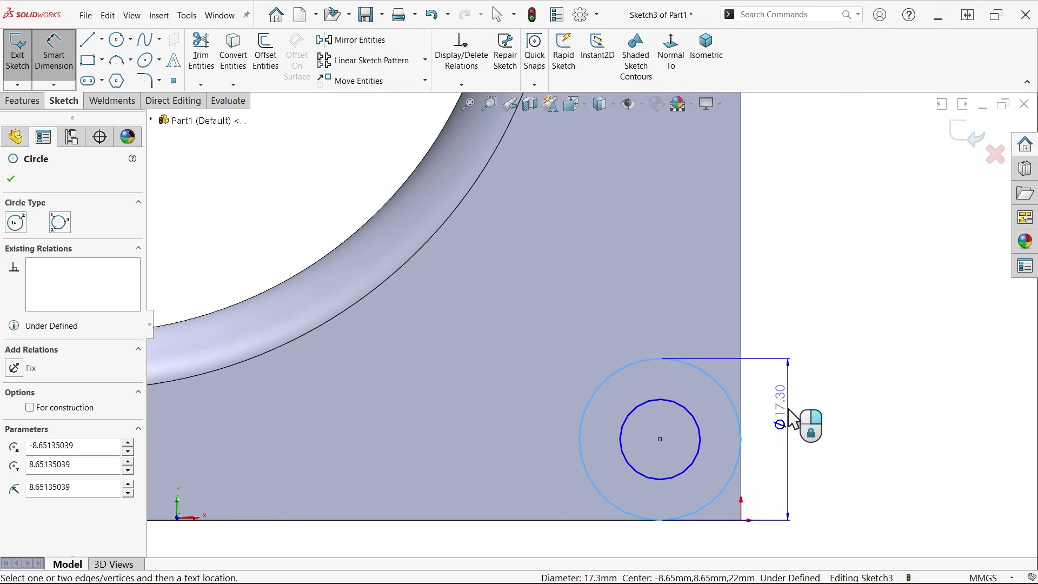
{"action": "left_click", "coordinate": [790, 420]}
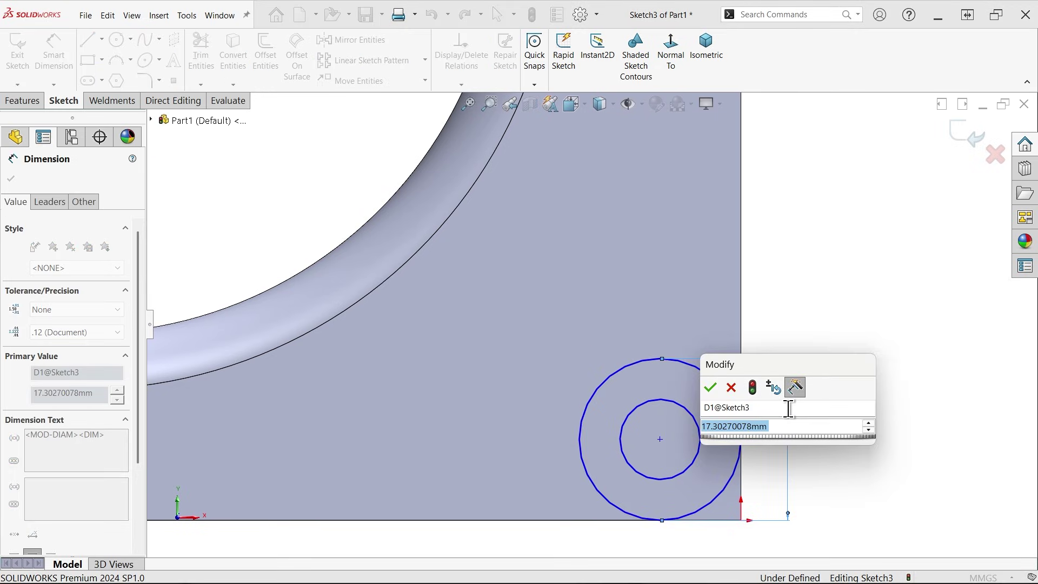
{"action": "type", "text": "30"}
{"action": "key", "text": "Return"}
{"action": "scroll", "coordinate": [684, 373], "scroll_direction": "up", "scroll_amount": 3}
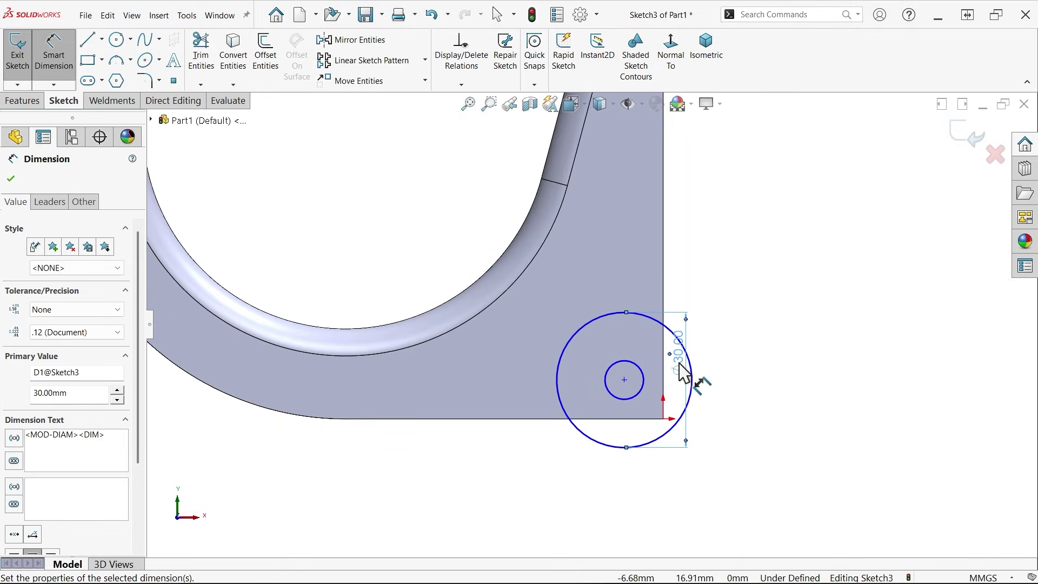
- Dimension the inner concentric circle to a 13 mm diameter and finish dimensioning
{"action": "scroll", "coordinate": [670, 390], "scroll_direction": "down", "scroll_amount": 3}
{"action": "left_click", "coordinate": [539, 356]}
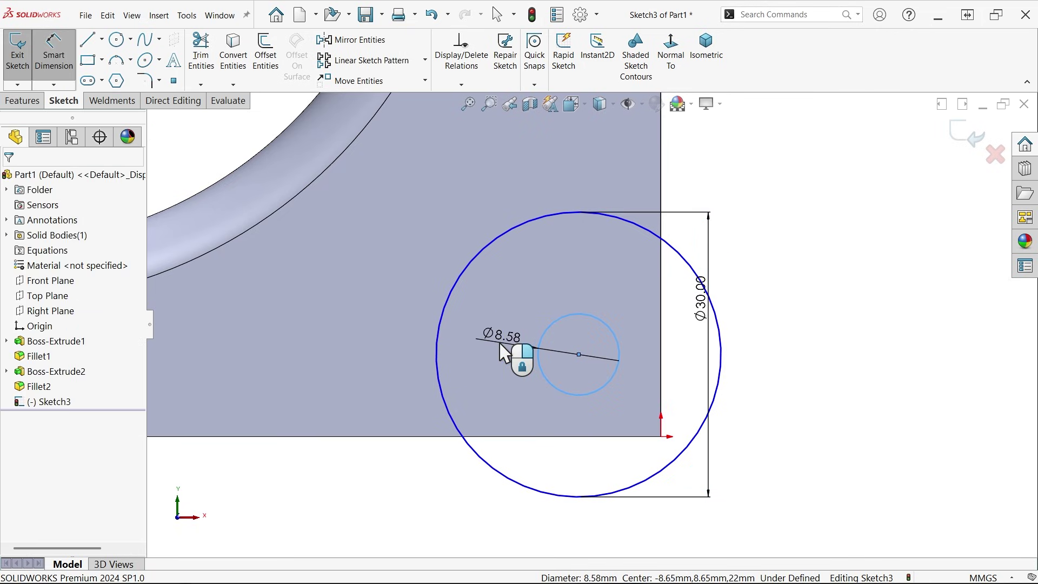
{"action": "left_click", "coordinate": [500, 346]}
{"action": "type", "text": "13"}
{"action": "key", "text": "Return"}
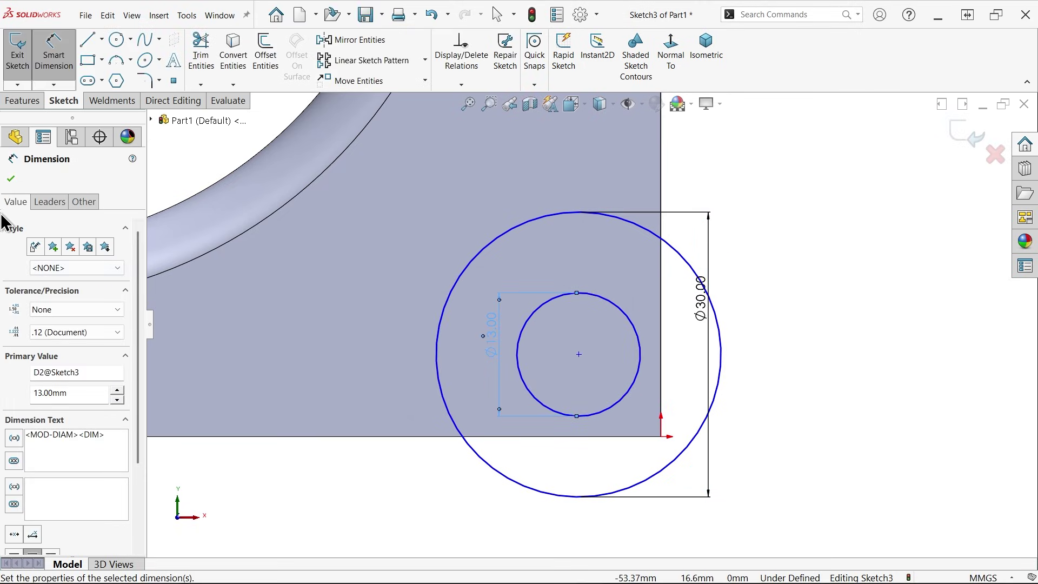
{"action": "left_click", "coordinate": [11, 179]}
- Convert the 30 mm circle to construction geometry and make it tangent to the body's bottom edge
{"action": "left_click", "coordinate": [528, 489]}
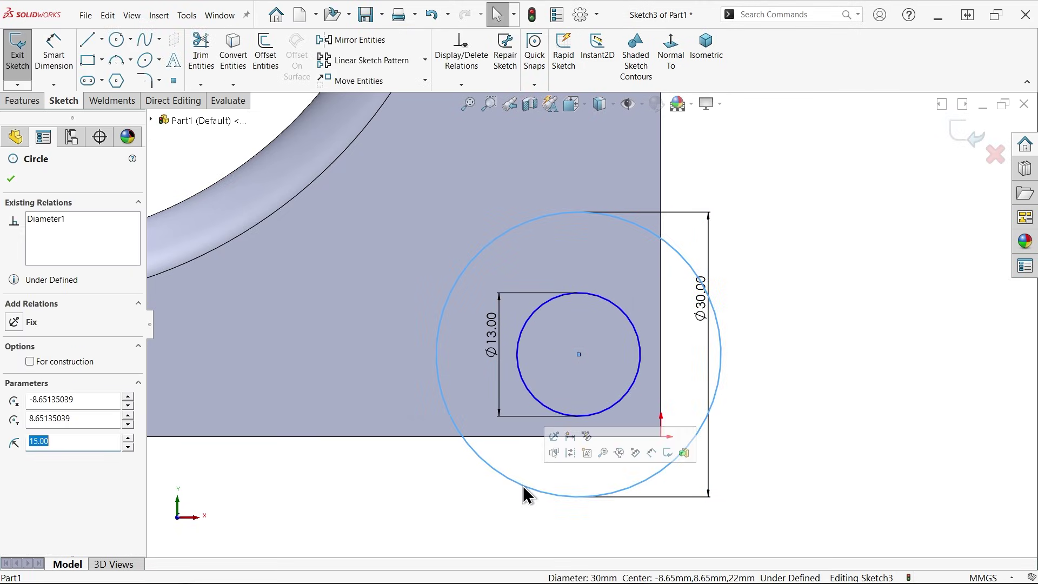
{"action": "left_click", "coordinate": [570, 454]}
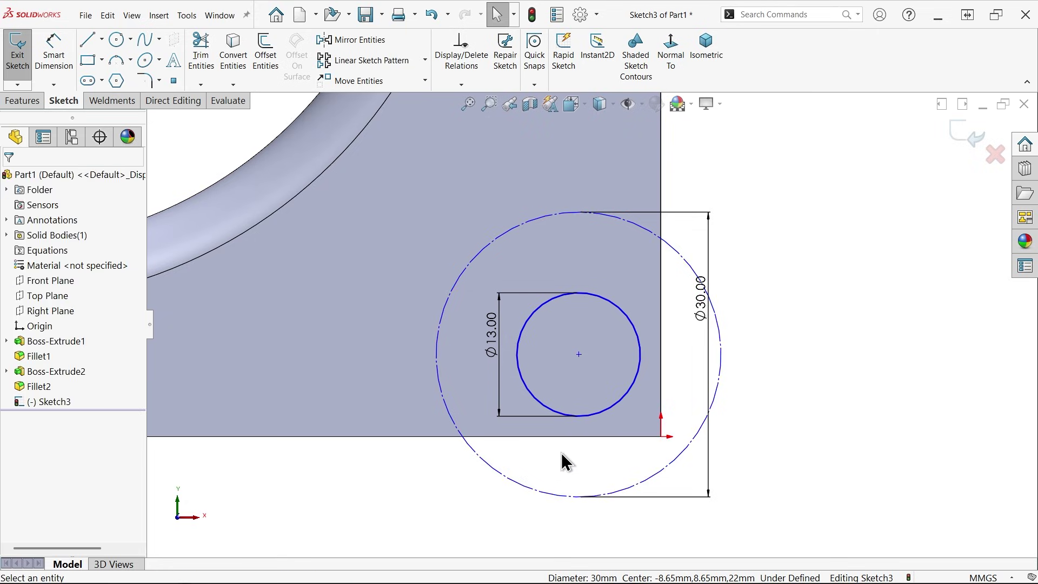
{"action": "left_click", "coordinate": [547, 497]}
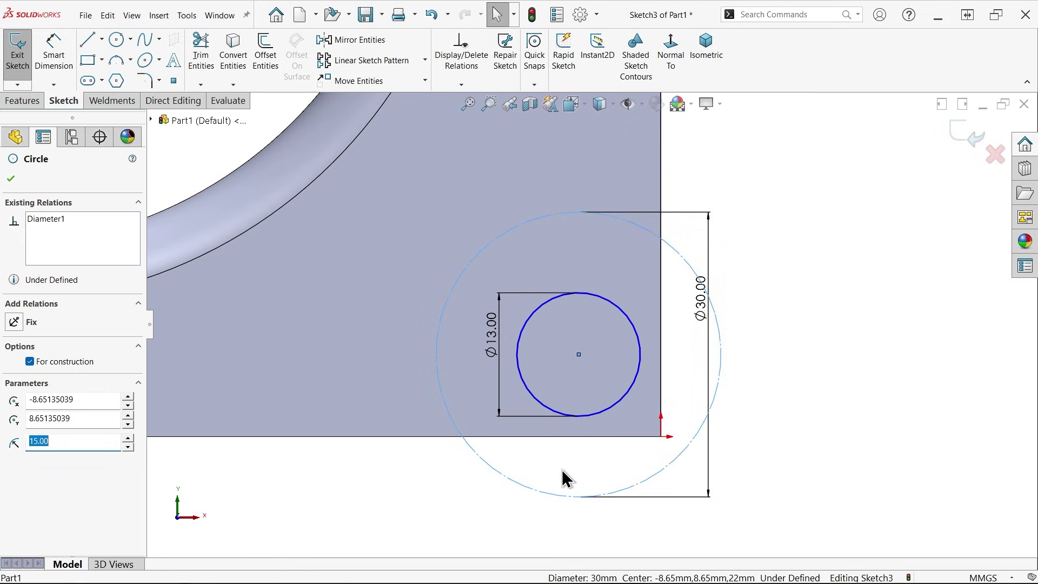
{"action": "left_click", "coordinate": [575, 437], "text": "ctrl"}
{"action": "left_click", "coordinate": [601, 390]}
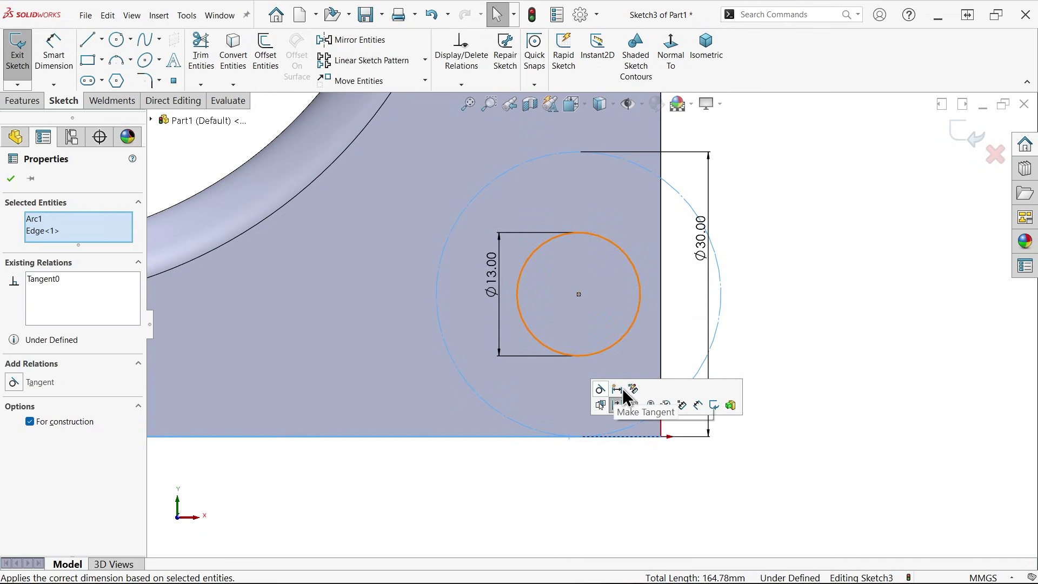
{"action": "key", "text": "Escape"}
- Make the 30 mm construction circle tangent to the body's vertical edge
{"action": "left_click", "coordinate": [717, 333]}
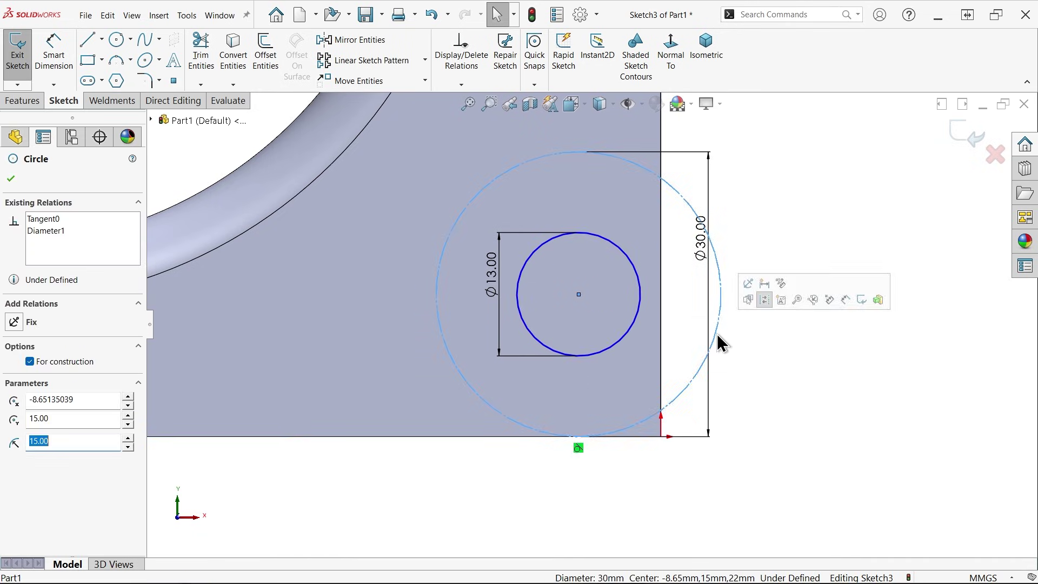
{"action": "left_click", "coordinate": [666, 344], "text": "ctrl"}
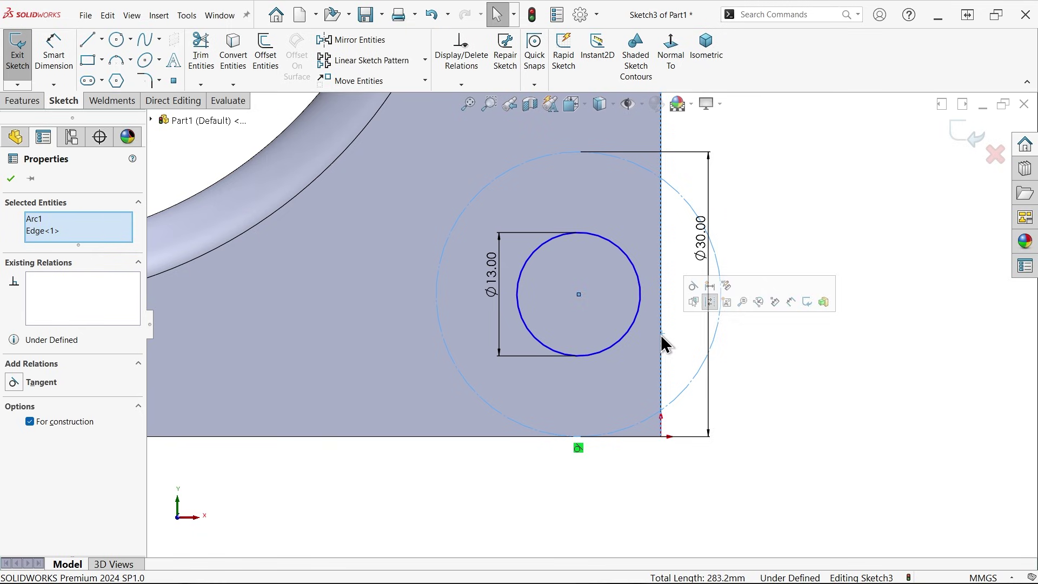
{"action": "left_click", "coordinate": [692, 286]}
{"action": "key", "text": "Escape"}
{"action": "scroll", "coordinate": [588, 342], "scroll_direction": "up", "scroll_amount": 5}
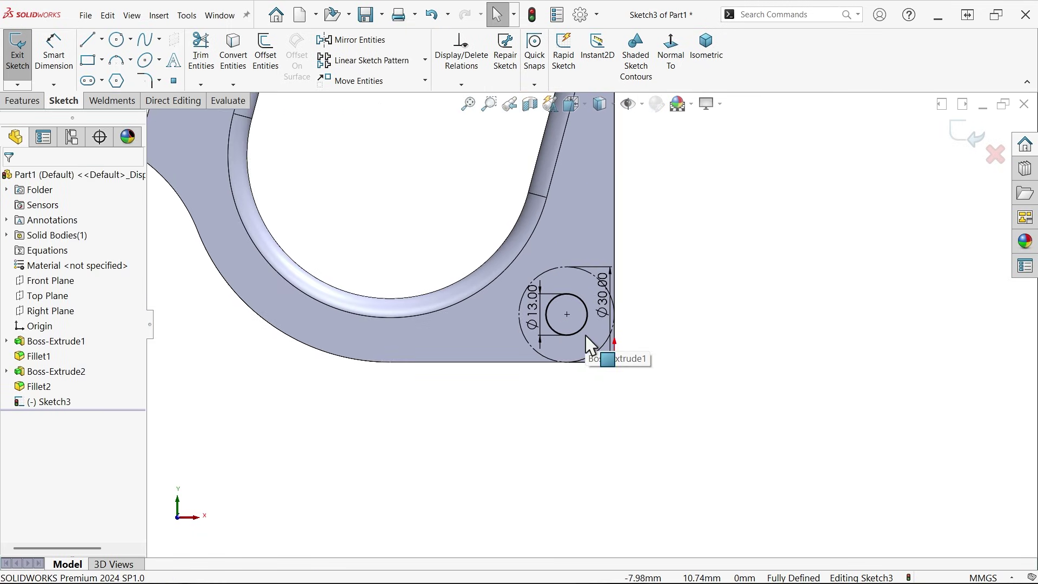
- Cut-extrude the 13 mm circle into the body with the Blind end condition and a depth of 8 mm
{"action": "scroll", "coordinate": [589, 346], "scroll_direction": "down", "scroll_amount": 2}
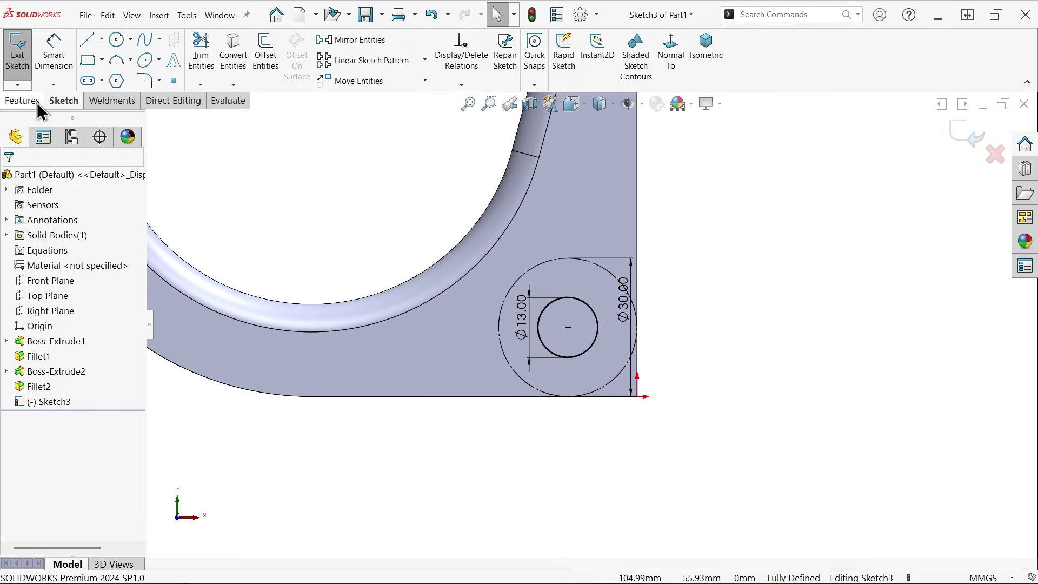
{"action": "left_click", "coordinate": [22, 101]}
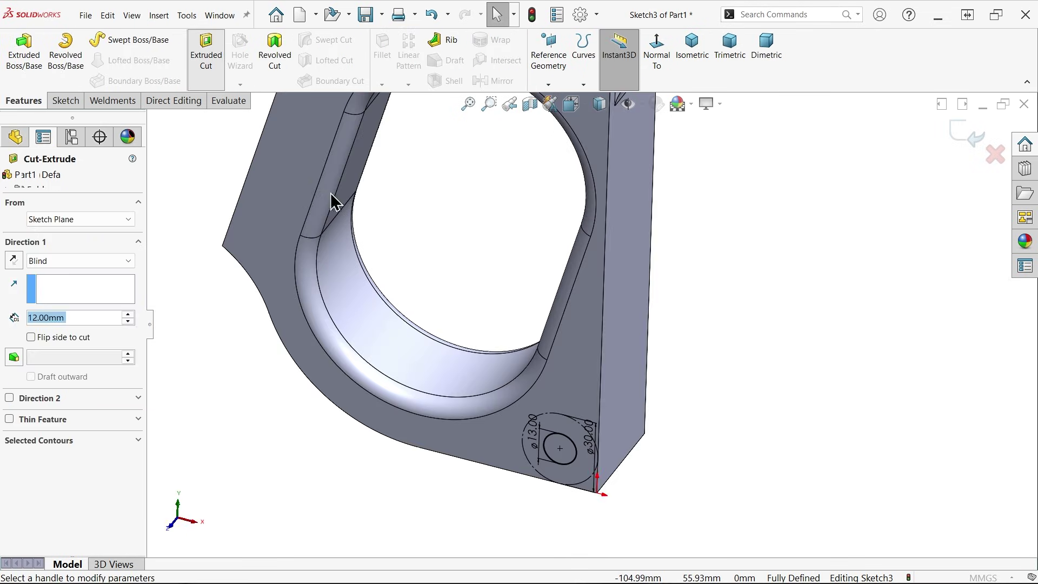
{"action": "type", "text": "8"}
{"action": "key", "text": "Return"}
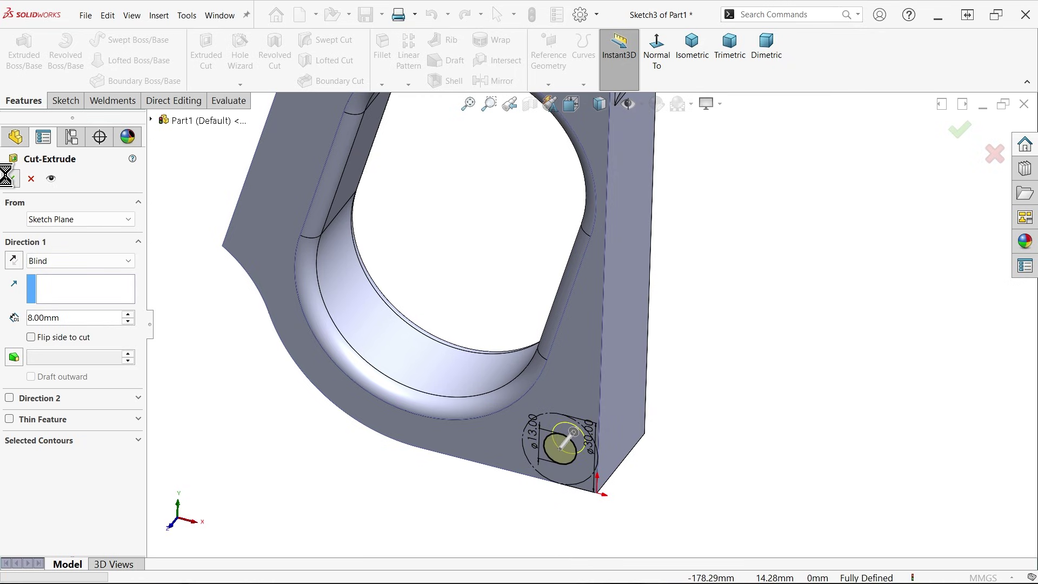
{"action": "left_click", "coordinate": [10, 178]}
- Mirror the 13 mm hole cut about the Front Plane
{"action": "middle_click_drag", "start_coordinate": [255, 381], "coordinate": [286, 384]}
{"action": "left_click", "coordinate": [368, 151]}
{"action": "left_click", "coordinate": [501, 81]}
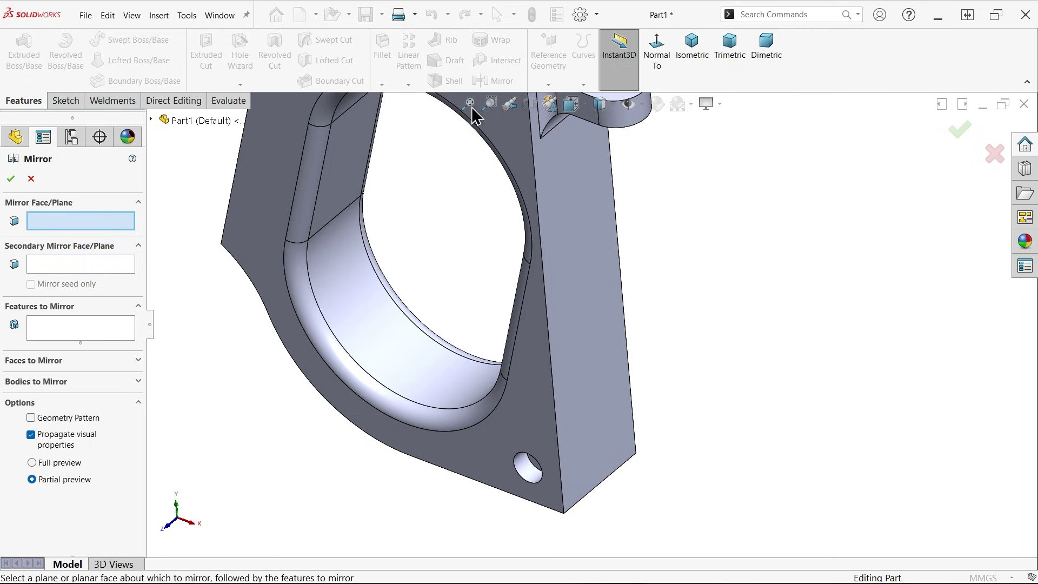
{"action": "left_click", "coordinate": [151, 120]}
{"action": "middle_click_drag", "start_coordinate": [324, 260], "coordinate": [533, 315]}
{"action": "scroll", "coordinate": [290, 278], "scroll_direction": "up", "scroll_amount": 2}
{"action": "left_click", "coordinate": [221, 225]}
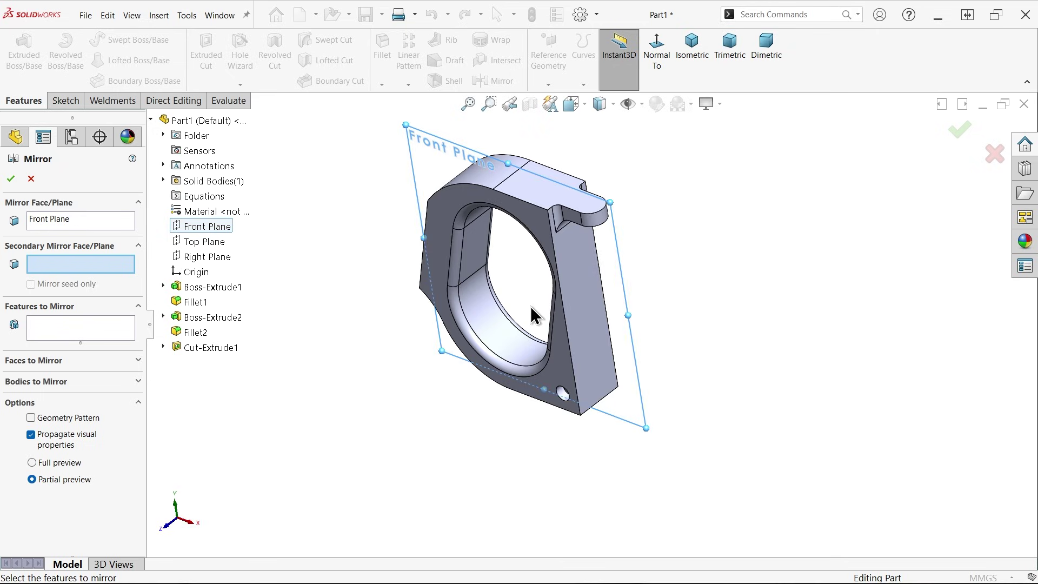
{"action": "scroll", "coordinate": [532, 314], "scroll_direction": "down", "scroll_amount": 2}
{"action": "left_click", "coordinate": [58, 333]}
{"action": "scroll", "coordinate": [625, 449], "scroll_direction": "down", "scroll_amount": 3}
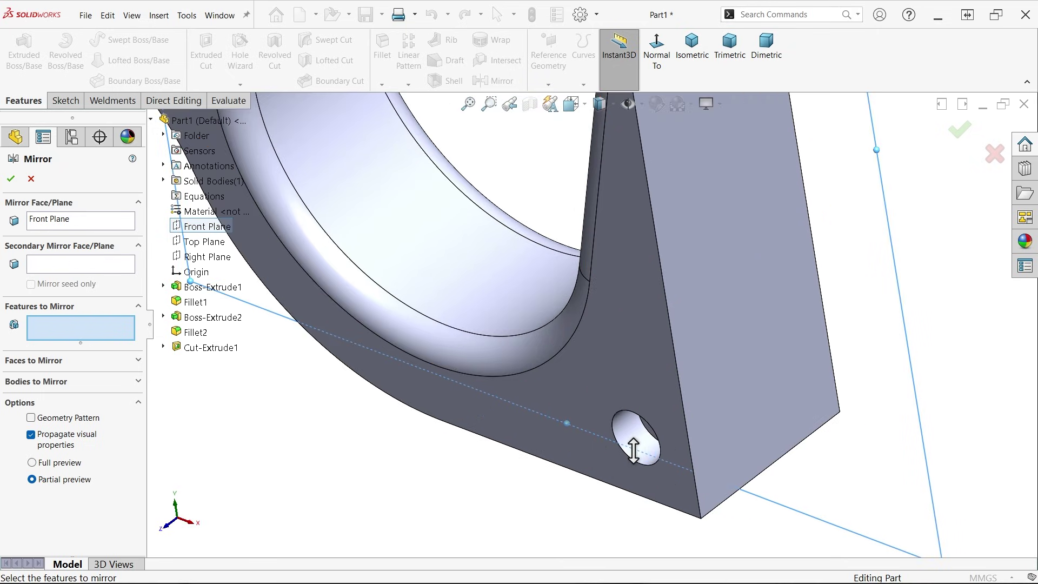
{"action": "left_click", "coordinate": [638, 442]}
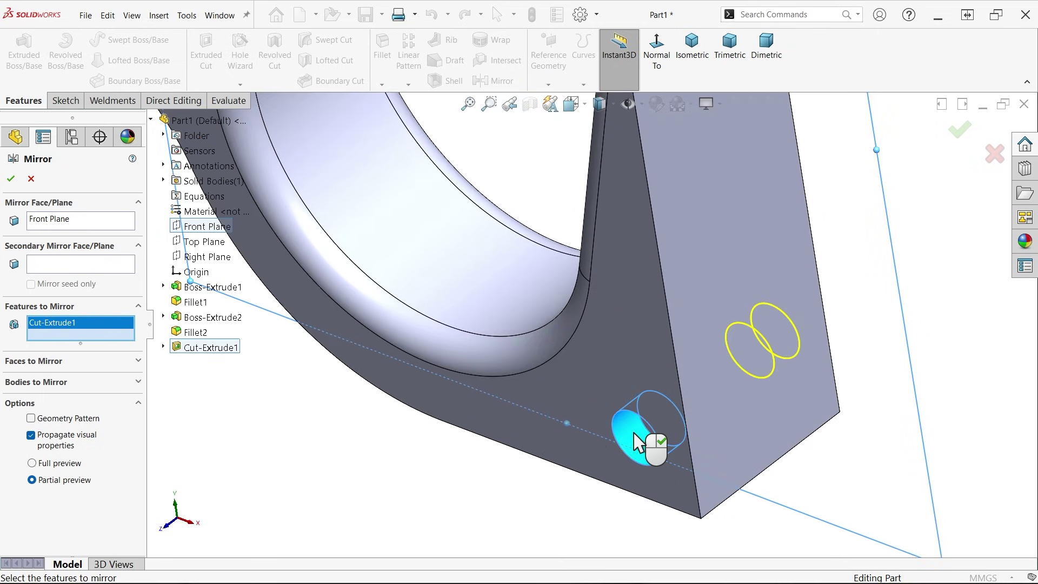
{"action": "left_click", "coordinate": [10, 178]}
- Inspect the part with the mirrored hole from several angles and check the full round fillet callout in the drawing image in Photos
{"action": "scroll", "coordinate": [408, 318], "scroll_direction": "up", "scroll_amount": 5}
{"action": "scroll", "coordinate": [640, 261], "scroll_direction": "down", "scroll_amount": 3}
{"action": "middle_click_drag", "start_coordinate": [640, 261], "coordinate": [653, 370]}
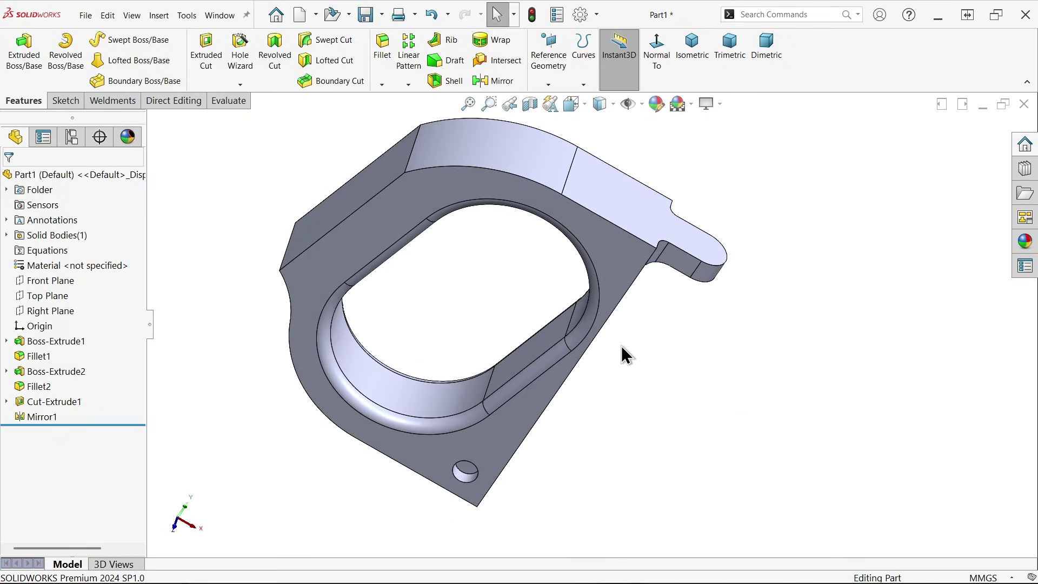
{"action": "scroll", "coordinate": [430, 232], "scroll_direction": "up", "scroll_amount": 1}
{"action": "scroll", "coordinate": [431, 232], "scroll_direction": "down", "scroll_amount": 3}
{"action": "middle_click_drag", "start_coordinate": [455, 288], "coordinate": [419, 193]}
{"action": "left_click", "coordinate": [519, 574]}
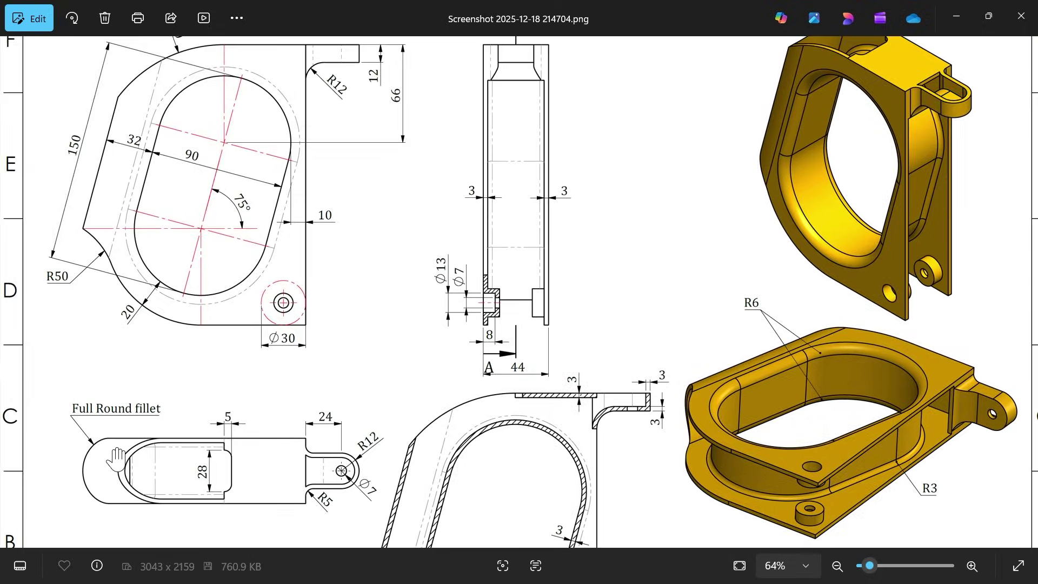
{"action": "scroll", "coordinate": [179, 376], "scroll_direction": "up", "scroll_amount": 3}
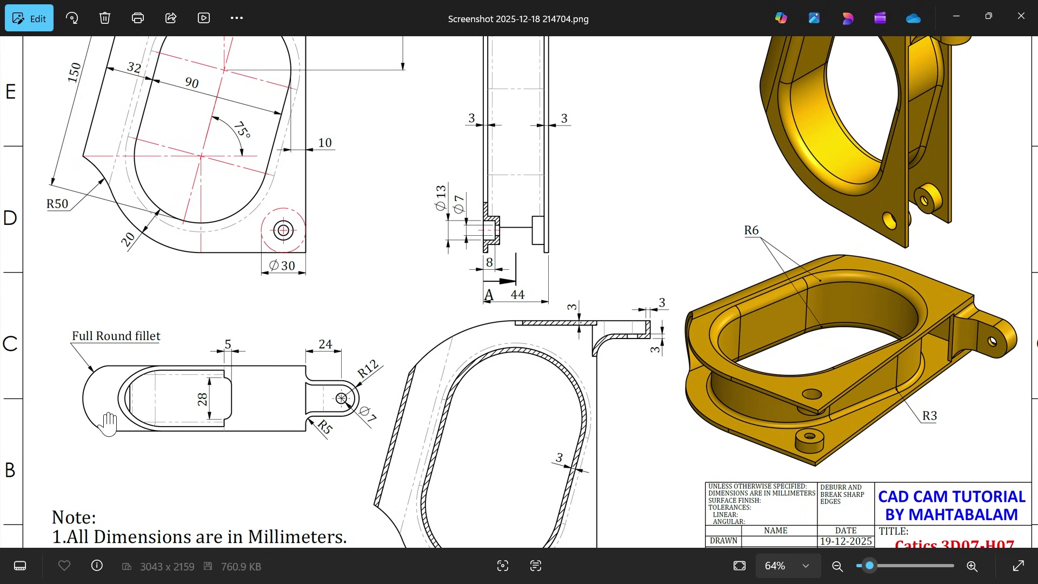
- Examine the full round fillet, slot and lug dimensions in the drawing image, and return to SOLIDWORKS
{"action": "left_click_drag", "start_coordinate": [172, 293], "coordinate": [216, 394]}
{"action": "left_click_drag", "start_coordinate": [346, 536], "coordinate": [350, 386]}
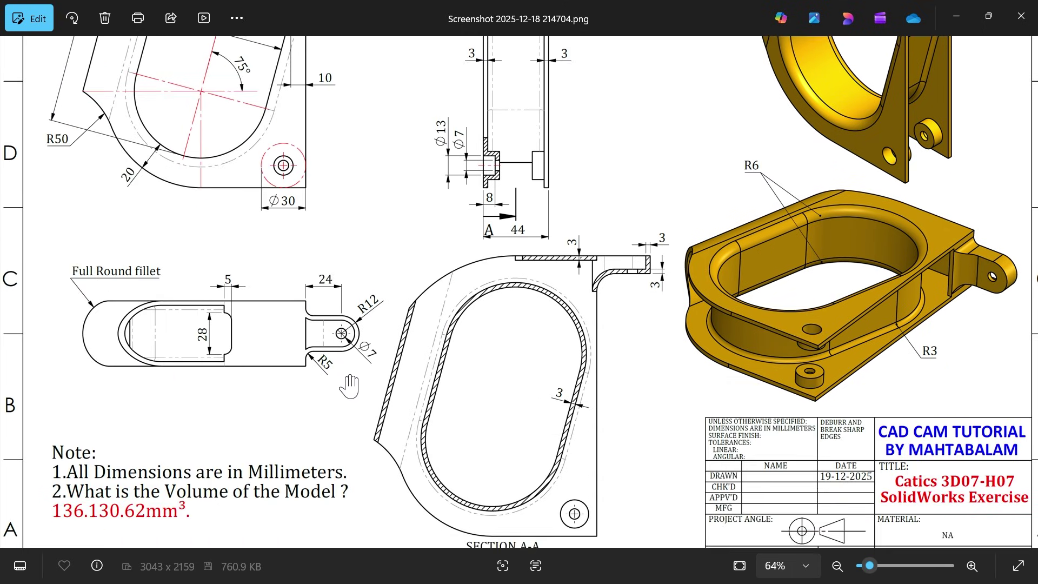
{"action": "scroll", "coordinate": [346, 360], "scroll_direction": "up", "scroll_amount": 3}
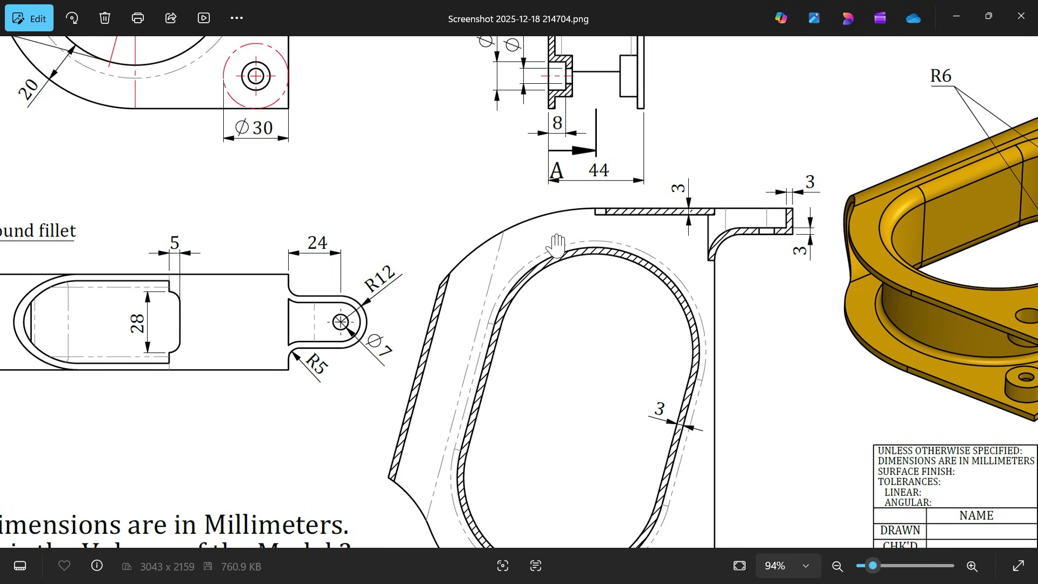
{"action": "left_click_drag", "start_coordinate": [216, 318], "coordinate": [236, 315]}
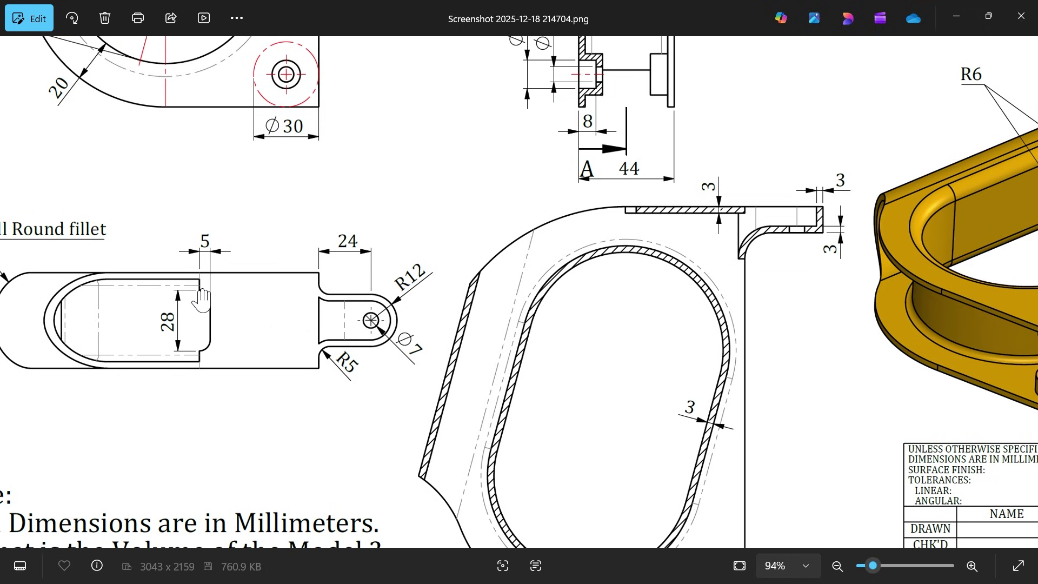
{"action": "scroll", "coordinate": [489, 222], "scroll_direction": "down", "scroll_amount": 5}
{"action": "left_click", "coordinate": [956, 17]}
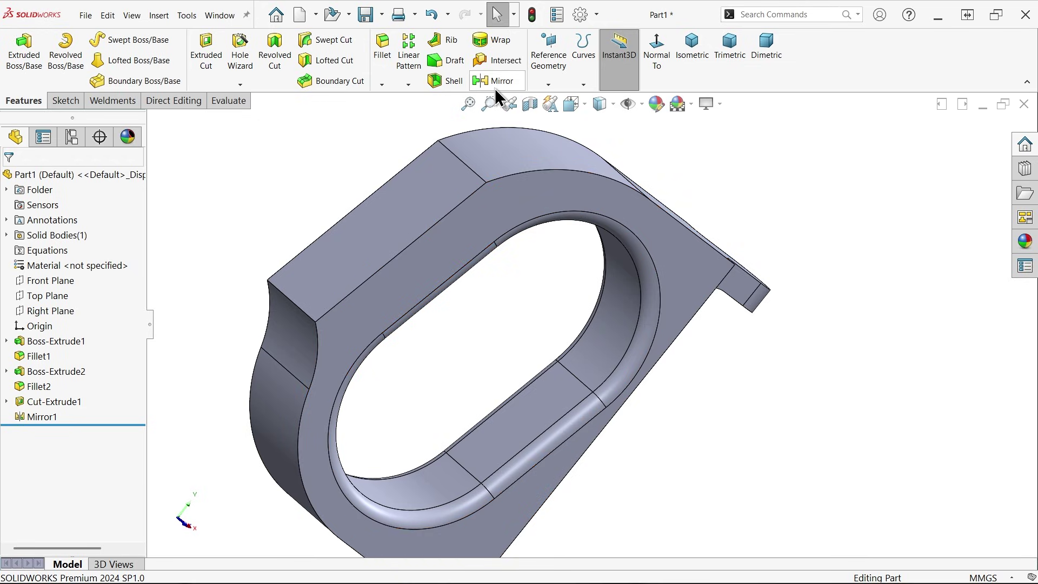
- Apply a full round fillet with the body's slanted edge face as the center face and its two flat faces as the side faces
{"action": "left_click", "coordinate": [382, 57]}
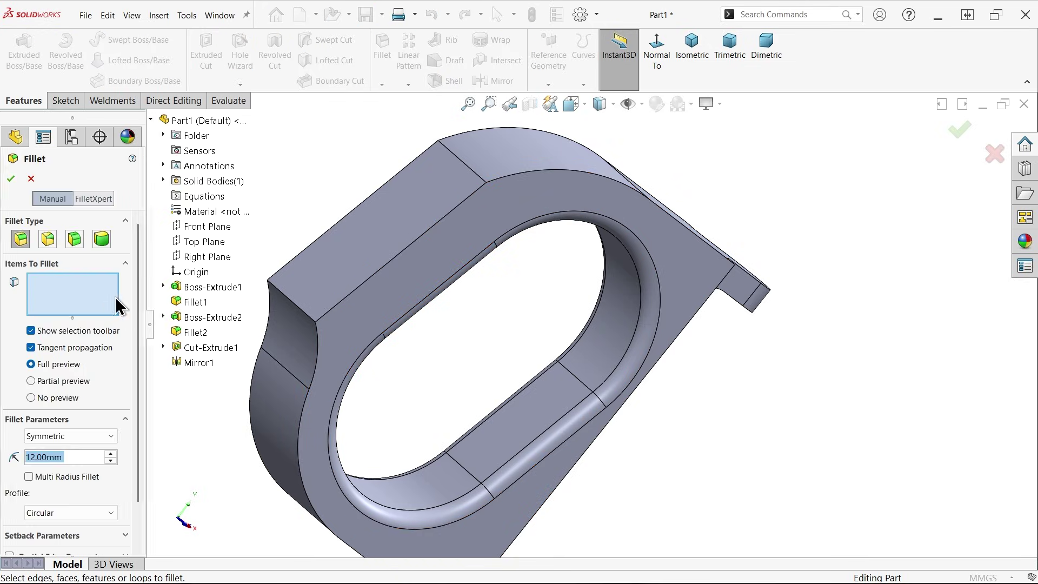
{"action": "left_click", "coordinate": [100, 241]}
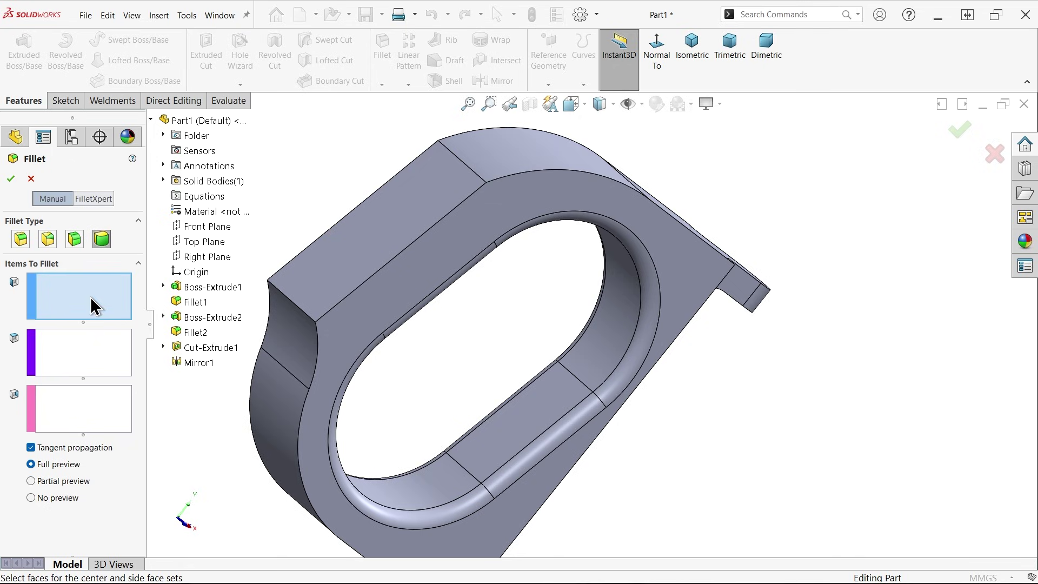
{"action": "left_click", "coordinate": [404, 278]}
{"action": "left_click", "coordinate": [100, 357]}
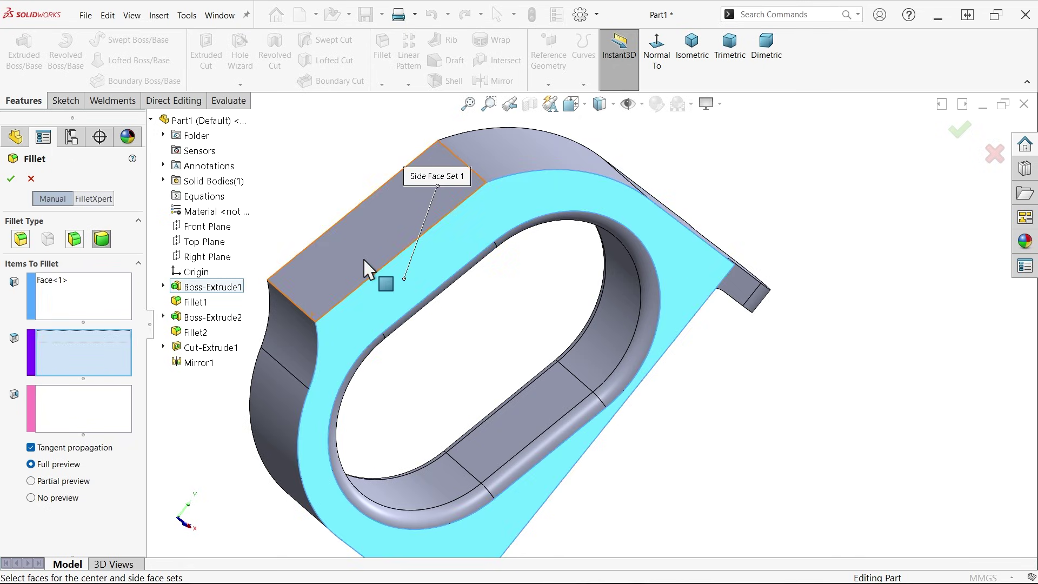
{"action": "left_click", "coordinate": [371, 274]}
{"action": "left_click", "coordinate": [105, 411]}
{"action": "middle_click_drag", "start_coordinate": [357, 326], "coordinate": [563, 326]}
{"action": "left_click", "coordinate": [565, 328]}
{"action": "scroll", "coordinate": [619, 333], "scroll_direction": "down", "scroll_amount": 4}
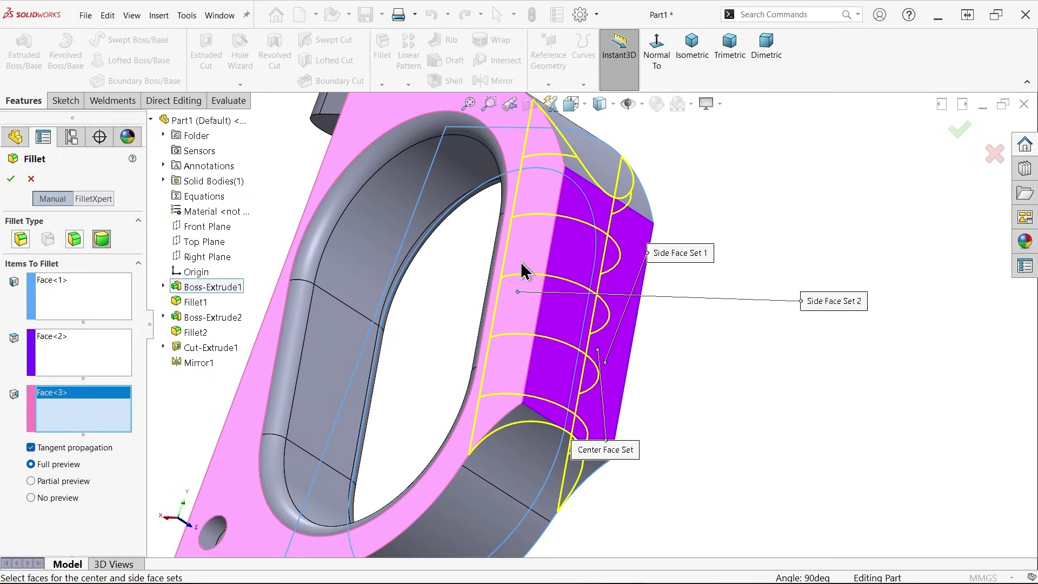
{"action": "left_click", "coordinate": [11, 179]}
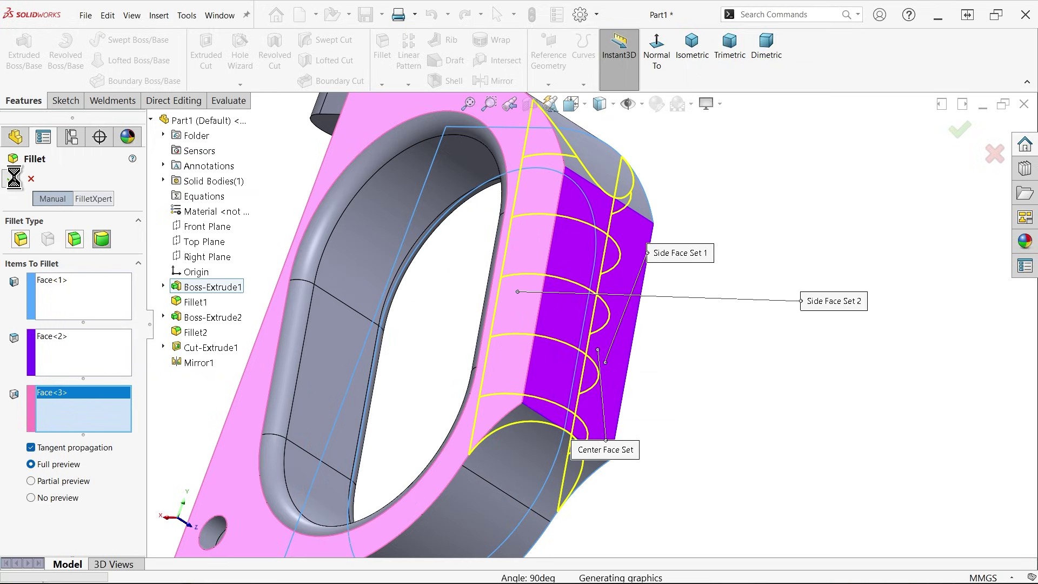
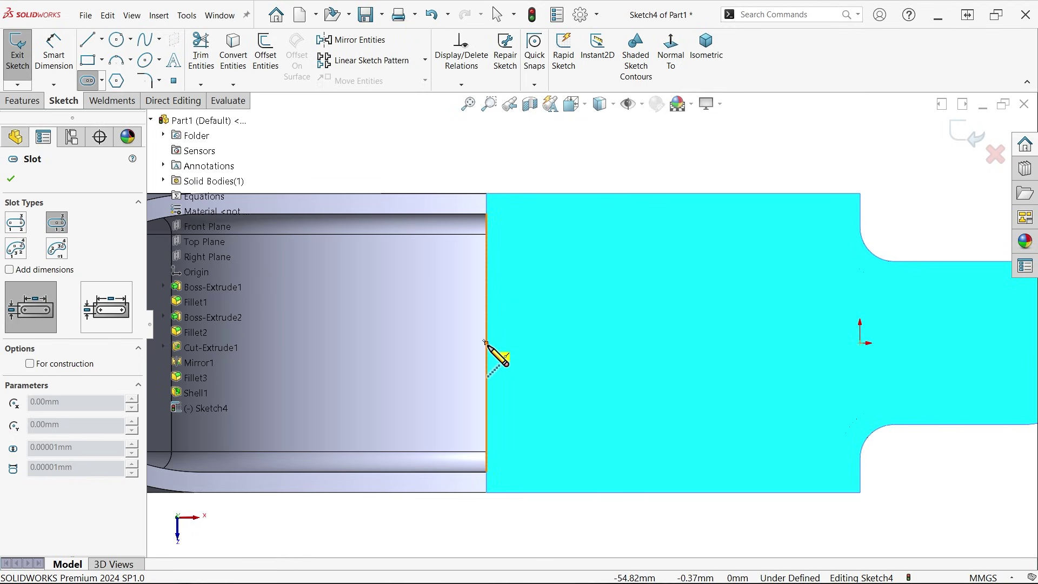
- Sketch a vertical centerpoint slot about 7.5 mm wide and 23.6 mm between centers, centered on the midpoint of the face's edge at the opening
{"action": "left_click", "coordinate": [485, 343]}
{"action": "left_click", "coordinate": [487, 262]}
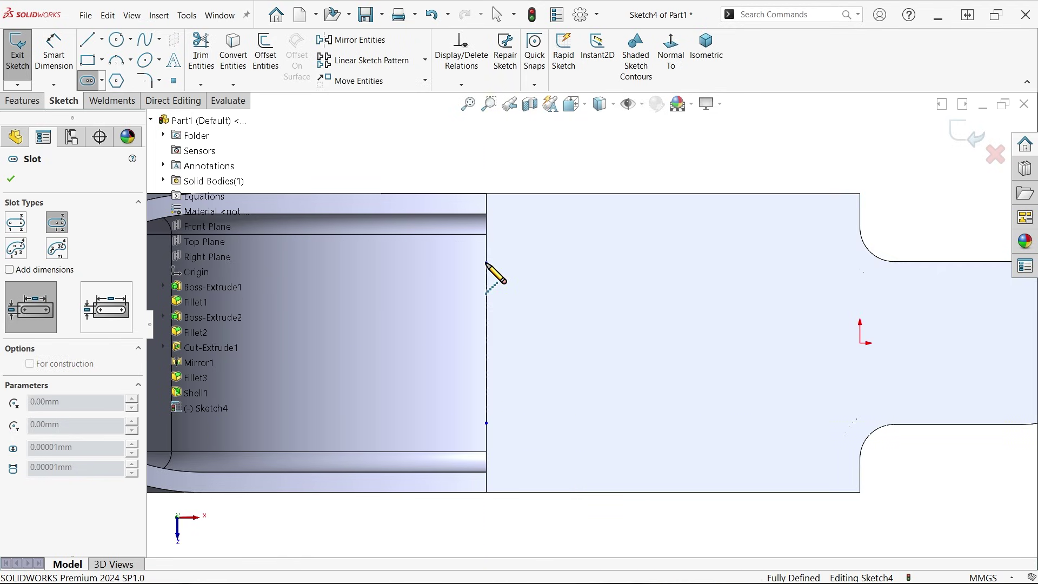
{"action": "left_click", "coordinate": [512, 273]}
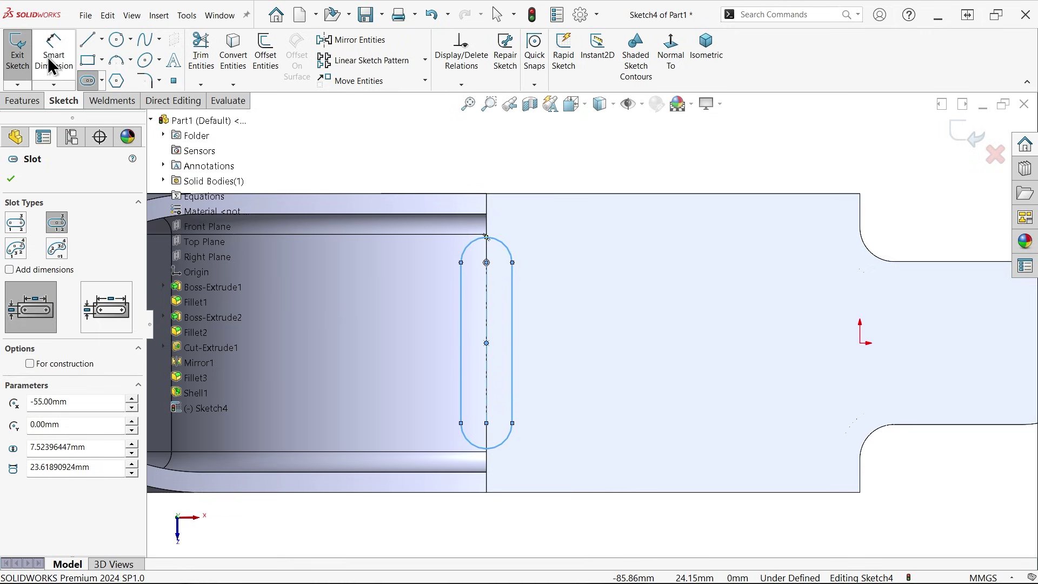
- Dimension the slot's straight side to 5 mm from its centerline
{"action": "left_click", "coordinate": [48, 59]}
{"action": "left_click", "coordinate": [513, 289]}
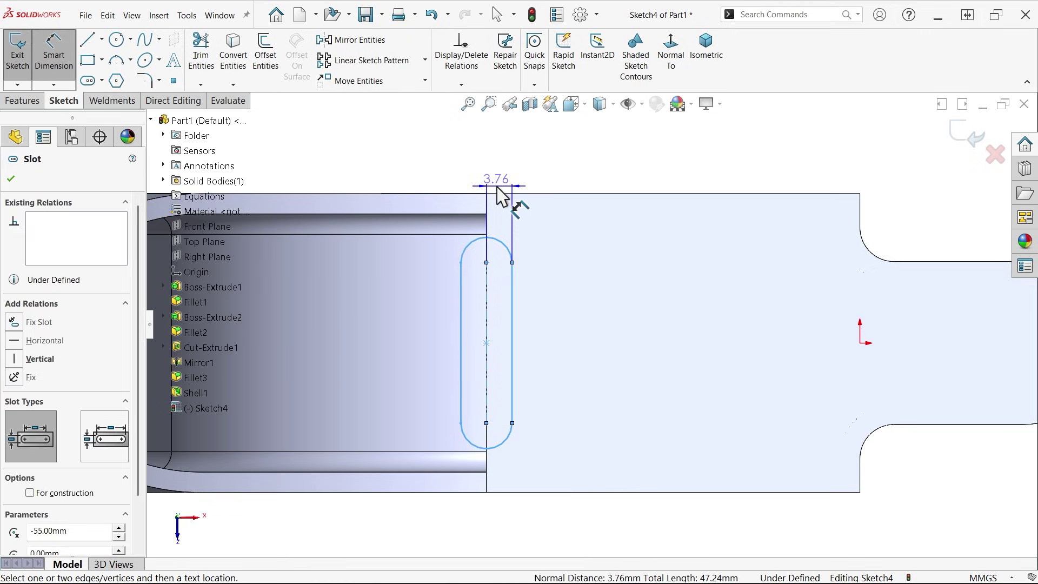
{"action": "left_click", "coordinate": [500, 164]}
{"action": "type", "text": "5"}
{"action": "key", "text": "Return"}
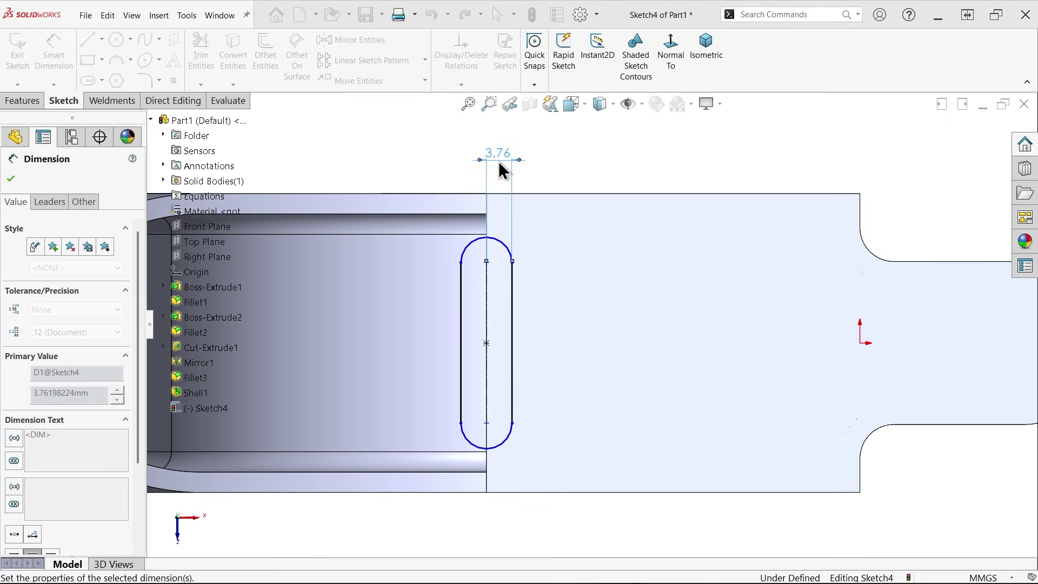
- Dimension the slot's overall length between the outer points of its end arcs as 28 mm
{"action": "left_click", "coordinate": [495, 233]}
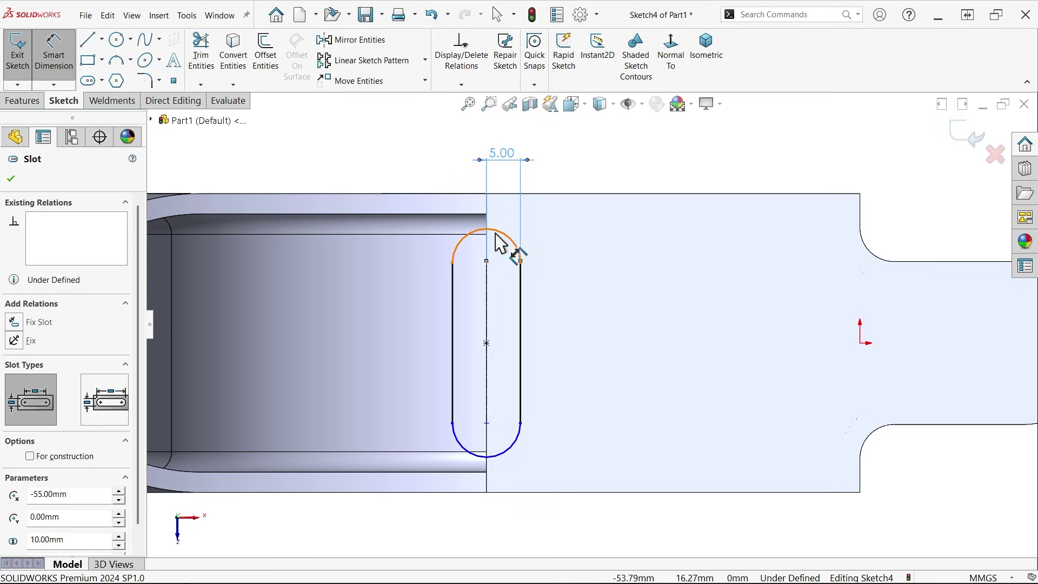
{"action": "left_click", "coordinate": [493, 455]}
{"action": "left_click", "coordinate": [394, 354]}
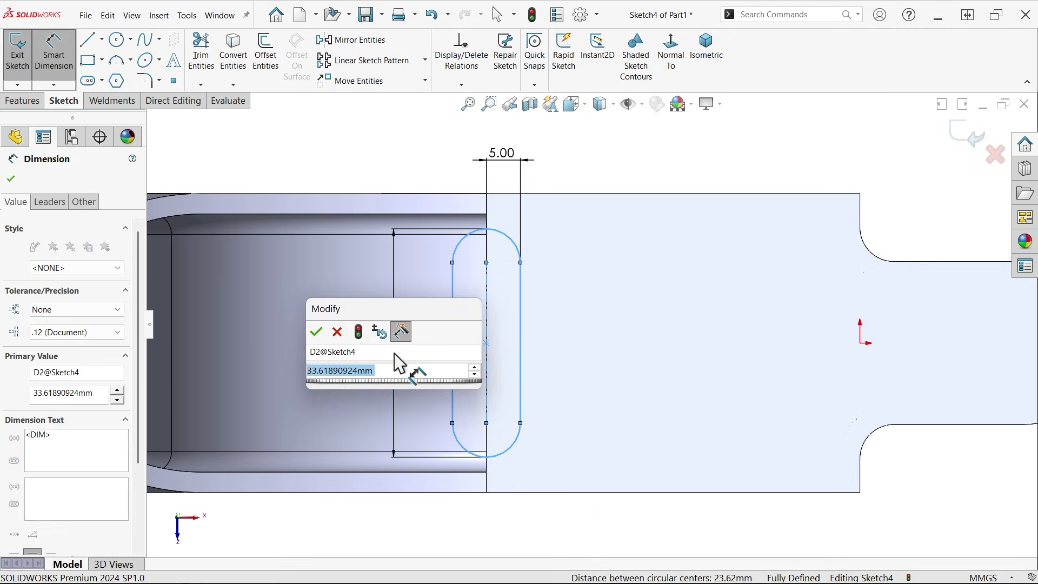
{"action": "type", "text": "28"}
{"action": "key", "text": "Return"}
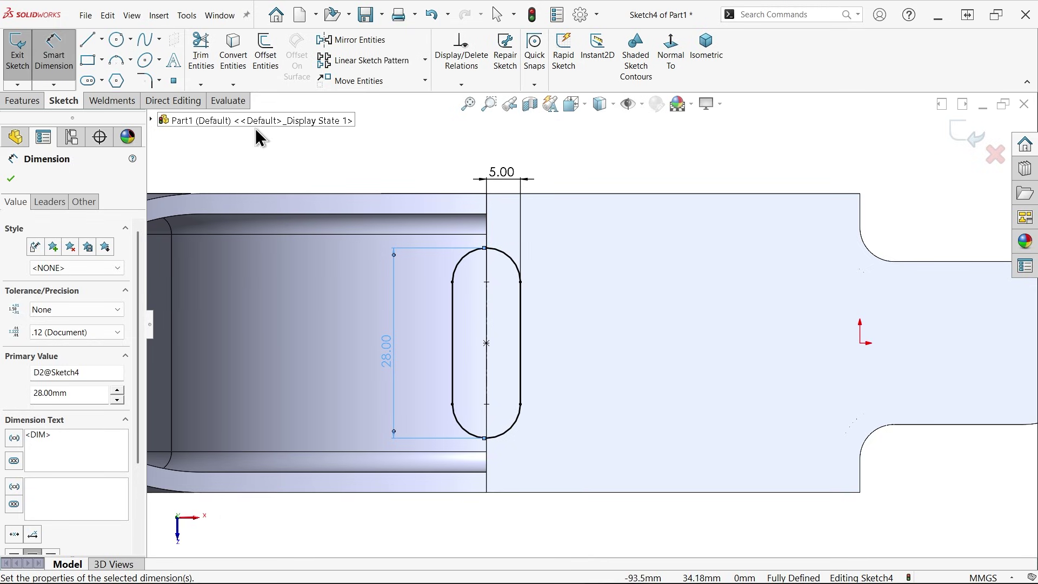
{"action": "key", "text": "Escape"}
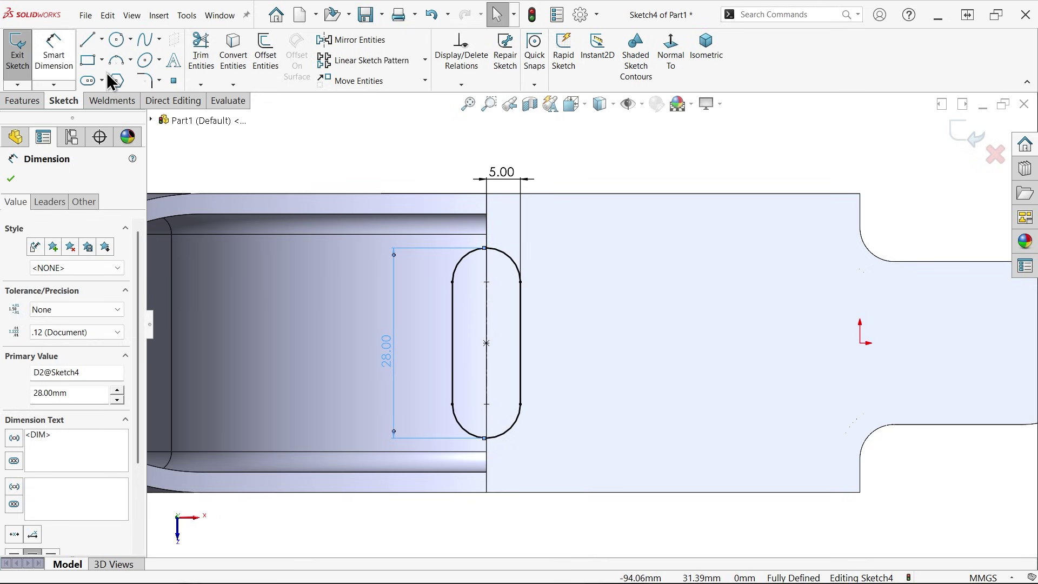
- Offset the lug's rounded end, straight sides and both corner fillet edges inward by 3 mm
{"action": "left_click", "coordinate": [267, 60]}
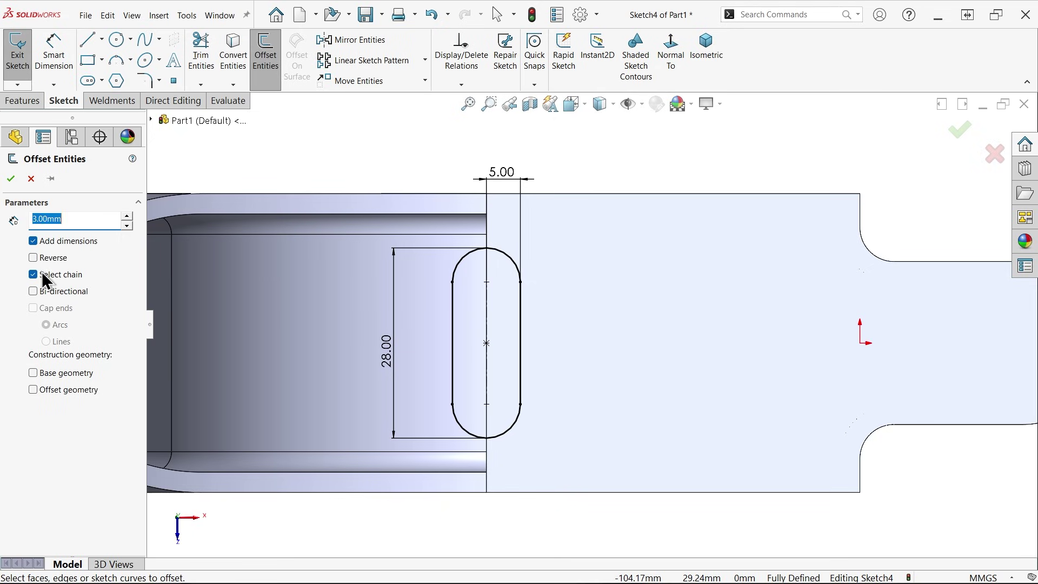
{"action": "scroll", "coordinate": [588, 334], "scroll_direction": "up", "scroll_amount": 3}
{"action": "scroll", "coordinate": [776, 359], "scroll_direction": "down", "scroll_amount": 4}
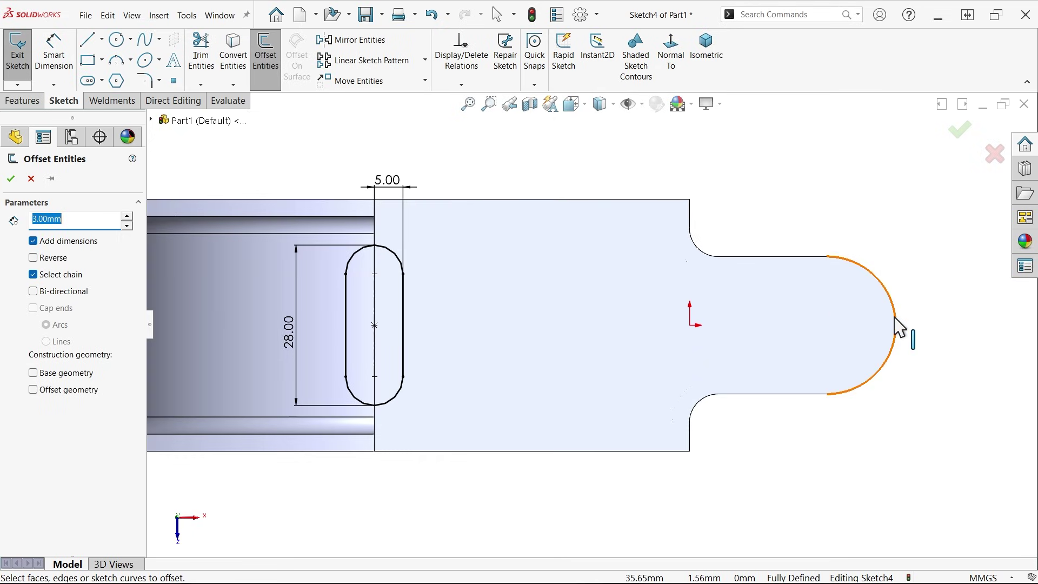
{"action": "left_click", "coordinate": [896, 324]}
{"action": "left_click", "coordinate": [809, 257]}
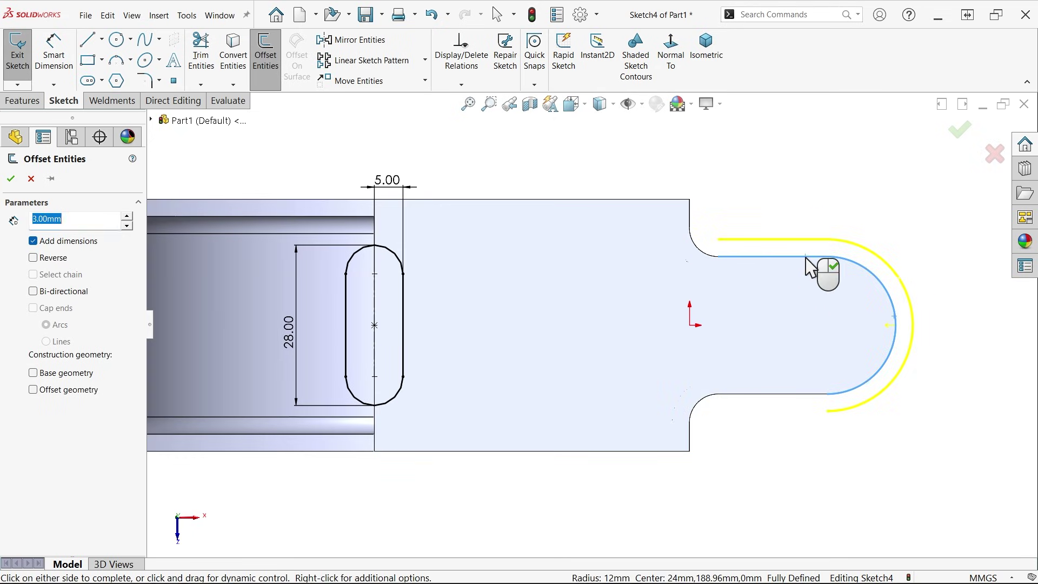
{"action": "left_click", "coordinate": [755, 394]}
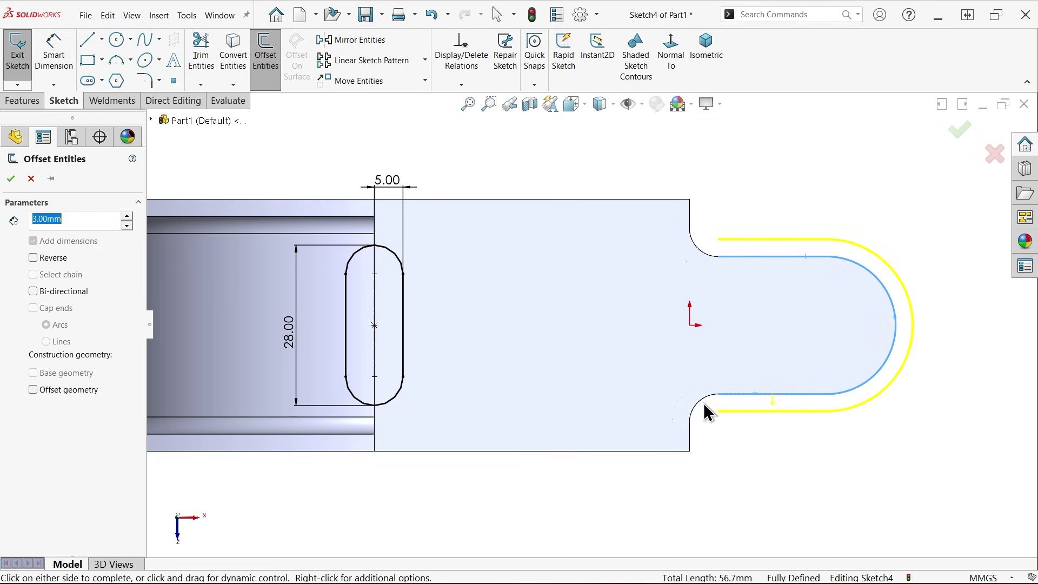
{"action": "left_click", "coordinate": [701, 401]}
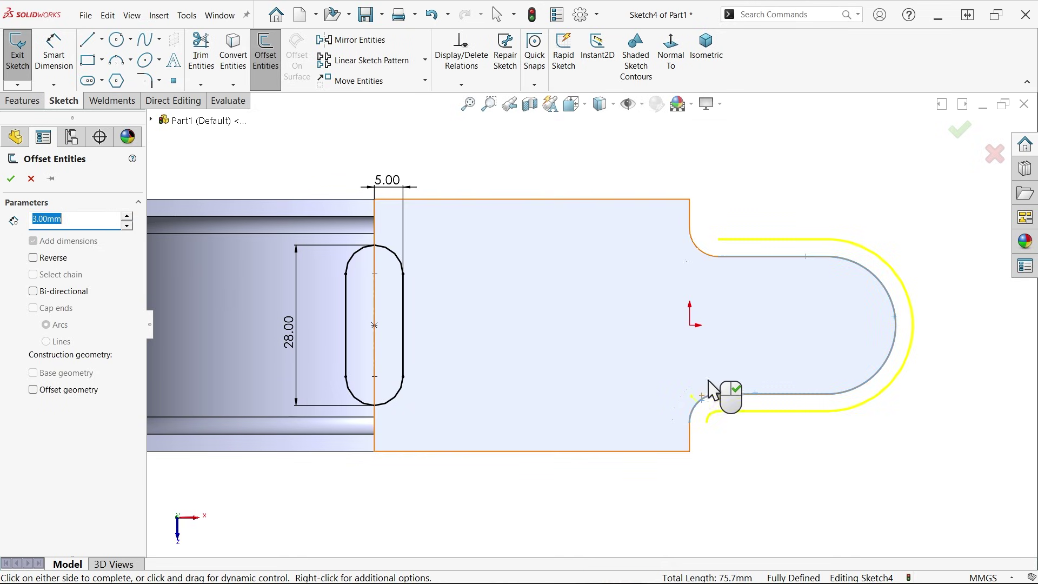
{"action": "left_click", "coordinate": [699, 250]}
{"action": "scroll", "coordinate": [708, 330], "scroll_direction": "down", "scroll_amount": 2}
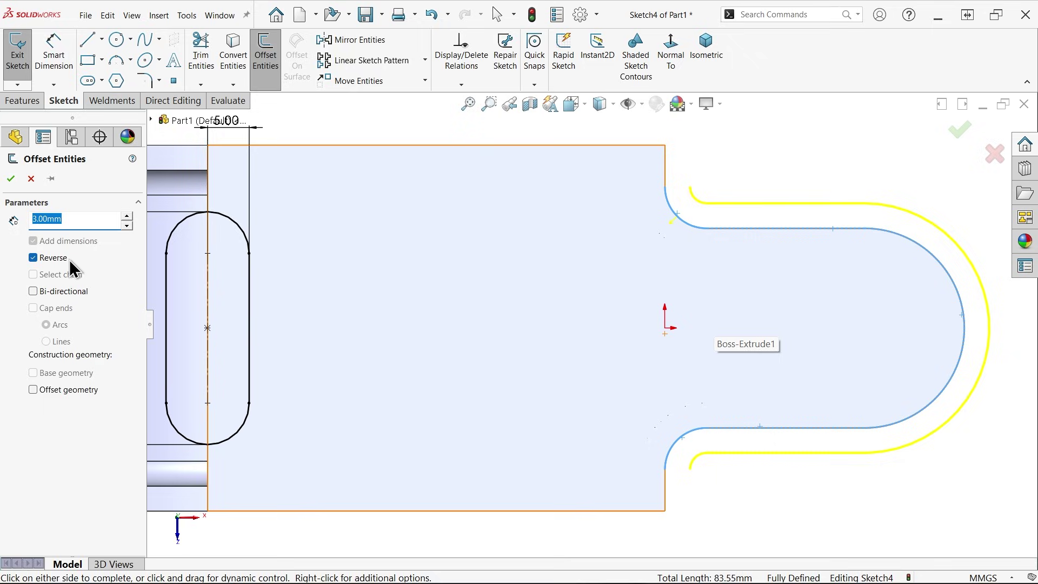
{"action": "left_click", "coordinate": [33, 260]}
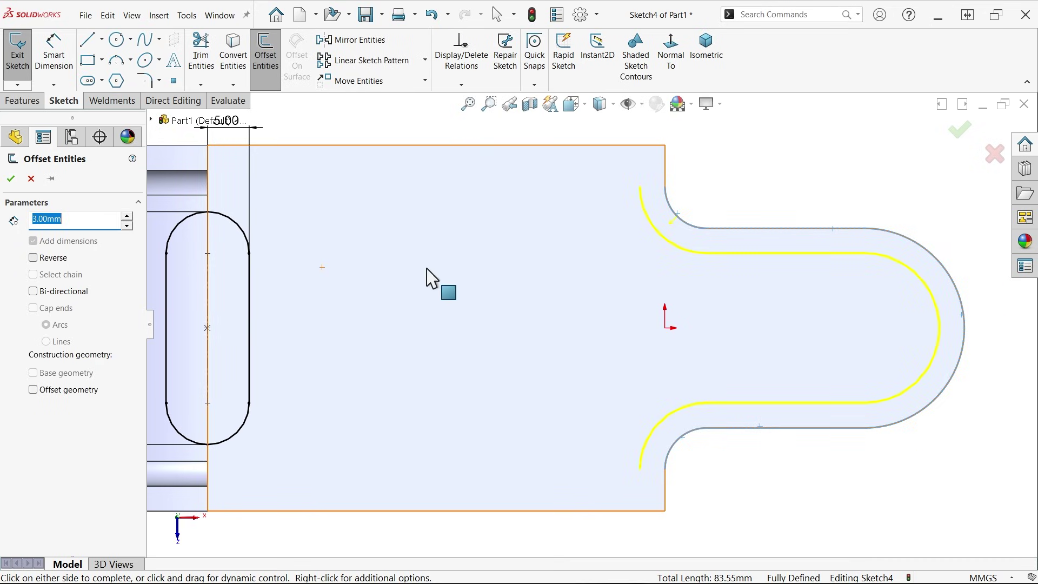
{"action": "left_click", "coordinate": [12, 181]}
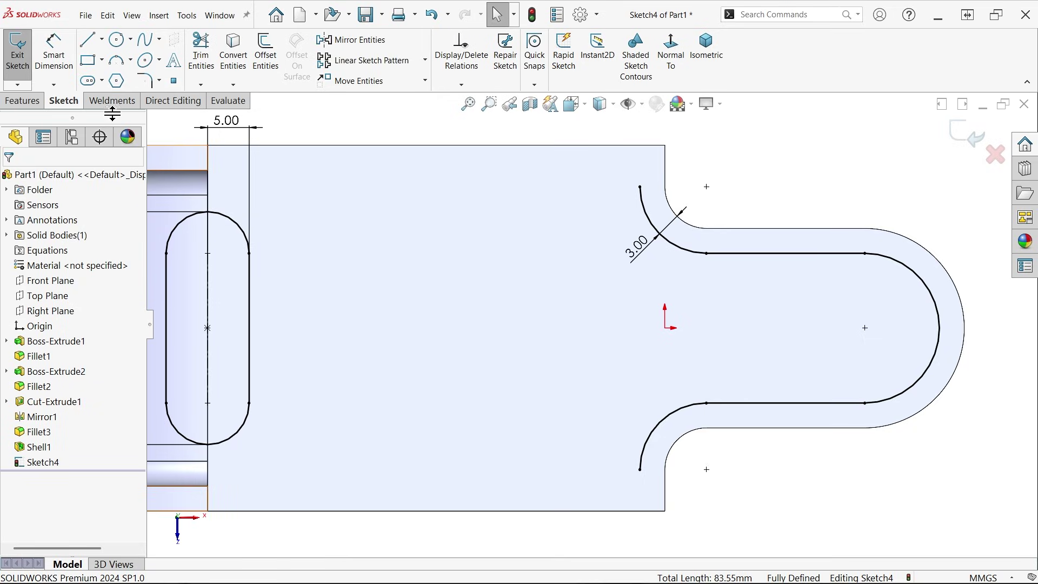
- Draw a vertical line through the origin across the lug's base, joining the ends of the two corner fillet edges
{"action": "left_click", "coordinate": [92, 42]}
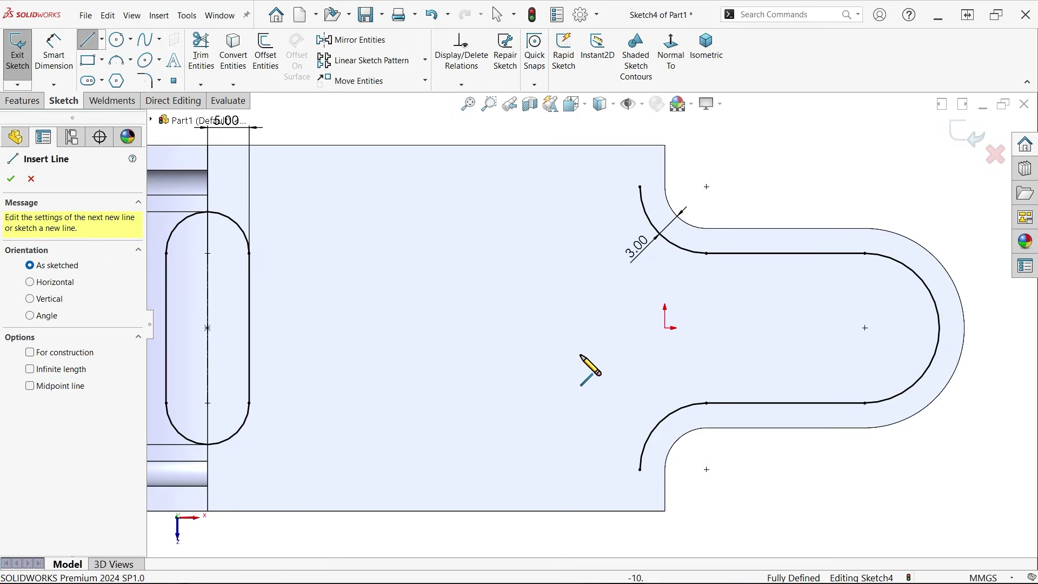
{"action": "scroll", "coordinate": [655, 399], "scroll_direction": "down", "scroll_amount": 2}
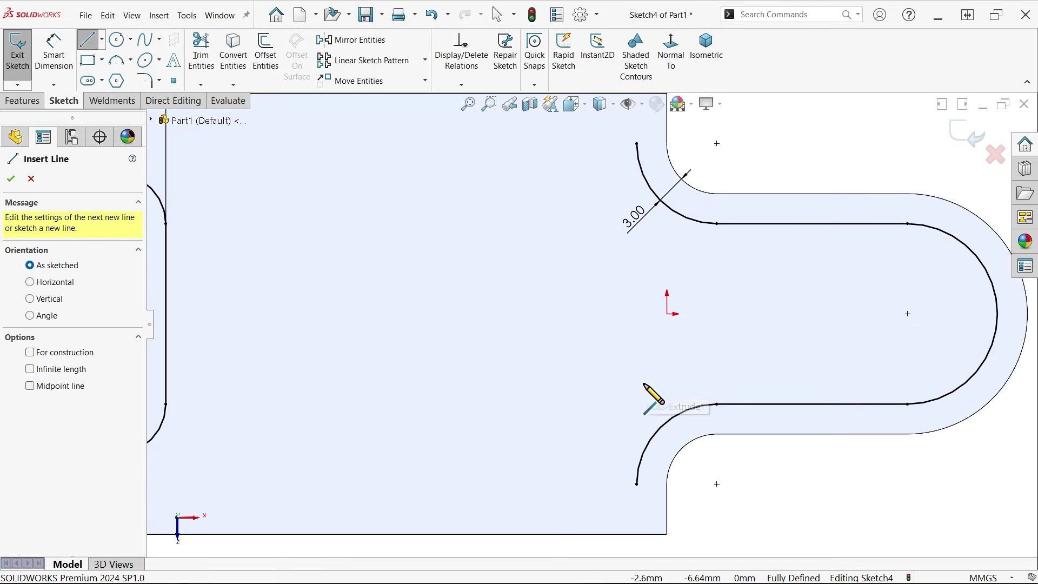
{"action": "left_click", "coordinate": [667, 485]}
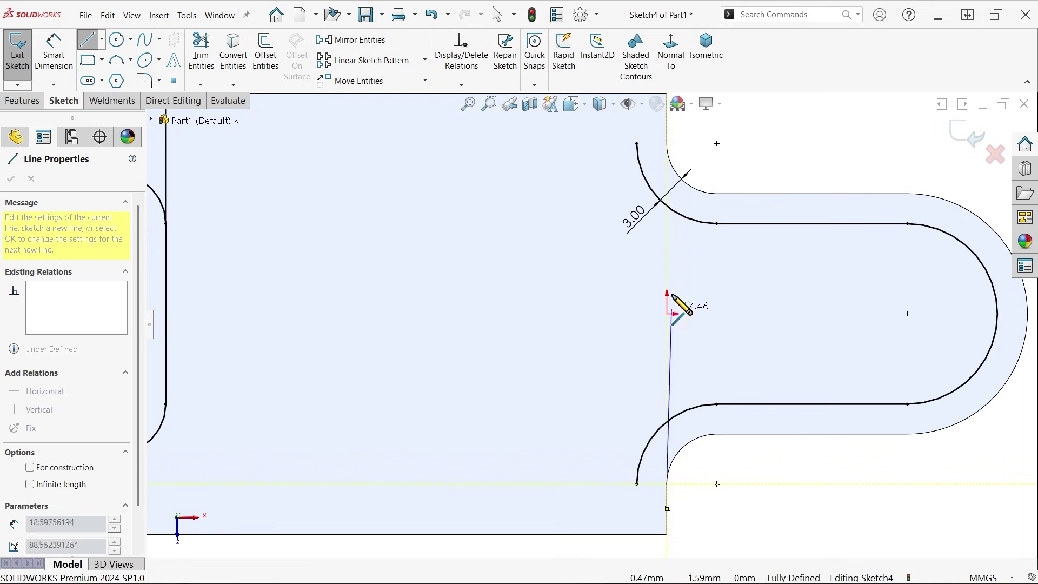
{"action": "left_click", "coordinate": [667, 144]}
{"action": "right_click", "coordinate": [762, 182]}
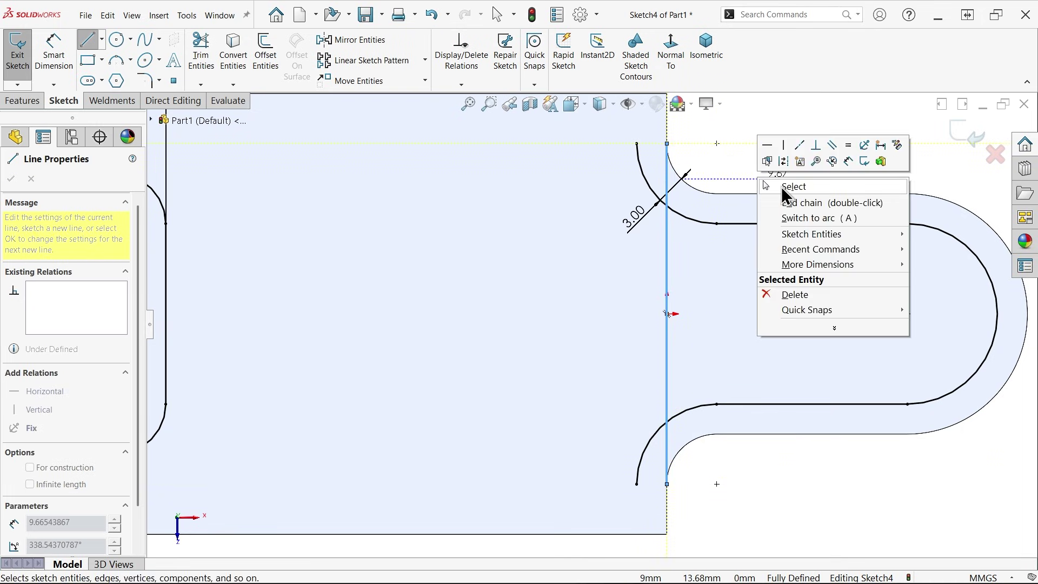
{"action": "left_click", "coordinate": [782, 186]}
- Trim the offset arcs beyond the vertical line and the line's outer ends, keeping the trimmed line ends as construction geometry
{"action": "left_click", "coordinate": [200, 60]}
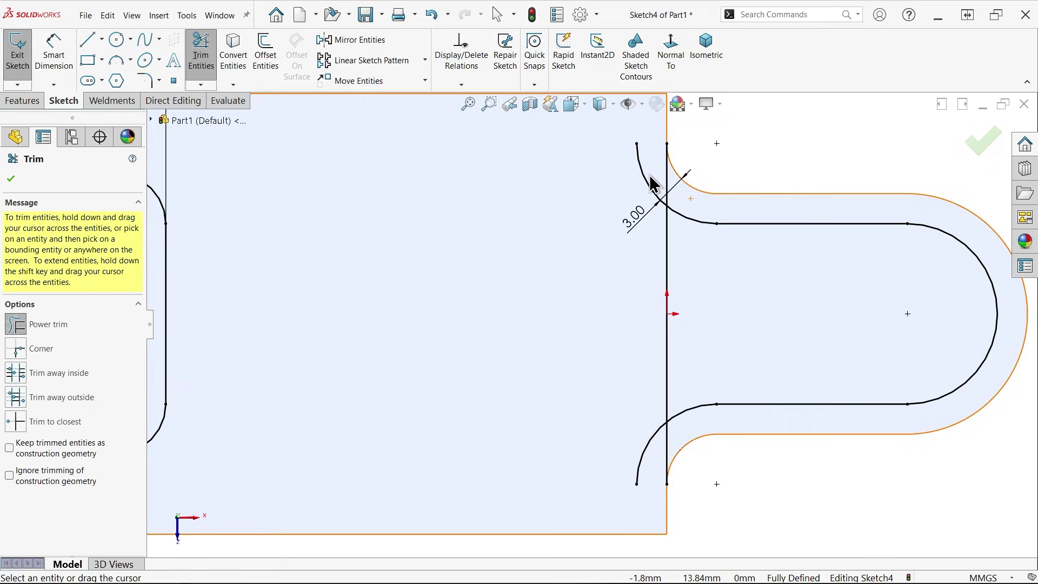
{"action": "left_click_drag", "start_coordinate": [643, 174], "coordinate": [642, 185]}
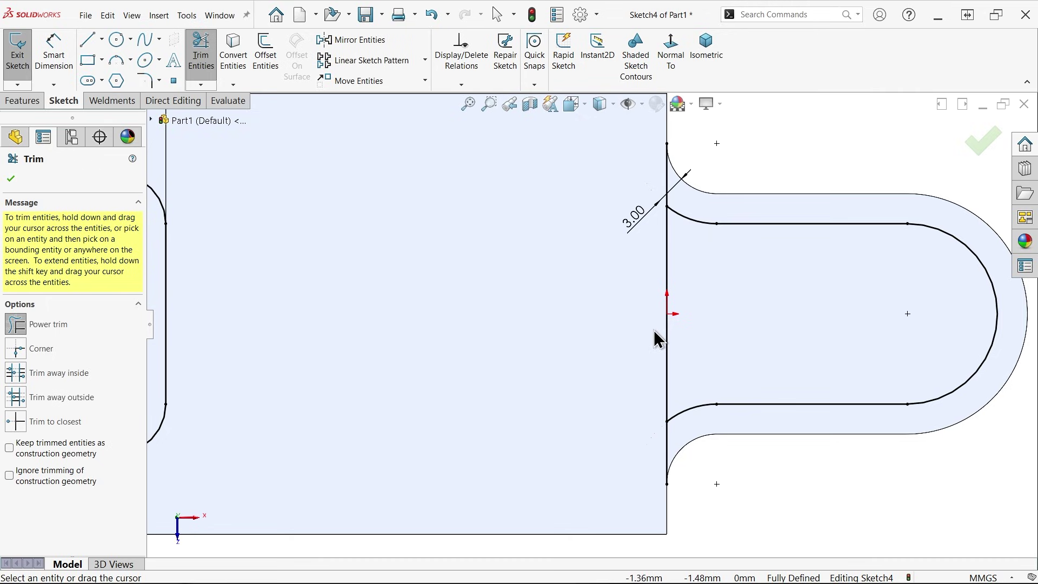
{"action": "scroll", "coordinate": [692, 471], "scroll_direction": "down", "scroll_amount": 1}
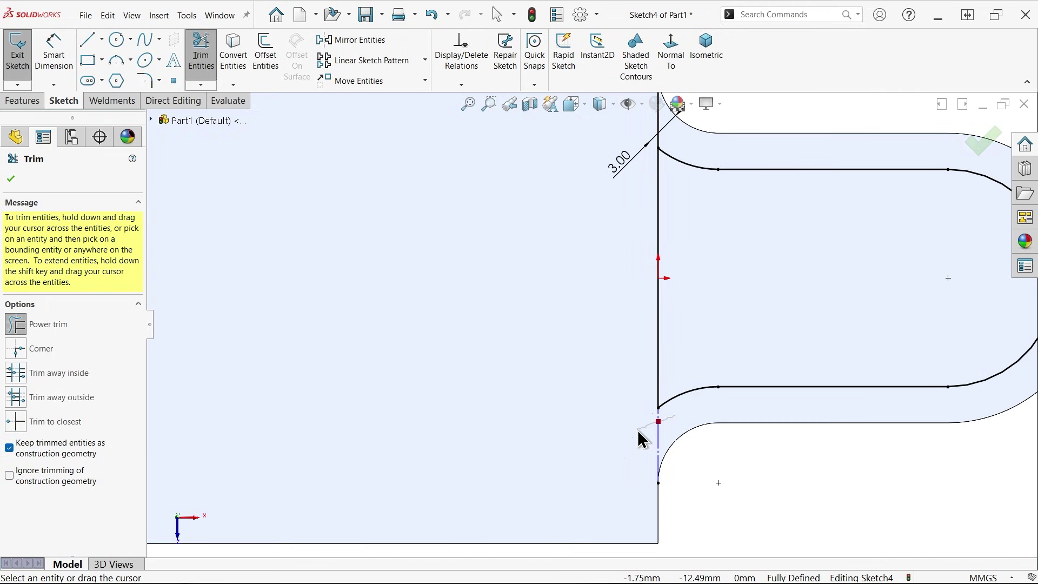
{"action": "left_click_drag", "start_coordinate": [639, 439], "coordinate": [644, 393]}
{"action": "scroll", "coordinate": [658, 354], "scroll_direction": "up", "scroll_amount": 3}
{"action": "scroll", "coordinate": [665, 227], "scroll_direction": "down", "scroll_amount": 5}
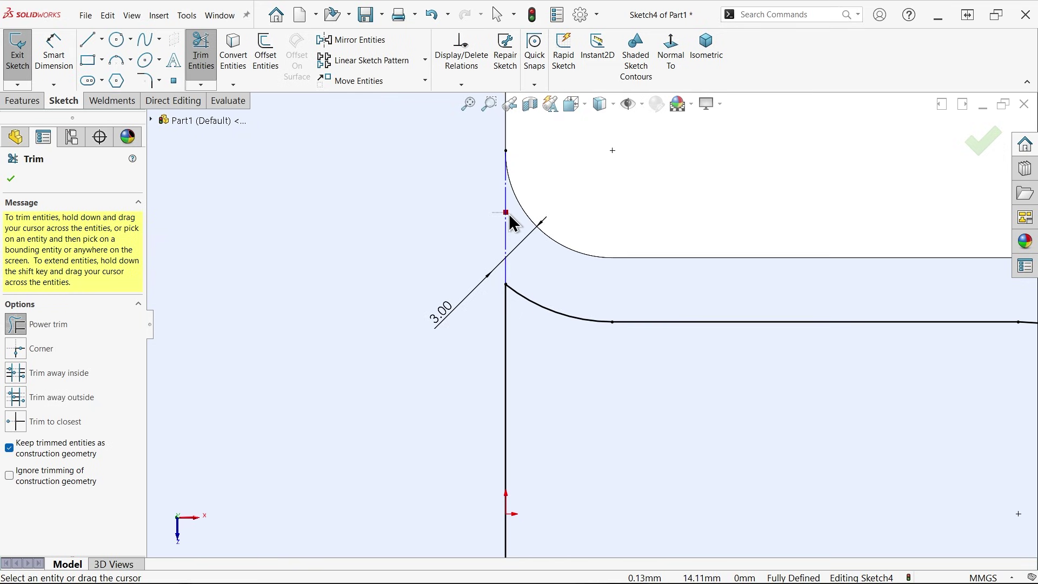
{"action": "scroll", "coordinate": [540, 314], "scroll_direction": "up", "scroll_amount": 3}
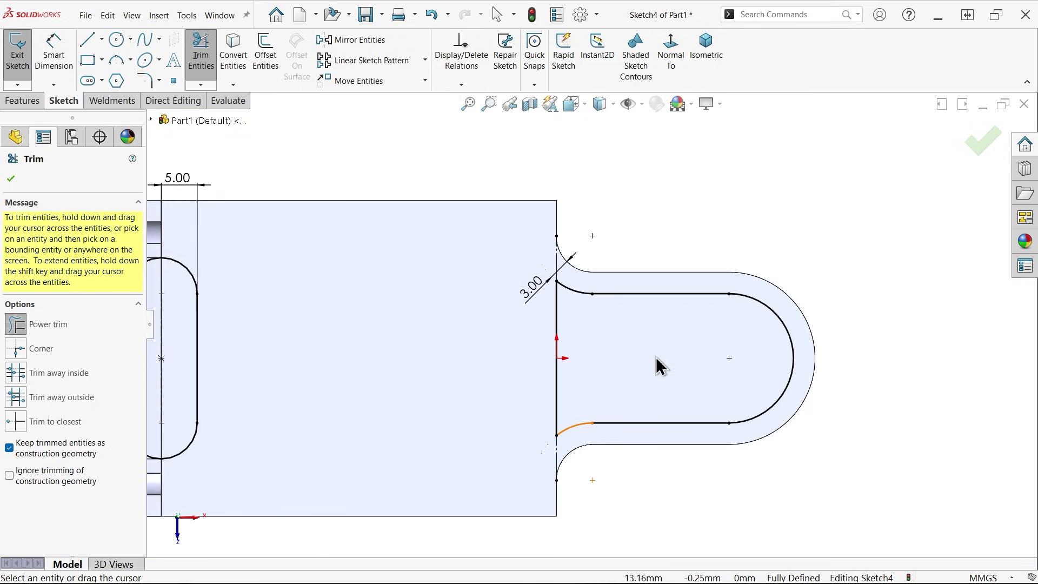
- Finish trimming and extrude-cut the slot and lug recess profiles to a blind depth of 3 mm
{"action": "scroll", "coordinate": [594, 346], "scroll_direction": "up", "scroll_amount": 2}
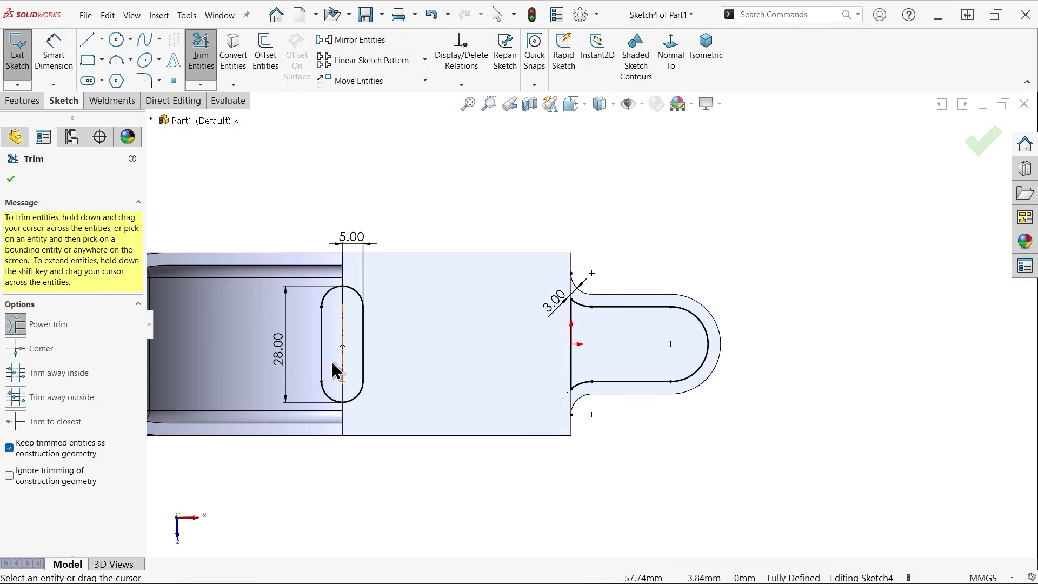
{"action": "left_click", "coordinate": [11, 180]}
{"action": "left_click", "coordinate": [23, 101]}
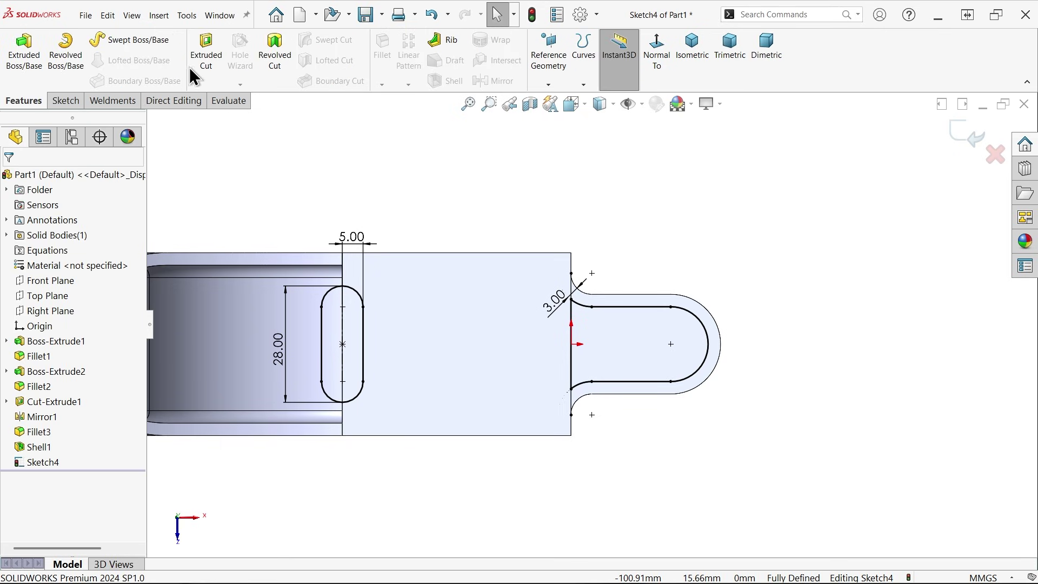
{"action": "left_click", "coordinate": [205, 51]}
{"action": "scroll", "coordinate": [690, 343], "scroll_direction": "down", "scroll_amount": 2}
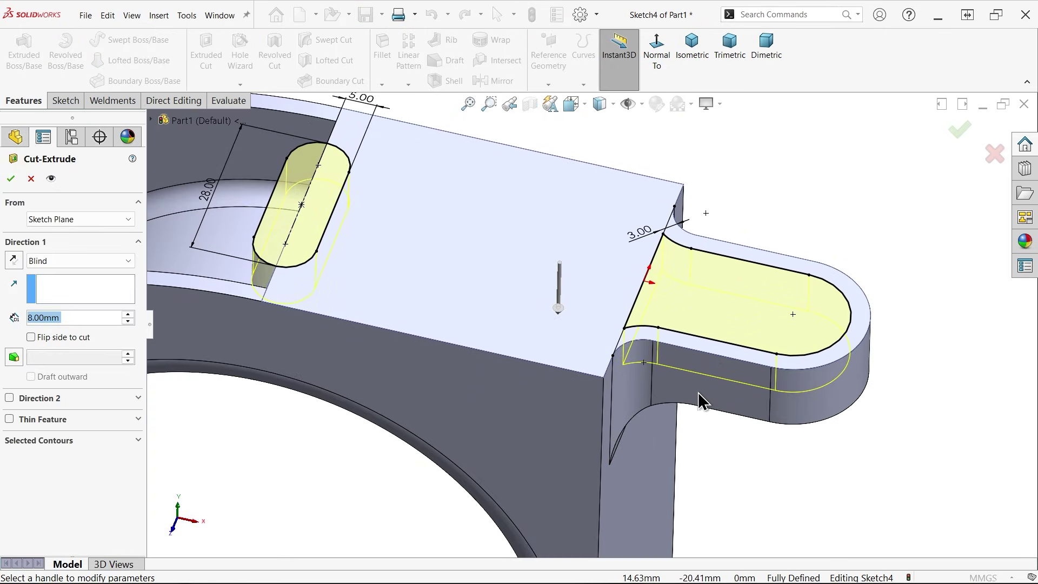
{"action": "type", "text": "3"}
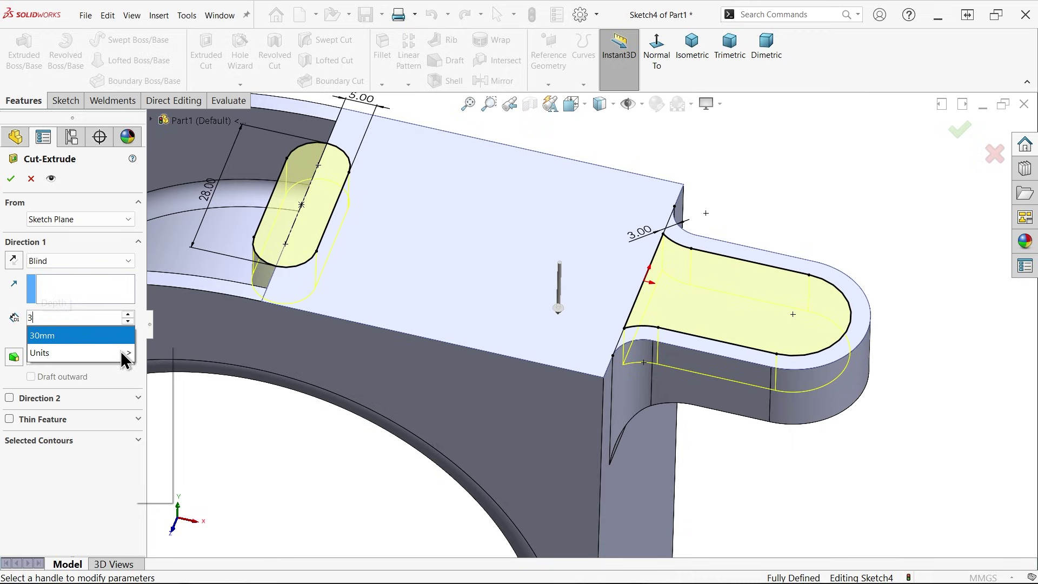
{"action": "key", "text": "Return"}
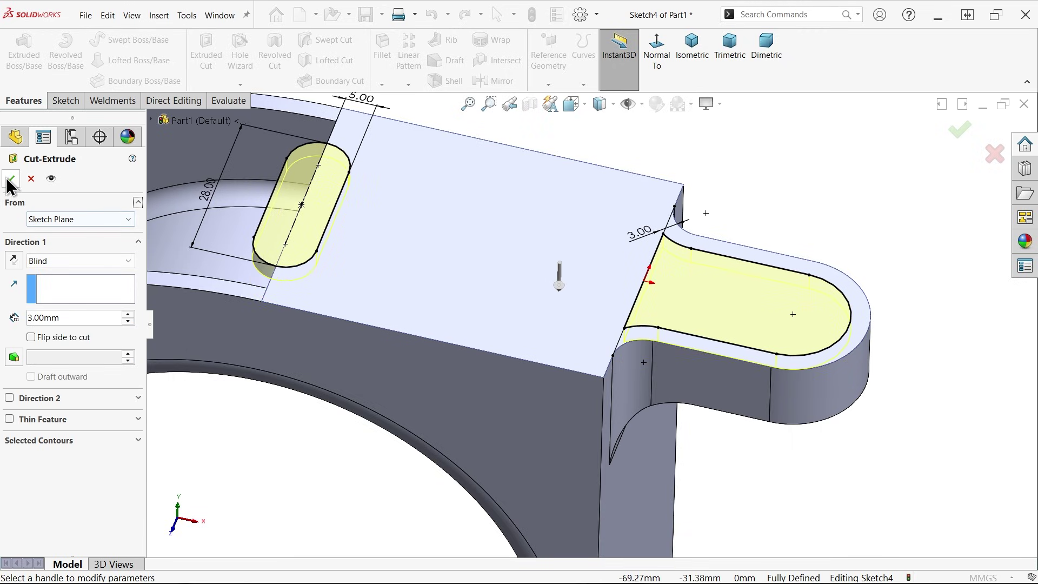
{"action": "left_click", "coordinate": [10, 179]}
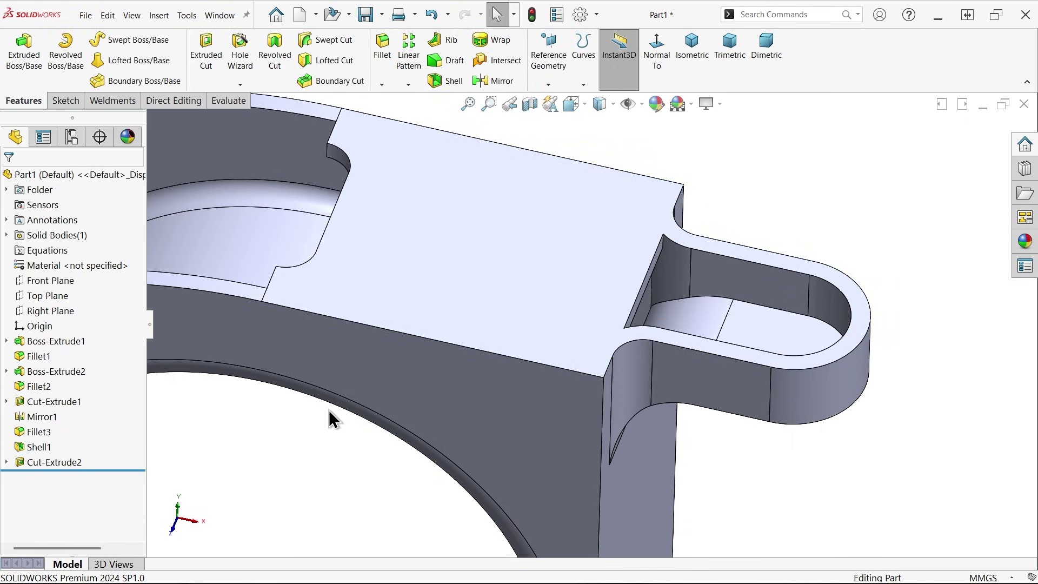
- Start a sketch on the flat side face below the lug and draw a corner rectangle about 159 mm high up from its bottom edge
{"action": "middle_click_drag", "start_coordinate": [329, 410], "coordinate": [325, 375]}
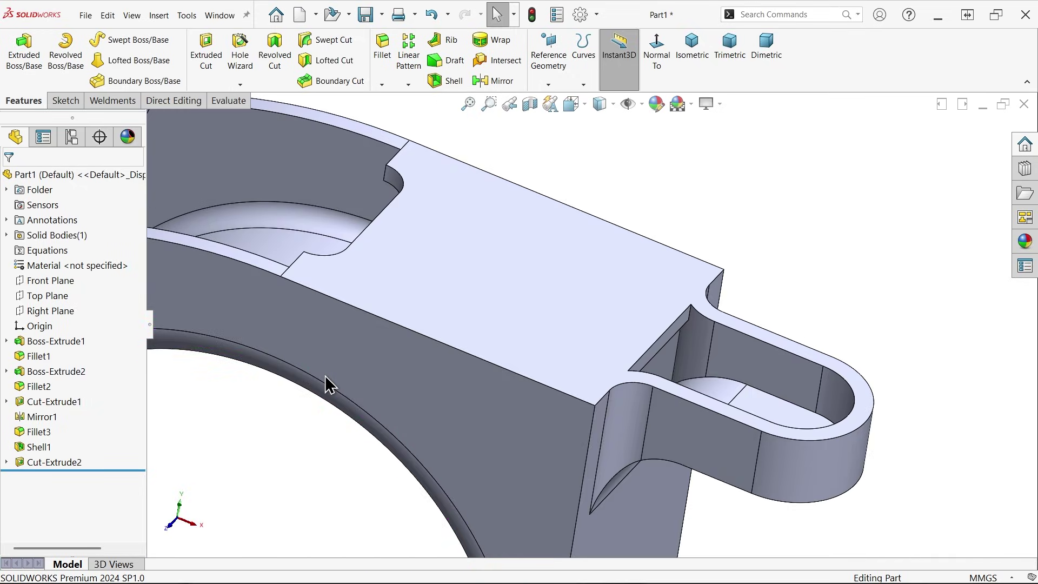
{"action": "scroll", "coordinate": [325, 375], "scroll_direction": "up", "scroll_amount": 5}
{"action": "mouse_move", "coordinate": [477, 440]}
{"action": "middle_mouse_down"}
{"action": "mouse_move", "coordinate": [586, 450]}
{"action": "mouse_move", "coordinate": [528, 396]}
{"action": "mouse_move", "coordinate": [574, 417]}
{"action": "mouse_move", "coordinate": [540, 331]}
{"action": "mouse_move", "coordinate": [533, 245]}
{"action": "mouse_move", "coordinate": [514, 201]}
{"action": "mouse_move", "coordinate": [563, 352]}
{"action": "middle_mouse_up"}
{"action": "left_click", "coordinate": [563, 346]}
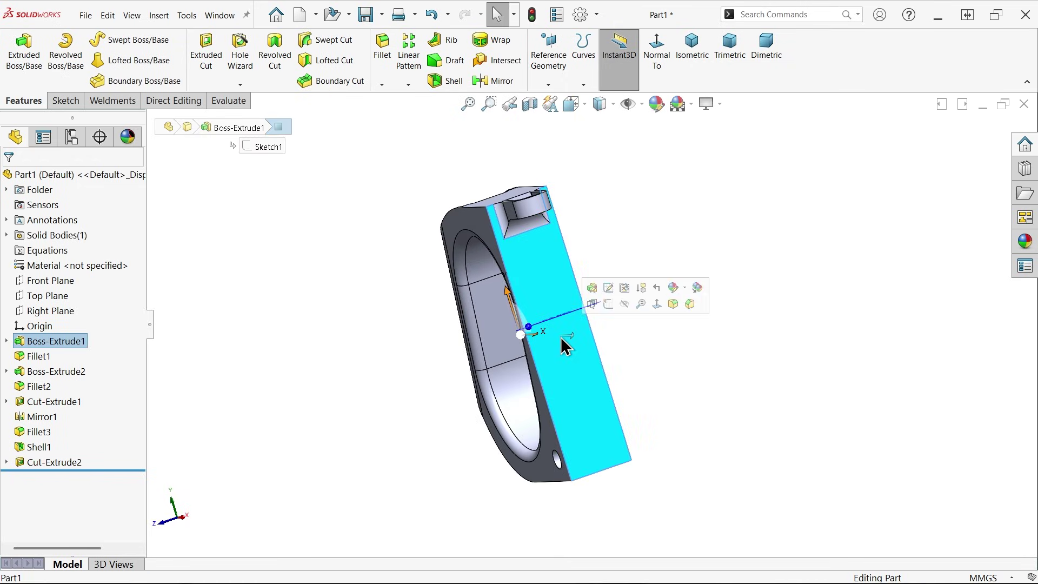
{"action": "left_click", "coordinate": [608, 303]}
{"action": "left_click", "coordinate": [87, 60]}
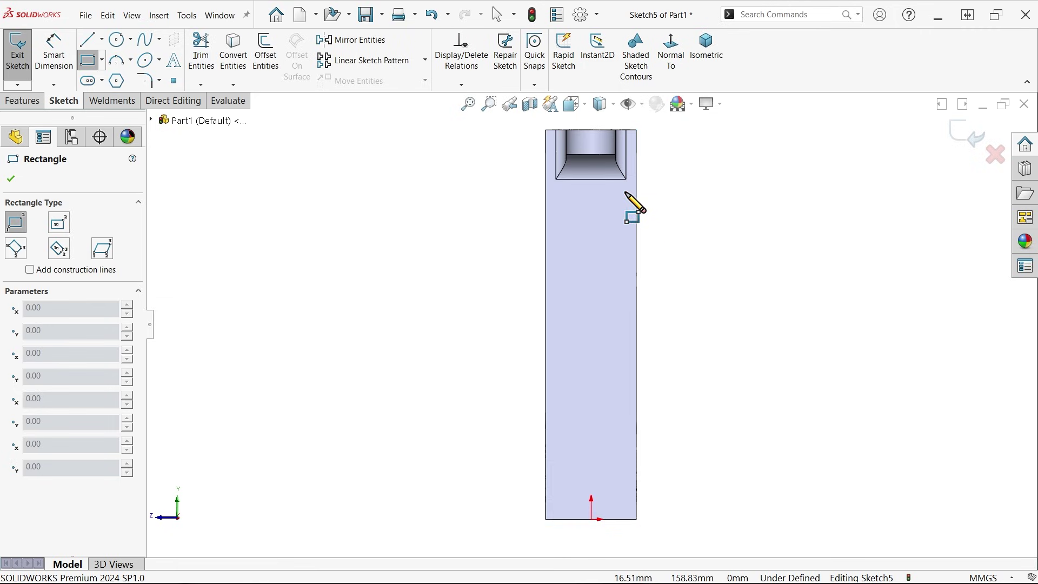
{"action": "left_click_drag", "start_coordinate": [626, 193], "coordinate": [560, 519]}
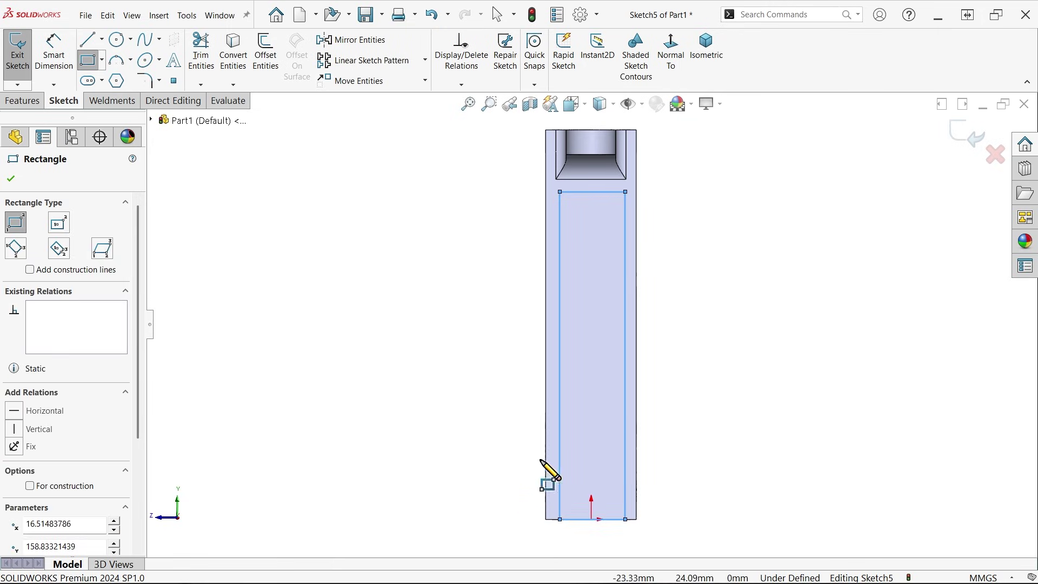
{"action": "left_click", "coordinate": [102, 38]}
{"action": "left_click", "coordinate": [115, 76]}
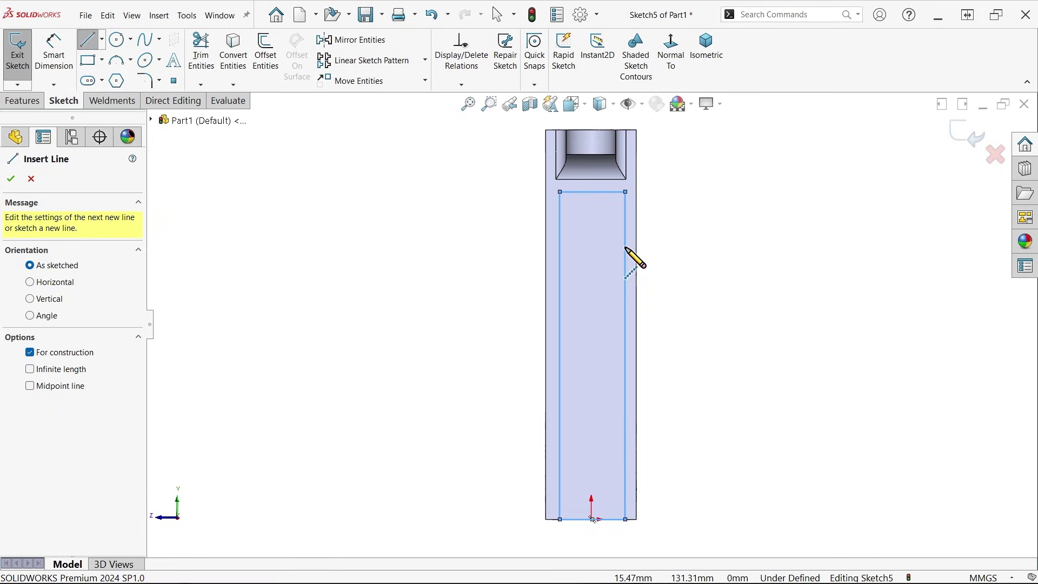
{"action": "scroll", "coordinate": [600, 456], "scroll_direction": "down", "scroll_amount": 5}
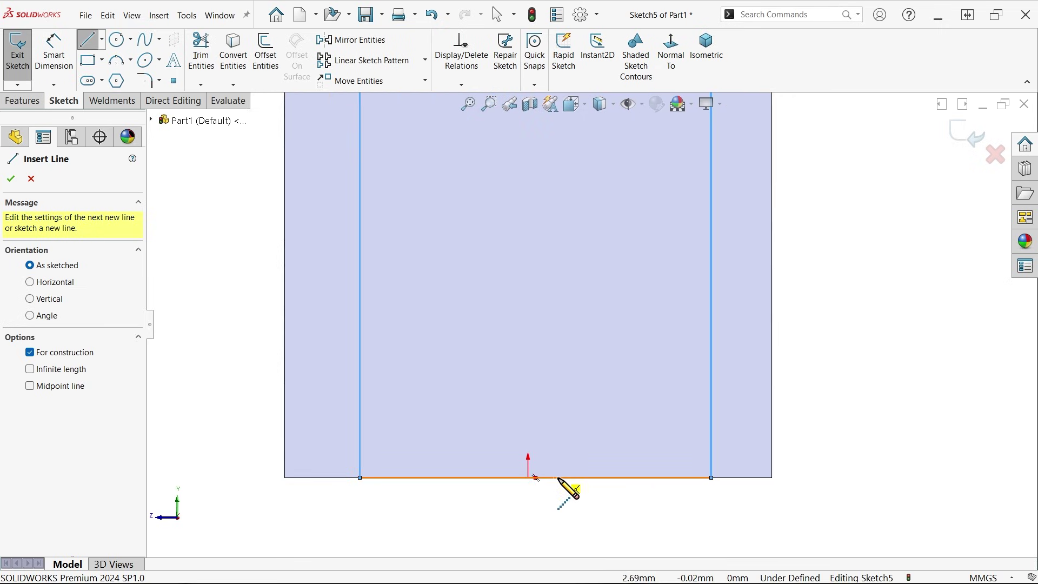
{"action": "left_click", "coordinate": [535, 477]}
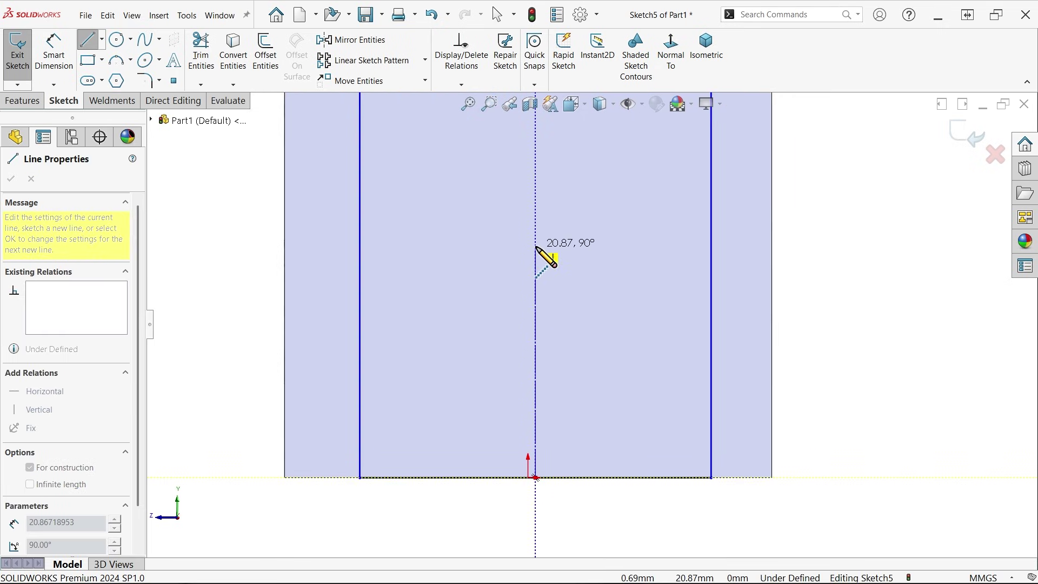
{"action": "key", "text": "Escape"}
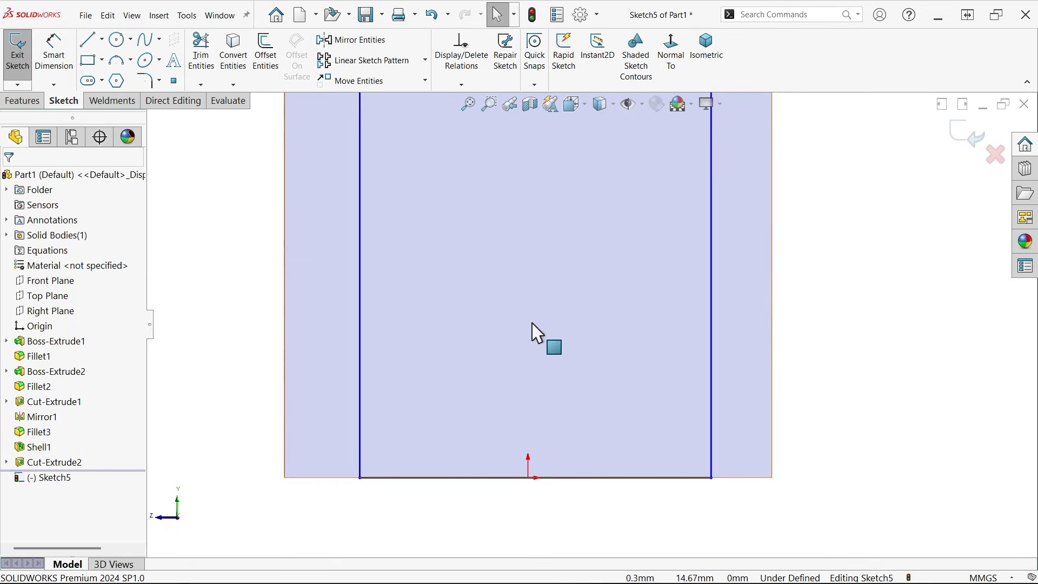
- Draw a vertical centerline upward from the origin inside the rectangle
{"action": "left_click", "coordinate": [102, 40]}
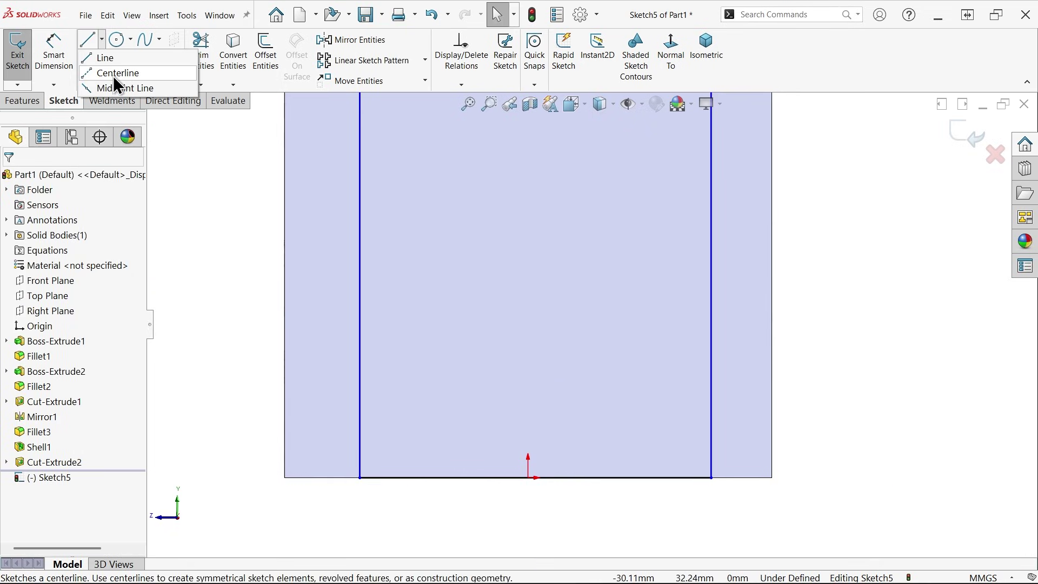
{"action": "left_click", "coordinate": [112, 76]}
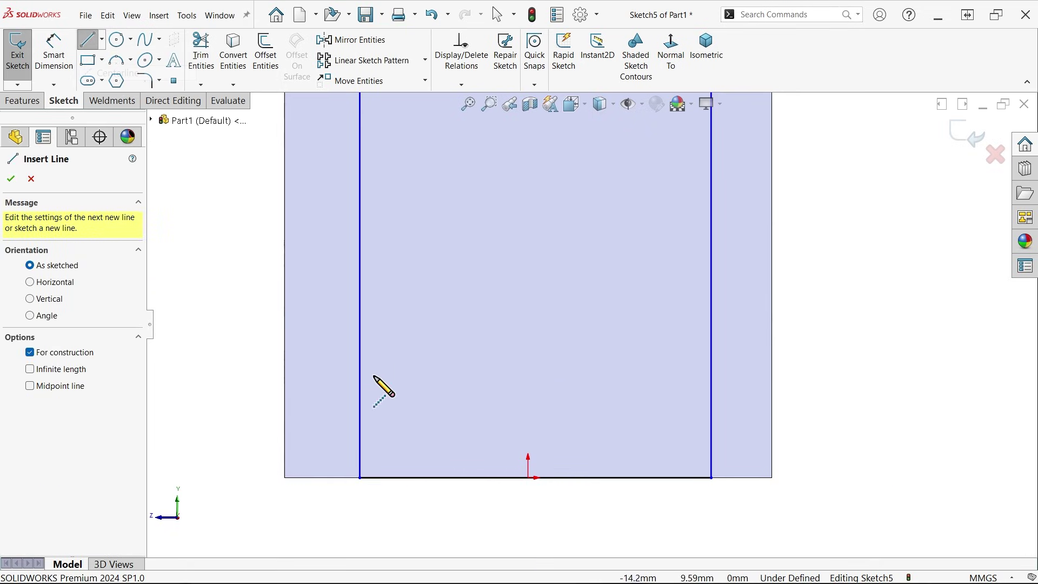
{"action": "left_click", "coordinate": [528, 478]}
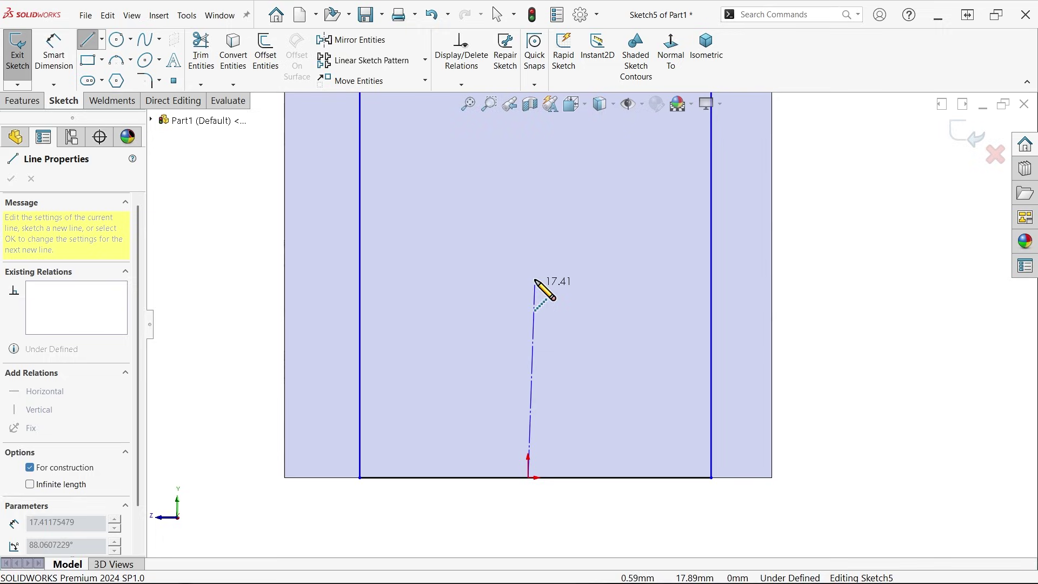
{"action": "left_click", "coordinate": [528, 190]}
{"action": "right_click", "coordinate": [583, 208]}
{"action": "left_click", "coordinate": [620, 212]}
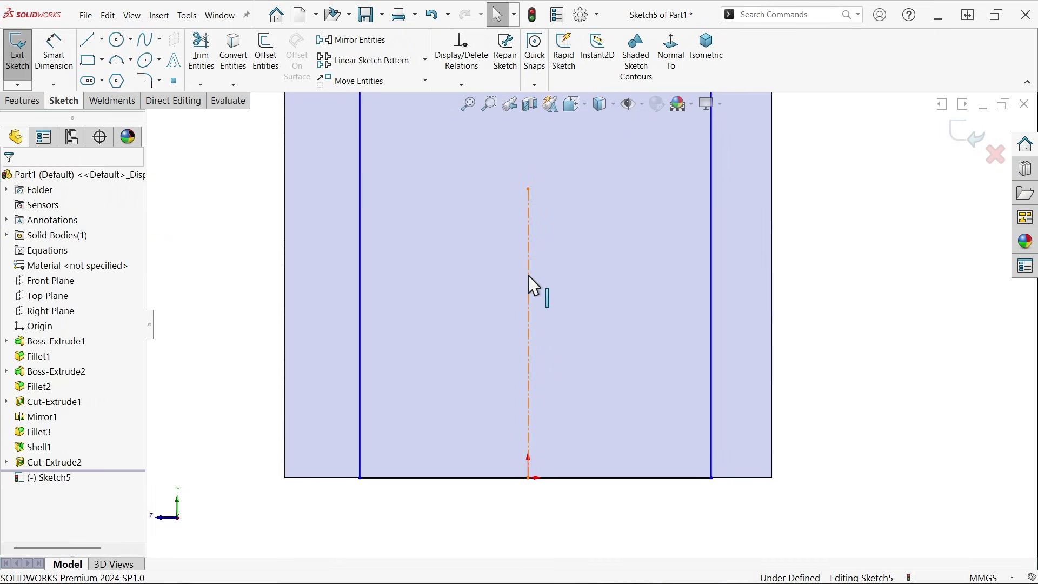
- Make the rectangle's two long sides symmetric about the vertical centerline
{"action": "left_click", "coordinate": [529, 277]}
{"action": "scroll", "coordinate": [594, 322], "scroll_direction": "up", "scroll_amount": 2}
{"action": "key", "text": "Escape"}
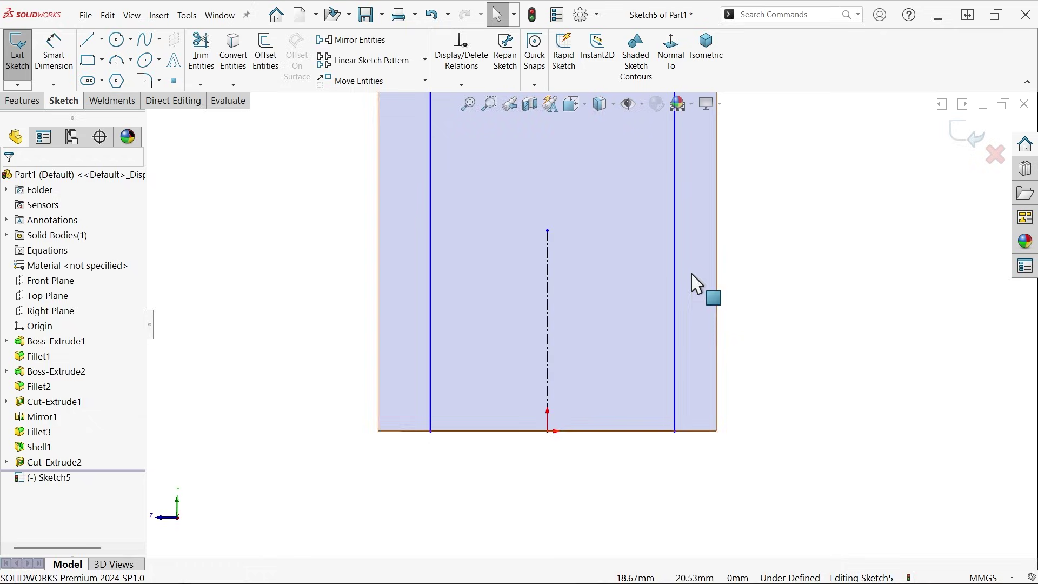
{"action": "left_click_drag", "start_coordinate": [692, 274], "coordinate": [414, 354]}
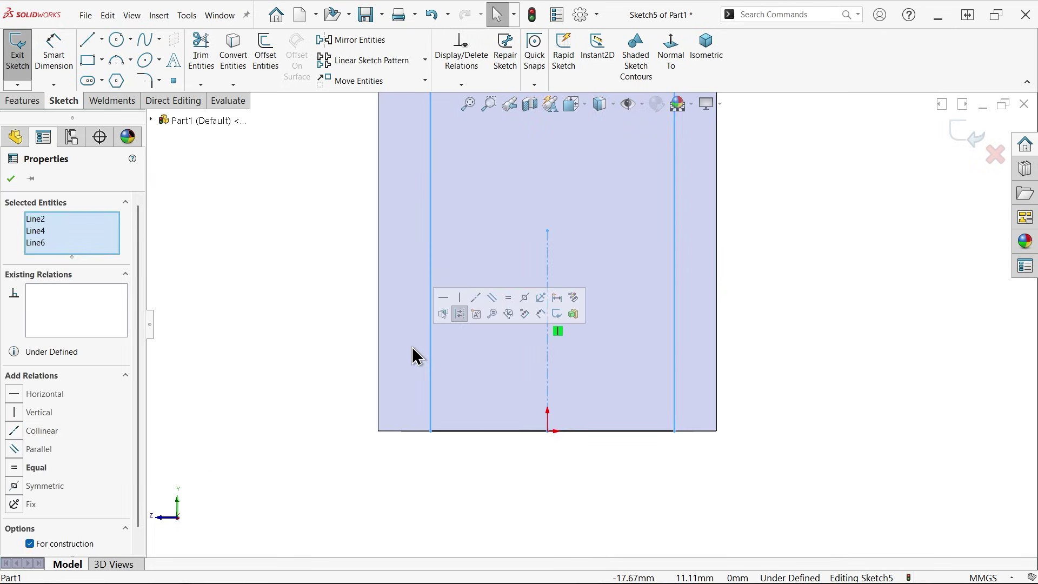
{"action": "left_click", "coordinate": [523, 299]}
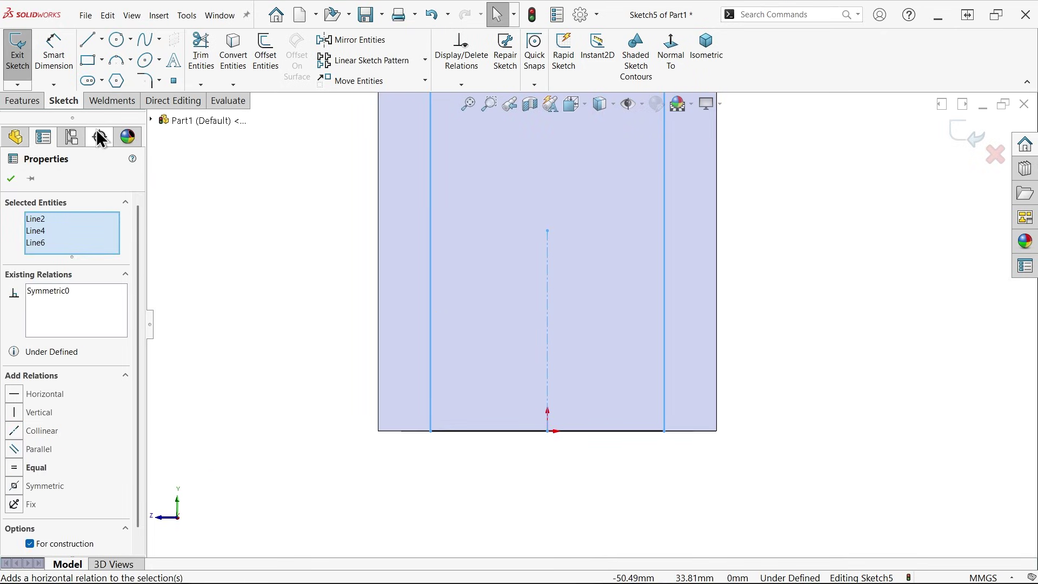
- Dimension the gap between the rectangle's long side and the adjacent outer edge of the face as 3 mm
{"action": "left_click", "coordinate": [57, 63]}
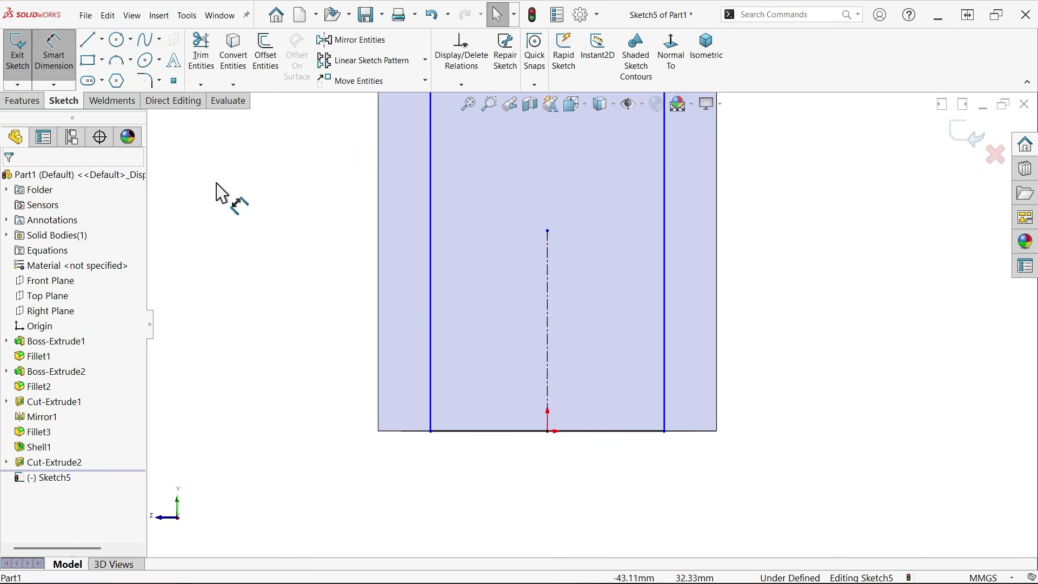
{"action": "left_click", "coordinate": [431, 322]}
{"action": "left_click", "coordinate": [379, 322]}
{"action": "left_click", "coordinate": [342, 312]}
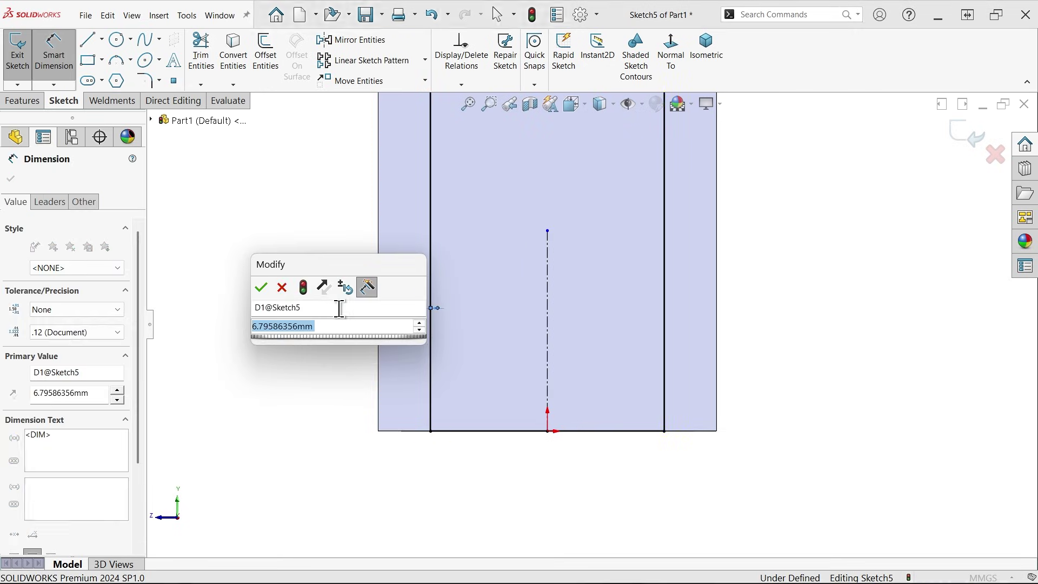
{"action": "key", "text": "Return"}
{"action": "scroll", "coordinate": [583, 303], "scroll_direction": "down", "scroll_amount": 5}
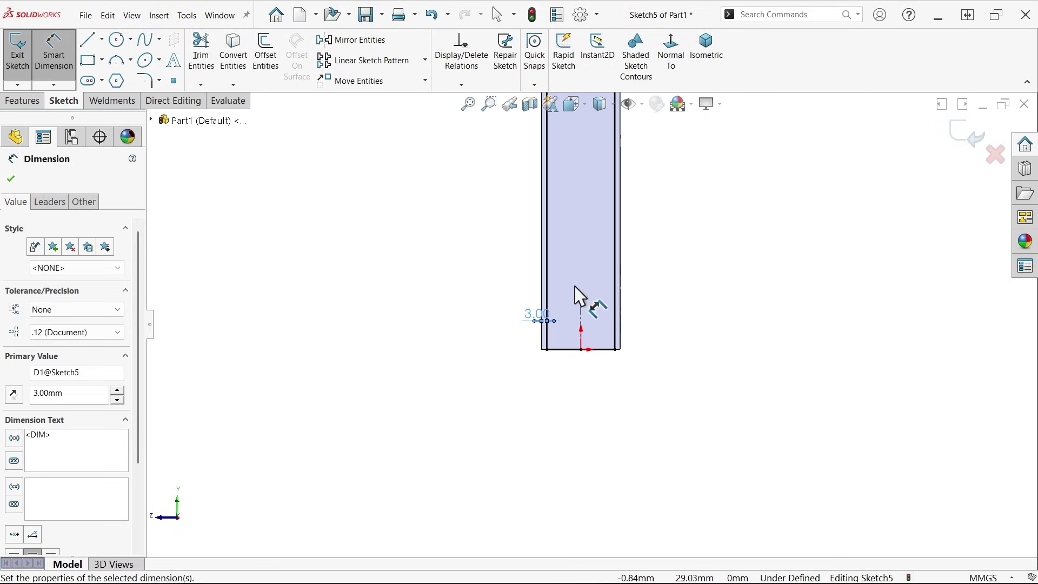
{"action": "scroll", "coordinate": [584, 184], "scroll_direction": "down", "scroll_amount": 5}
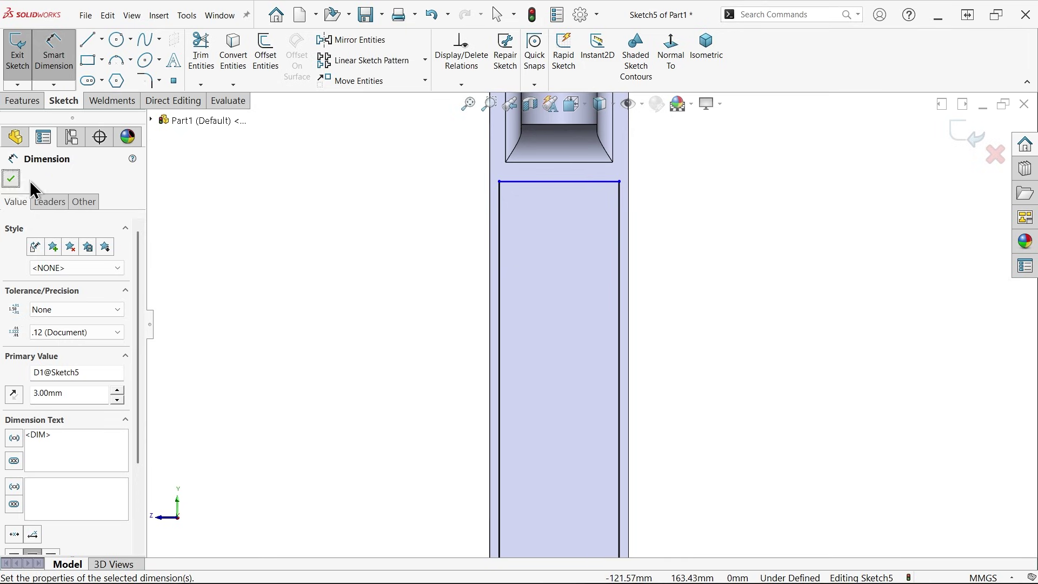
{"action": "left_click", "coordinate": [12, 179]}
- Make the rectangle's upper line collinear with the lower edge of the lug's base
{"action": "scroll", "coordinate": [609, 205], "scroll_direction": "down", "scroll_amount": 3}
{"action": "left_click", "coordinate": [597, 185]}
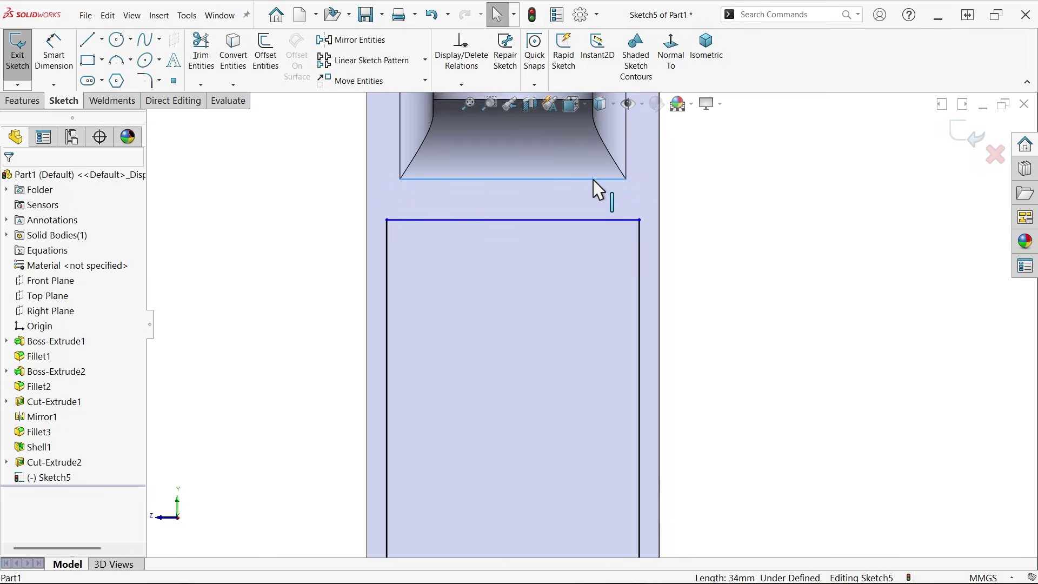
{"action": "left_click", "coordinate": [580, 222], "text": "ctrl"}
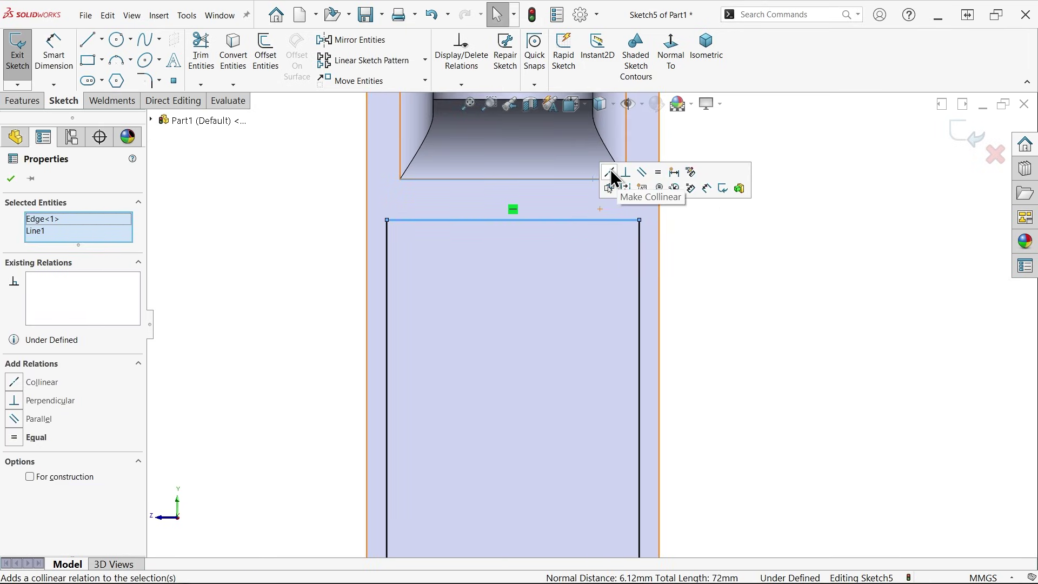
{"action": "left_click", "coordinate": [609, 172]}
- Extrude-cut the rectangle into the side wall to a blind depth of 3 mm
{"action": "left_click", "coordinate": [36, 103]}
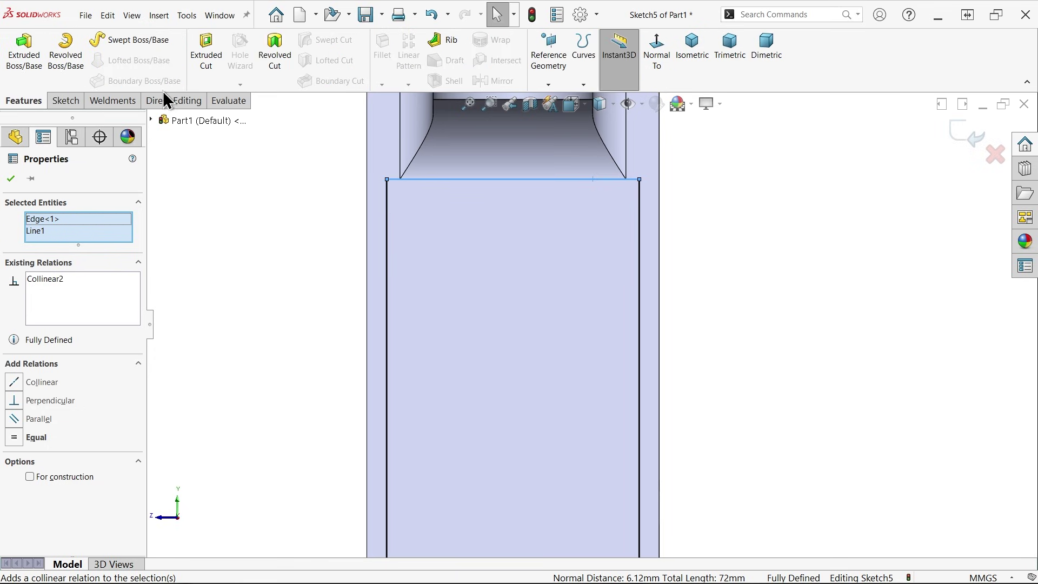
{"action": "left_click", "coordinate": [206, 51]}
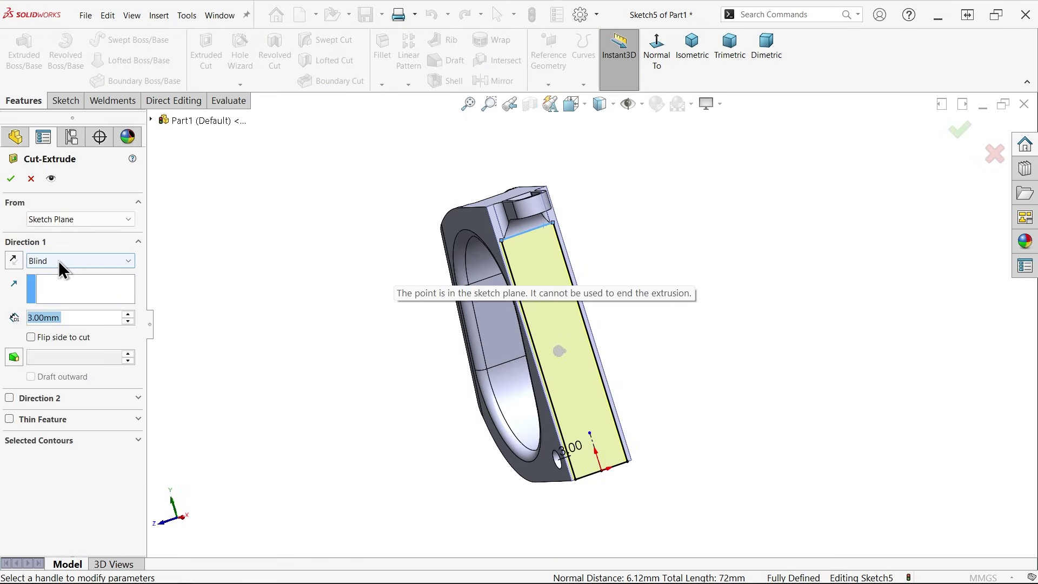
{"action": "middle_click_drag", "start_coordinate": [232, 316], "coordinate": [278, 301]}
{"action": "scroll", "coordinate": [614, 332], "scroll_direction": "down", "scroll_amount": 5}
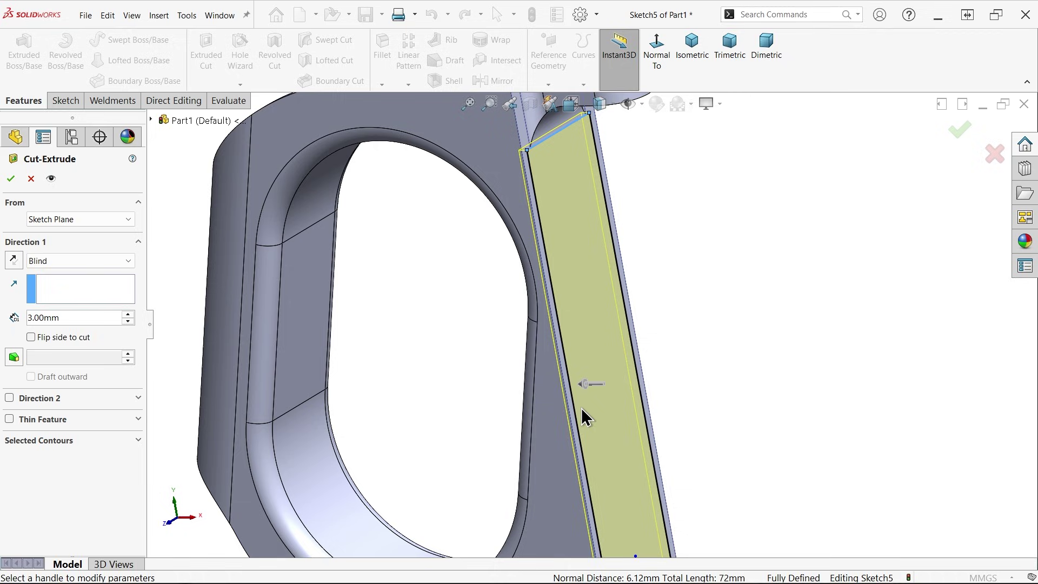
{"action": "left_click", "coordinate": [12, 179]}
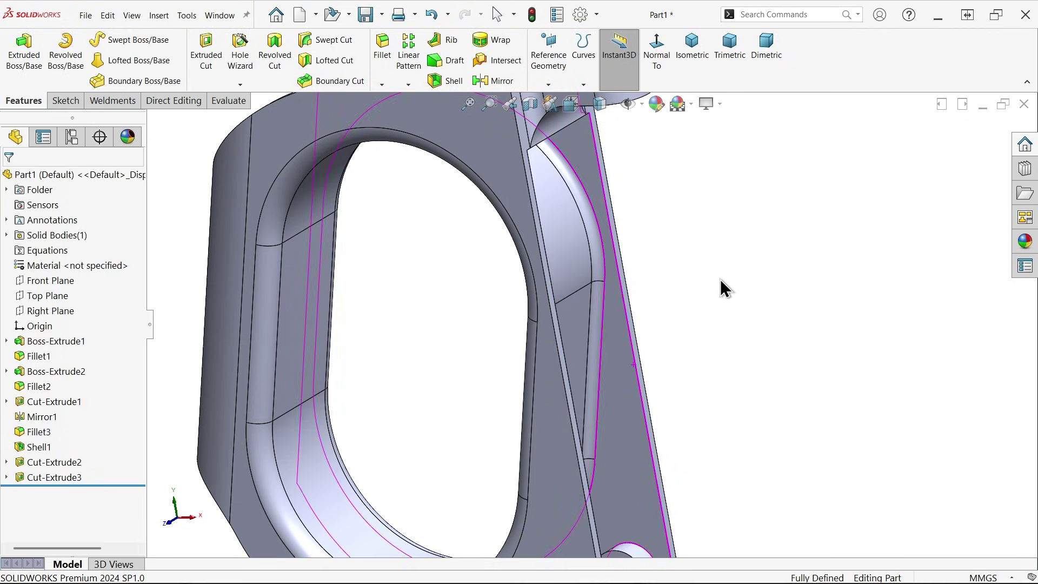
- Inspect the opened side of the part, then switch to the drawing image and examine the corner boss and hole dimensions
{"action": "middle_click_drag", "start_coordinate": [720, 279], "coordinate": [680, 226]}
{"action": "scroll", "coordinate": [669, 218], "scroll_direction": "up", "scroll_amount": 5}
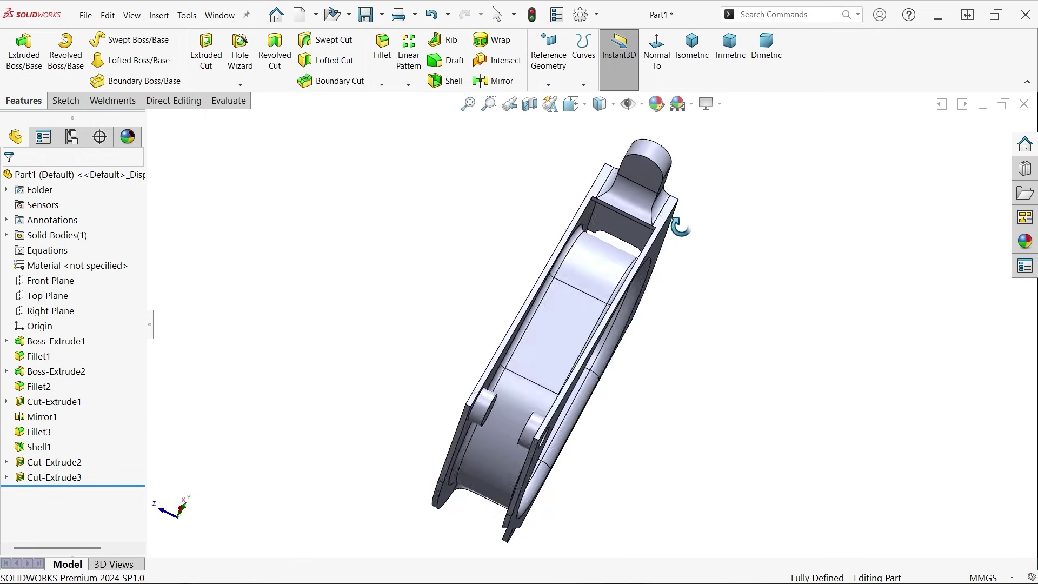
{"action": "key", "text": "alt+Tab"}
{"action": "scroll", "coordinate": [574, 333], "scroll_direction": "up", "scroll_amount": 2}
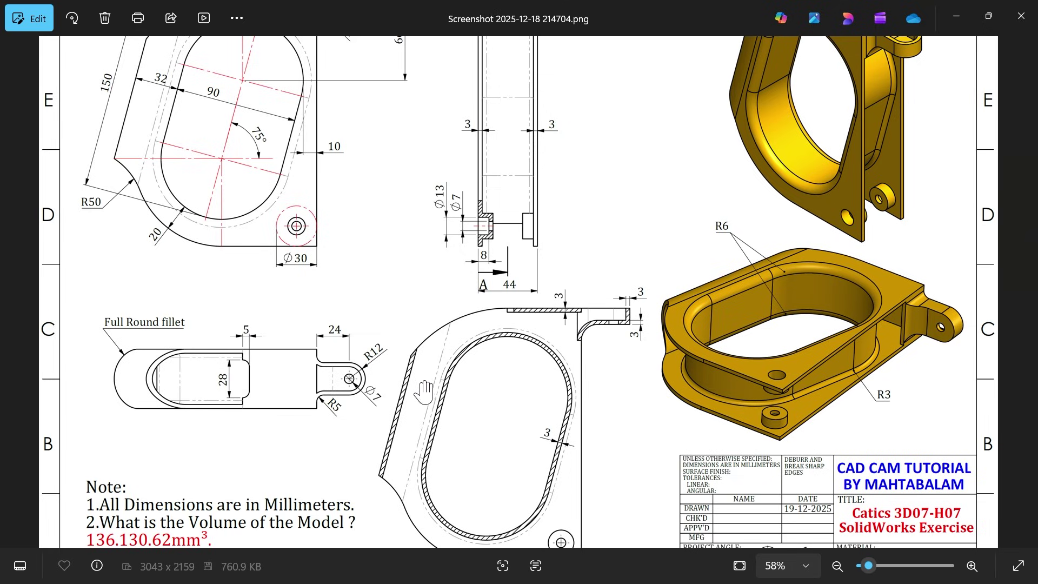
{"action": "scroll", "coordinate": [352, 393], "scroll_direction": "up", "scroll_amount": 4}
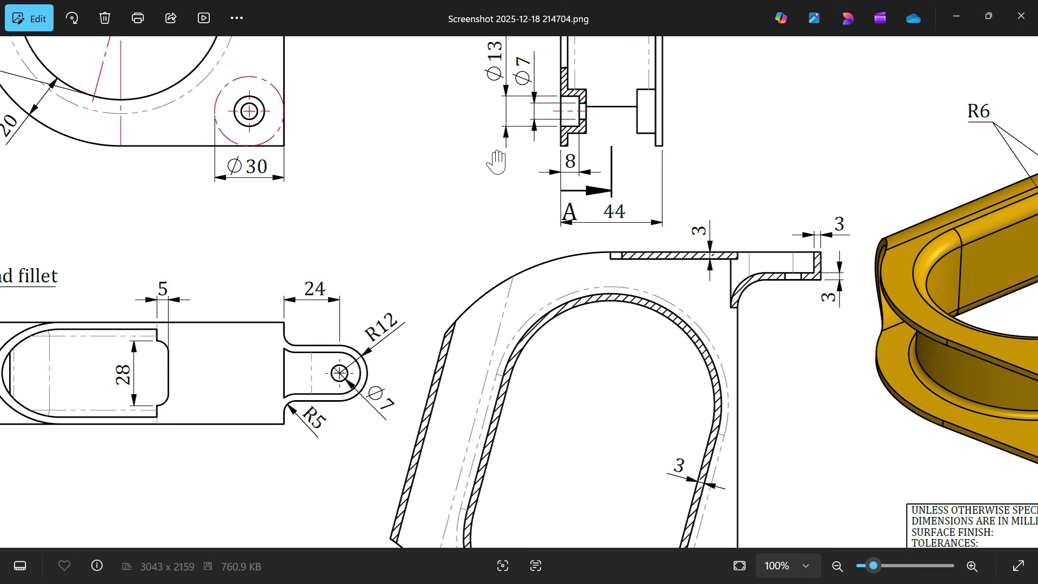
{"action": "left_click_drag", "start_coordinate": [575, 145], "coordinate": [563, 256]}
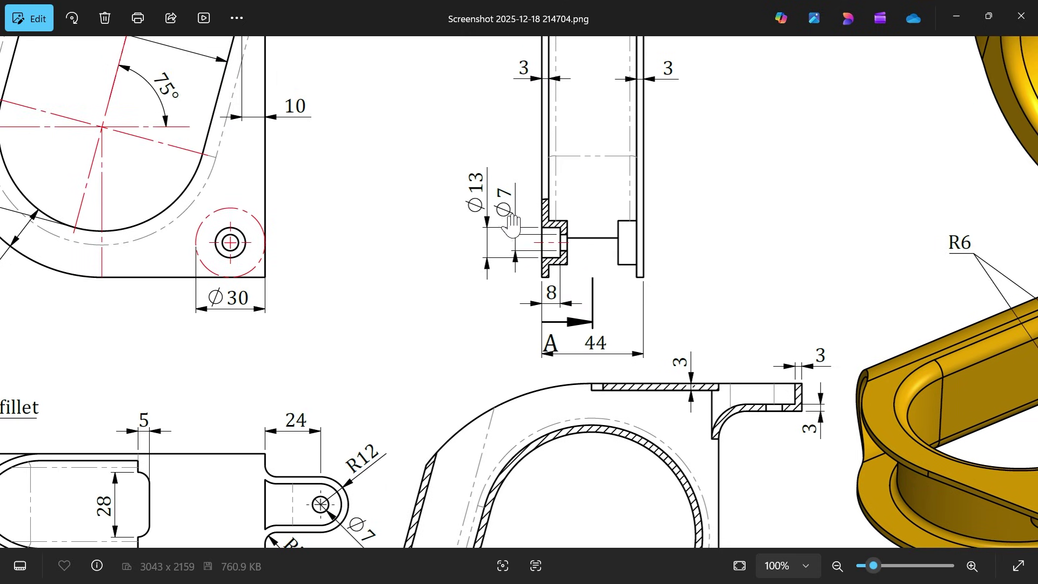
- Switch back to SOLIDWORKS and sketch a circle about 8 mm in diameter on the Front Plane, concentric with the round corner recess
{"action": "scroll", "coordinate": [506, 212], "scroll_direction": "down", "scroll_amount": 5}
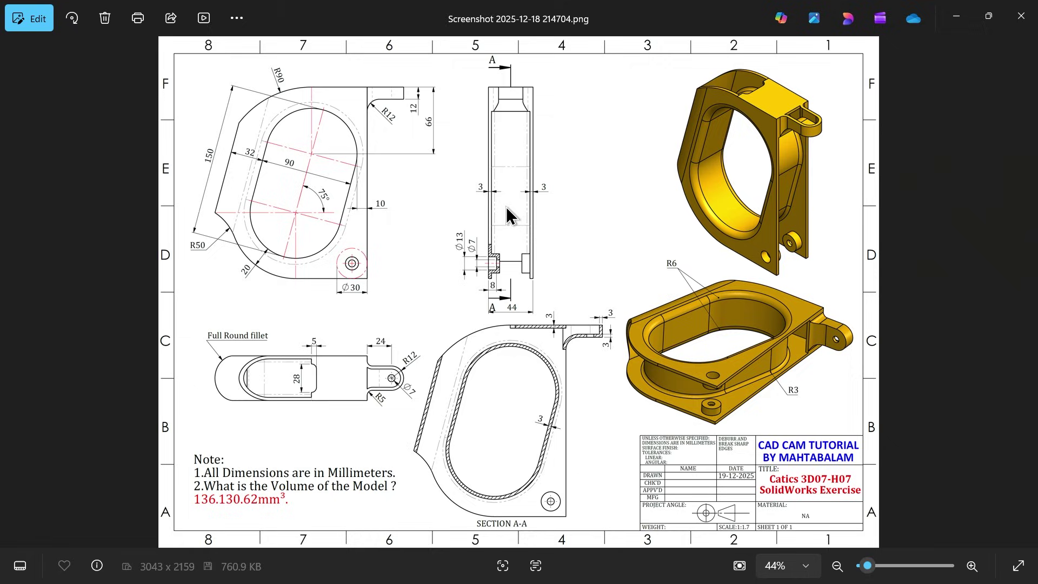
{"action": "left_click", "coordinate": [956, 16]}
{"action": "scroll", "coordinate": [630, 394], "scroll_direction": "down", "scroll_amount": 4}
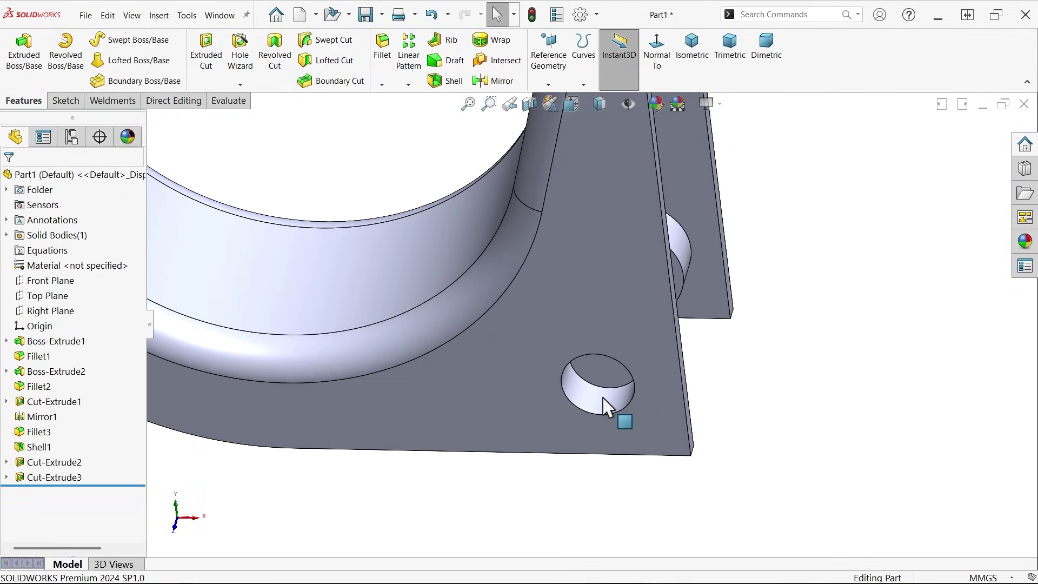
{"action": "left_click", "coordinate": [54, 282]}
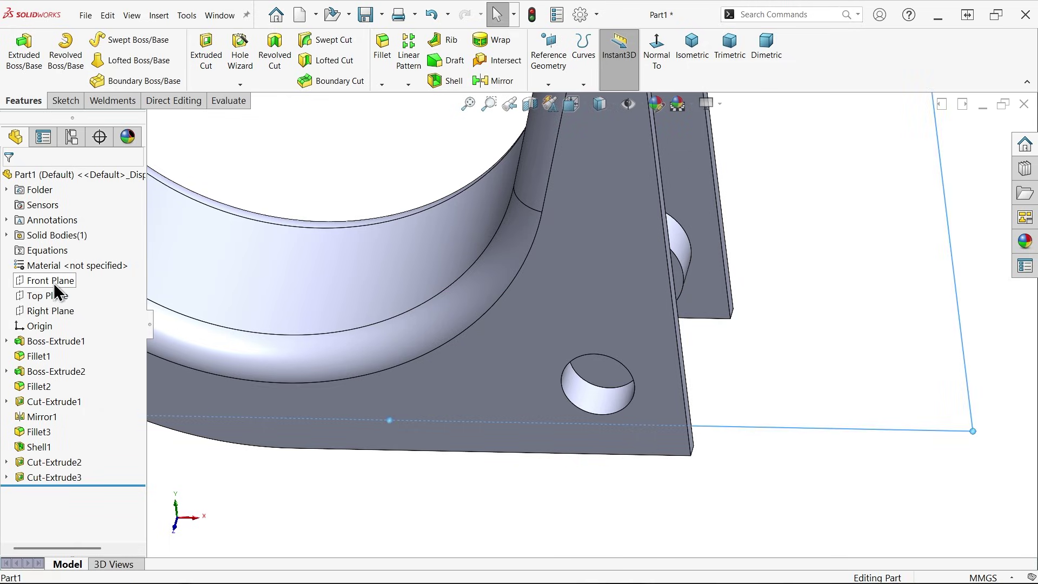
{"action": "left_click", "coordinate": [66, 268]}
{"action": "left_click", "coordinate": [118, 42]}
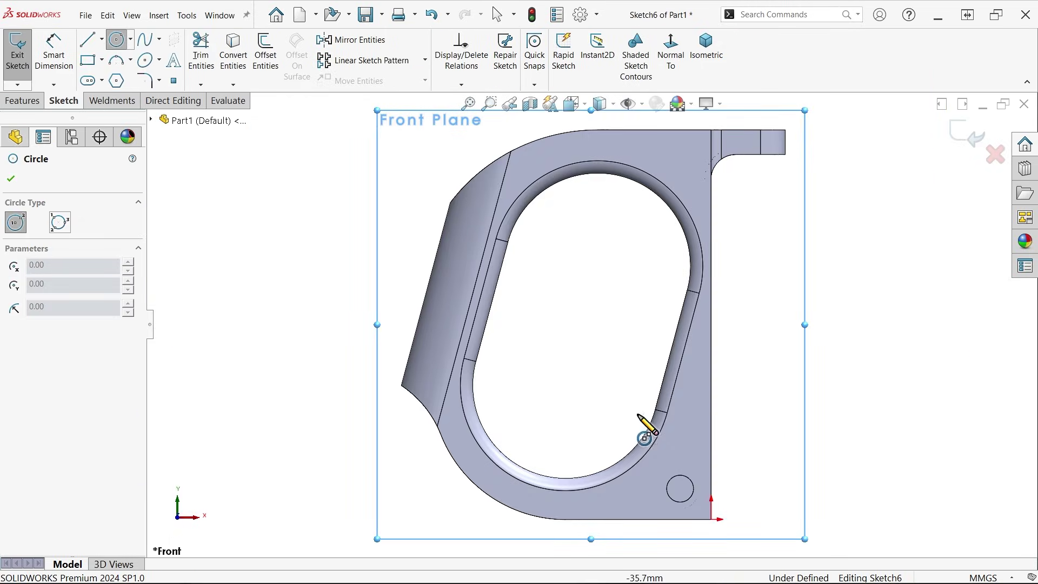
{"action": "scroll", "coordinate": [668, 481], "scroll_direction": "down", "scroll_amount": 5}
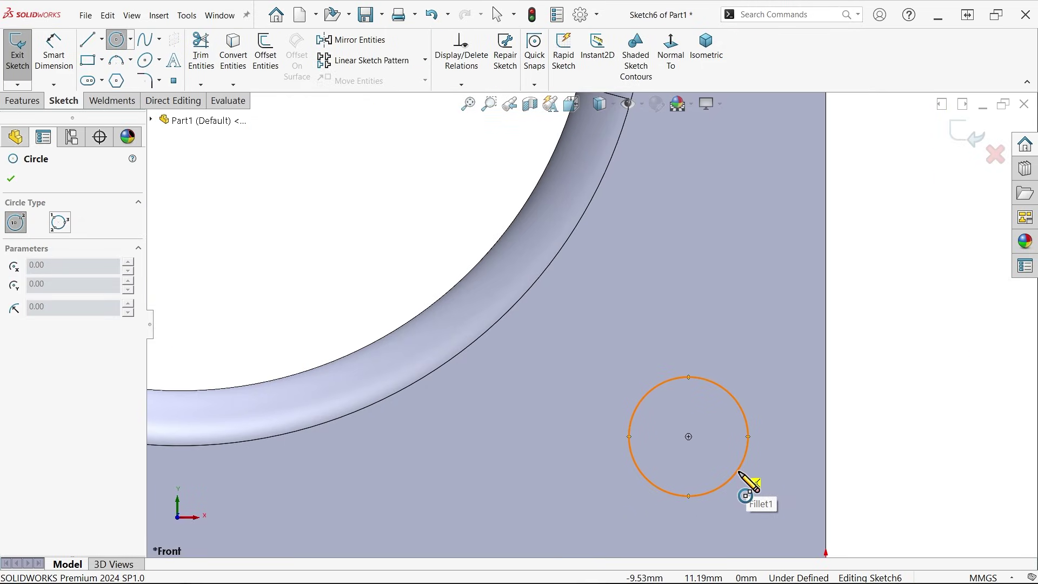
{"action": "left_click", "coordinate": [689, 437]}
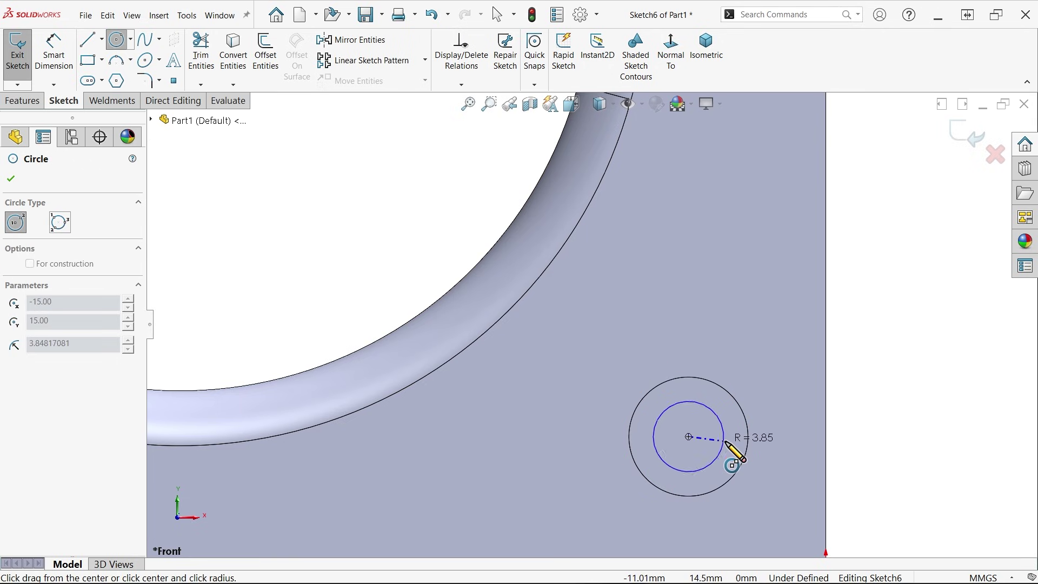
{"action": "left_click", "coordinate": [725, 437]}
- Dimension the corner circle's diameter as 7 mm
{"action": "left_click", "coordinate": [54, 54]}
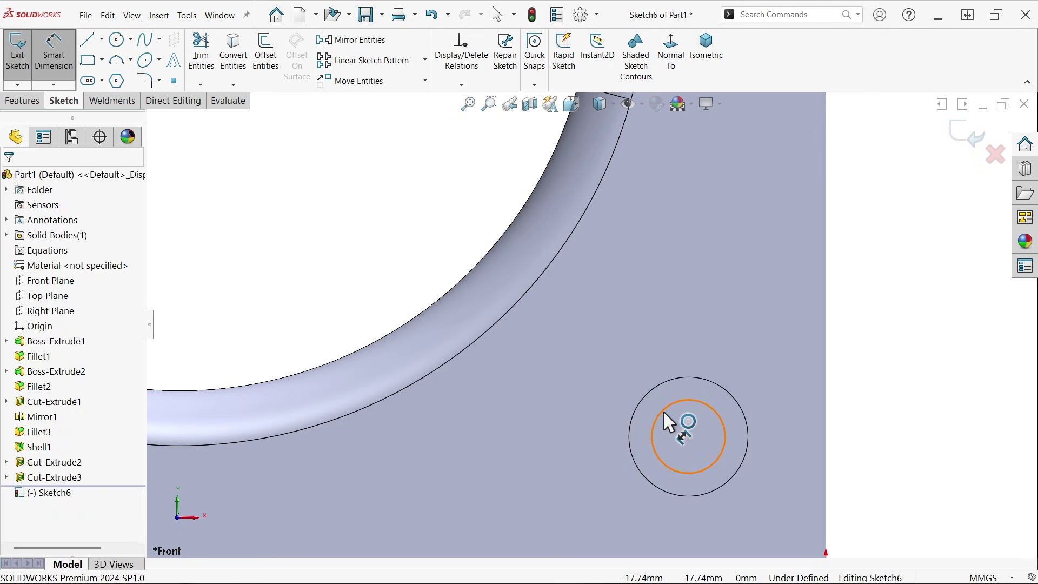
{"action": "left_click", "coordinate": [662, 411]}
{"action": "left_click", "coordinate": [610, 387]}
{"action": "type", "text": "7"}
{"action": "key", "text": "Return"}
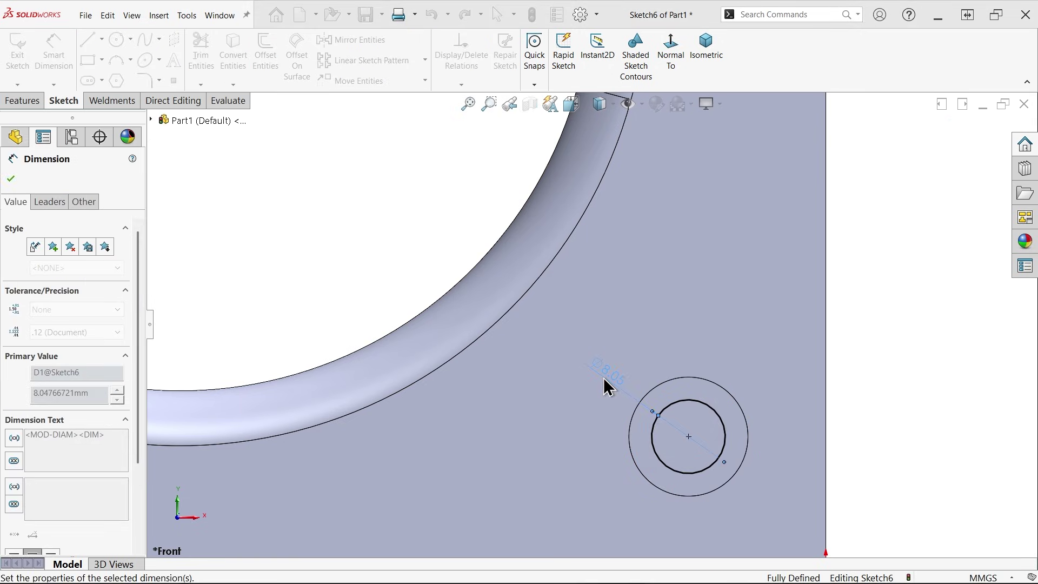
- Extrude-cut the 7 mm circle through both corner bosses using Through All - Both
{"action": "left_click", "coordinate": [21, 100]}
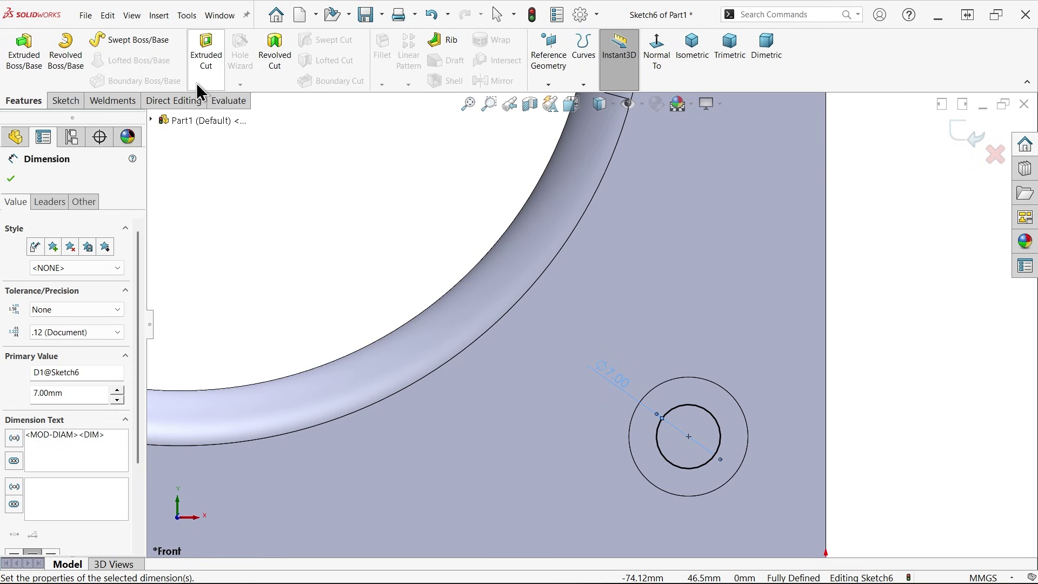
{"action": "left_click", "coordinate": [206, 53]}
{"action": "middle_click_drag", "start_coordinate": [393, 312], "coordinate": [80, 292]}
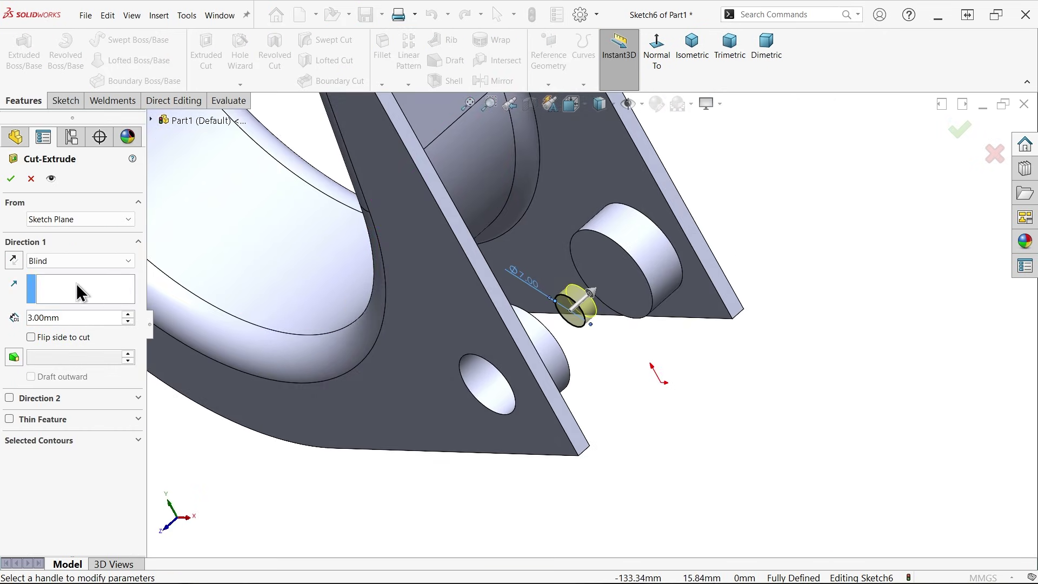
{"action": "left_click", "coordinate": [78, 263]}
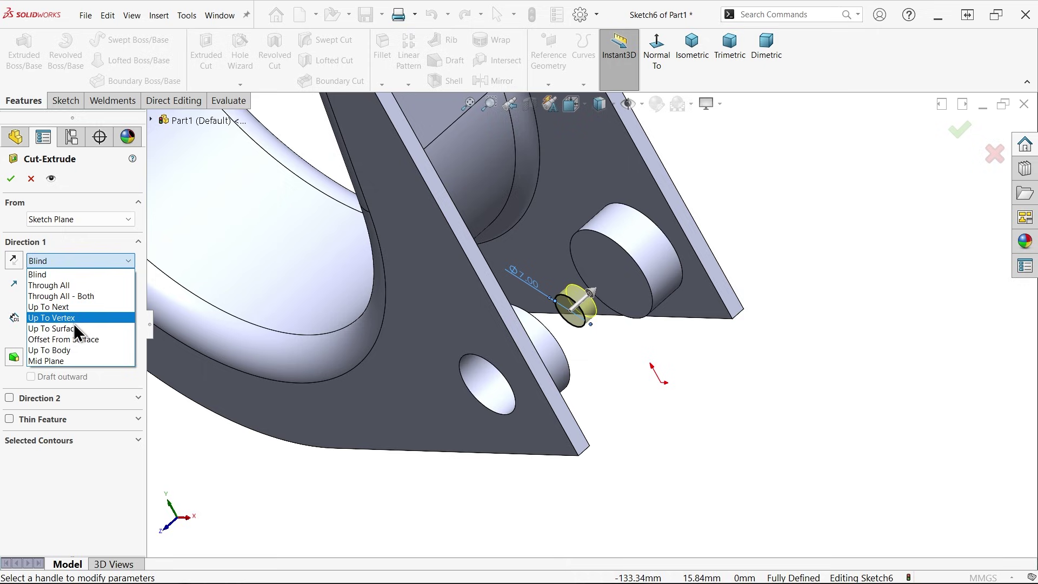
{"action": "left_click", "coordinate": [79, 297]}
{"action": "mouse_move", "coordinate": [440, 335]}
{"action": "middle_mouse_down"}
{"action": "mouse_move", "coordinate": [407, 320]}
{"action": "mouse_move", "coordinate": [359, 325]}
{"action": "mouse_move", "coordinate": [440, 342]}
{"action": "middle_mouse_up"}
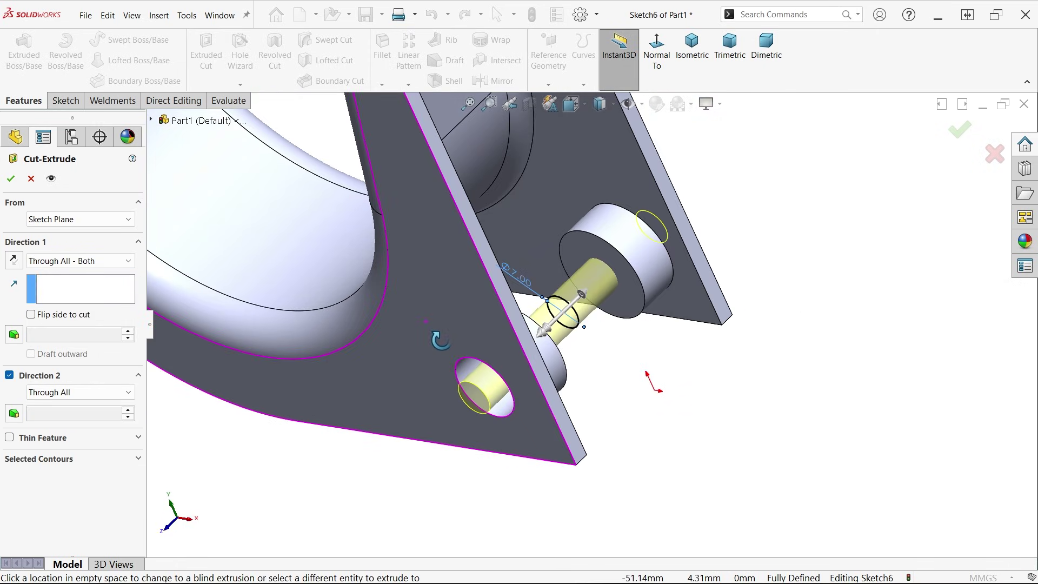
{"action": "left_click", "coordinate": [11, 179]}
- Sketch a circle about 9.65 mm in diameter on the lug's recessed floor, concentric with its rounded end
{"action": "middle_click_drag", "start_coordinate": [637, 384], "coordinate": [611, 252]}
{"action": "scroll", "coordinate": [579, 331], "scroll_direction": "down", "scroll_amount": 5}
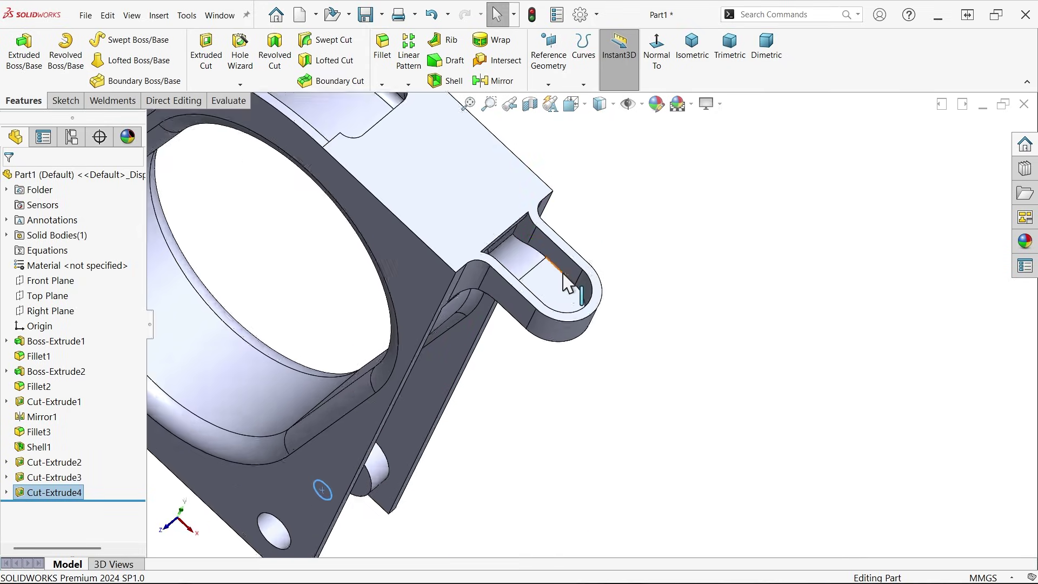
{"action": "left_click", "coordinate": [576, 328]}
{"action": "left_click", "coordinate": [620, 289]}
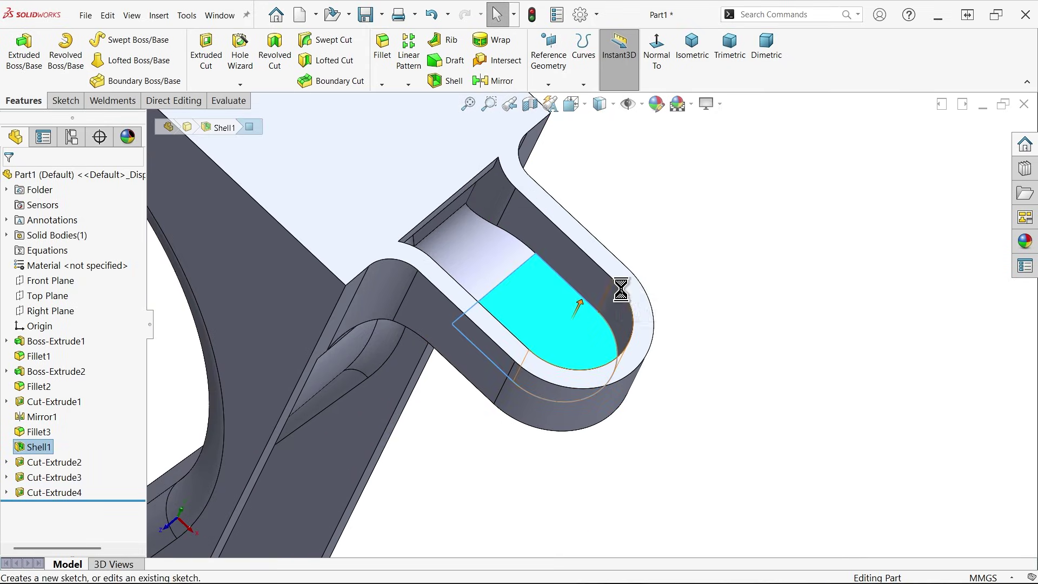
{"action": "left_click", "coordinate": [122, 37]}
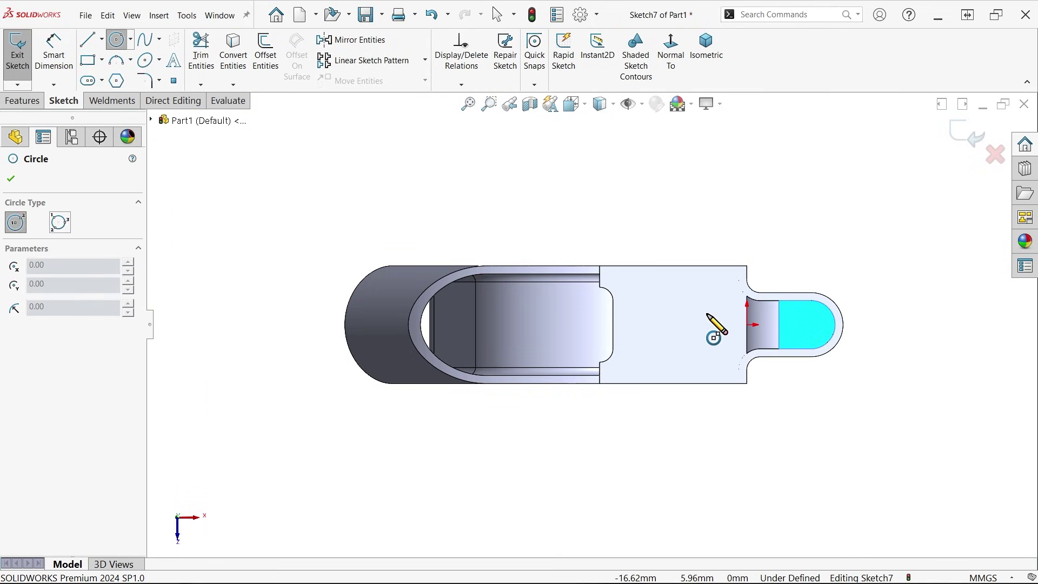
{"action": "scroll", "coordinate": [811, 344], "scroll_direction": "down", "scroll_amount": 4}
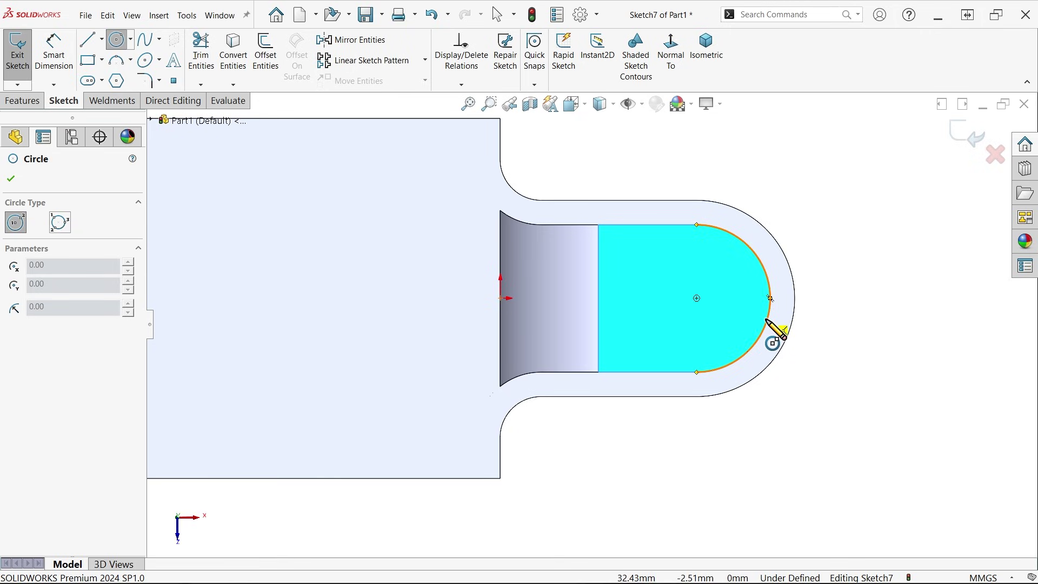
{"action": "left_click", "coordinate": [697, 297]}
{"action": "left_click", "coordinate": [736, 299]}
- Set the diameter of the circle on the lug floor to 7 mm
{"action": "left_click", "coordinate": [55, 54]}
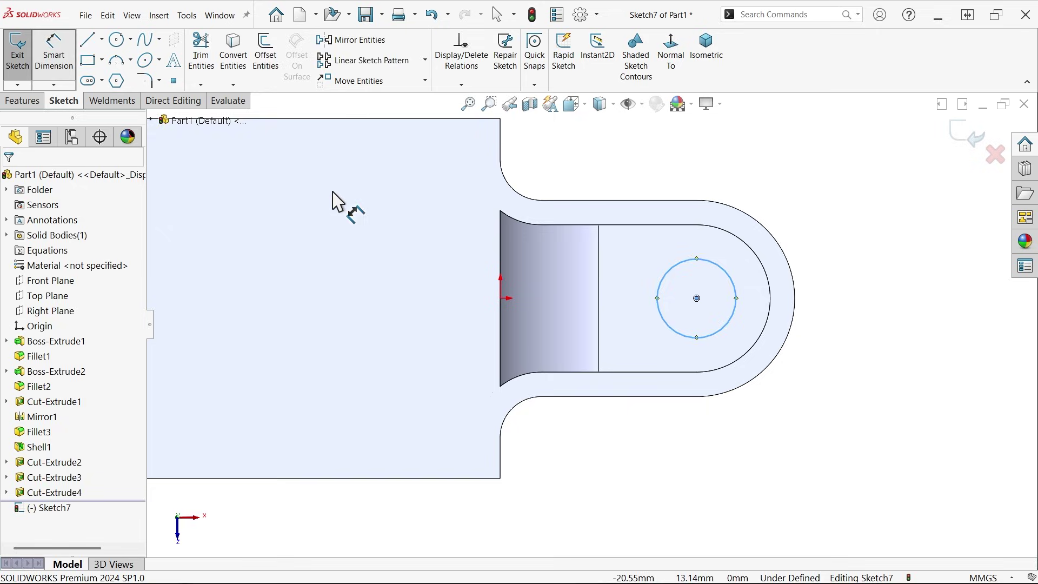
{"action": "left_click", "coordinate": [677, 335]}
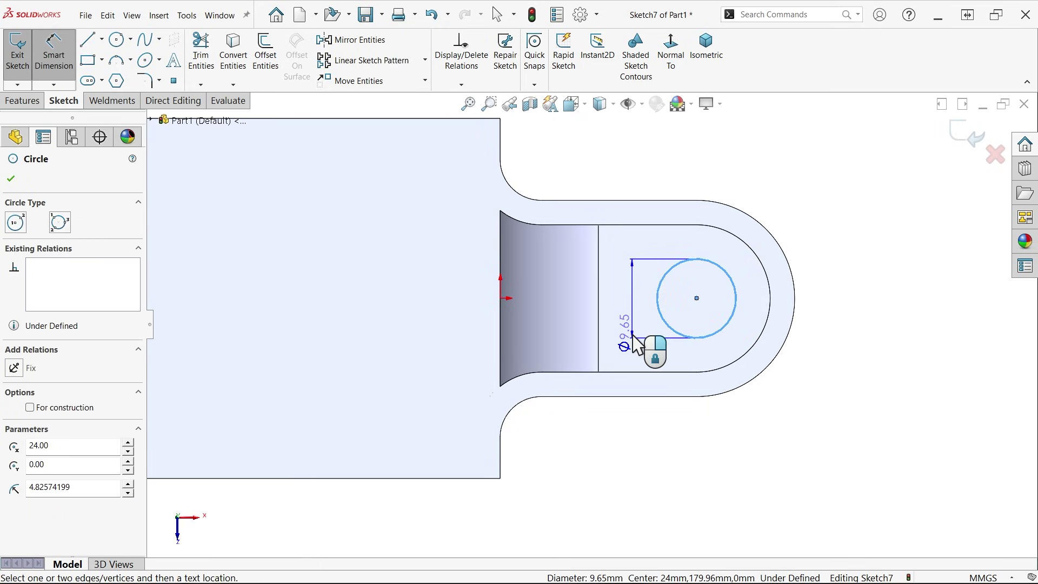
{"action": "left_click", "coordinate": [633, 340]}
{"action": "type", "text": "7"}
{"action": "key", "text": "Return"}
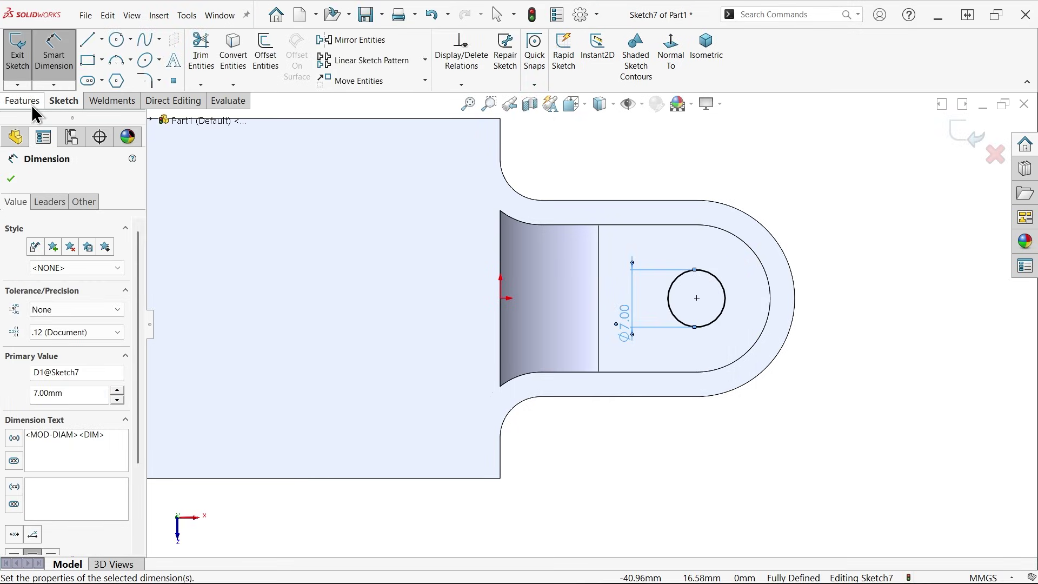
- Extrude-cut the lug circle through the lug floor with the Up To Next end condition and check the hole from below
{"action": "left_click", "coordinate": [27, 101]}
{"action": "left_click", "coordinate": [206, 54]}
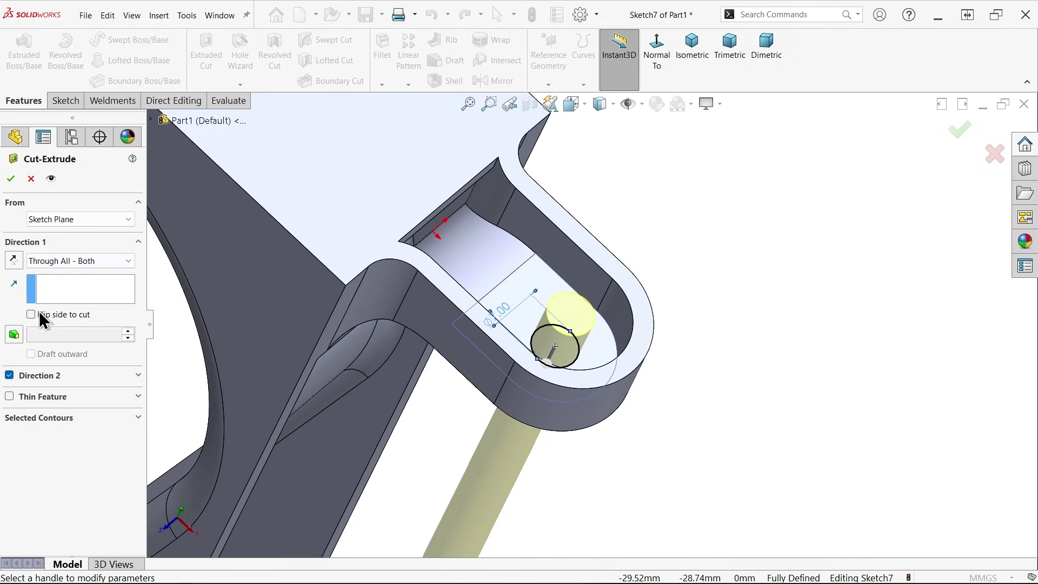
{"action": "left_click", "coordinate": [82, 261]}
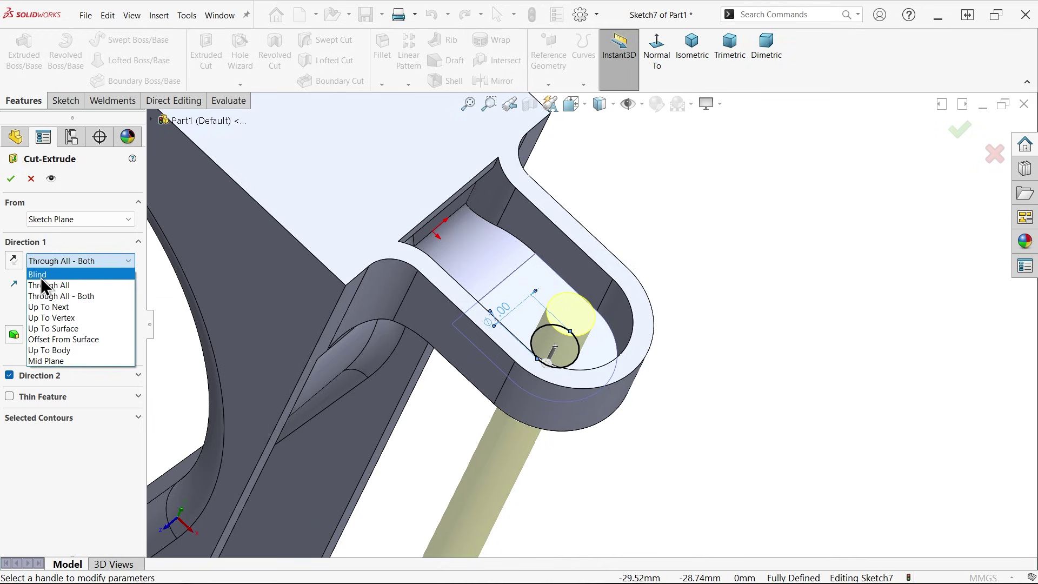
{"action": "left_click", "coordinate": [60, 308]}
{"action": "scroll", "coordinate": [447, 364], "scroll_direction": "up", "scroll_amount": 5}
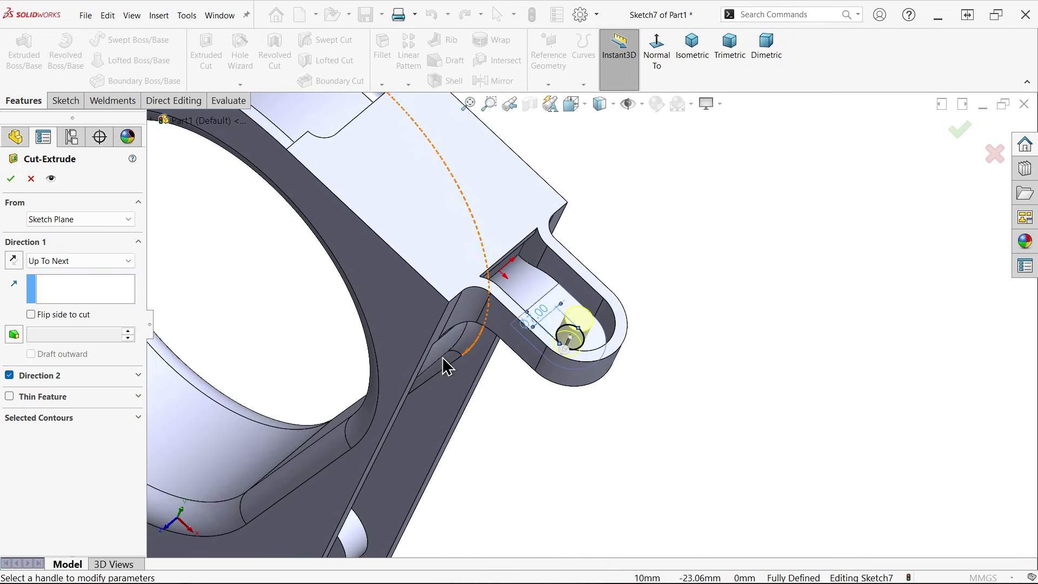
{"action": "scroll", "coordinate": [554, 357], "scroll_direction": "up", "scroll_amount": 5}
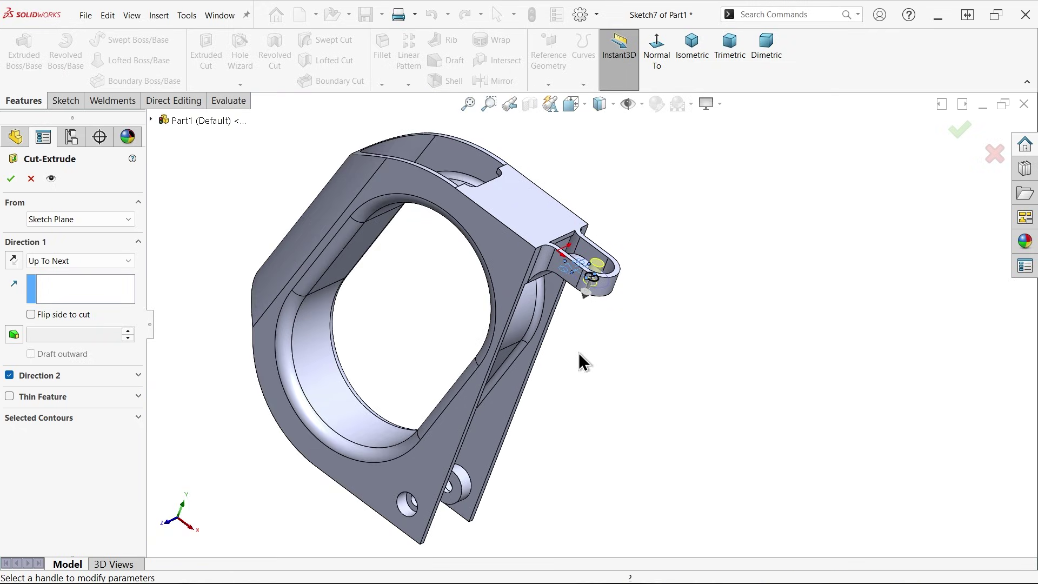
{"action": "middle_click_drag", "start_coordinate": [579, 359], "coordinate": [624, 150]}
{"action": "scroll", "coordinate": [633, 209], "scroll_direction": "down", "scroll_amount": 5}
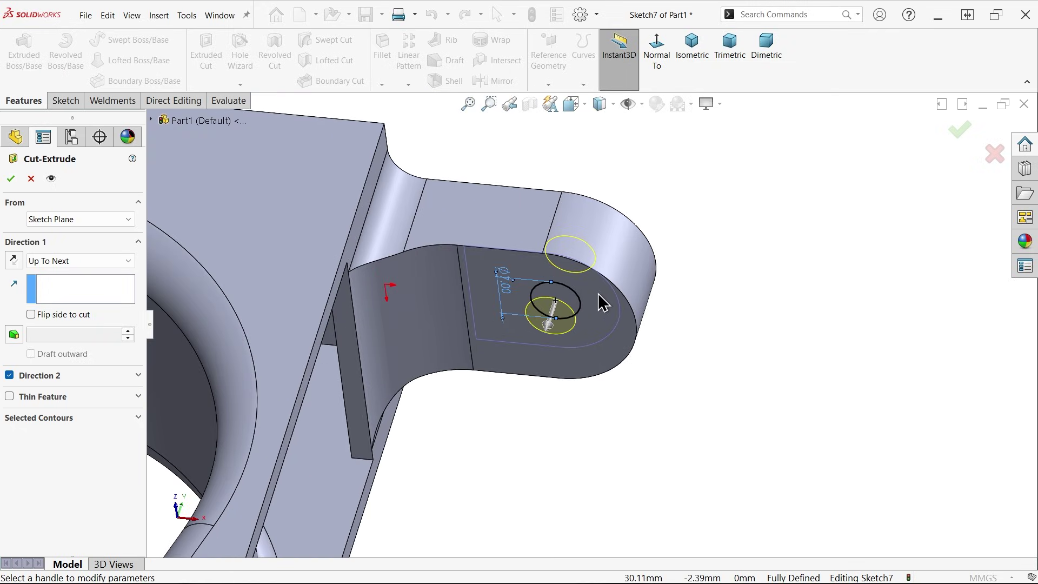
{"action": "left_click", "coordinate": [11, 180]}
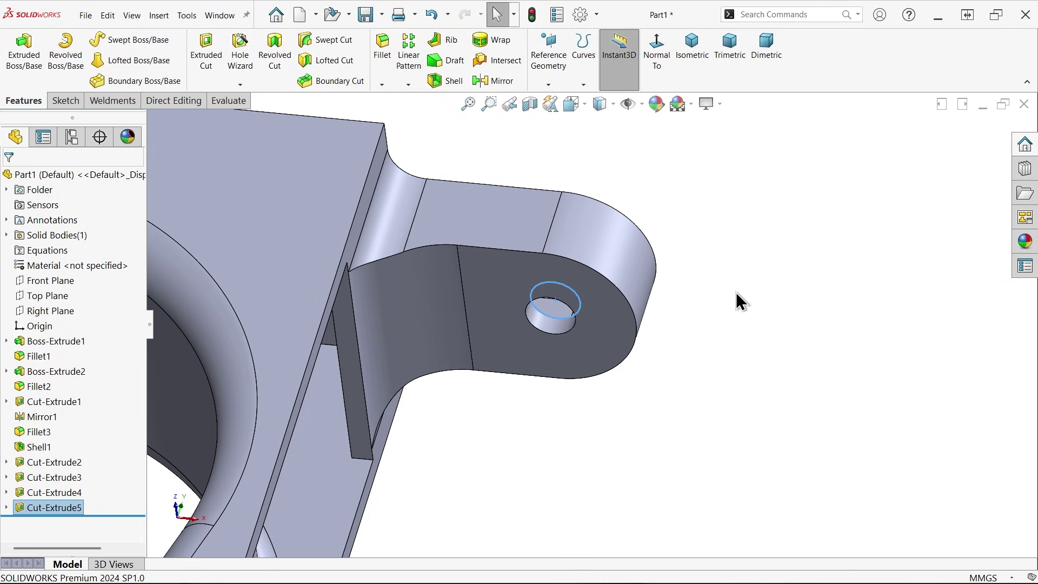
{"action": "middle_click_drag", "start_coordinate": [737, 300], "coordinate": [721, 199]}
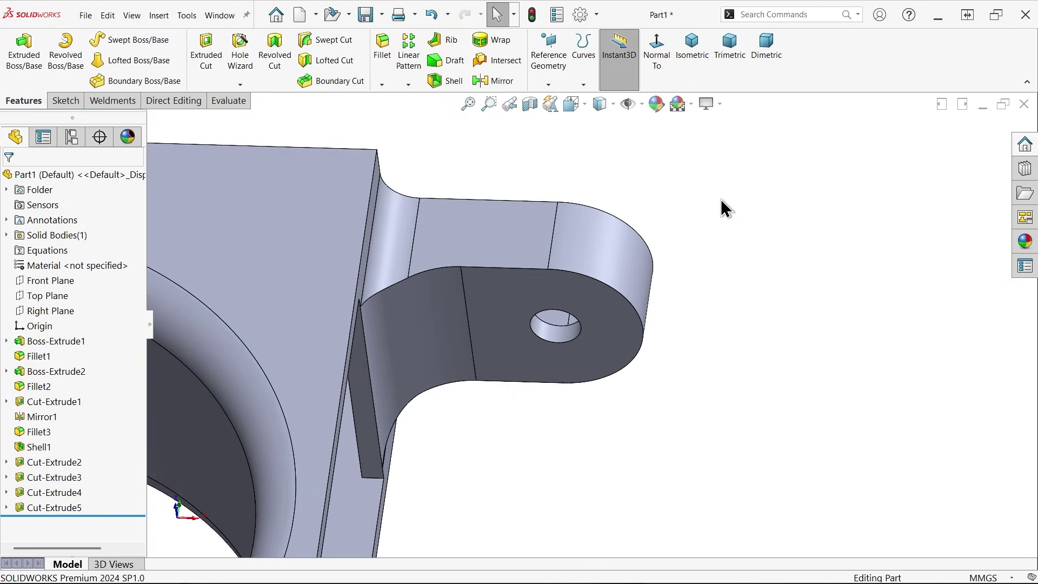
- Show the part in isometric view and give it a golden-yellow appearance with RGB 255, 184, 0
{"action": "left_click", "coordinate": [693, 70]}
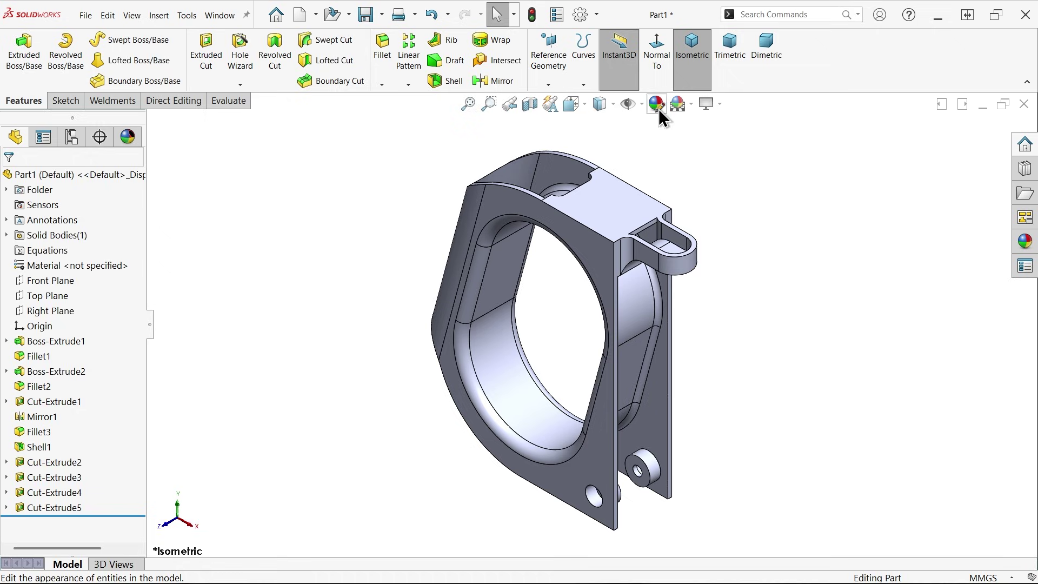
{"action": "left_click", "coordinate": [656, 104]}
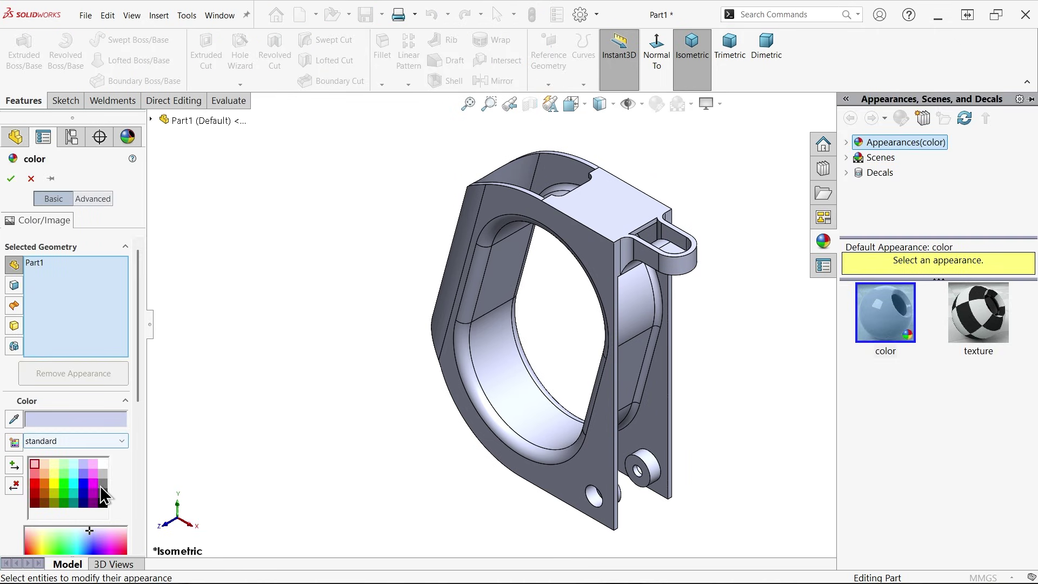
{"action": "left_click", "coordinate": [53, 485]}
{"action": "left_click_drag", "start_coordinate": [137, 386], "coordinate": [135, 476]}
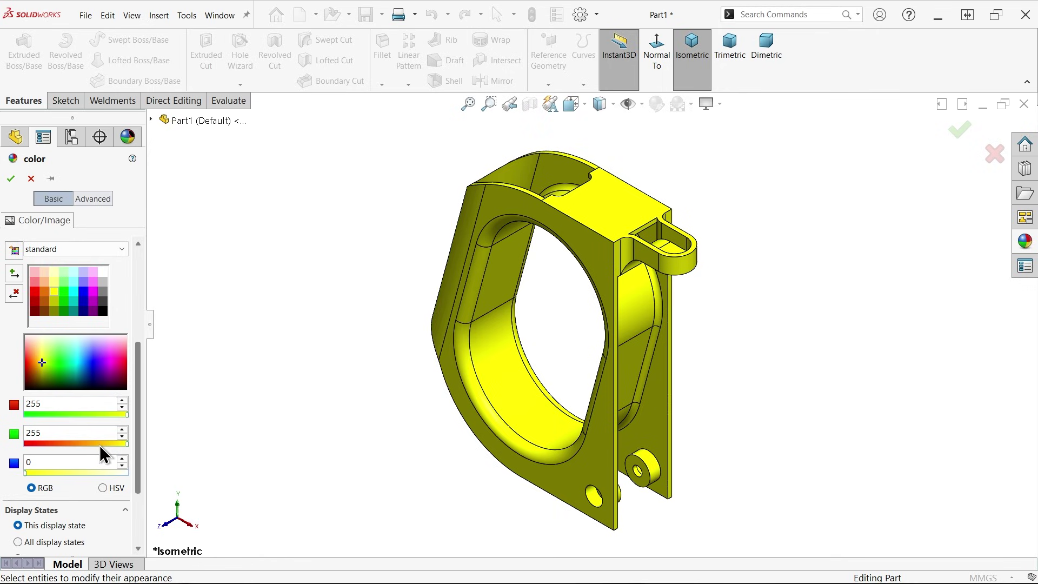
{"action": "left_click", "coordinate": [99, 446]}
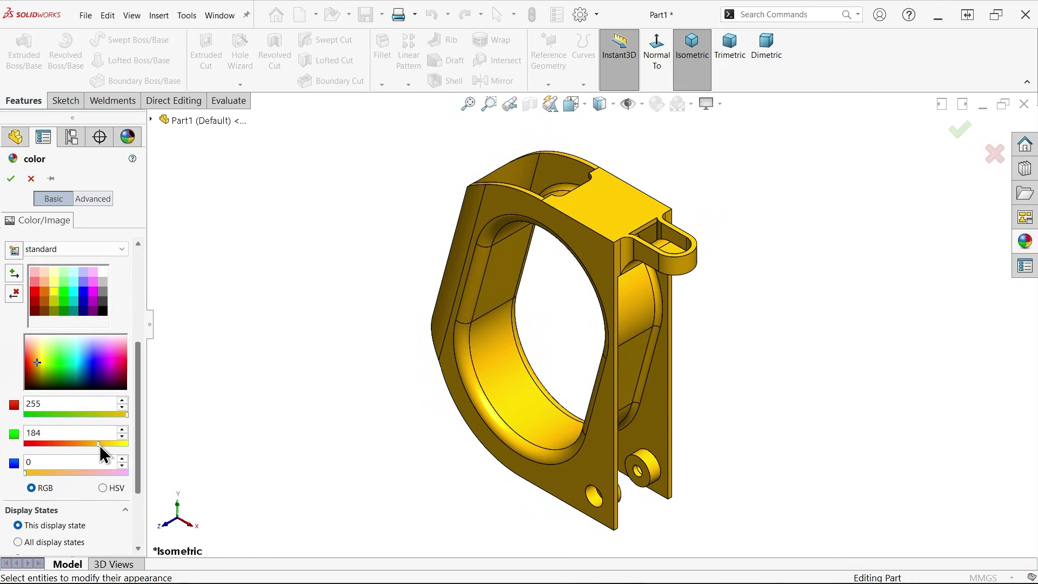
{"action": "left_click", "coordinate": [10, 179]}
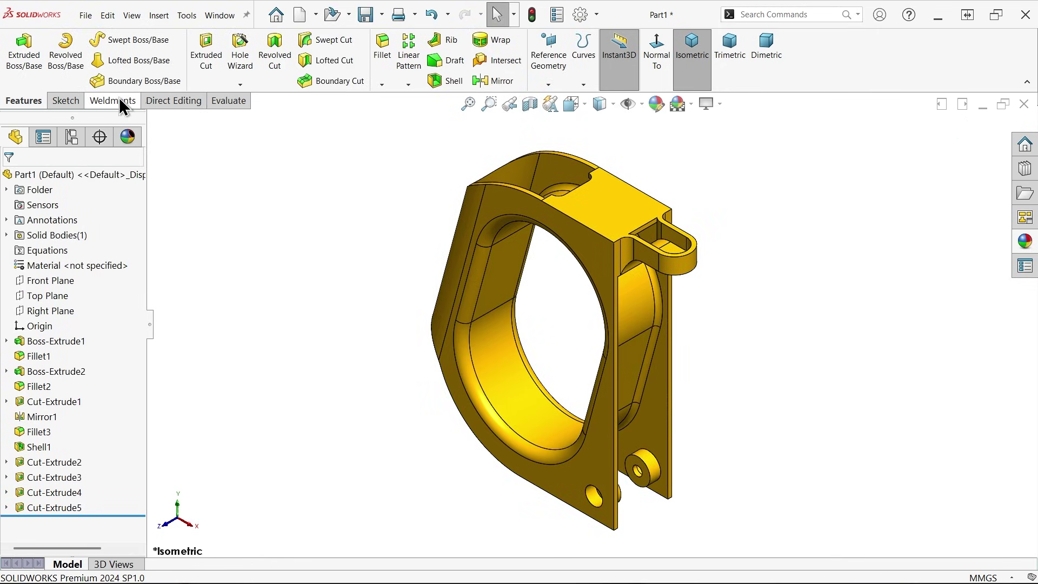
- Evaluate the part's mass properties and compare its volume with the volume note on the drawing image
{"action": "left_click", "coordinate": [228, 103]}
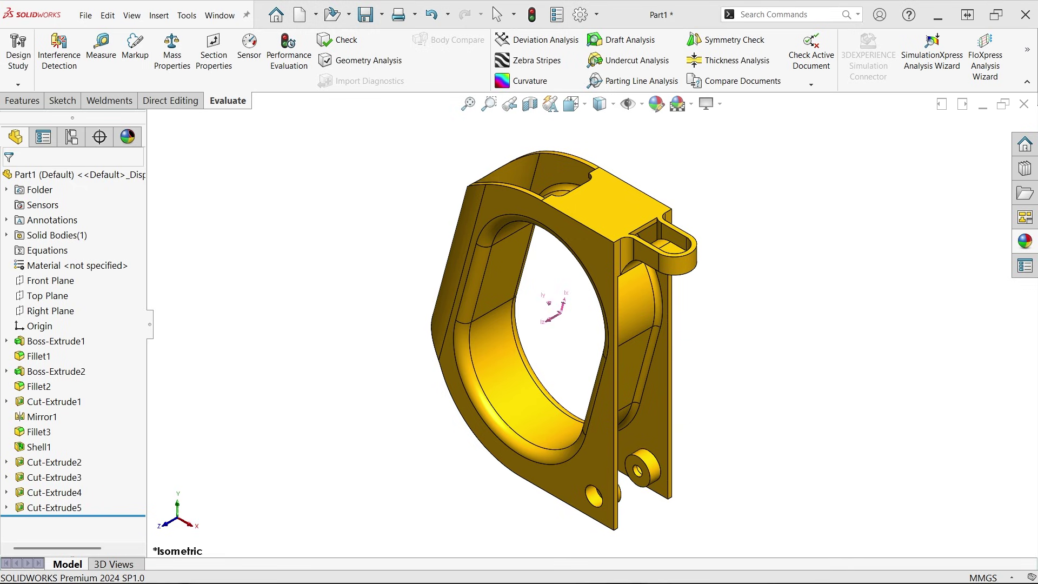
{"action": "left_click_drag", "start_coordinate": [646, 303], "coordinate": [248, 27]}
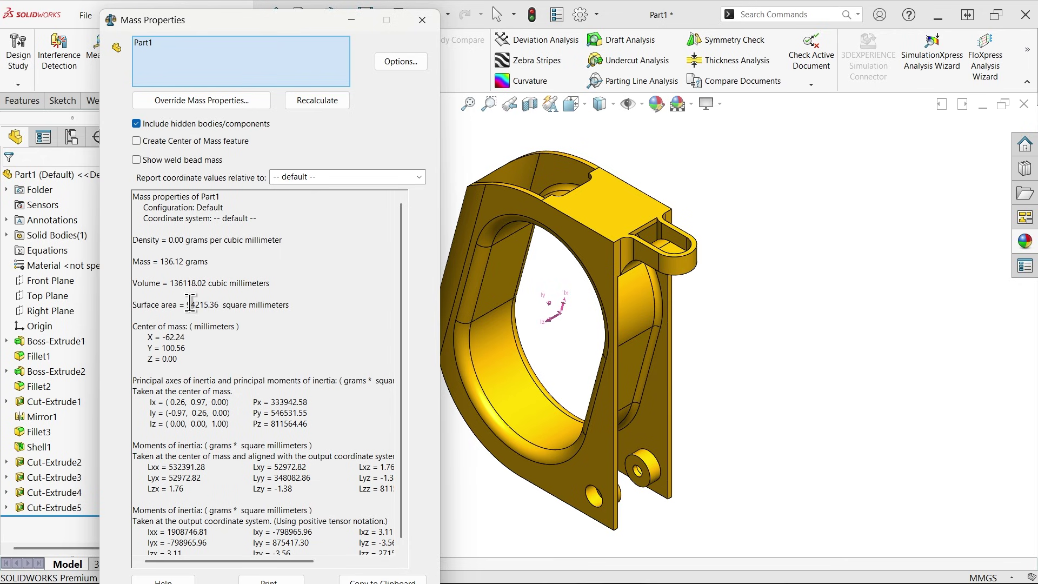
{"action": "key", "text": "alt+Tab"}
{"action": "scroll", "coordinate": [95, 507], "scroll_direction": "up", "scroll_amount": 4}
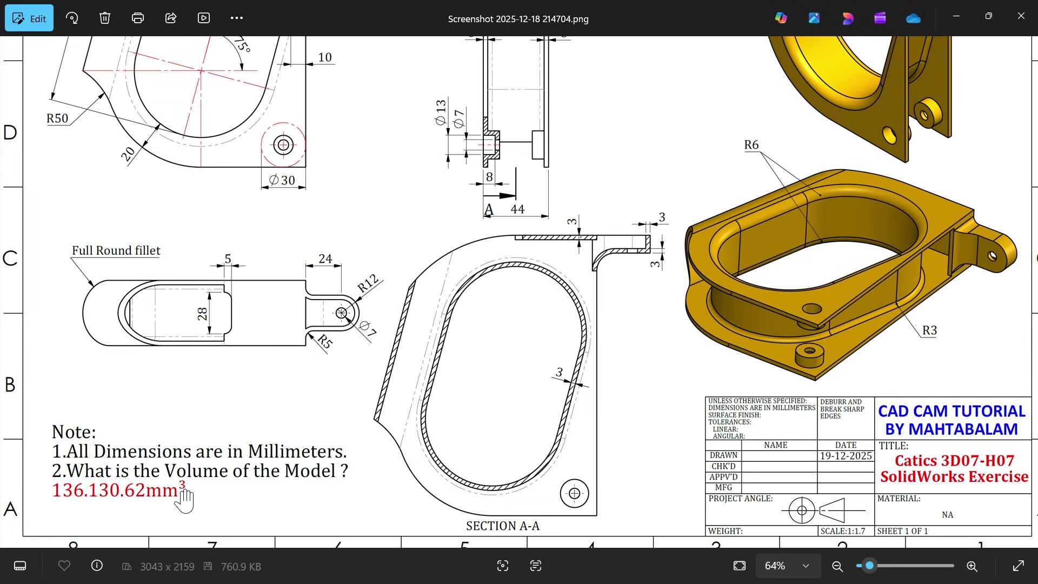
{"action": "left_click", "coordinate": [955, 22]}
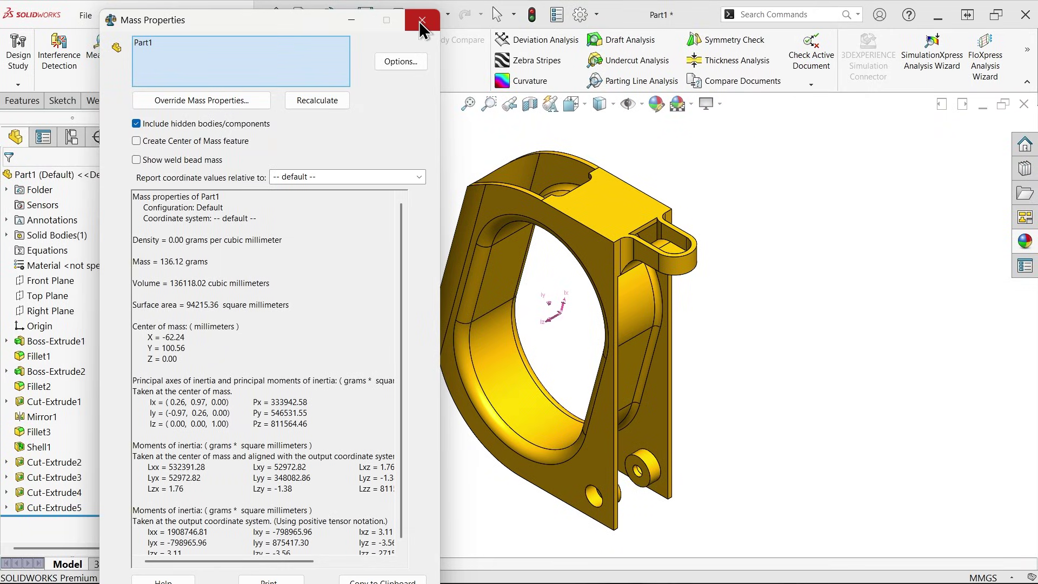
- Set the mass property accuracy level to the highest, slowest setting, review the recalculated volume and close the mass properties
{"action": "left_click", "coordinate": [400, 62]}
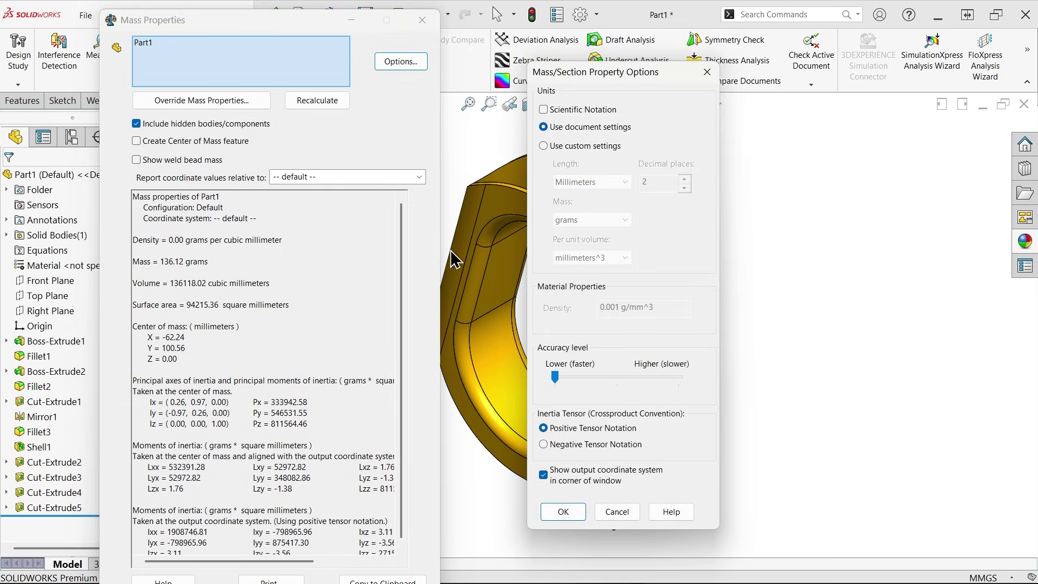
{"action": "left_click_drag", "start_coordinate": [554, 377], "coordinate": [657, 381]}
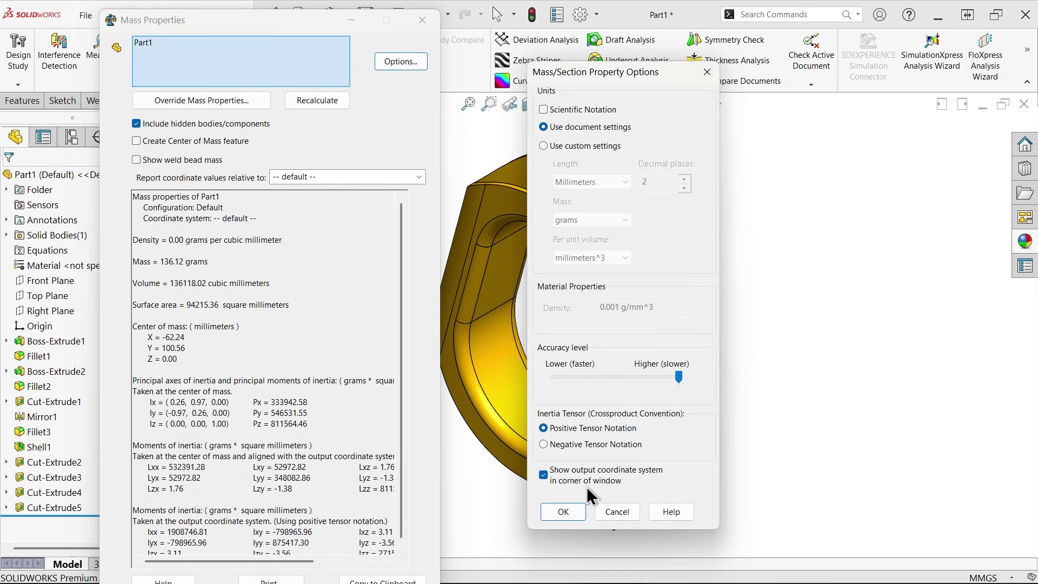
{"action": "left_click", "coordinate": [562, 511]}
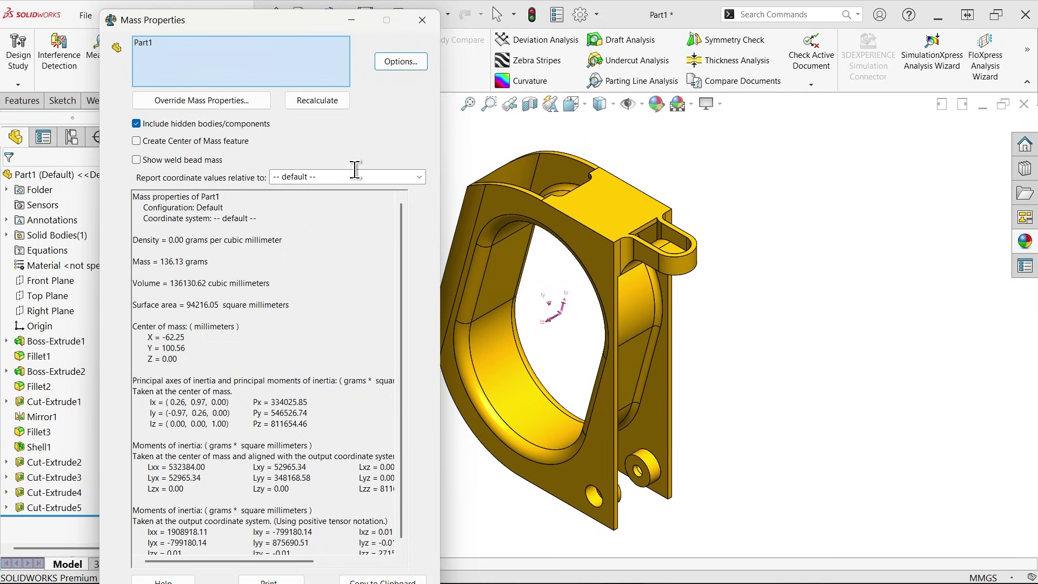
{"action": "left_click", "coordinate": [424, 20]}
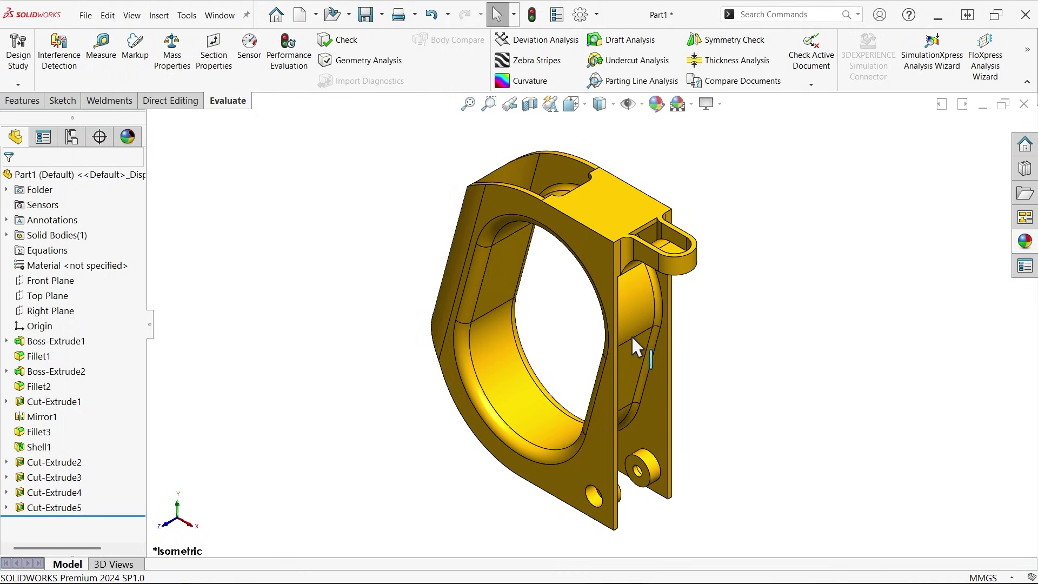
- Turn on RealView Graphics for the part and examine its rendered surfaces from a rotated view
{"action": "middle_click_drag", "start_coordinate": [632, 335], "coordinate": [654, 278]}
{"action": "left_click", "coordinate": [21, 101]}
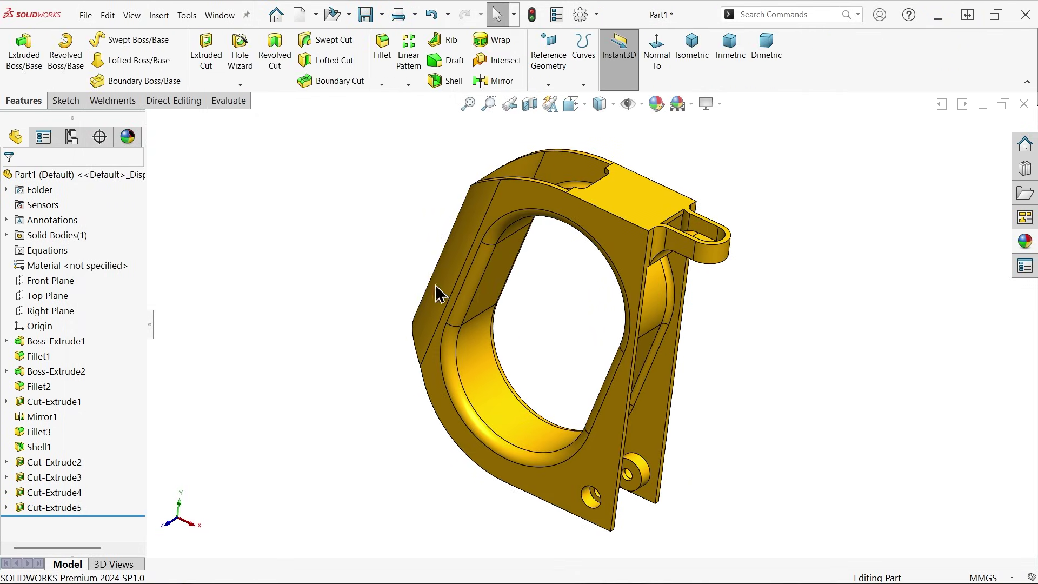
{"action": "left_click", "coordinate": [716, 109]}
{"action": "left_click", "coordinate": [725, 127]}
{"action": "mouse_move", "coordinate": [730, 267]}
{"action": "middle_mouse_down"}
{"action": "mouse_move", "coordinate": [706, 296]}
{"action": "mouse_move", "coordinate": [633, 275]}
{"action": "mouse_move", "coordinate": [551, 271]}
{"action": "mouse_move", "coordinate": [649, 287]}
{"action": "mouse_move", "coordinate": [725, 332]}
{"action": "middle_mouse_up"}
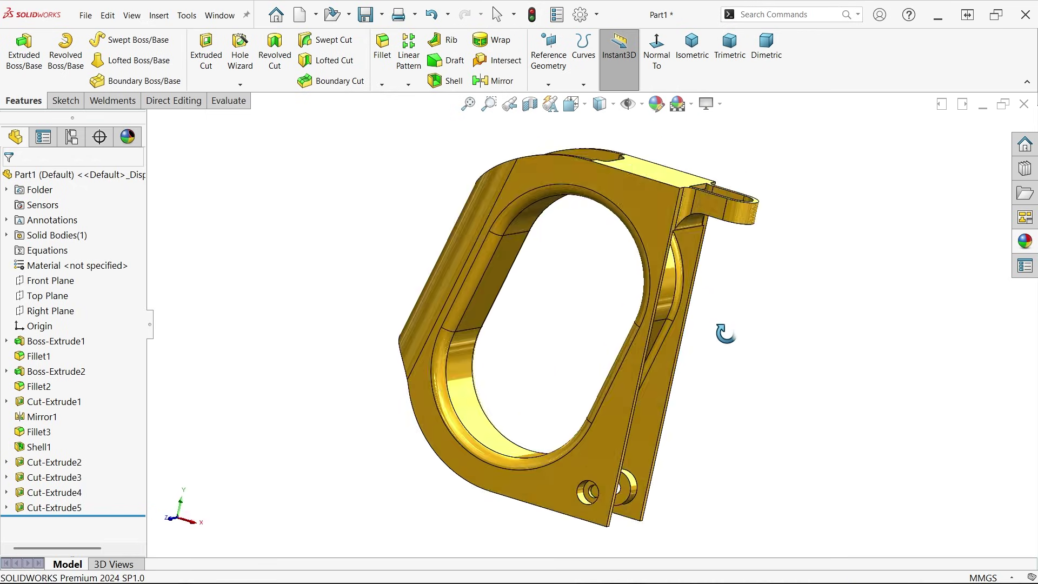